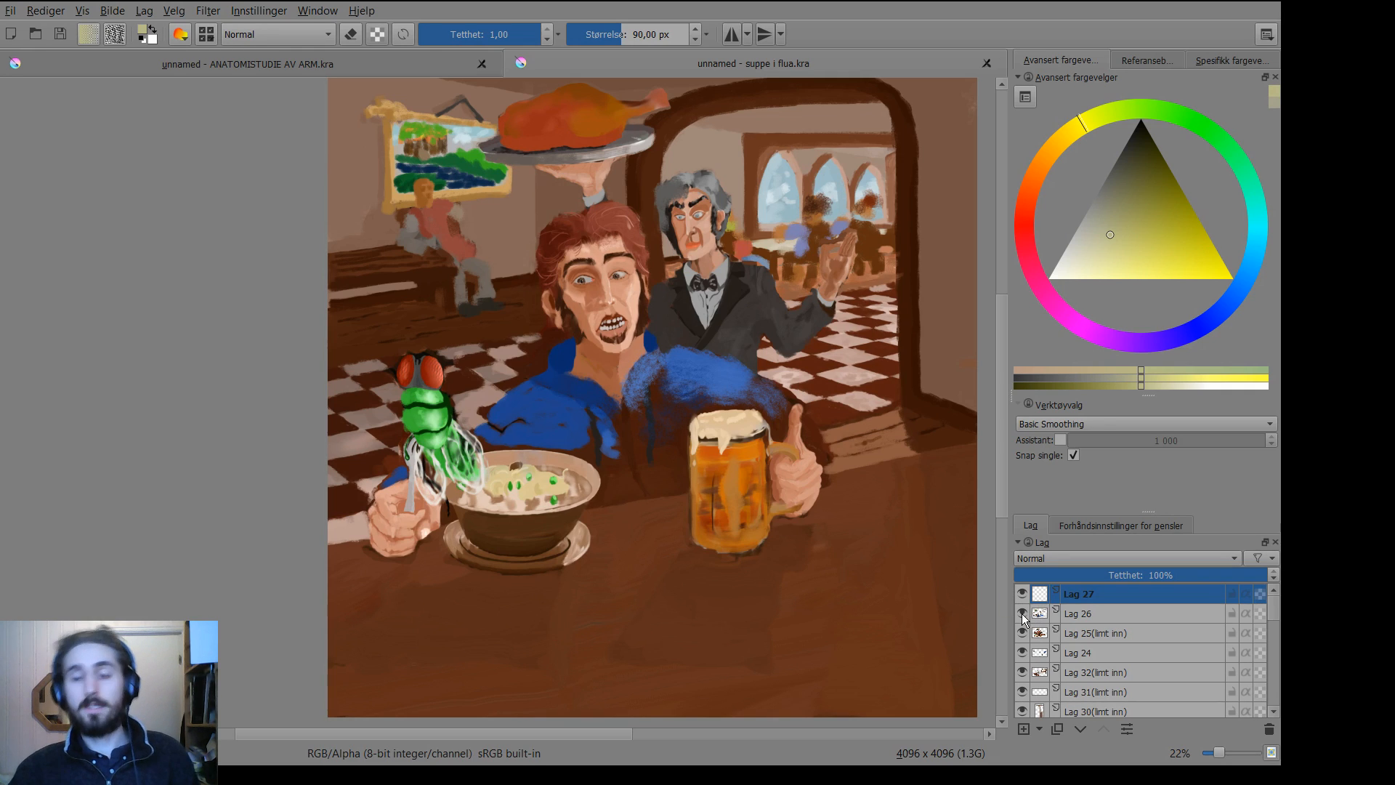
Compare the painting with and without Lag 26 by switching that layer's visibility repeatedly.
left_click(1023, 615)
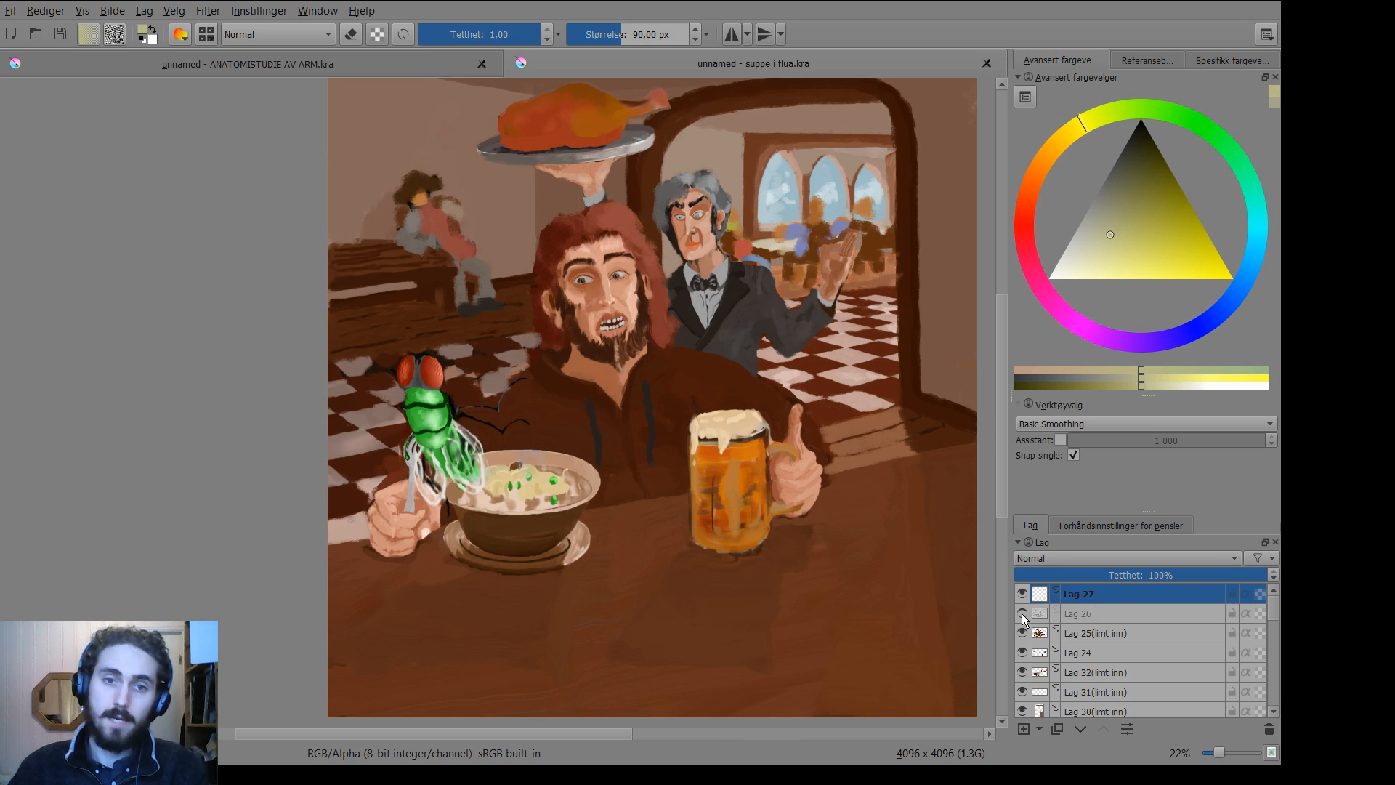
left_click(1023, 615)
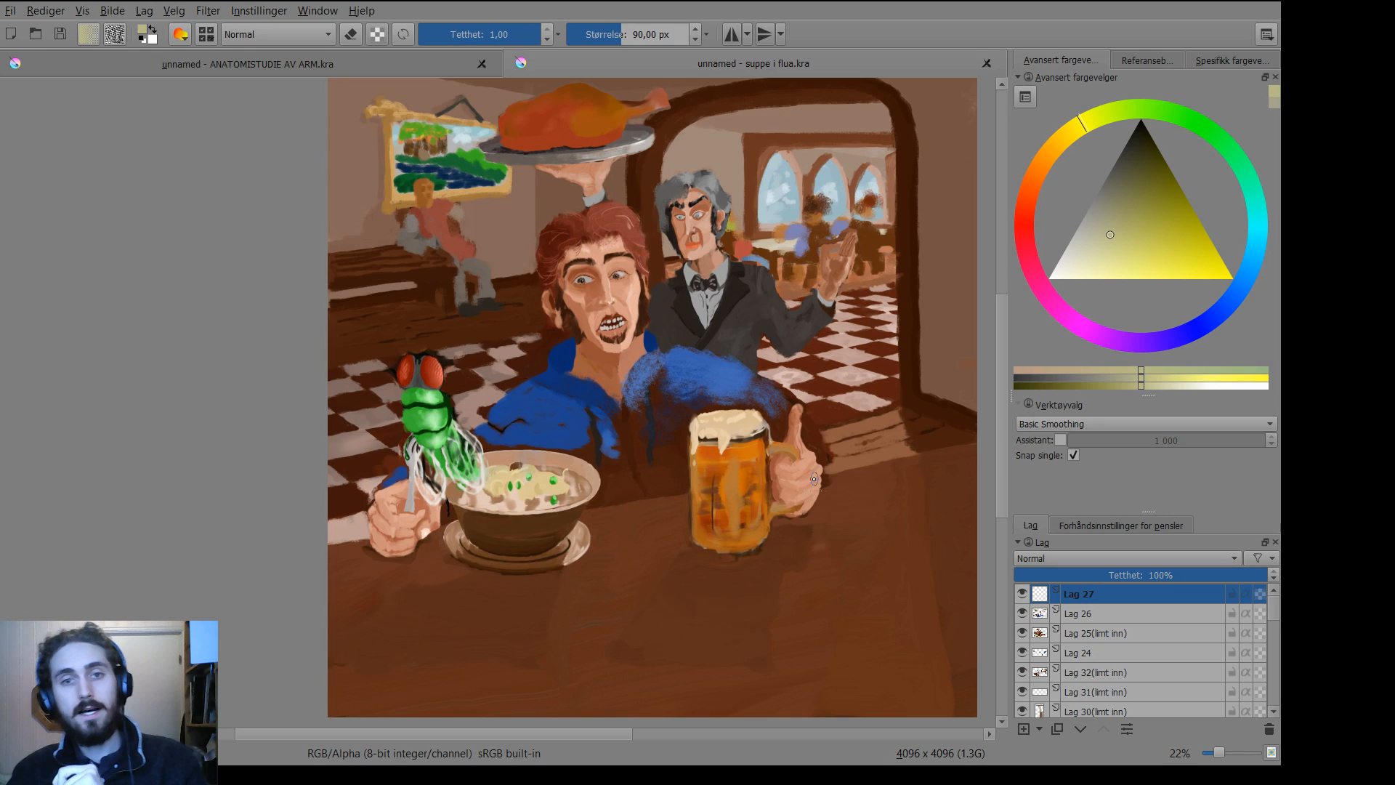
left_click(1022, 614)
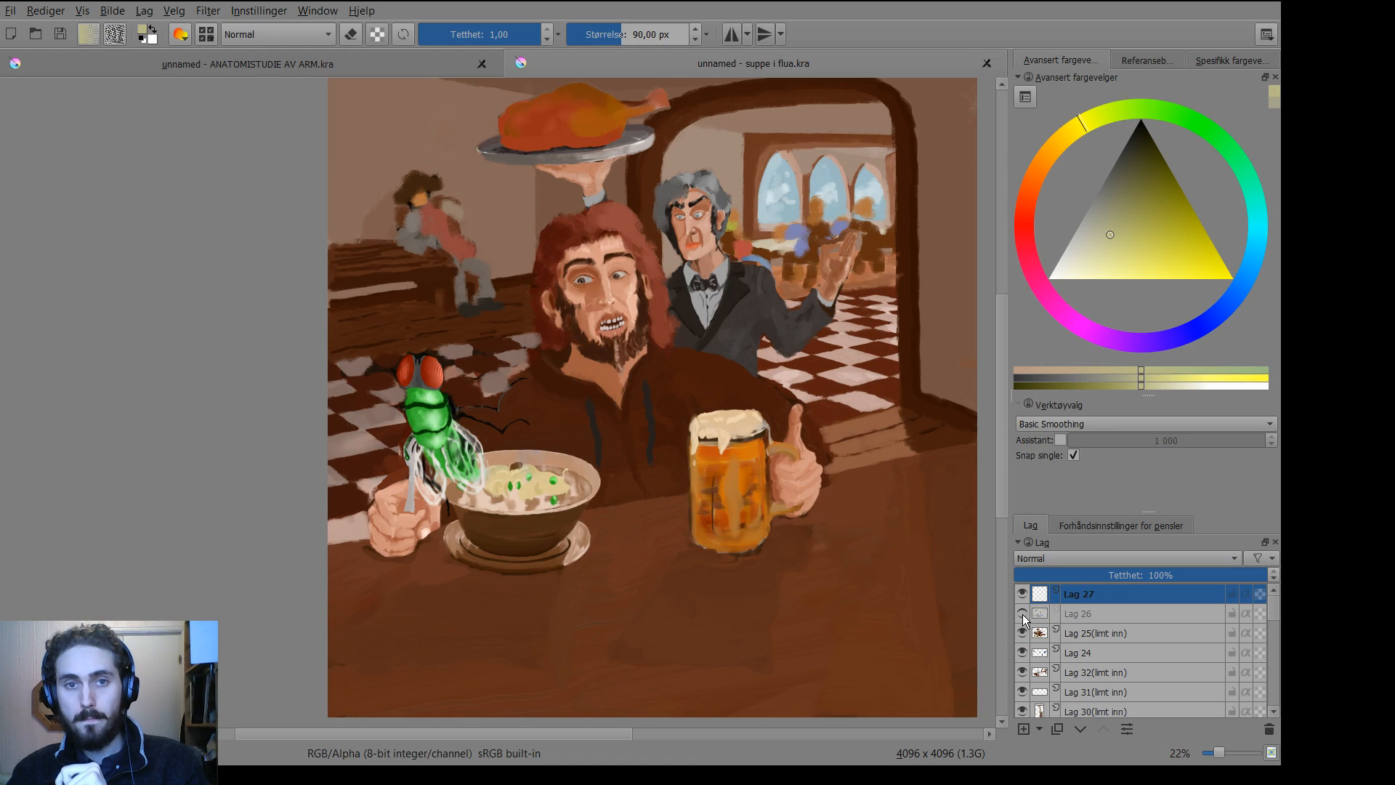
left_click(1023, 614)
left_click(1023, 613)
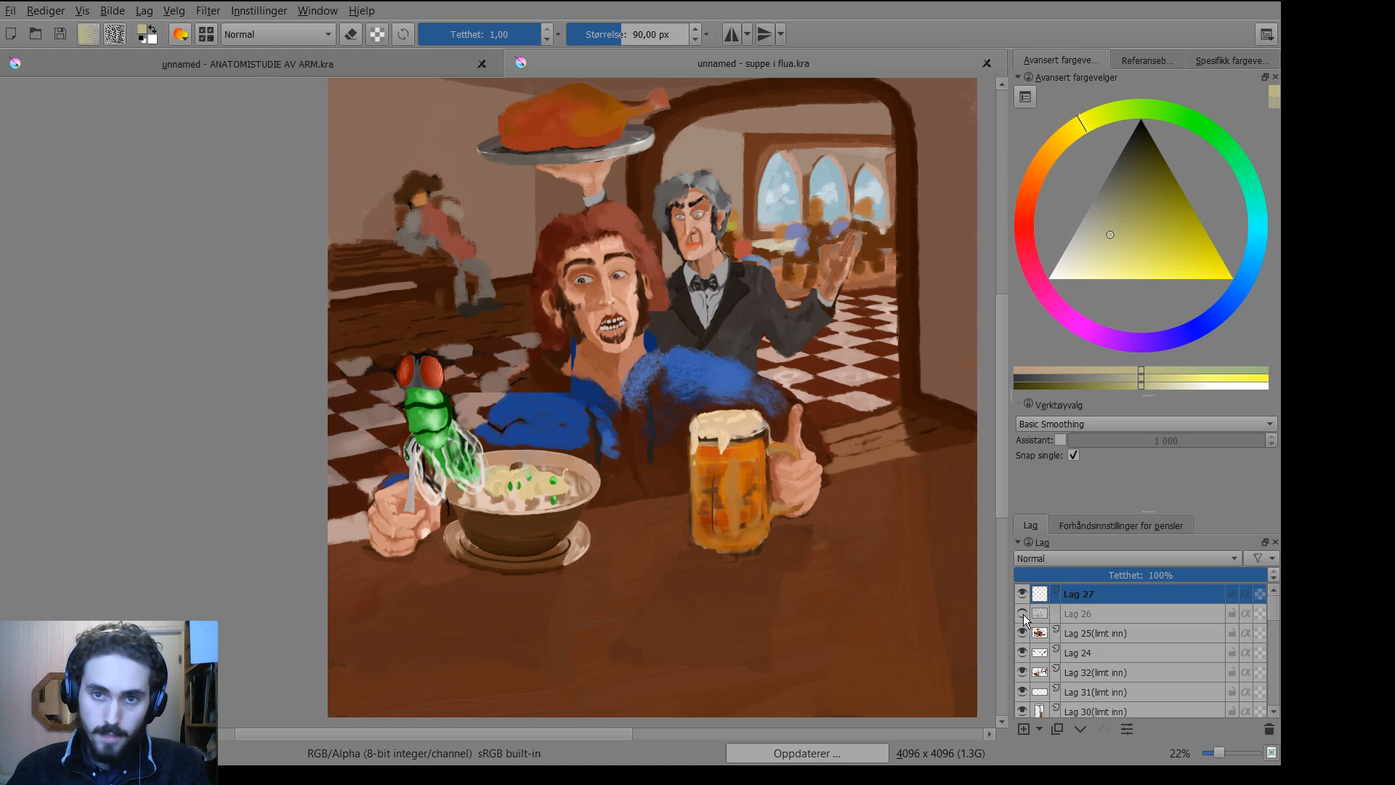
left_click(1023, 614)
left_click(1023, 613)
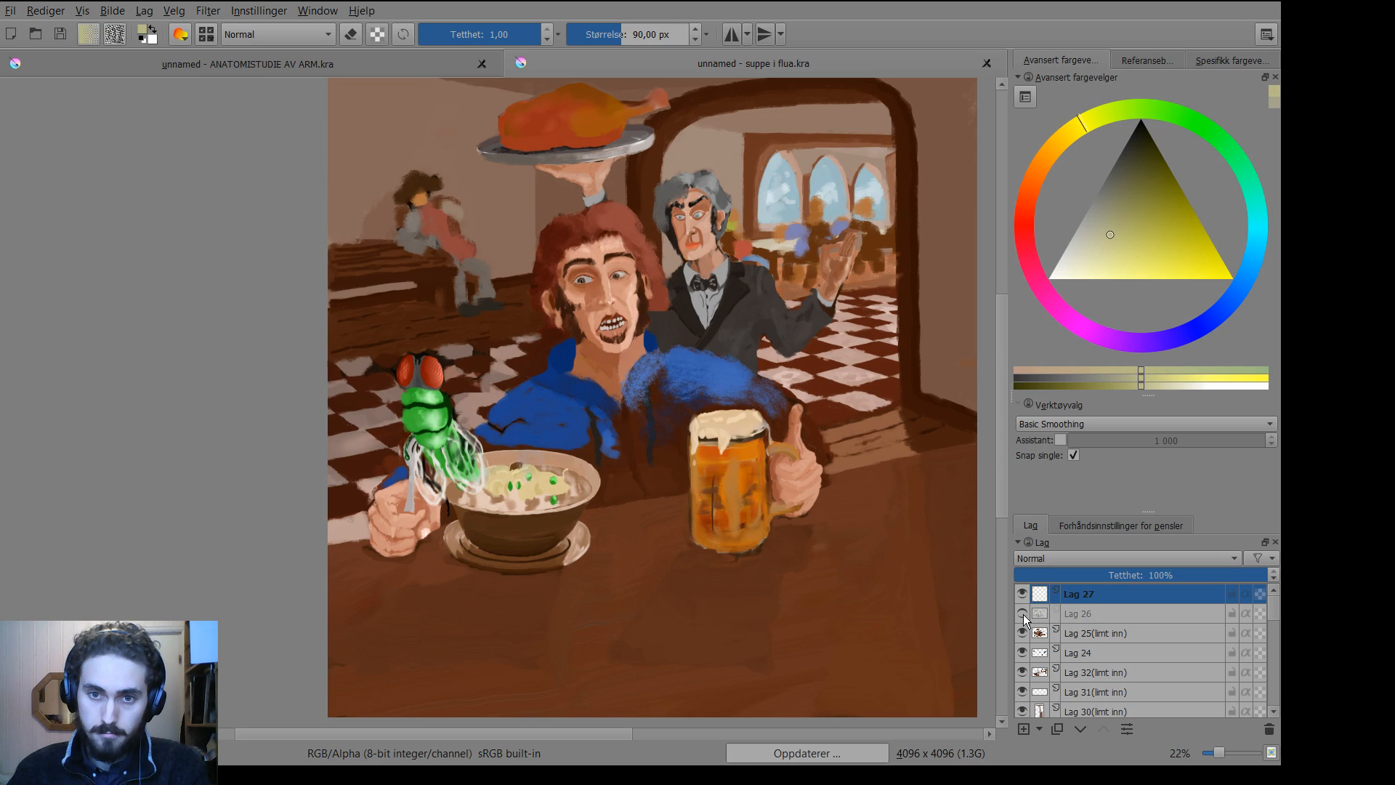
left_click(1024, 614)
Hide Lag 25(limt inn) as well to examine the background, floor and table without the figures.
left_click(1023, 632)
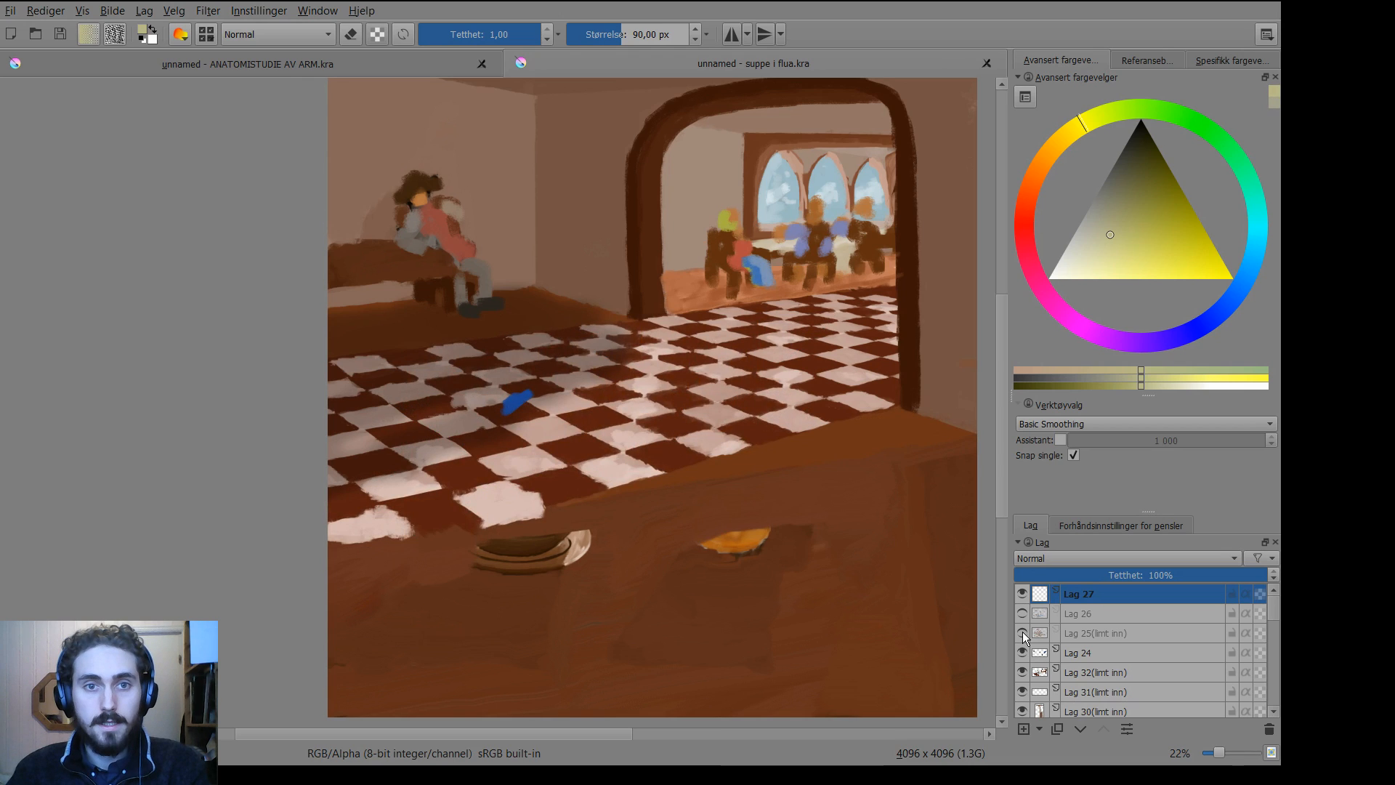
left_click(1022, 631)
left_click(1023, 632)
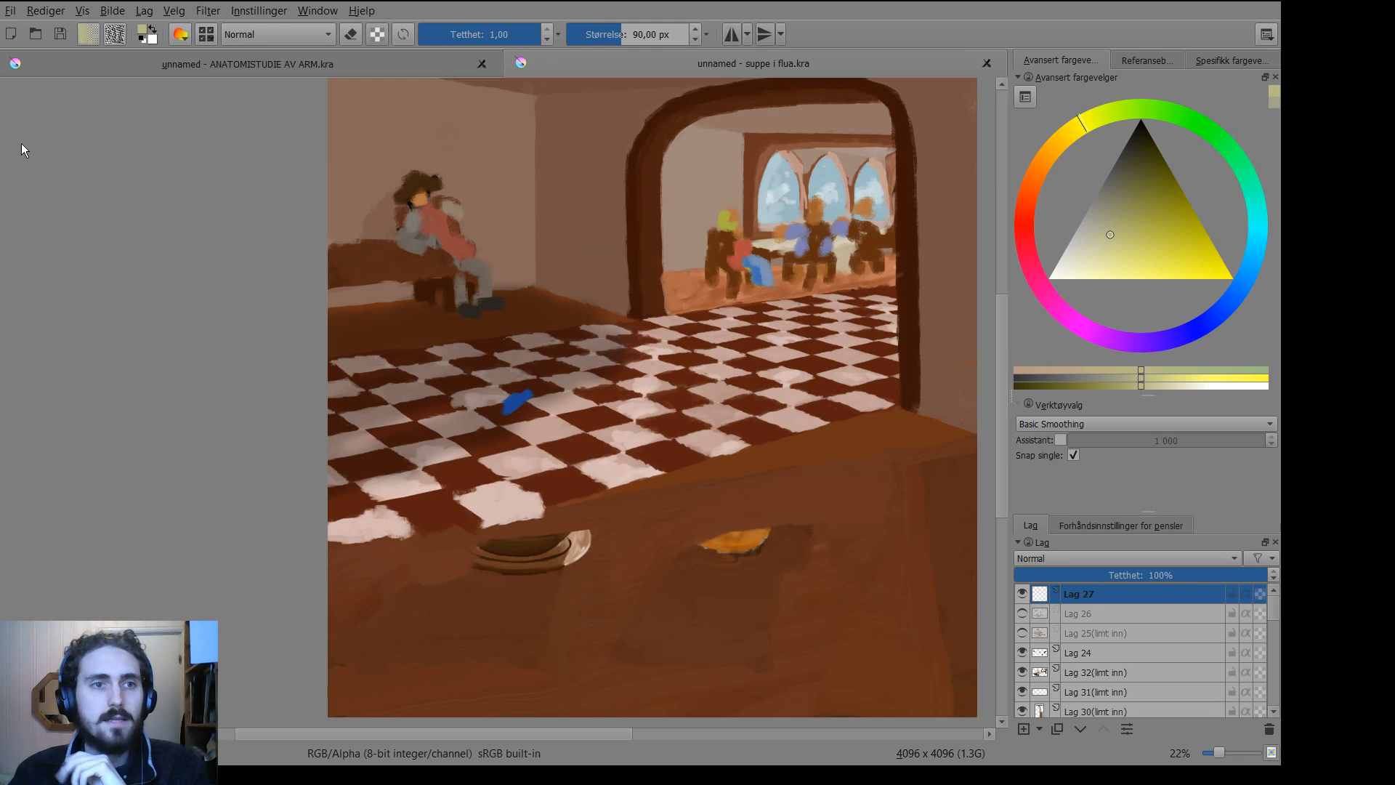
Try a Perspective assistant grid across the table and floor, clear all assistants and return to the brush.
left_click(14, 191)
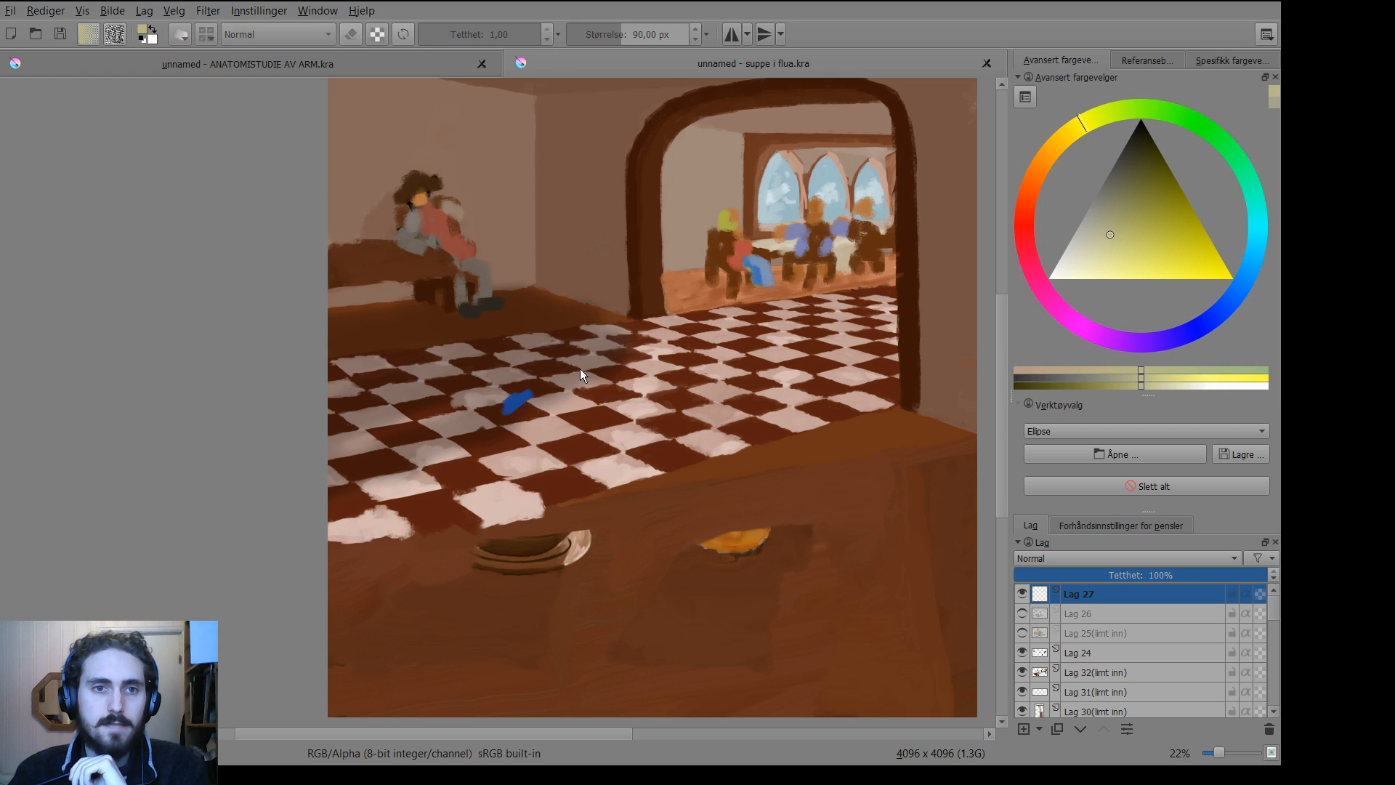
left_click(1088, 426)
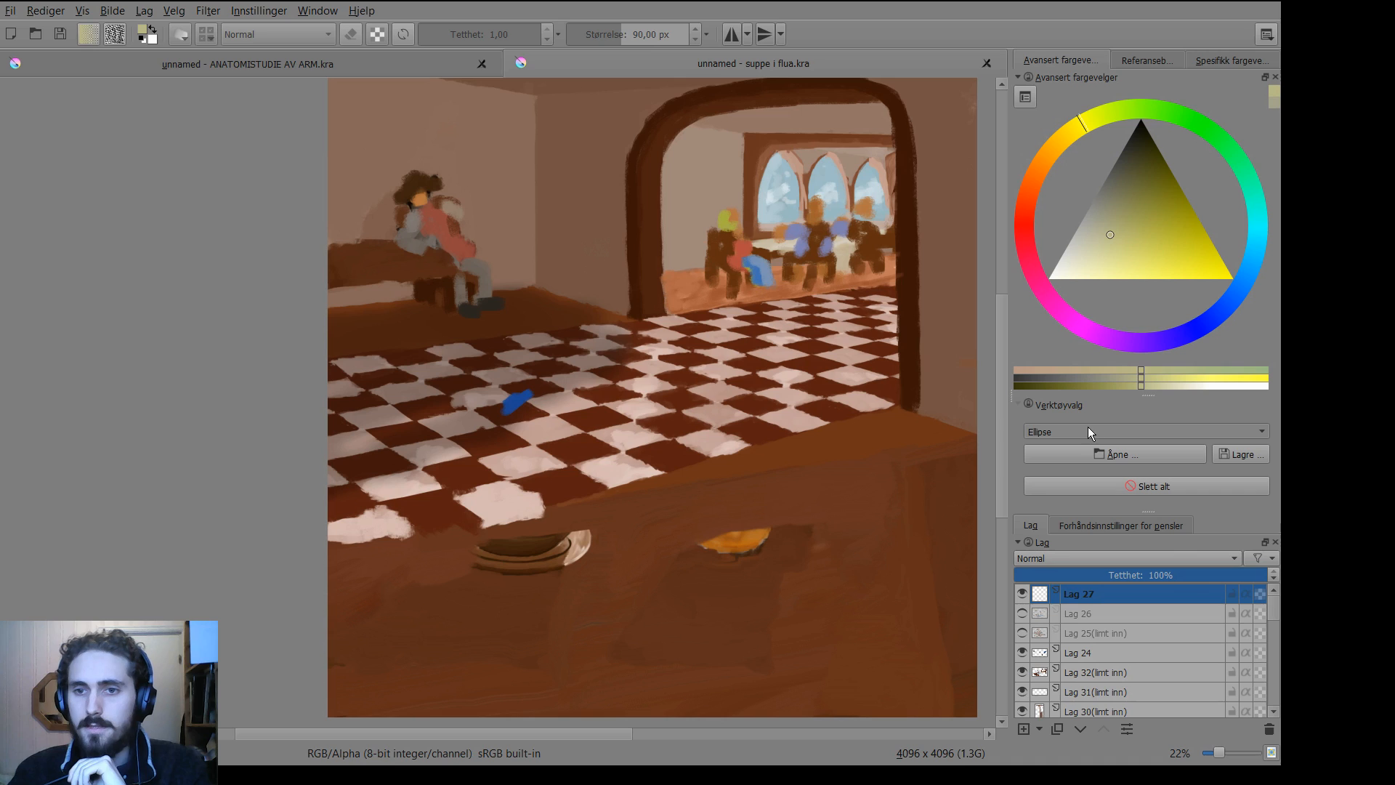
left_click(1097, 534)
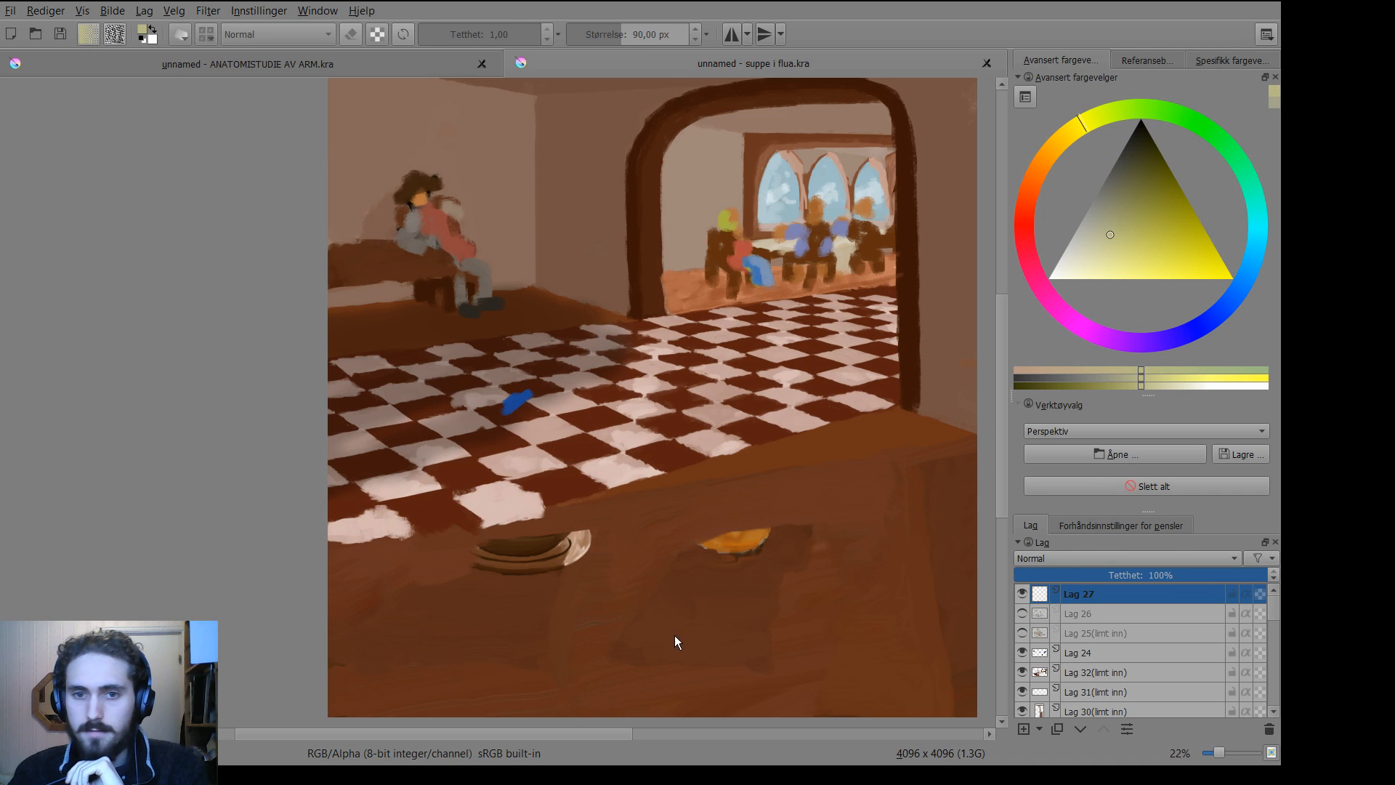
left_click(934, 570)
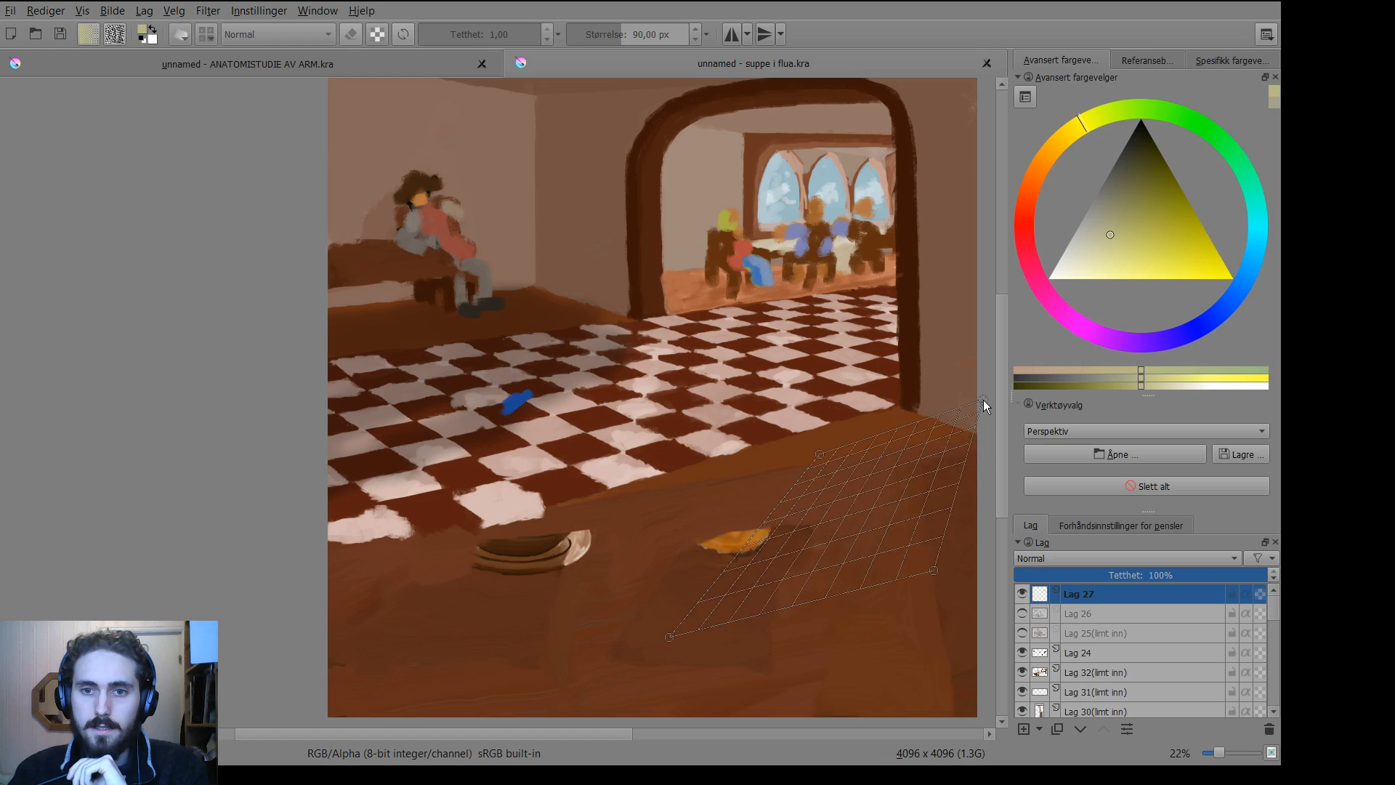
left_click(423, 434)
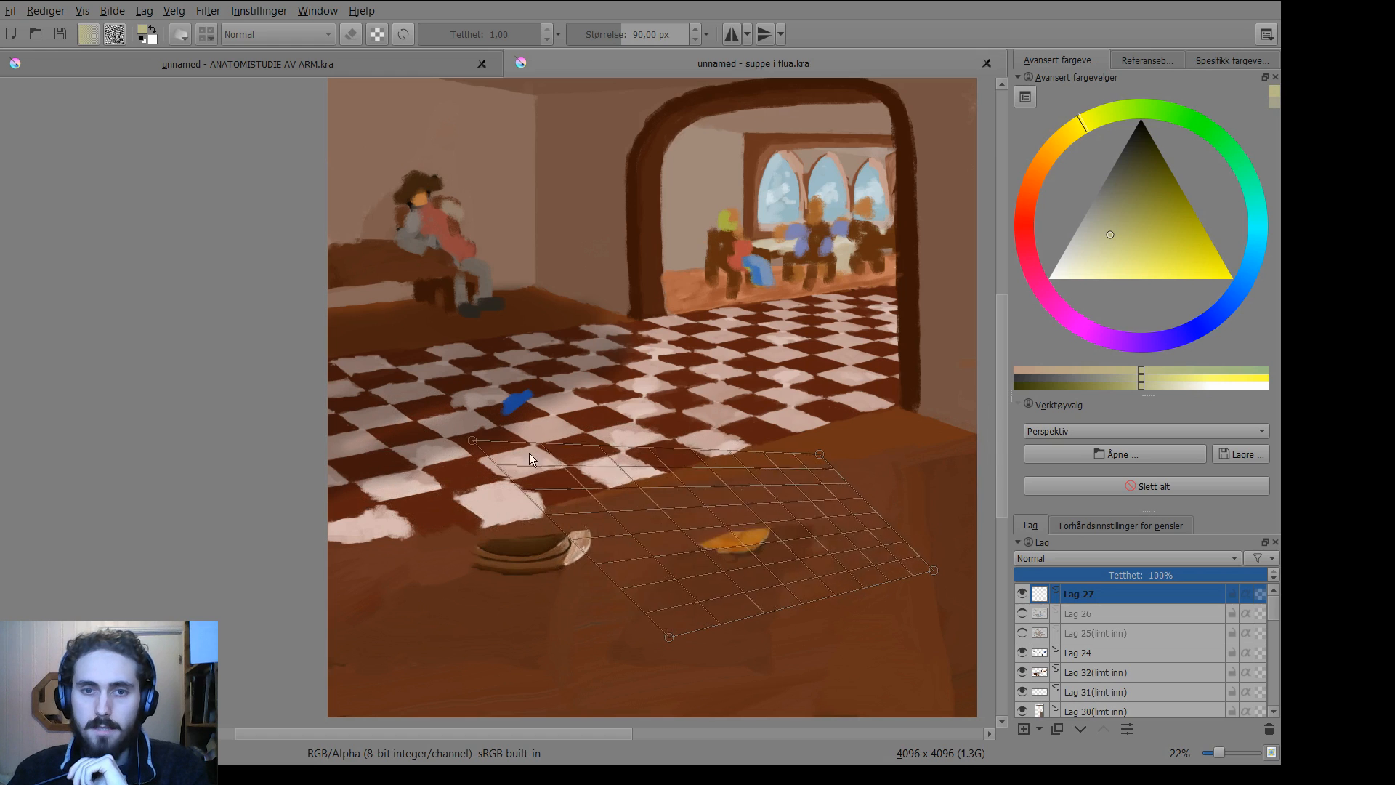
left_click_drag(423, 434, 701, 547)
left_click(1162, 487)
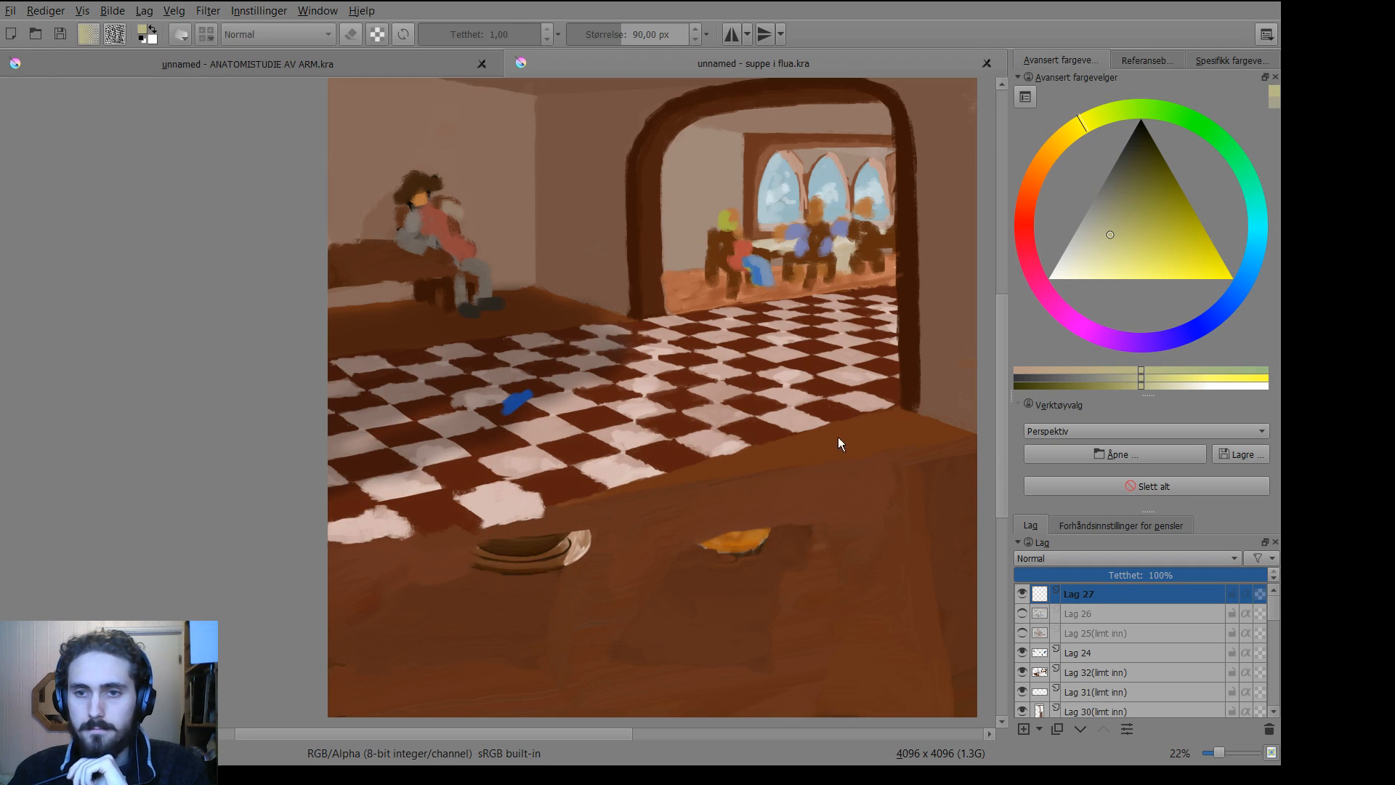
key("b")
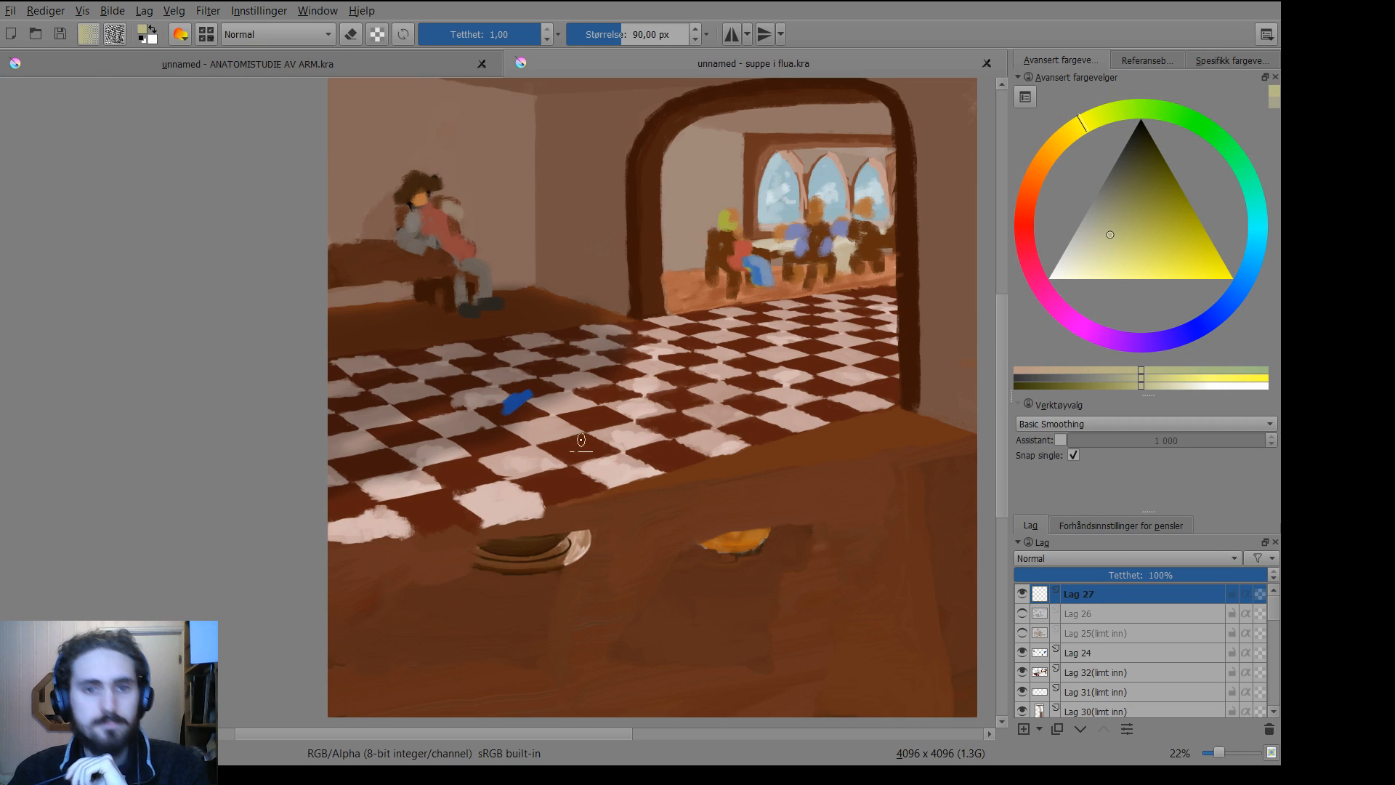
Compare the scene with and without Lag 25(limt inn), and end with both that layer and Lag 26 shown.
left_click(1025, 632)
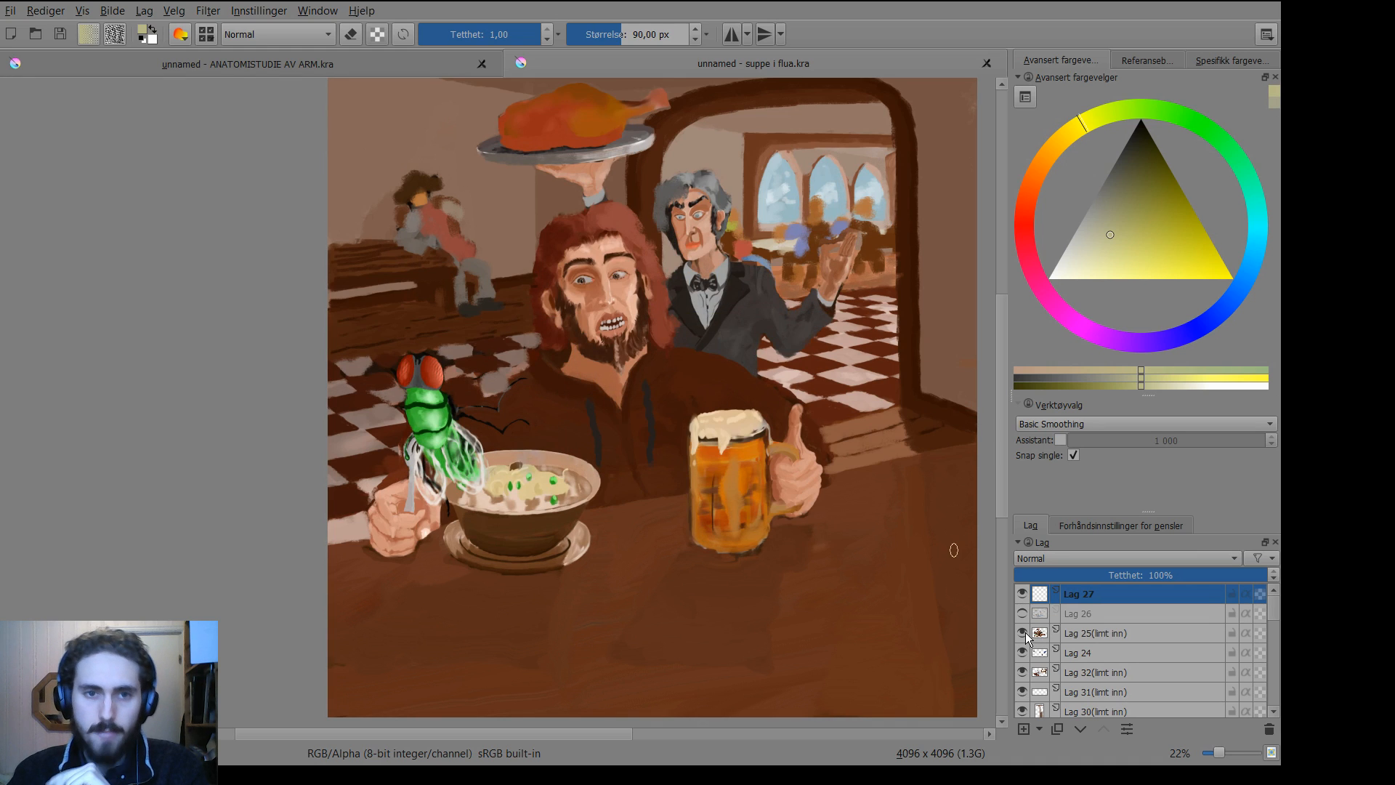
left_click(1025, 632)
left_click(1024, 632)
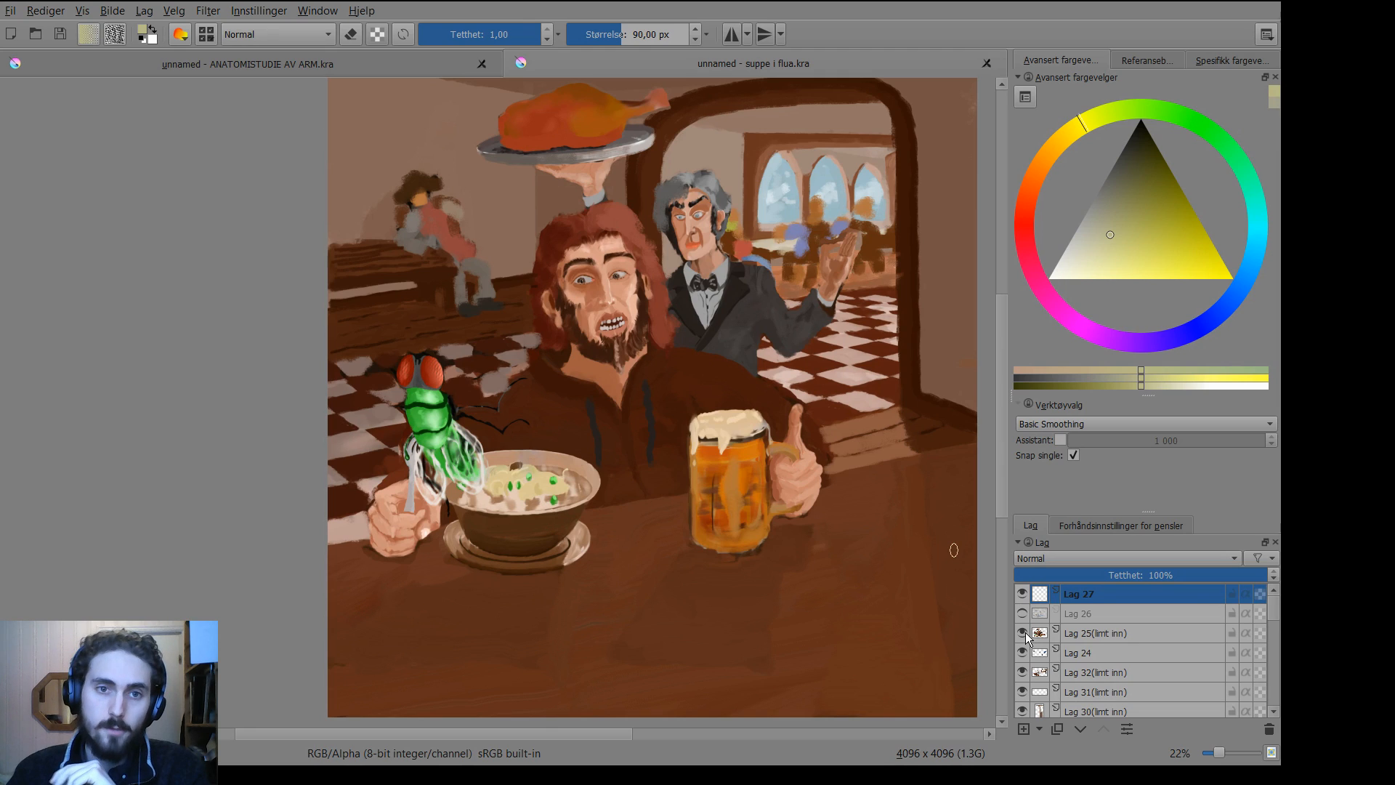
left_click(1025, 632)
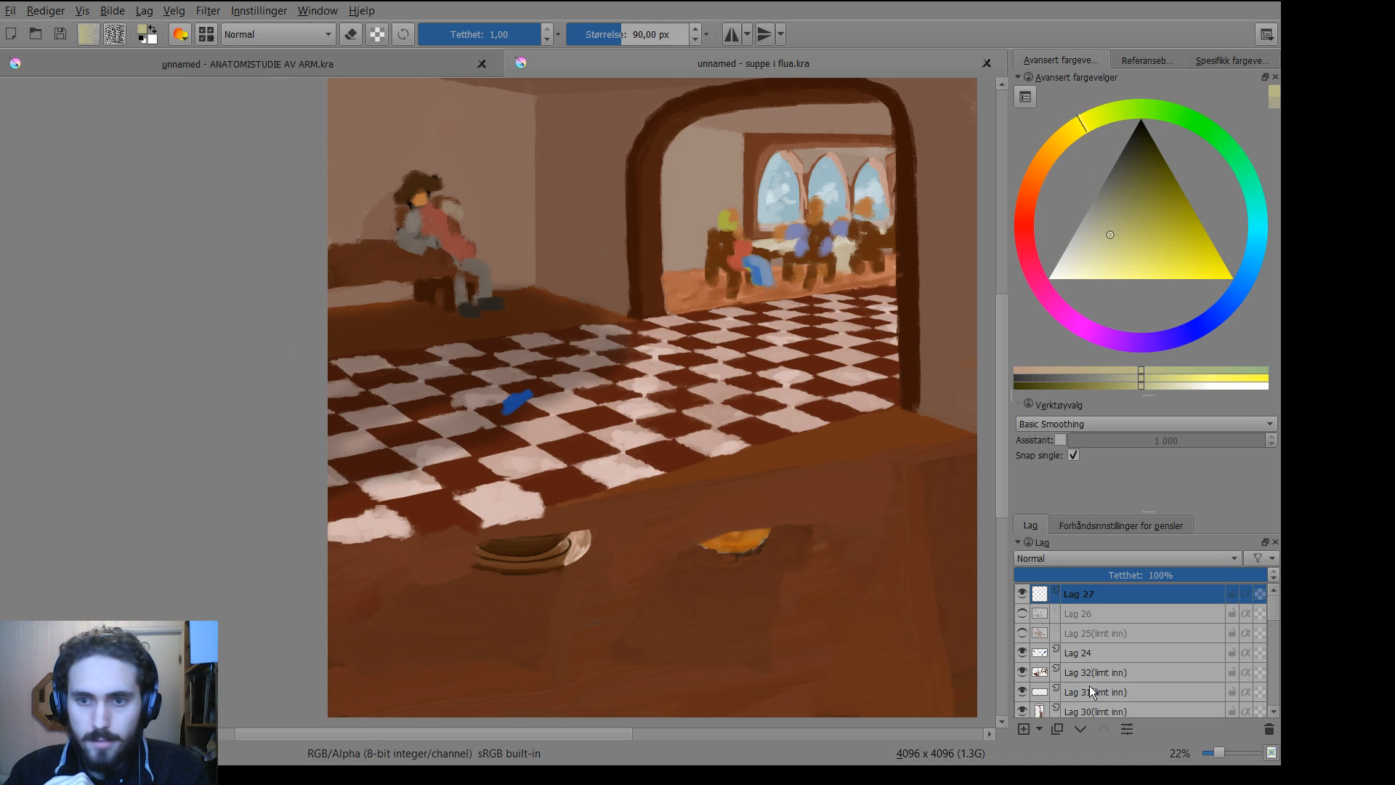
left_click(1025, 632)
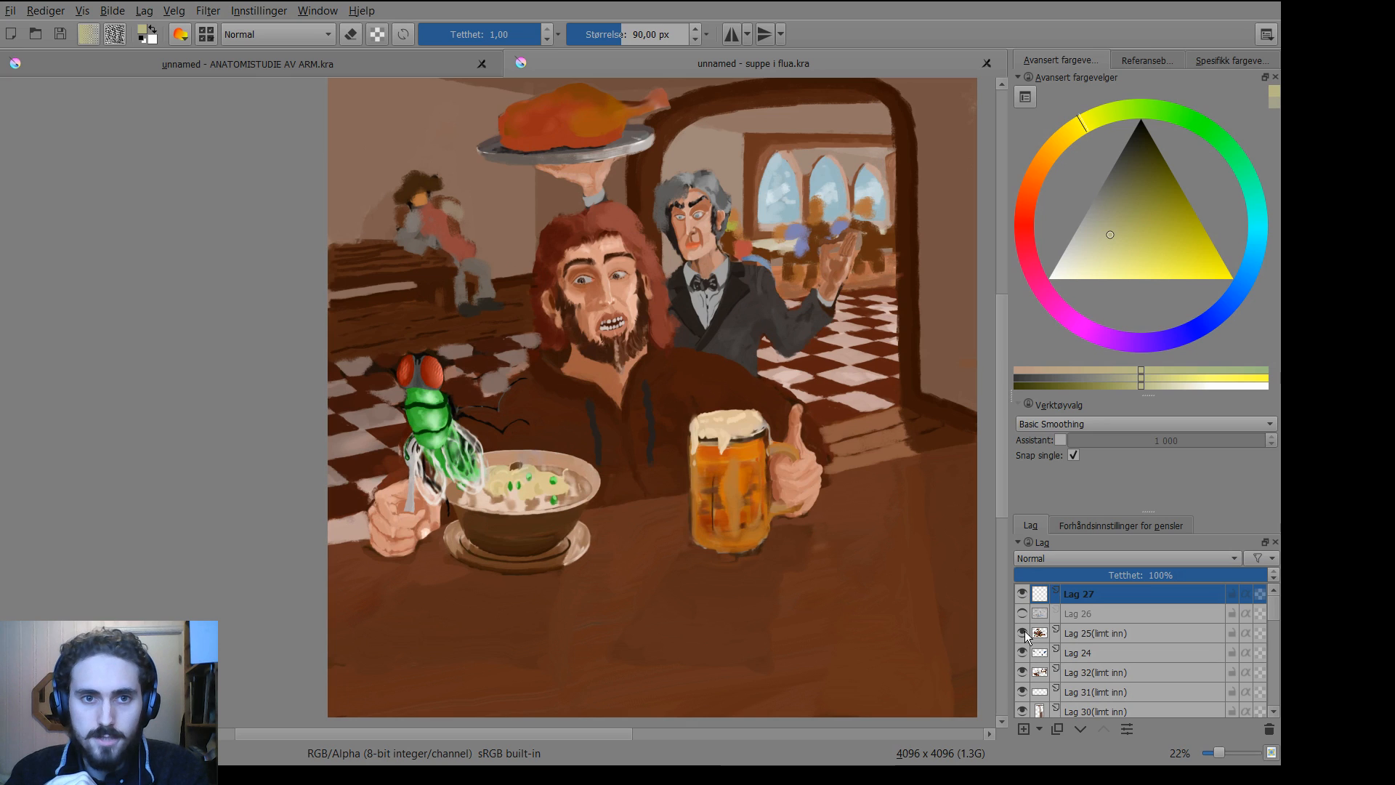
left_click(1025, 632)
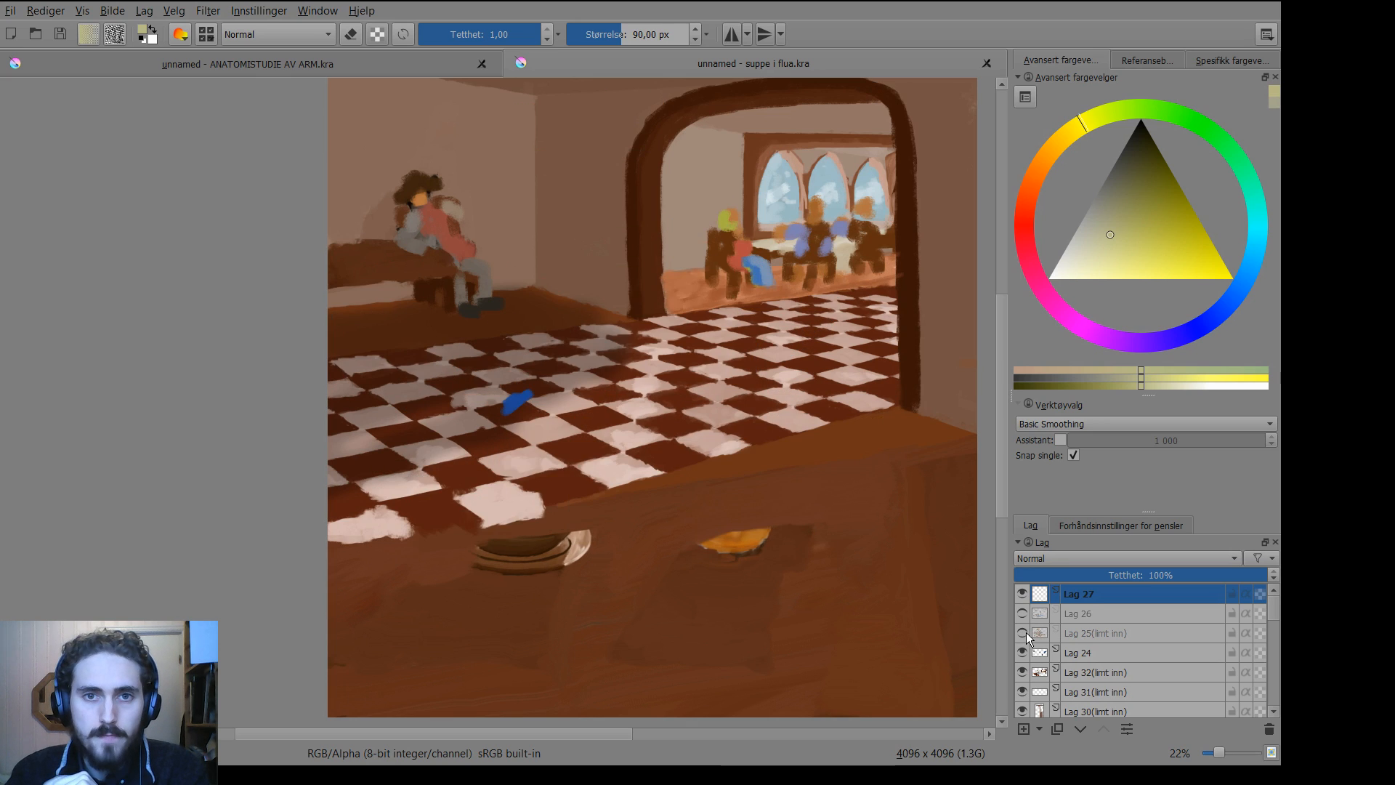
left_click(1025, 633)
left_click(1025, 632)
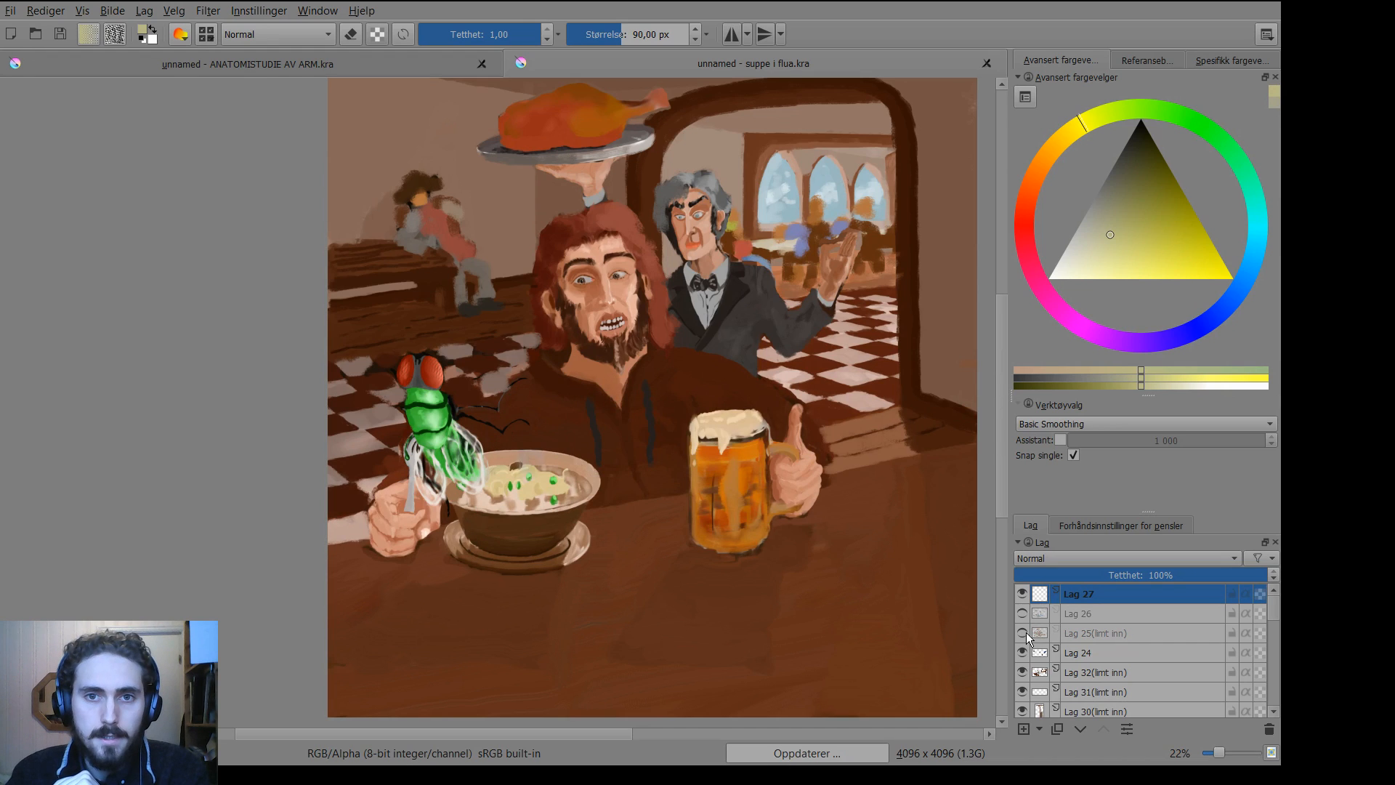
left_click(1025, 632)
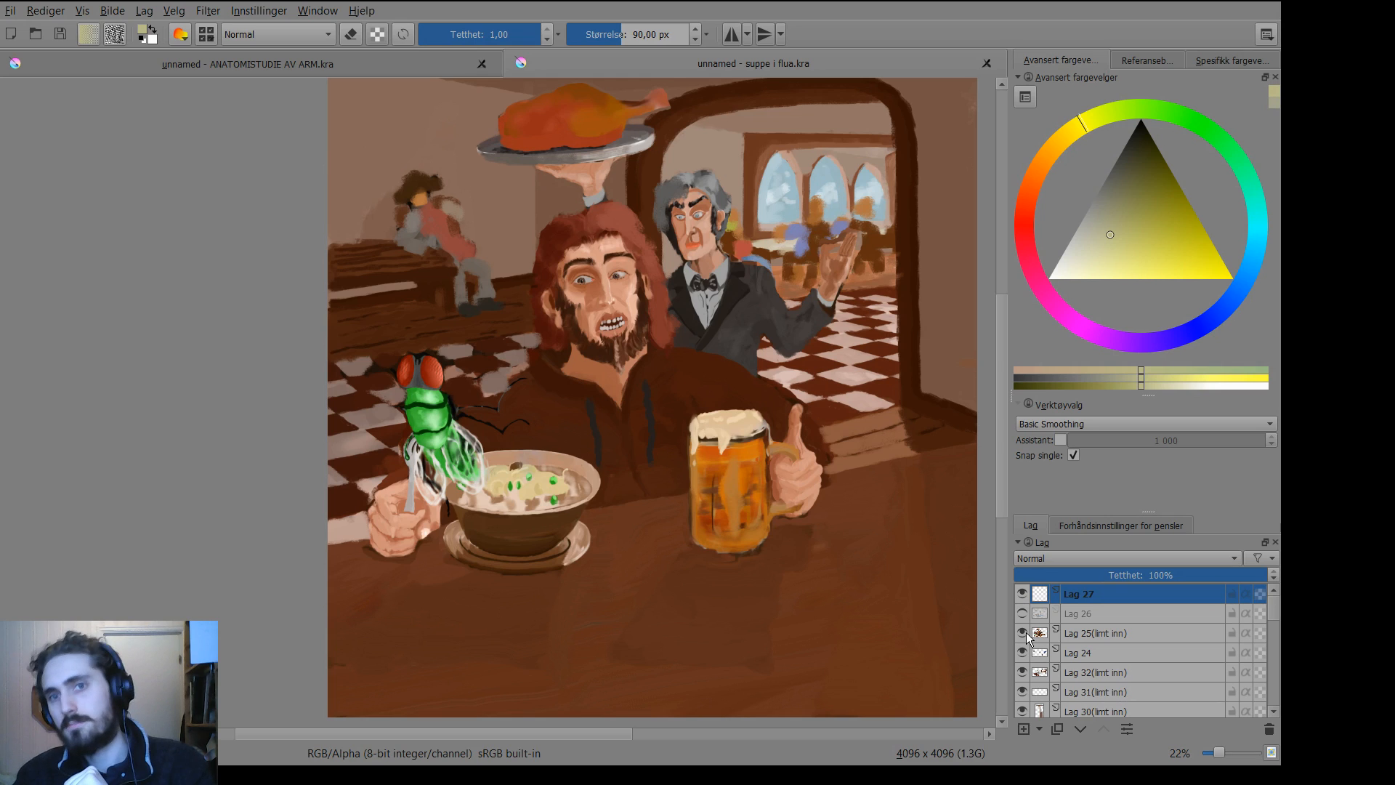
left_click(1025, 632)
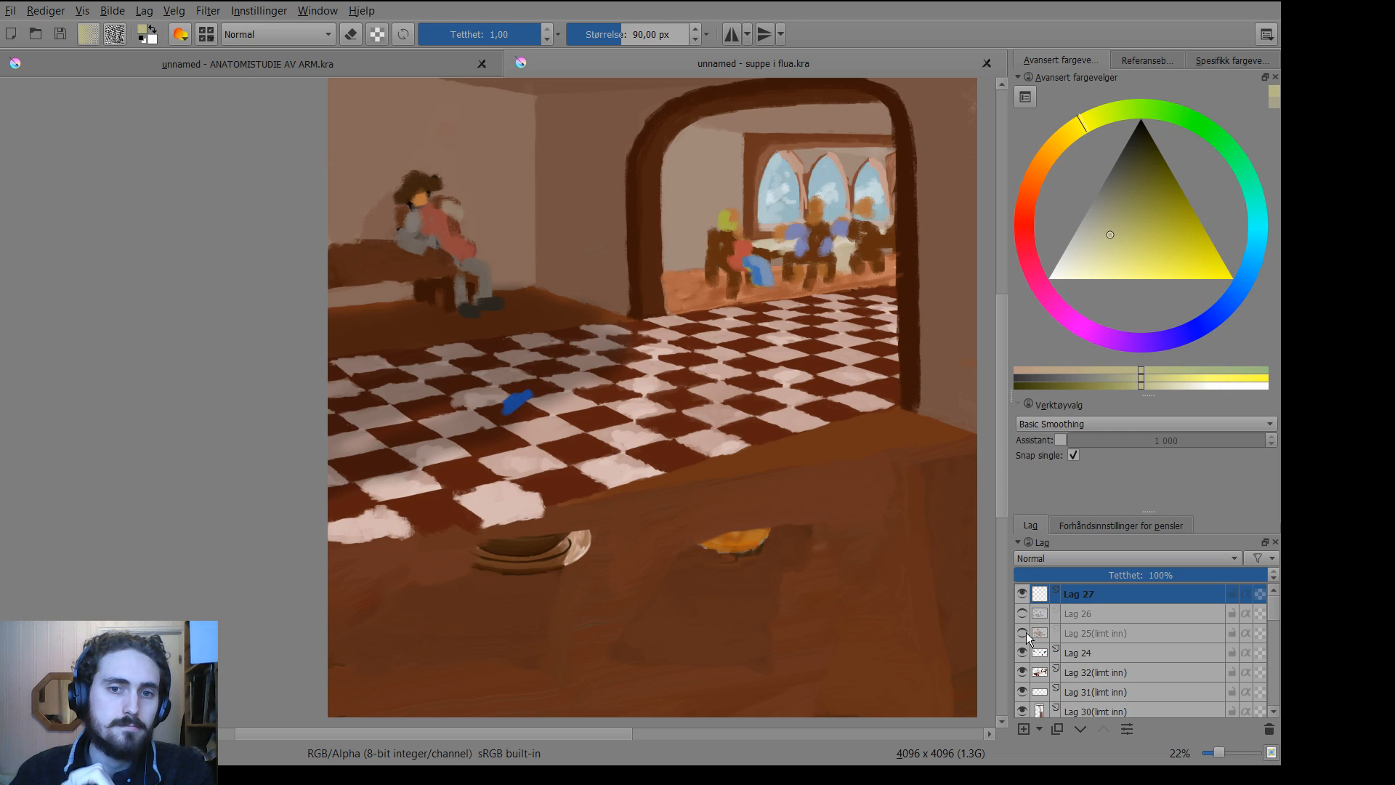
left_click(1023, 633)
left_click(1024, 613)
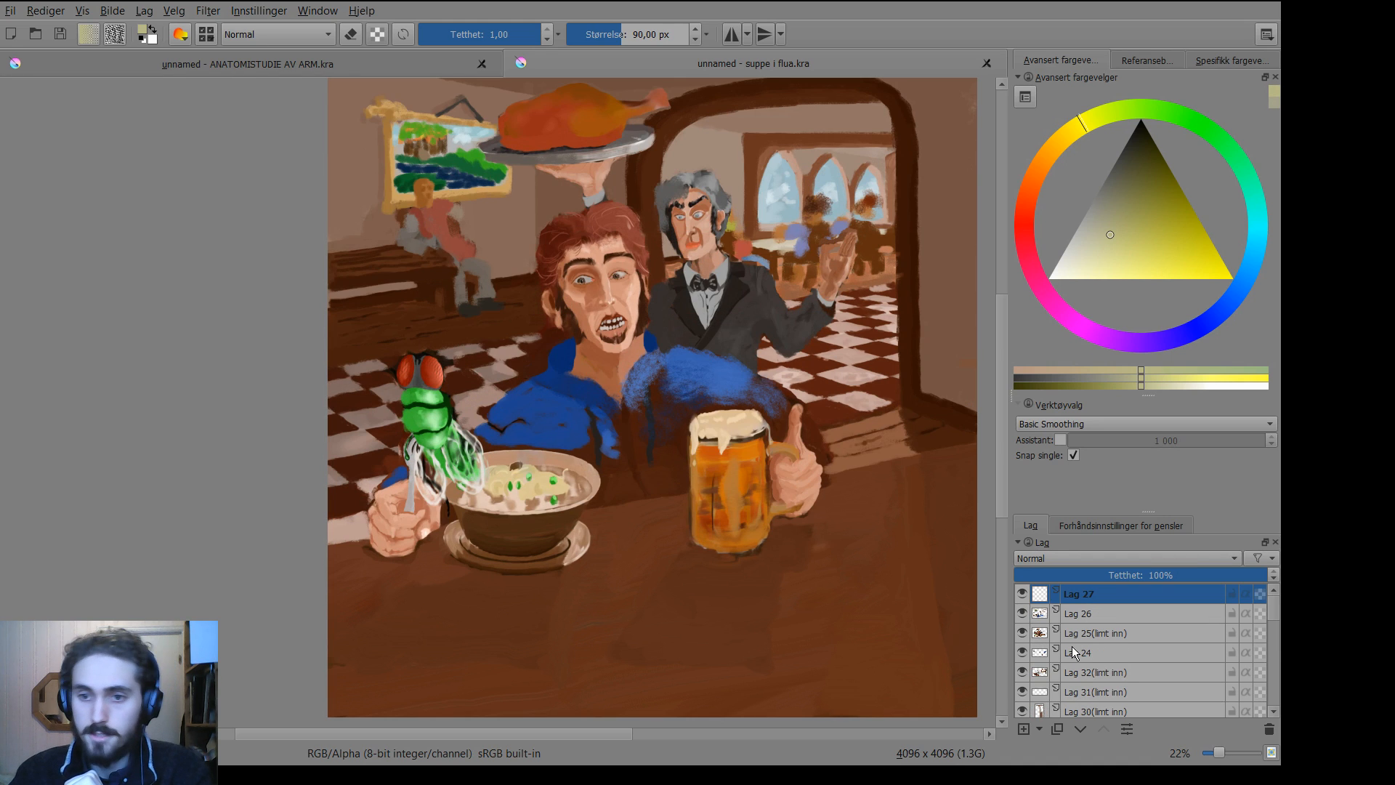
left_click(1164, 59)
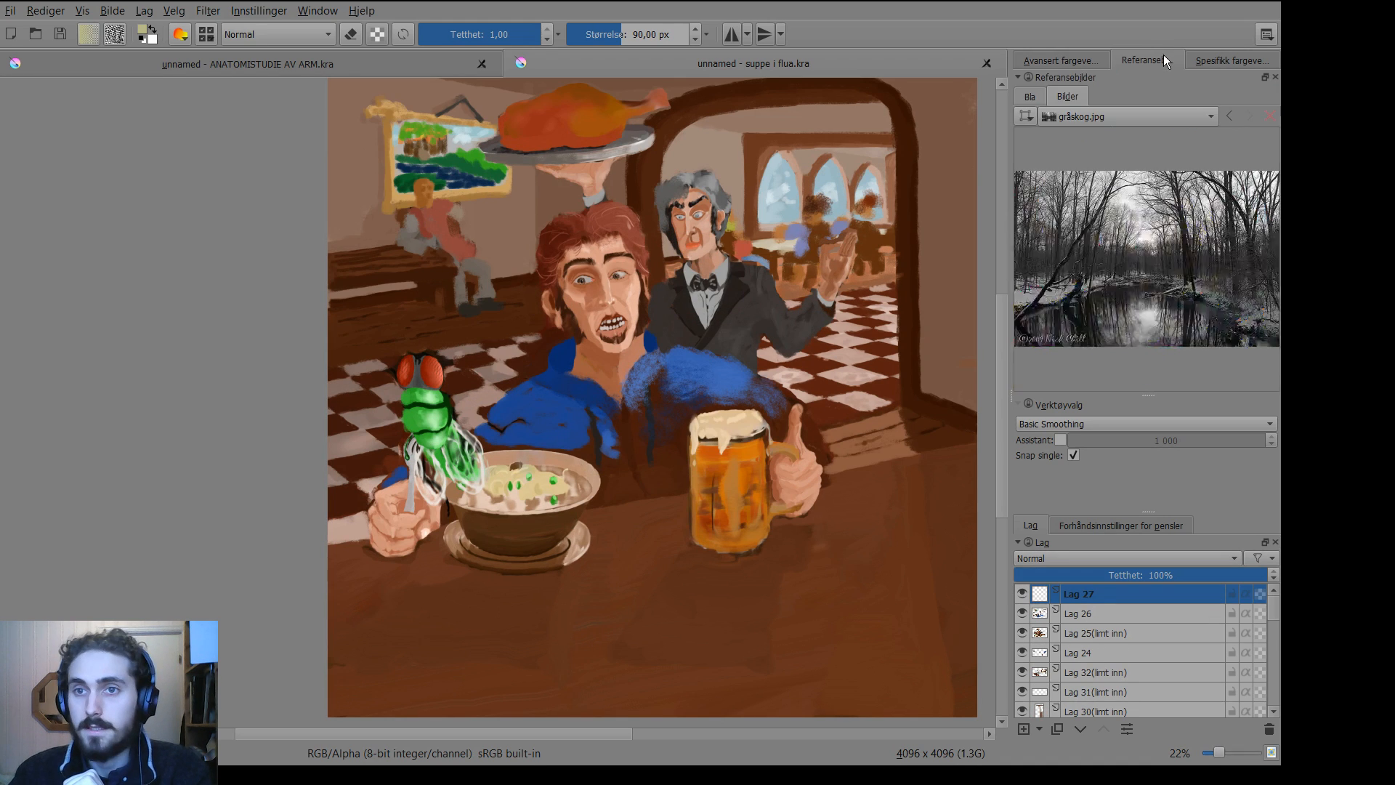
left_click(1061, 61)
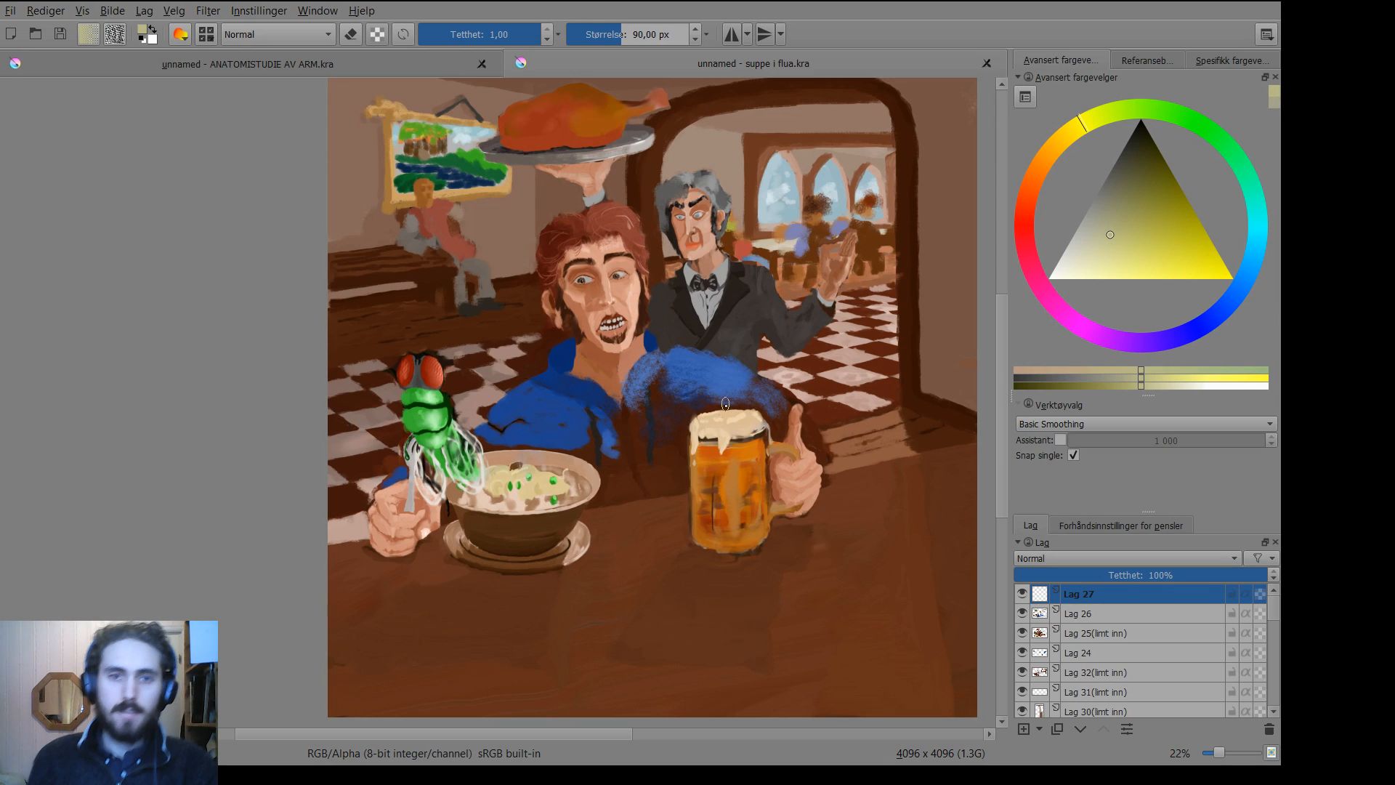
Sample the jacket's blue and fill in the sleeve and chest behind the soup bowl on Lag 27, using brushes of 152.5 and 115.8 px.
key("p")
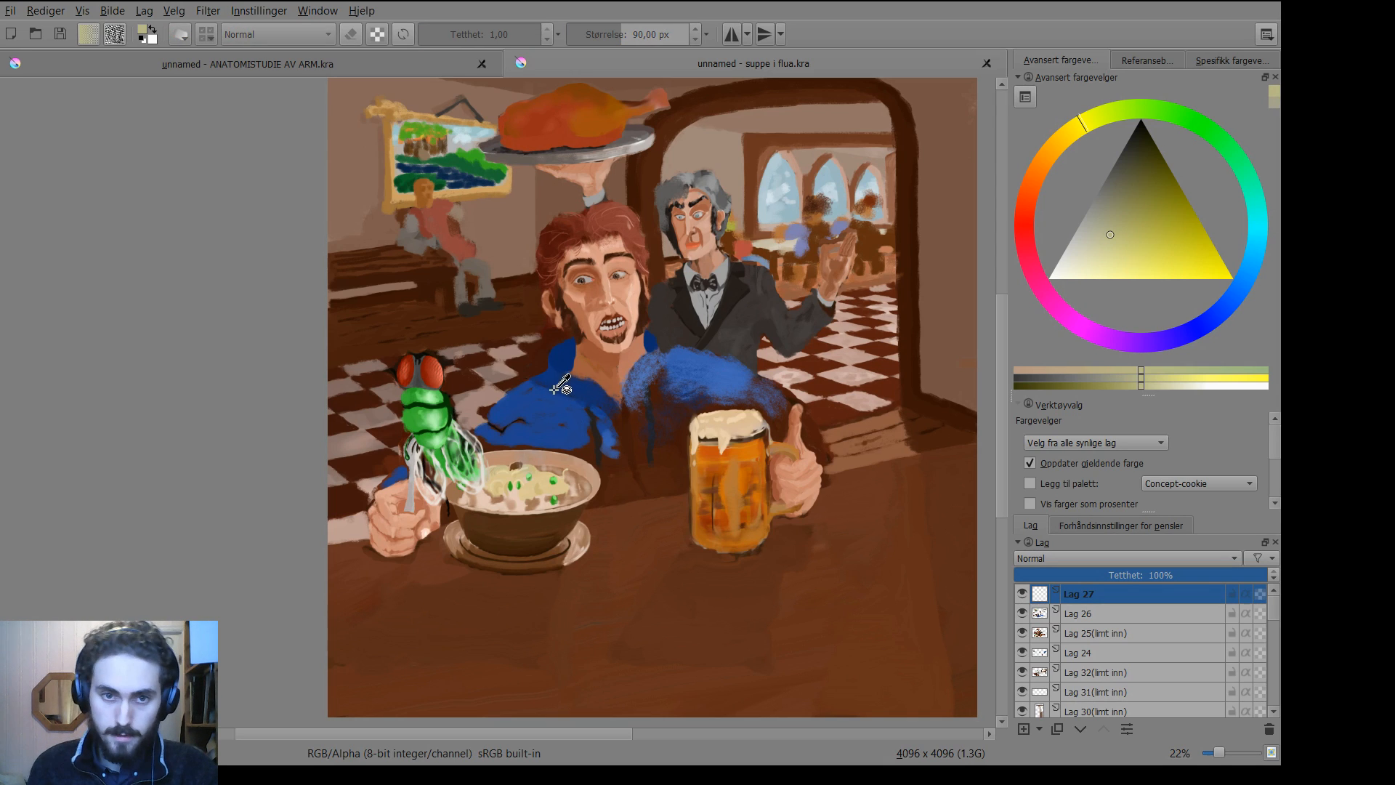
left_click(559, 407)
key("b")
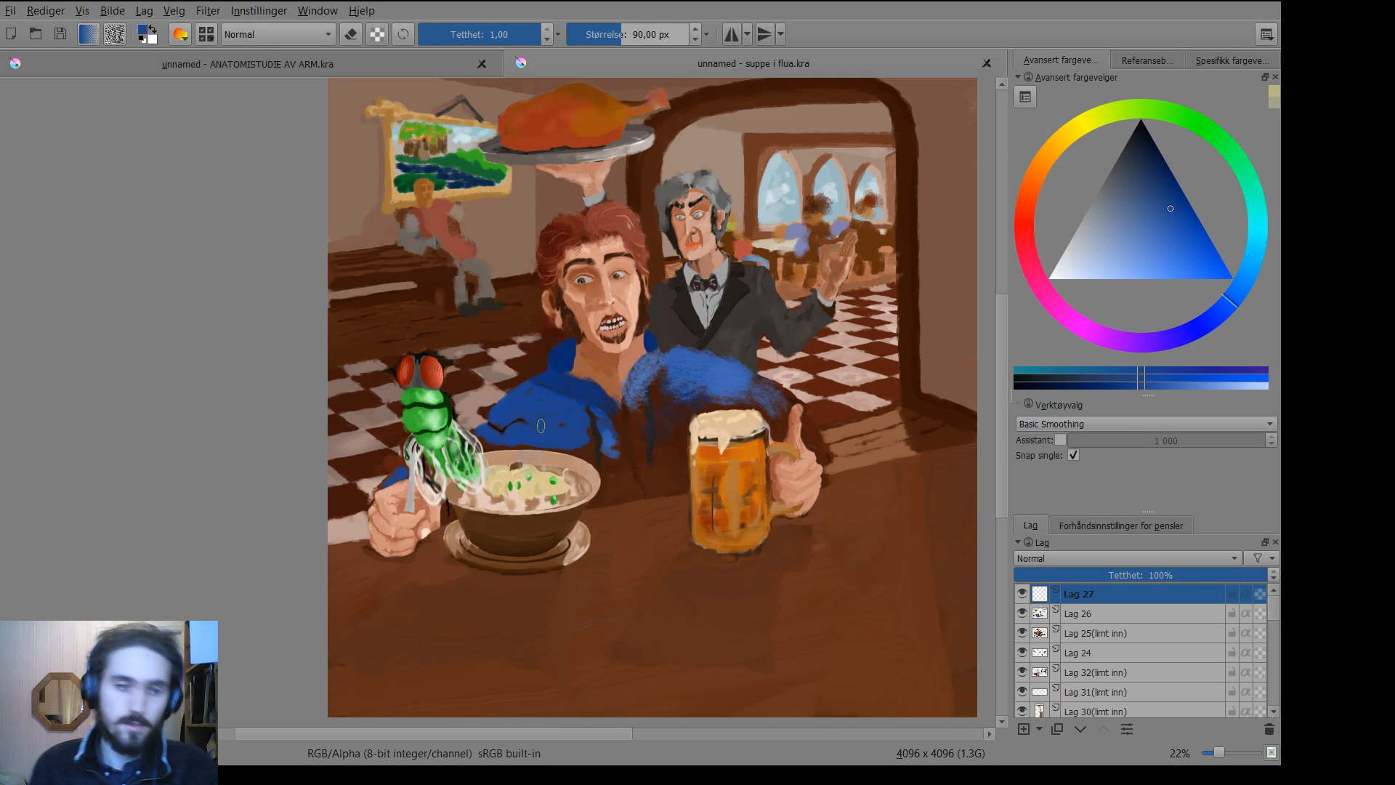
left_click_drag(546, 435, 587, 421)
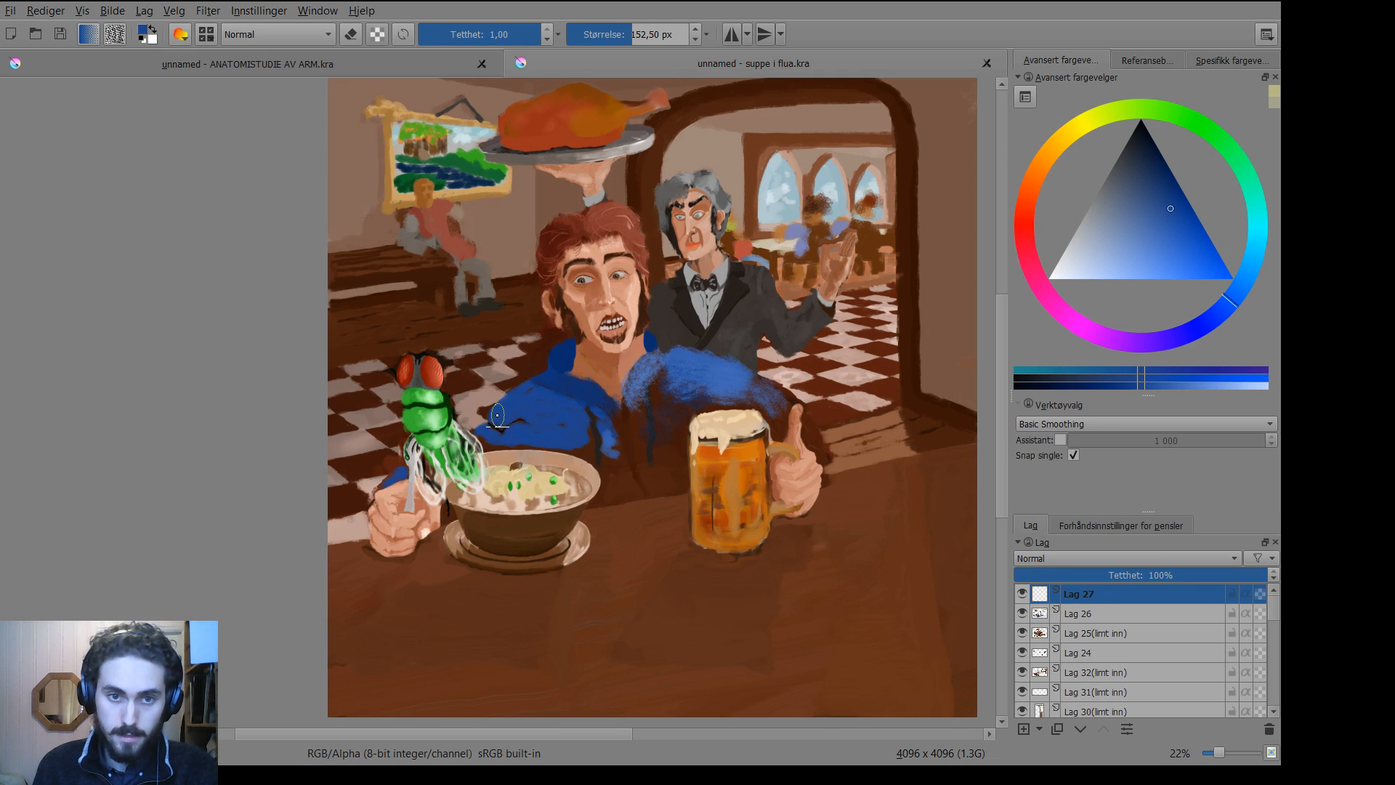
left_click_drag(495, 418, 503, 425)
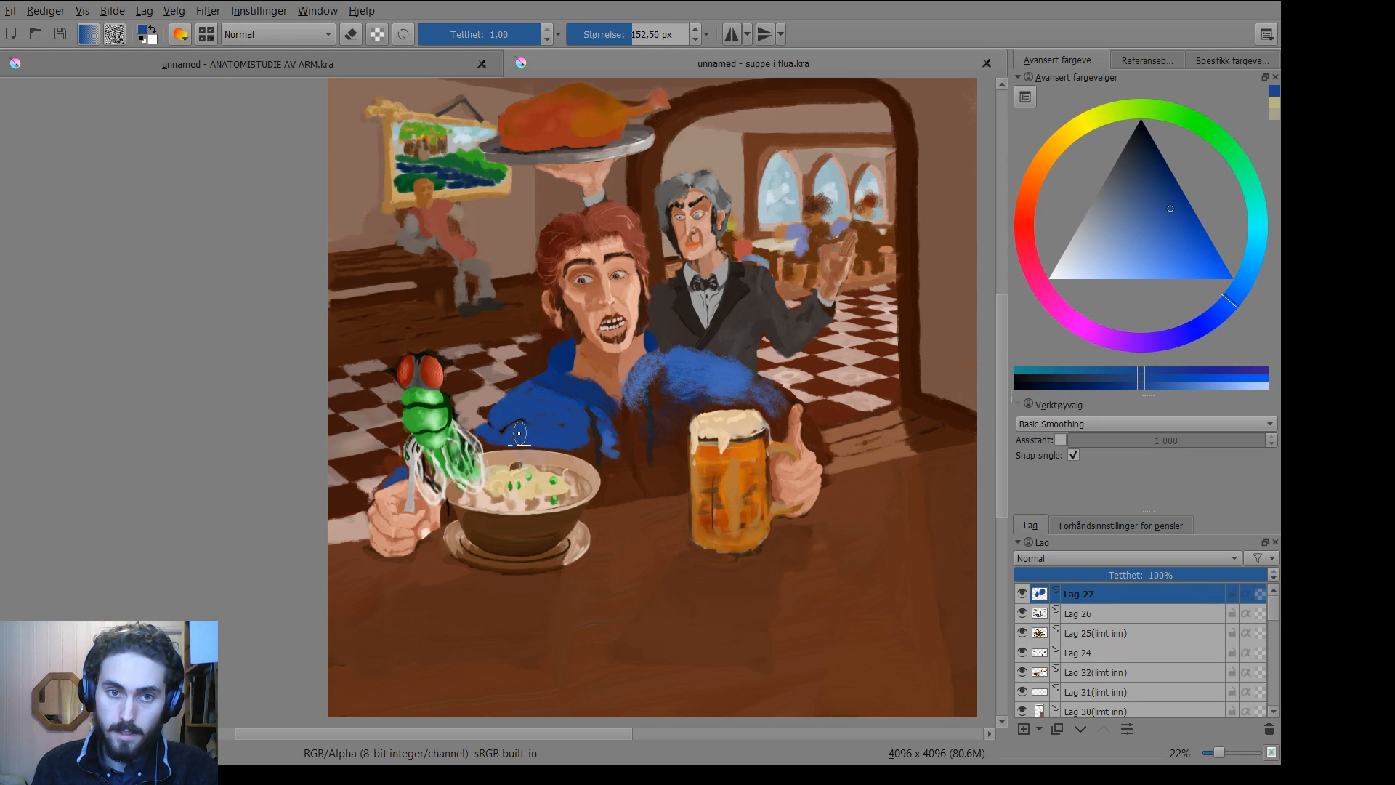
left_click_drag(528, 436, 509, 436)
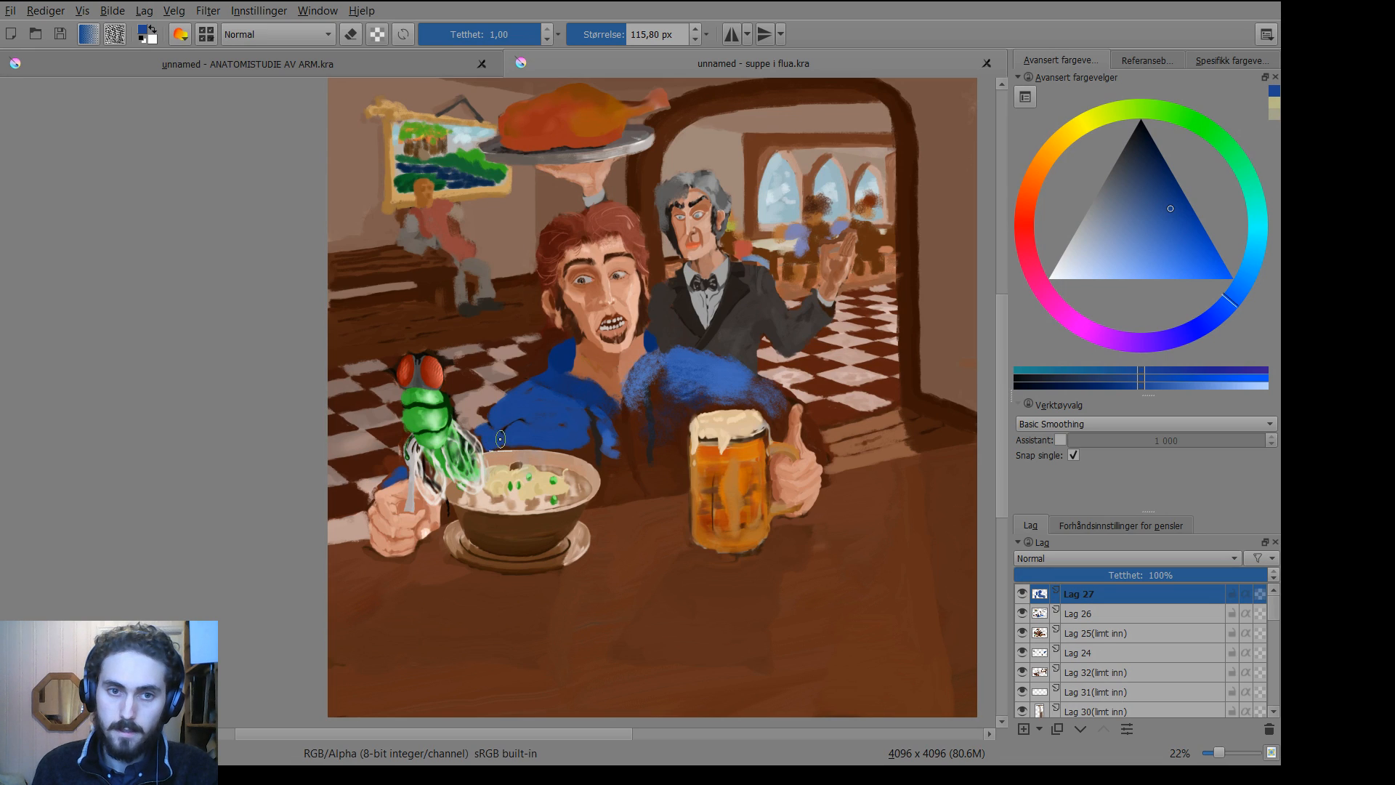
left_click_drag(487, 443, 504, 440)
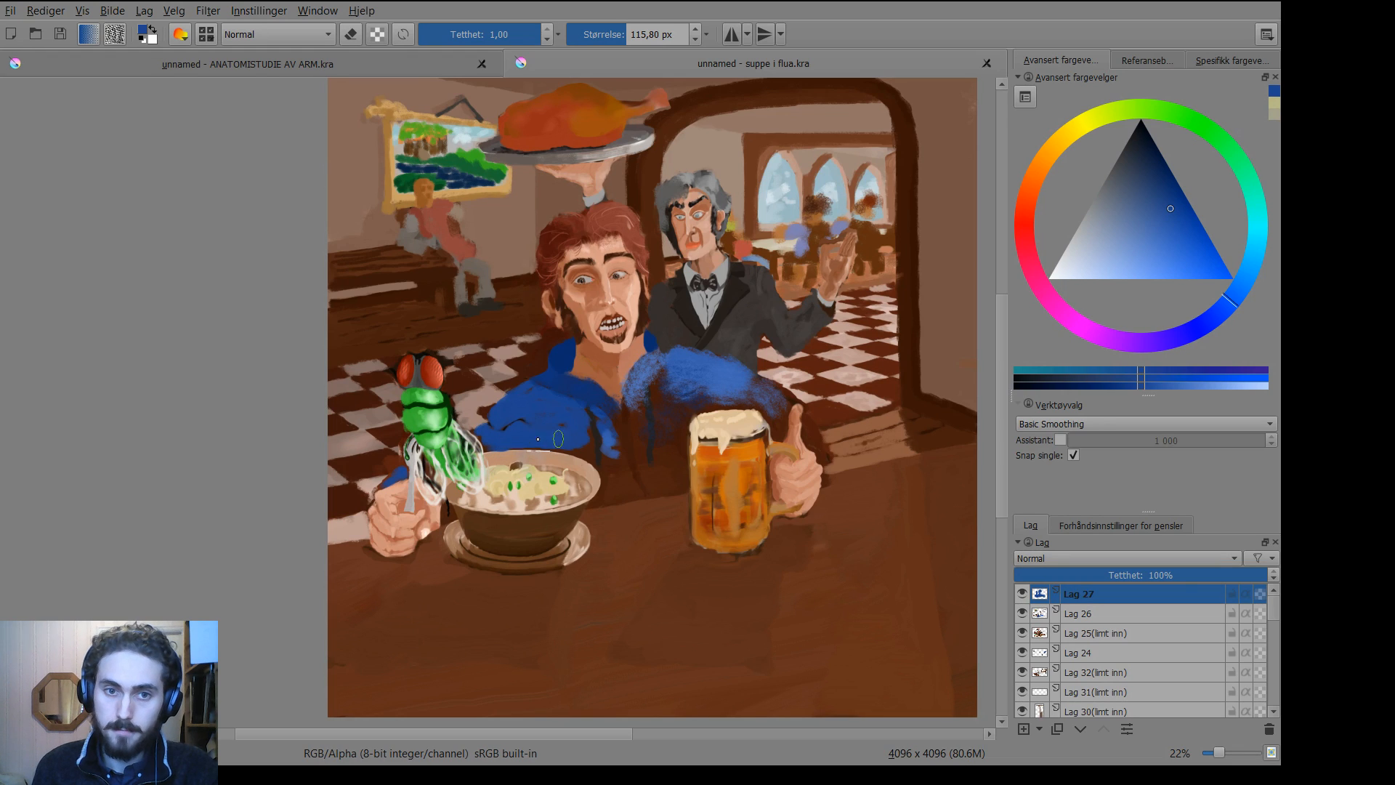
mouse_move(509, 441)
left_mouse_down()
mouse_move(589, 450)
mouse_move(573, 444)
mouse_move(591, 450)
mouse_move(574, 447)
mouse_move(584, 451)
mouse_move(583, 423)
mouse_move(588, 444)
mouse_move(583, 418)
mouse_move(616, 492)
left_mouse_up()
Reduce the brush to 78 px and paint the jacket's edge beside the neck opening in the same blue.
key("bracketleft")
key("bracketleft")
key("bracketleft")
key("bracketleft")
key("bracketleft")
key("bracketleft")
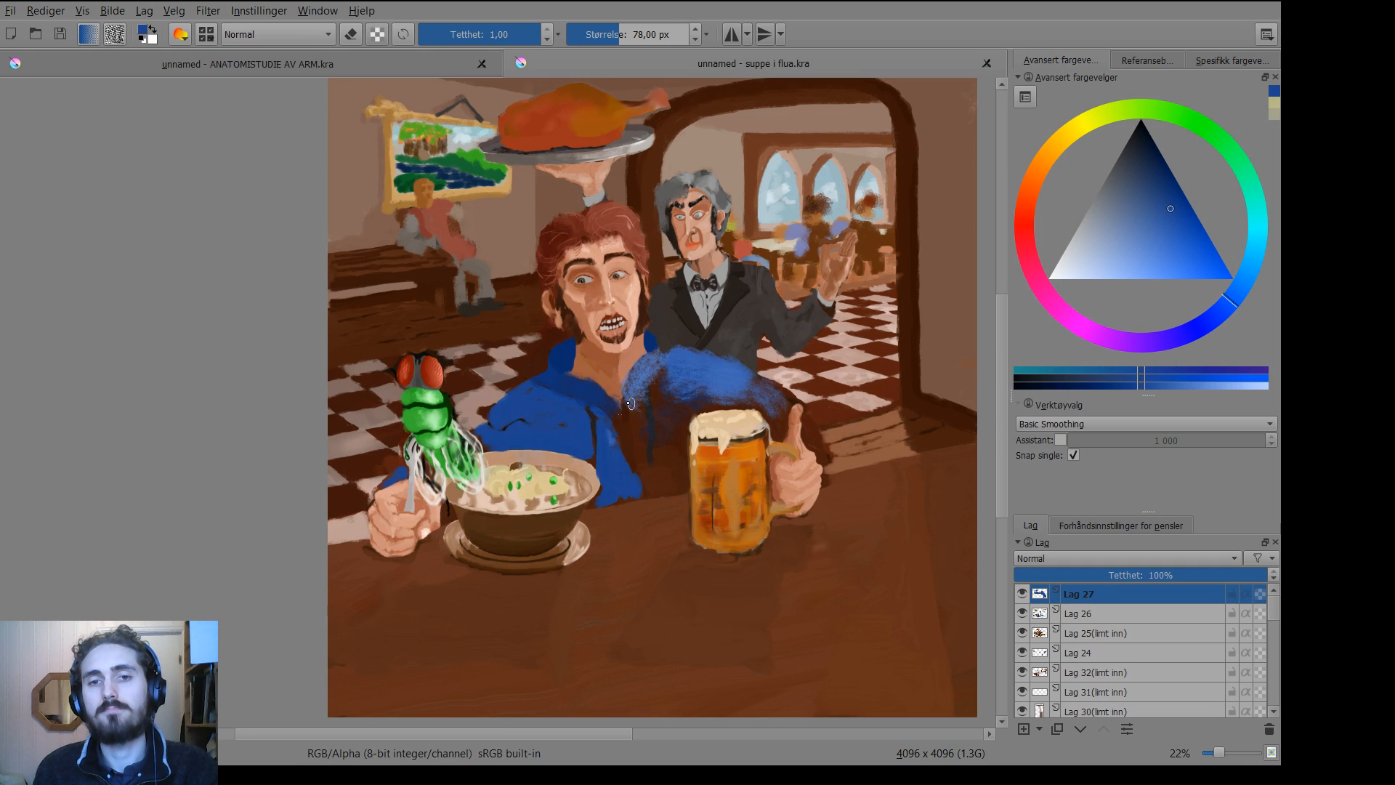
mouse_move(632, 403)
left_mouse_down()
mouse_move(654, 364)
mouse_move(674, 366)
left_mouse_up()
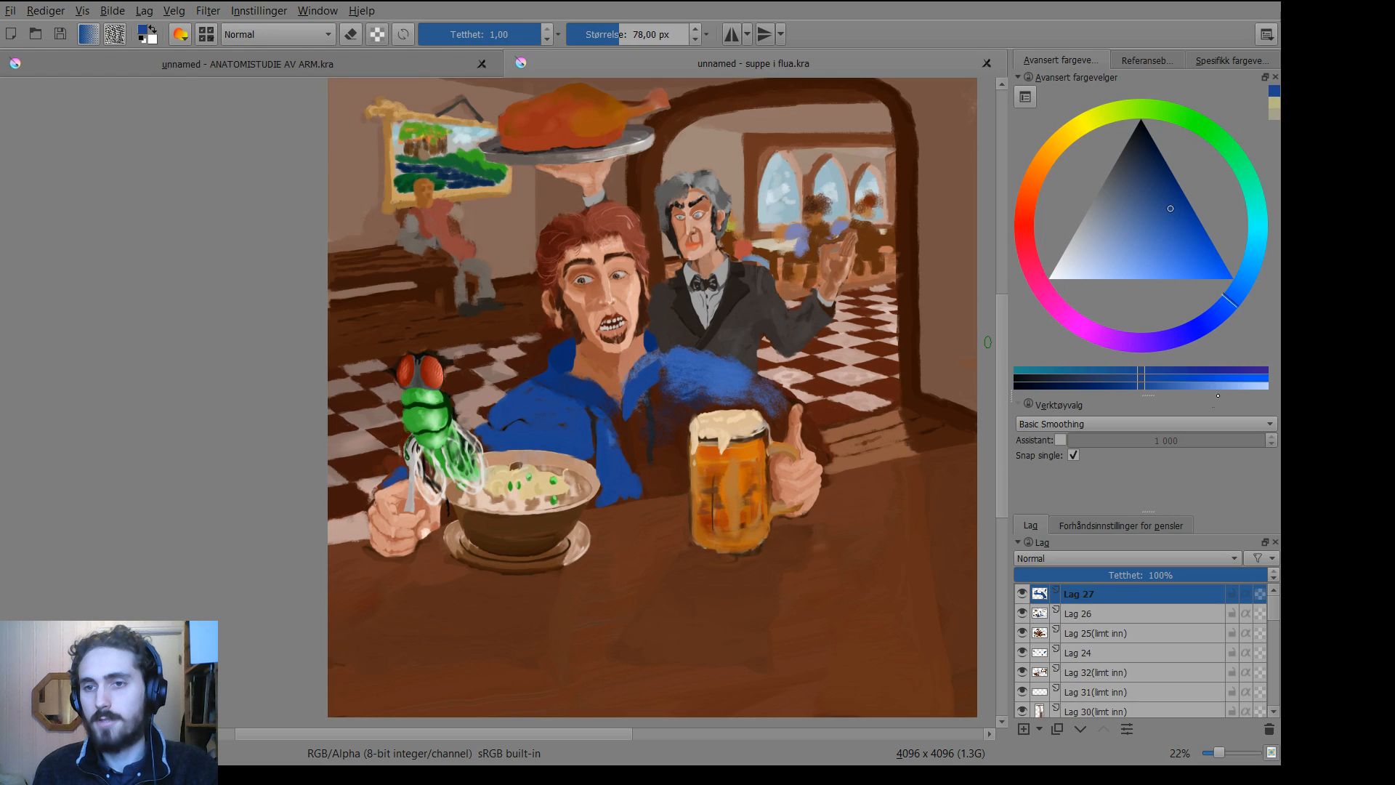
Choose a lighter blue and paint the shoulder behind the beer mug and the jacket front below it.
left_click(1193, 388)
mouse_move(735, 376)
left_mouse_down()
mouse_move(683, 382)
mouse_move(729, 379)
mouse_move(668, 375)
mouse_move(684, 360)
mouse_move(757, 386)
mouse_move(650, 393)
mouse_move(666, 372)
mouse_move(634, 431)
mouse_move(638, 466)
mouse_move(645, 421)
mouse_move(650, 481)
mouse_move(661, 396)
mouse_move(668, 424)
left_mouse_up()
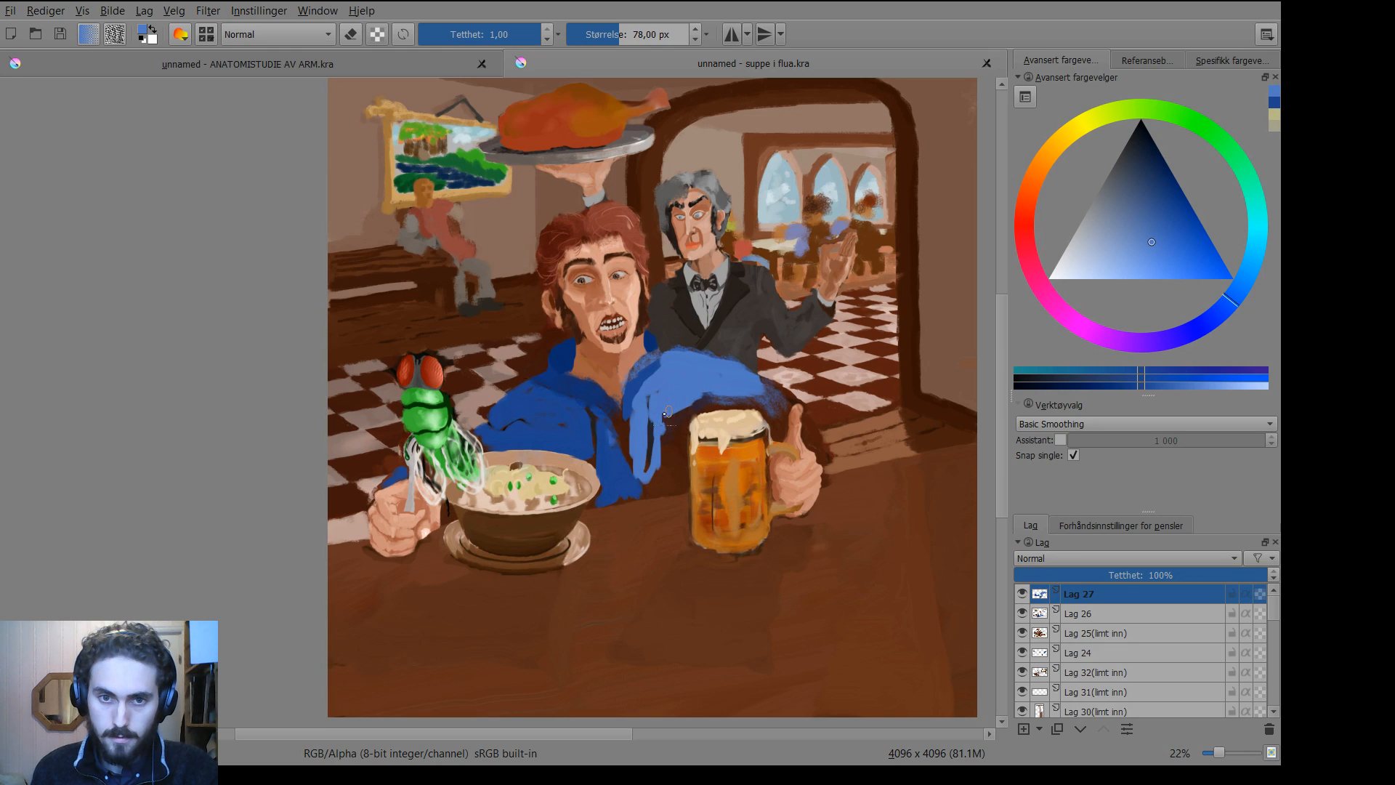
mouse_move(668, 419)
left_mouse_down()
mouse_move(660, 453)
mouse_move(651, 433)
mouse_move(660, 465)
left_mouse_up()
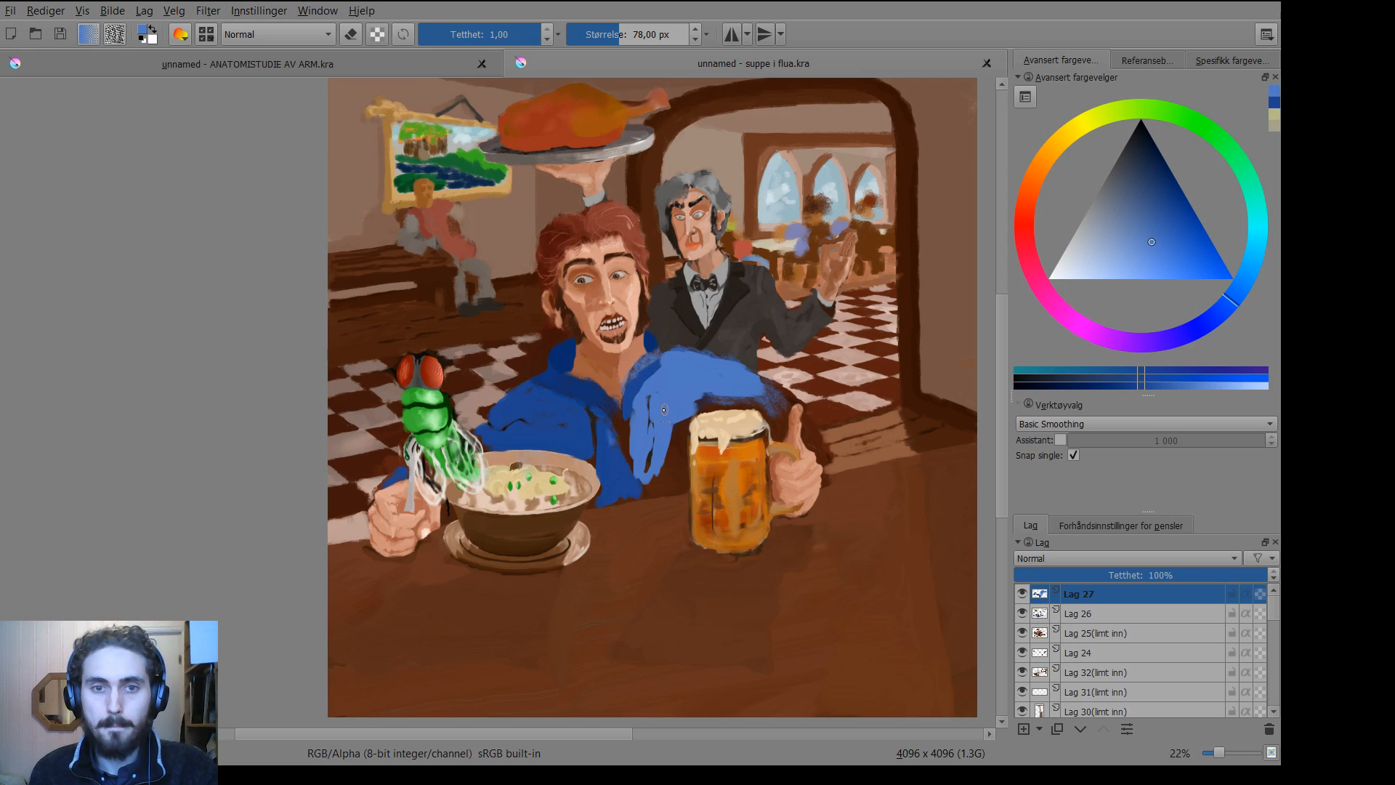
Paint dark blue fold marks on the shoulder behind the beer mug with a 47.03 px brush, and soften them with the sampled lighter blue.
left_click(1105, 384)
mouse_move(708, 399)
left_mouse_down()
mouse_move(673, 398)
mouse_move(713, 395)
mouse_move(689, 397)
left_mouse_up()
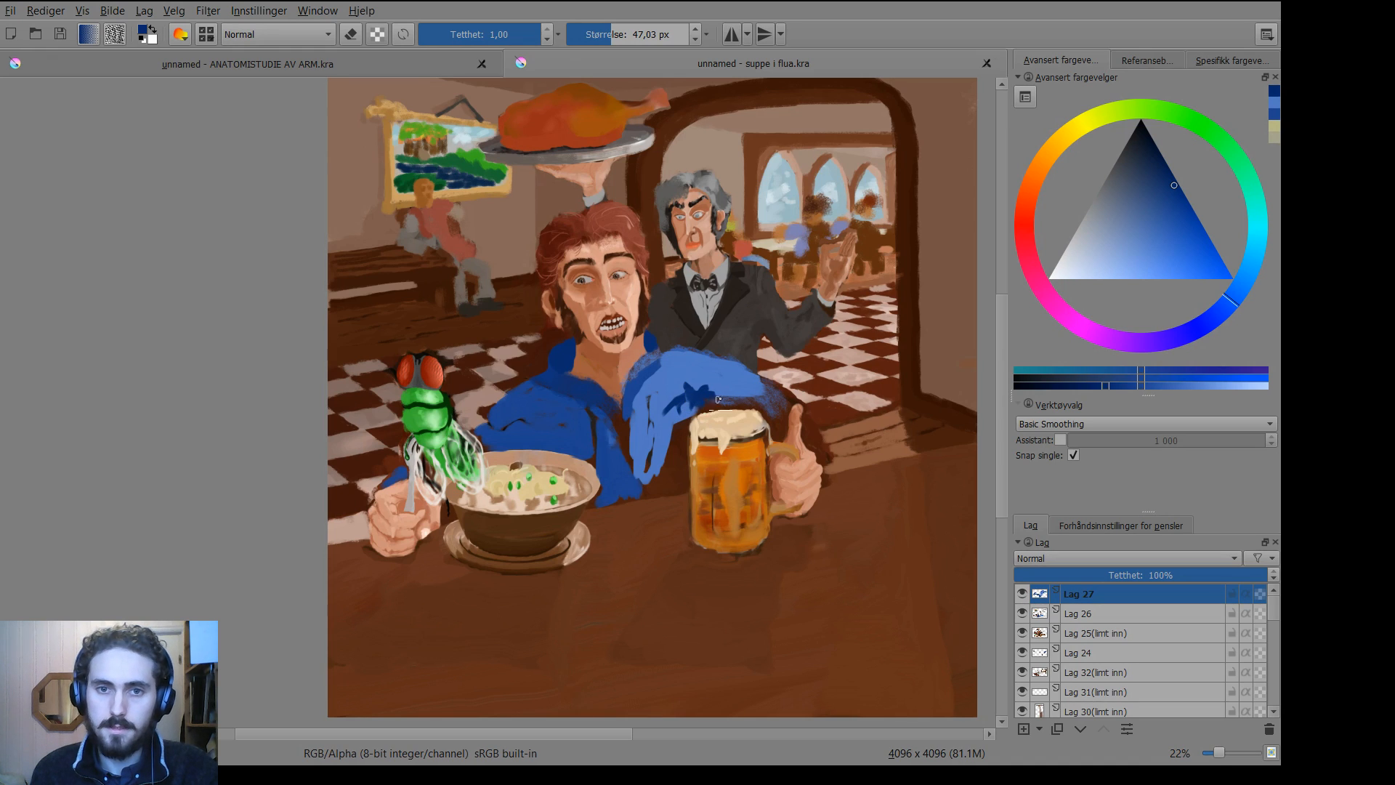
key("p")
left_click(704, 399)
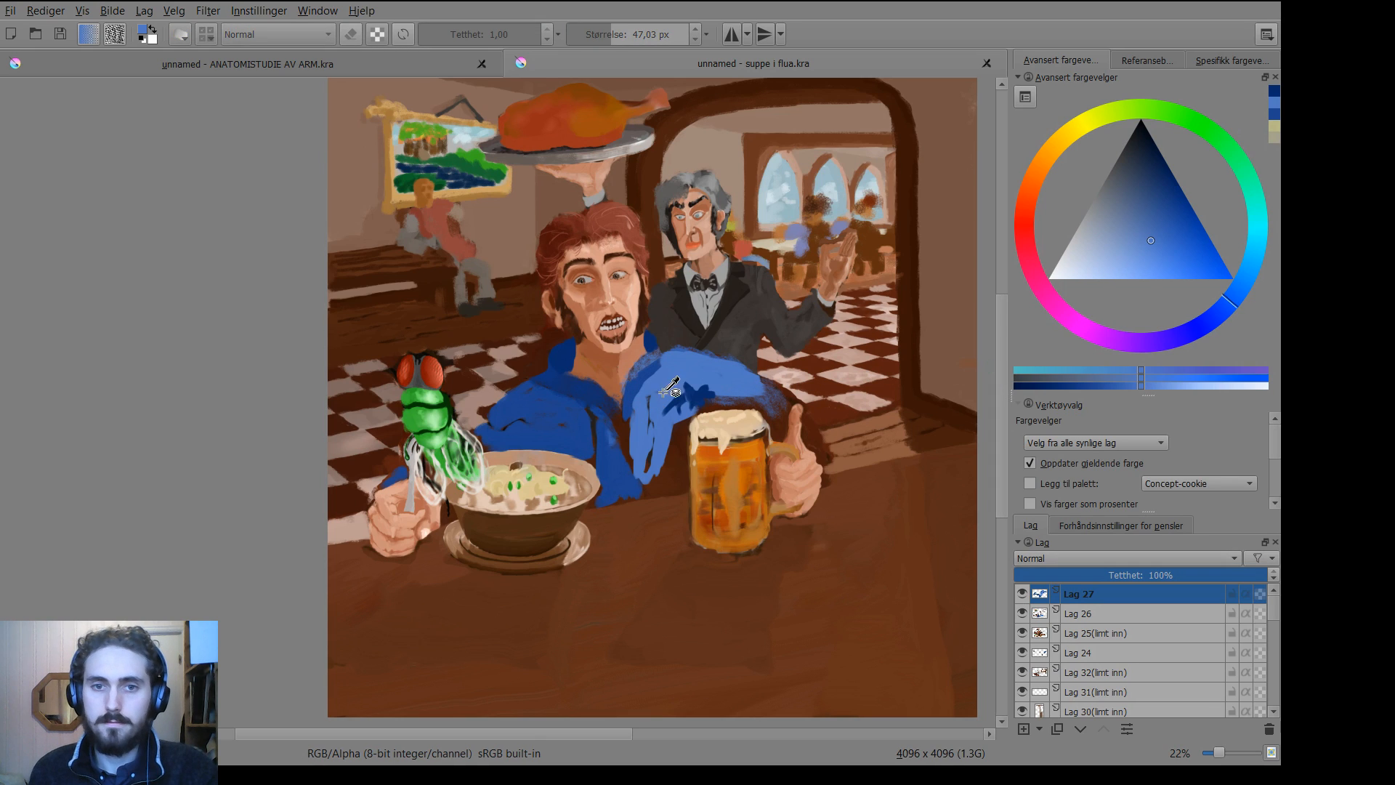
key("b")
mouse_move(682, 391)
left_mouse_down()
mouse_move(706, 386)
mouse_move(690, 388)
left_mouse_up()
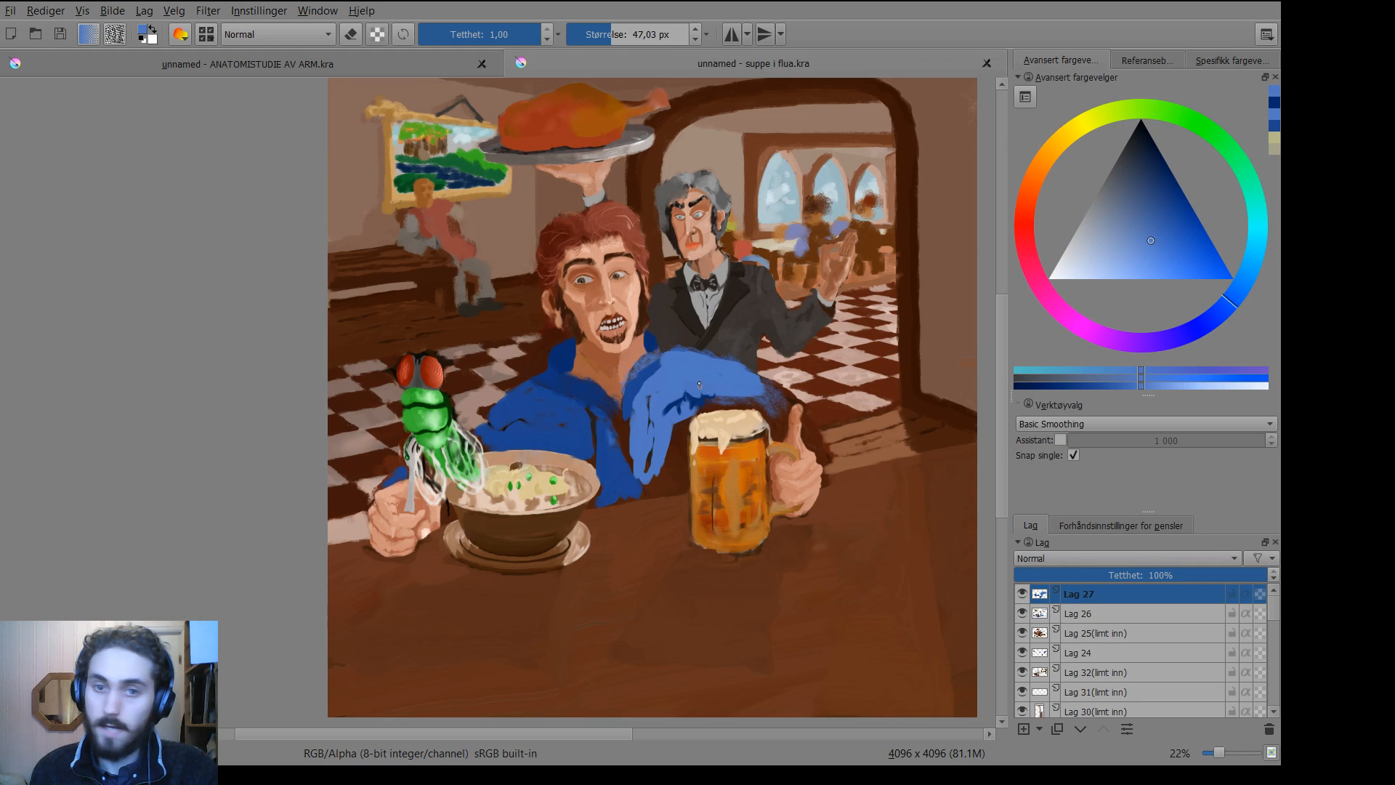
left_click_drag(695, 405, 688, 404)
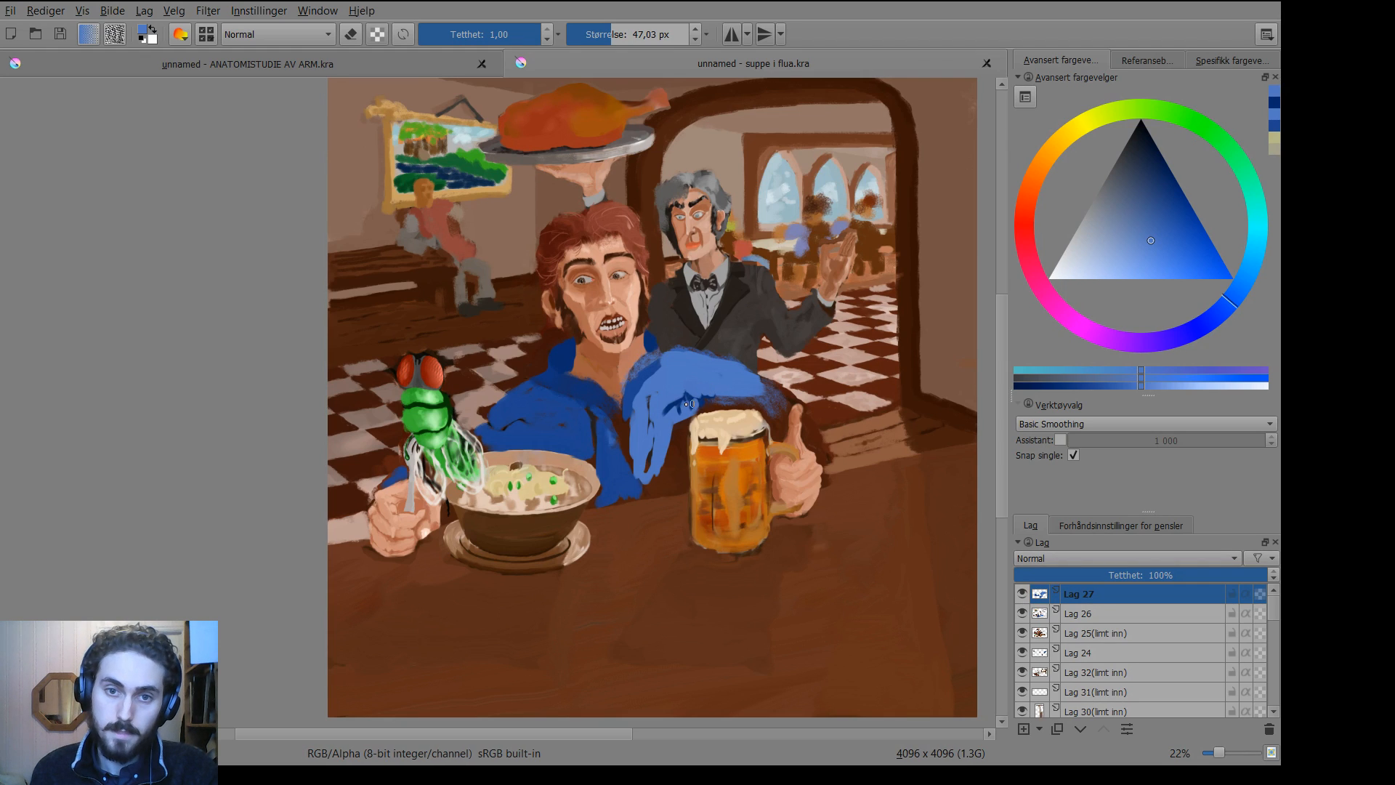
left_click_drag(677, 455, 693, 452)
left_click_drag(677, 396, 681, 410)
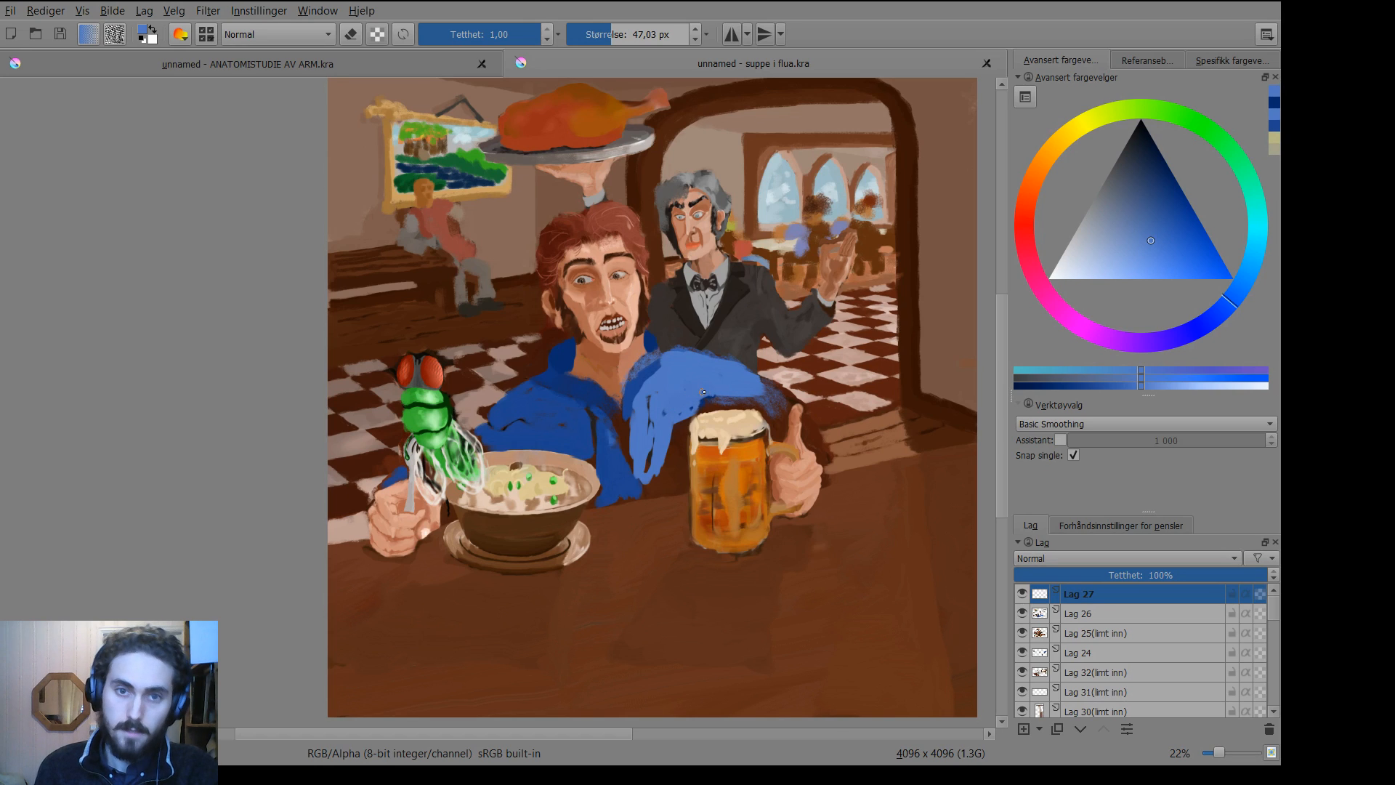
Sample dark tones from the waiter's suit and clean up the suit's edge above the blue shoulder.
key("p")
left_click(664, 340)
key("b")
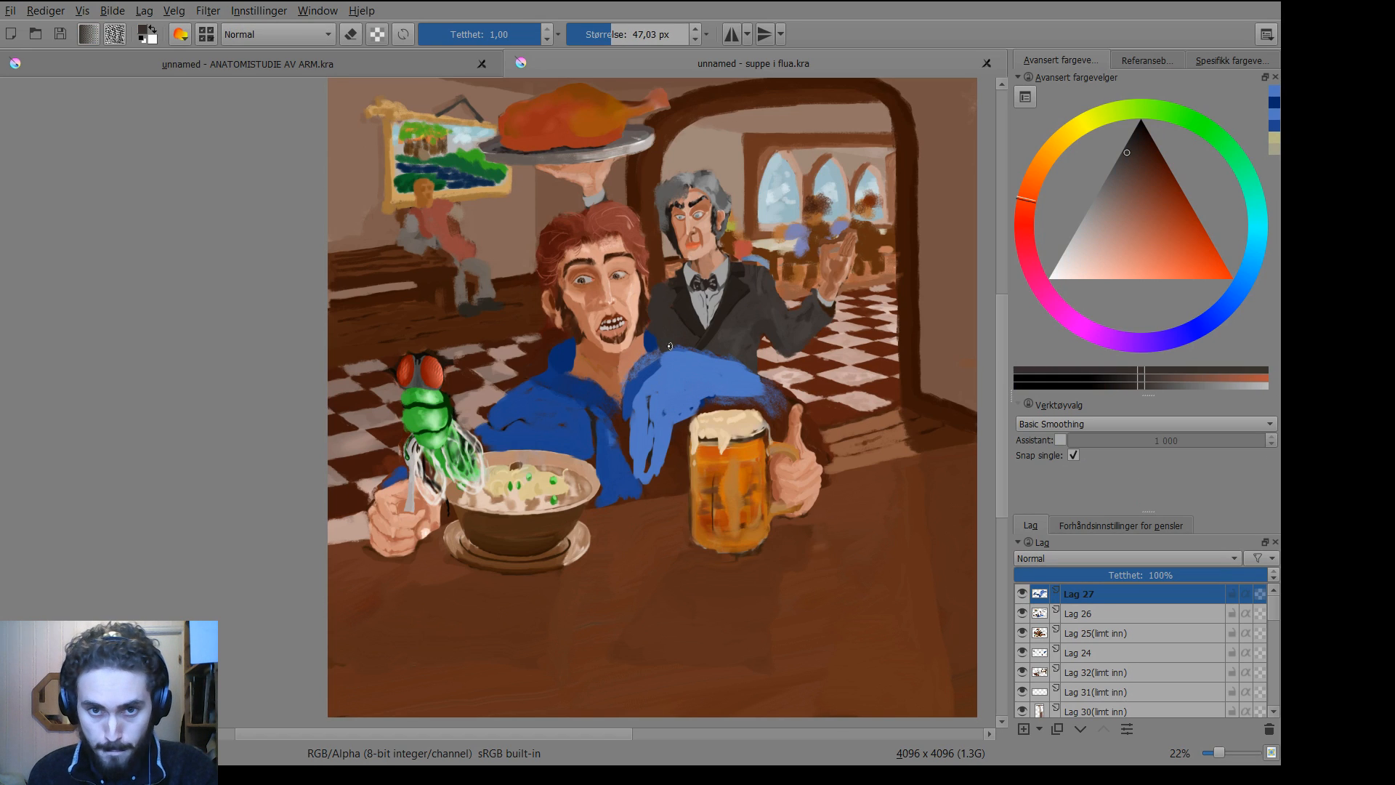
left_click(670, 347)
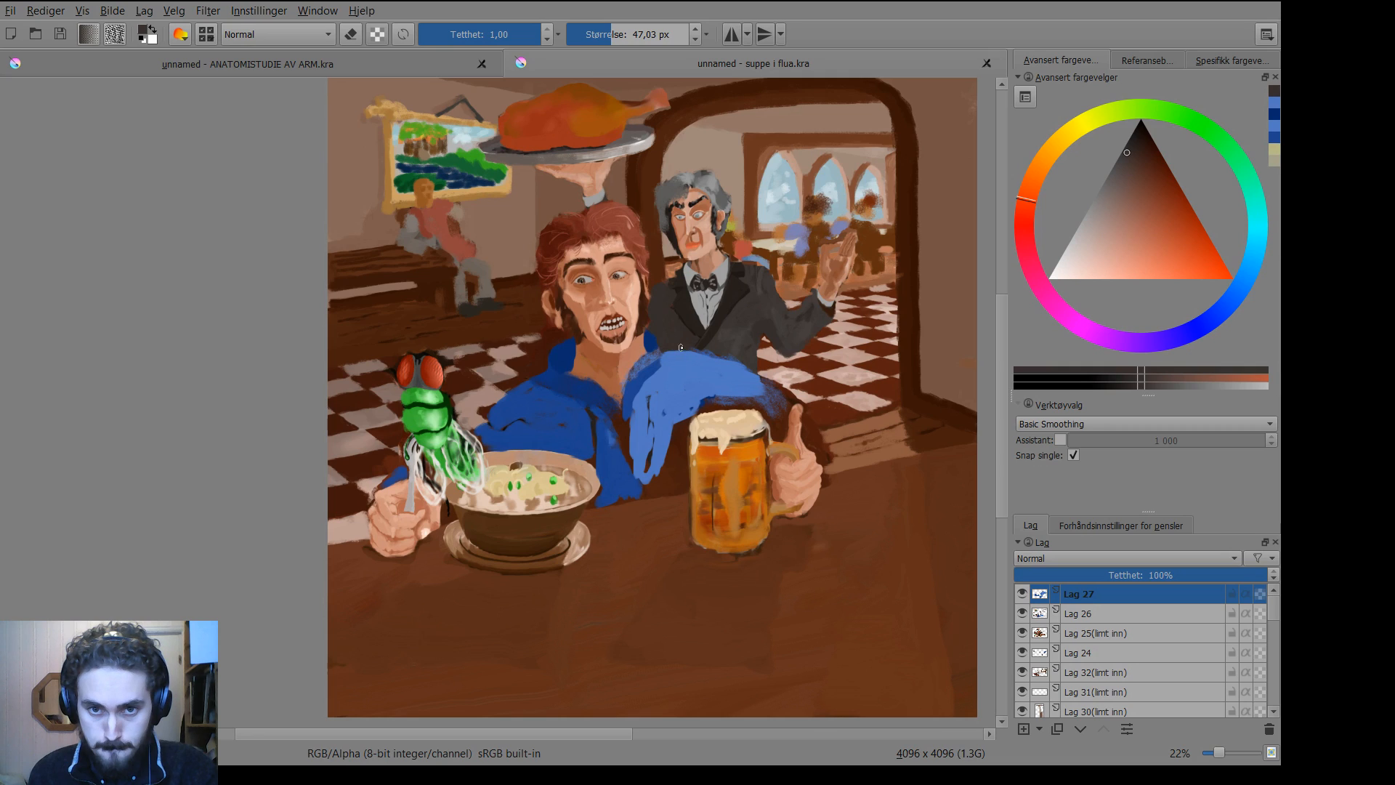
left_click_drag(708, 350, 713, 353)
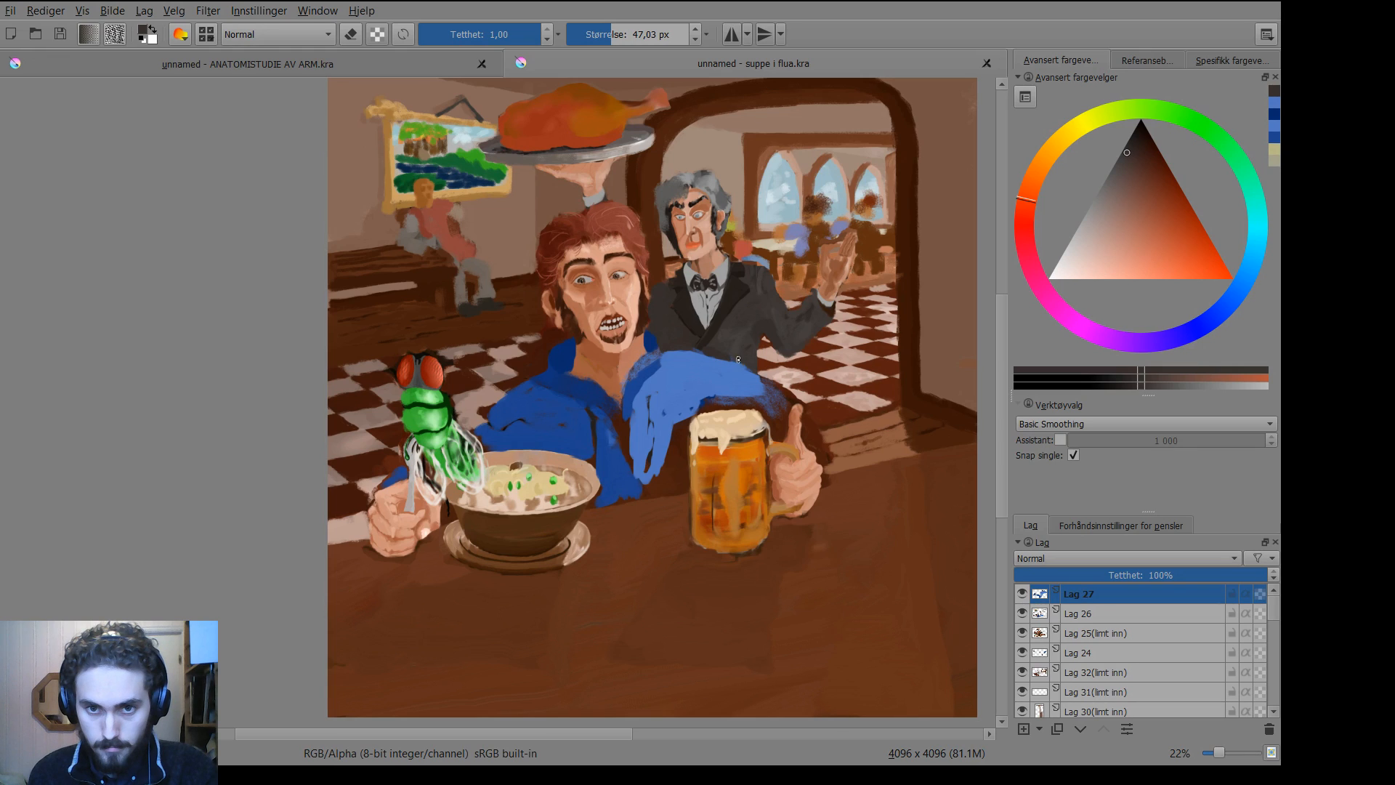
key("p")
left_click(721, 350)
key("b")
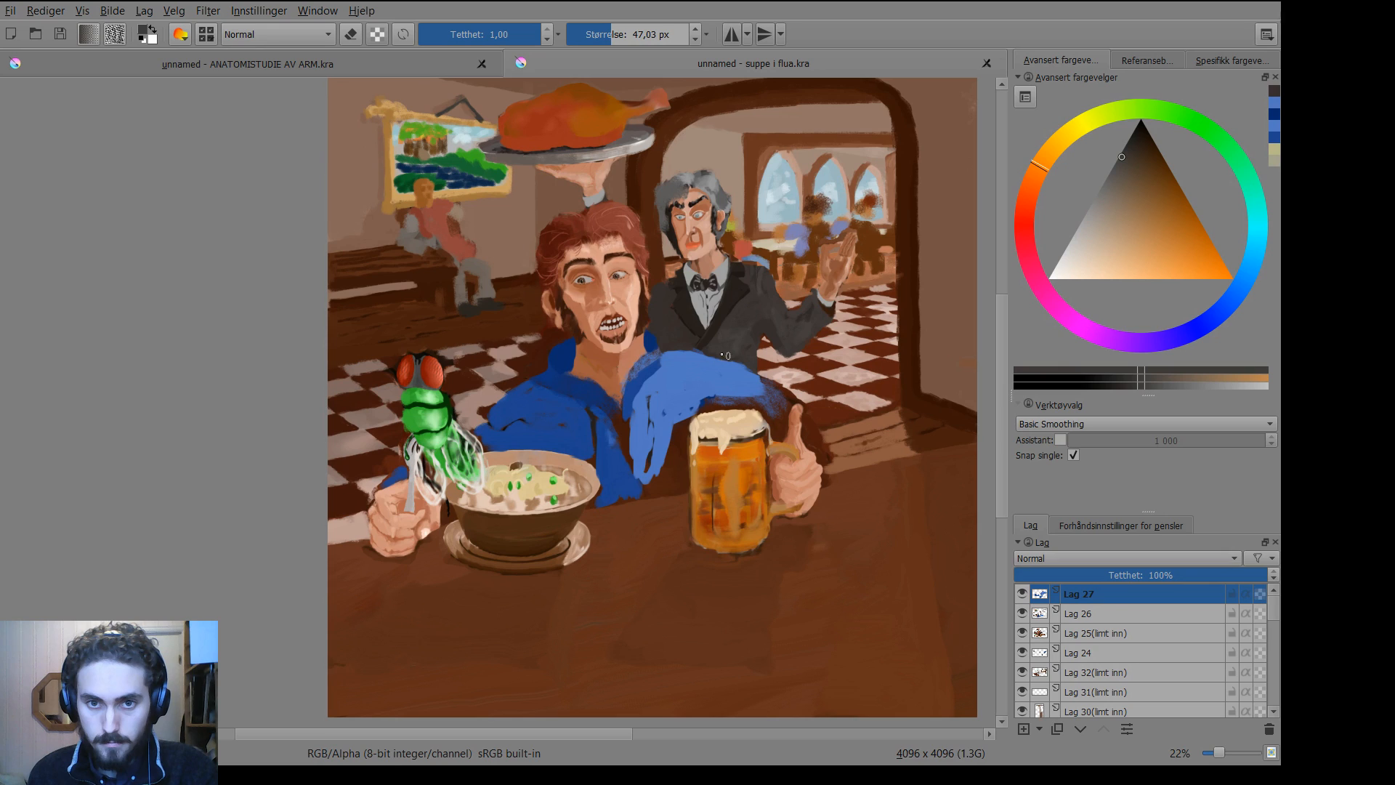
left_click_drag(717, 352, 713, 348)
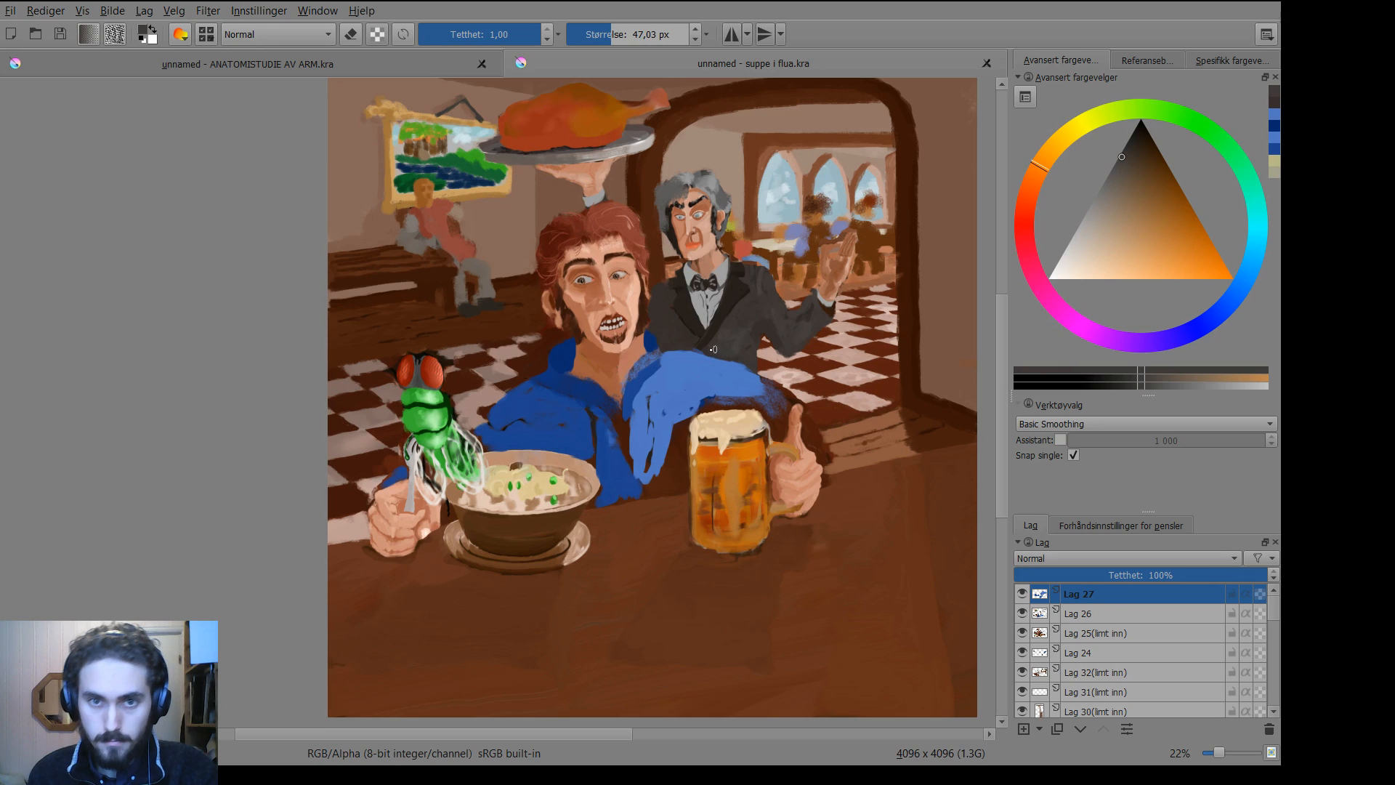
Sample the medium jacket blue to paint the collar beside the chin, and shade it with a sampled darker blue.
key("p")
left_click(644, 374)
key("b")
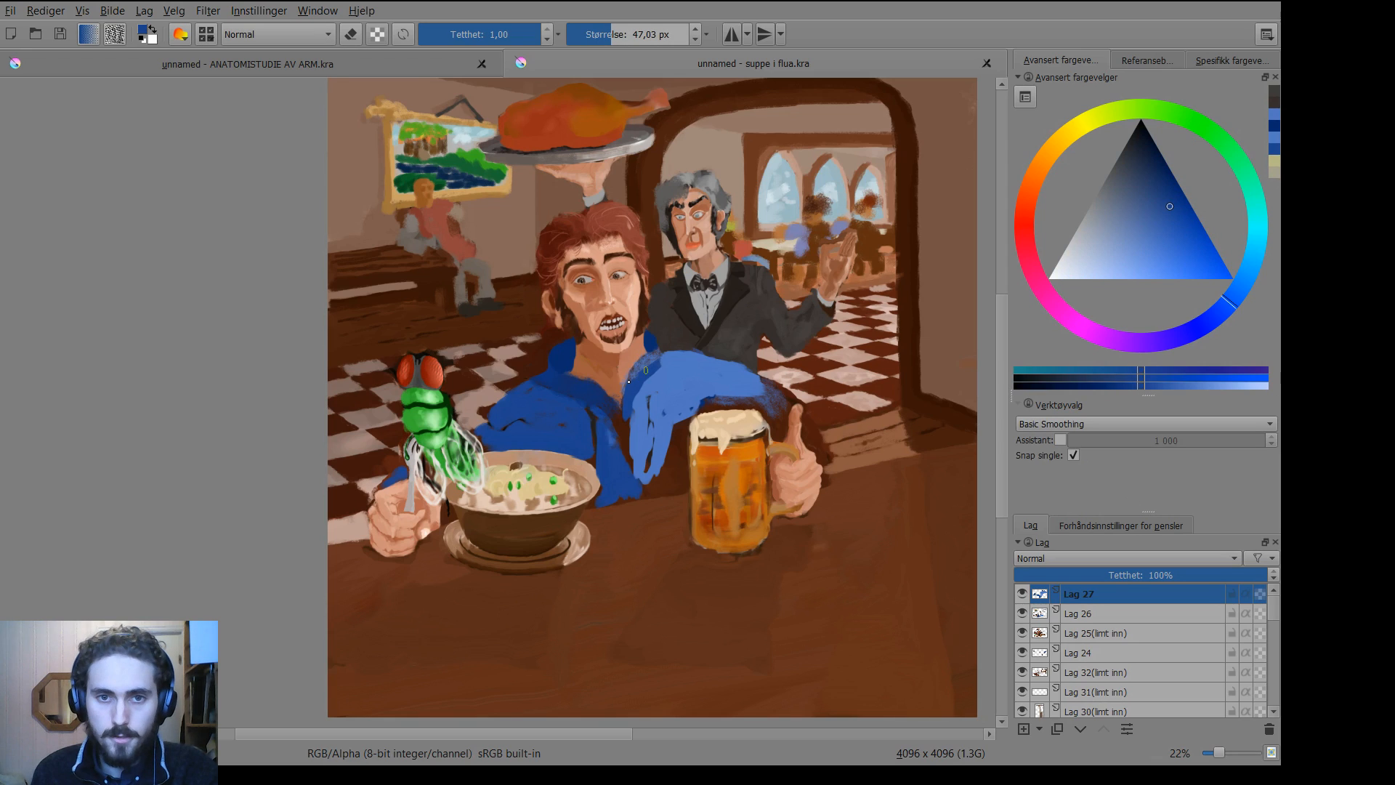
left_click_drag(636, 376, 658, 337)
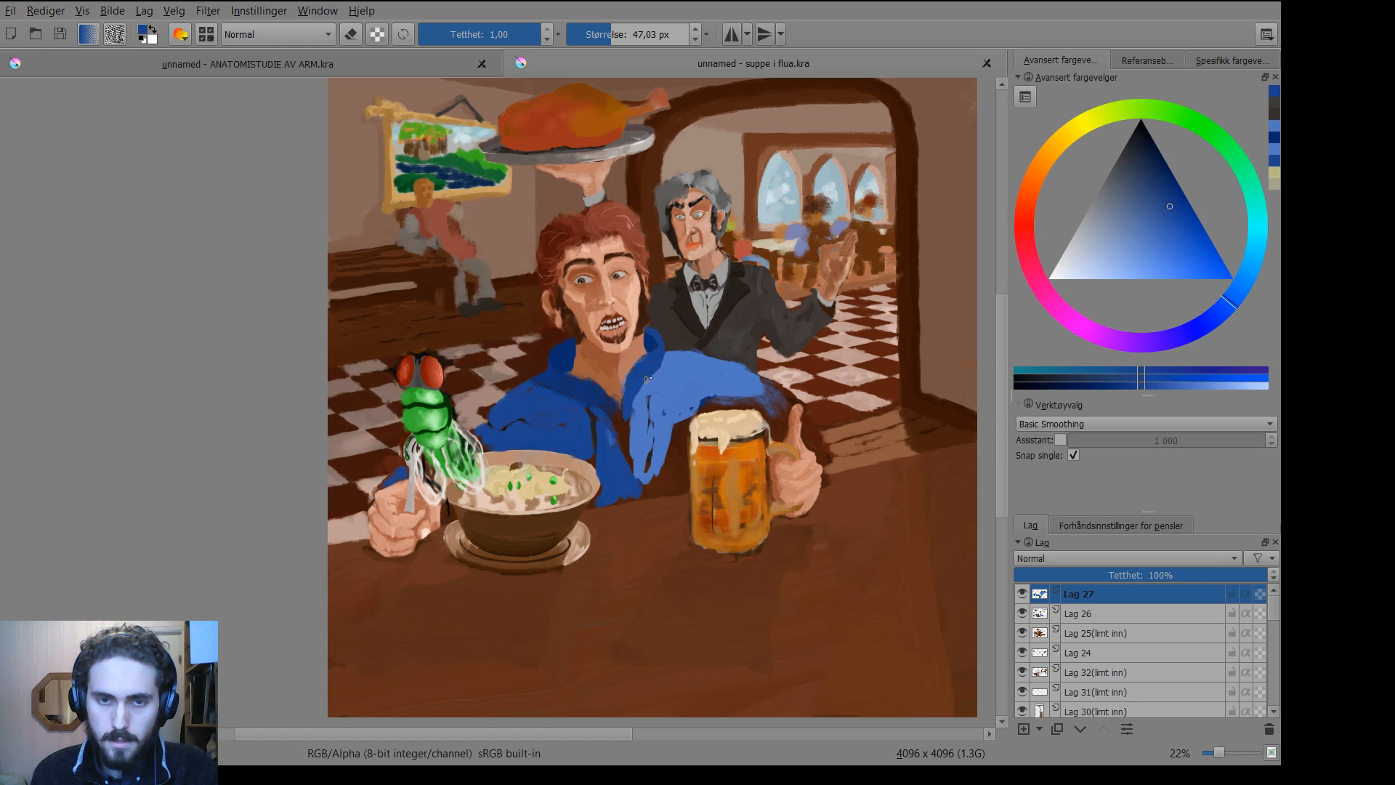
left_click(654, 341, "ctrl")
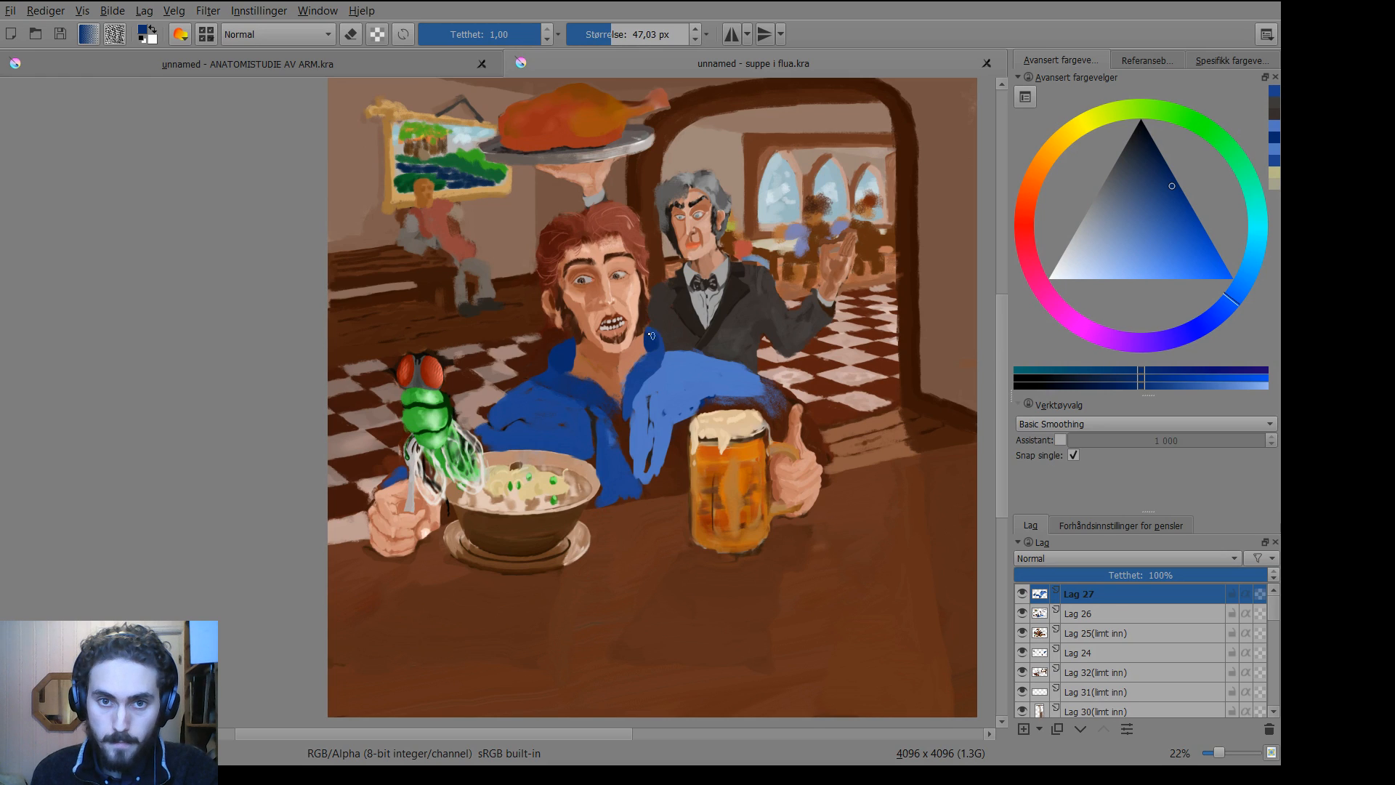
left_click_drag(655, 336, 639, 404)
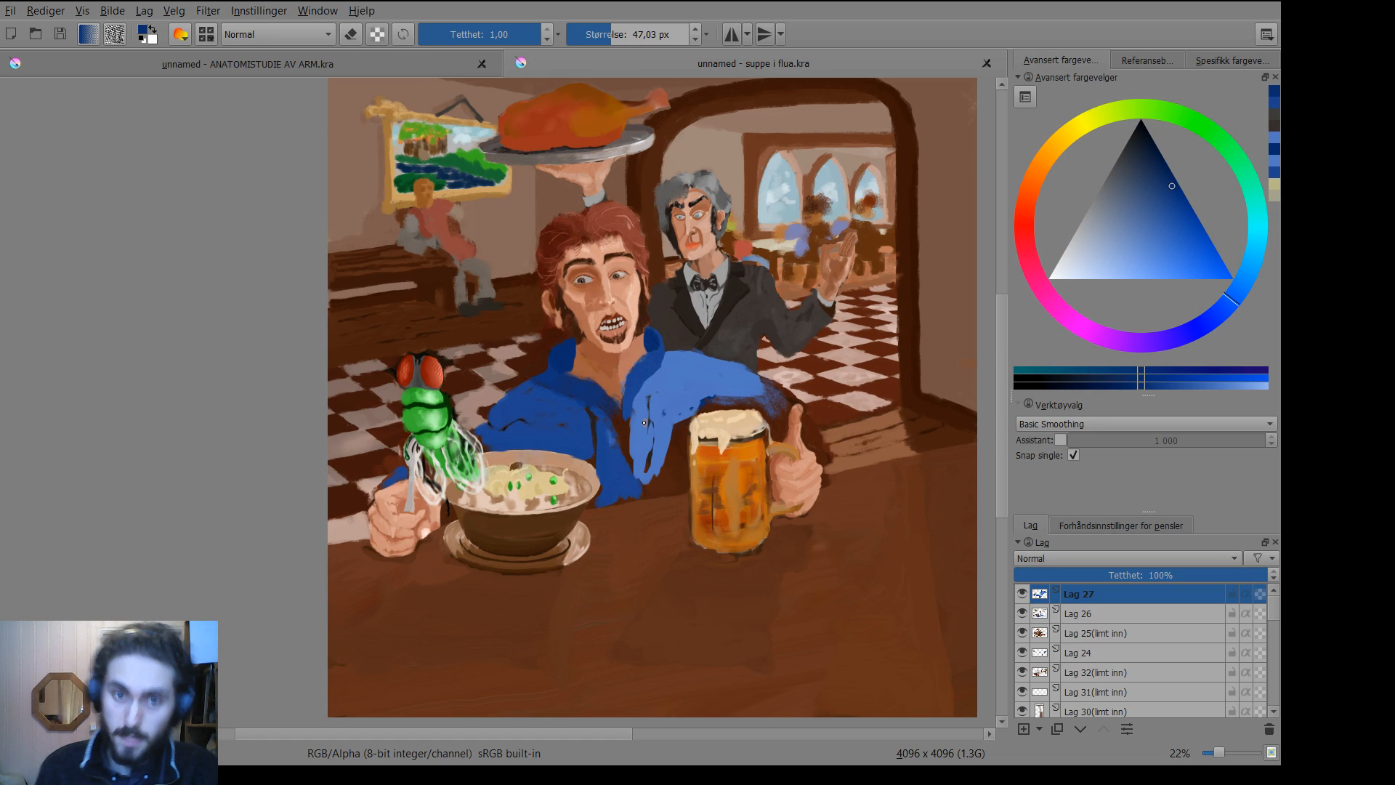
Sample the dark blue beneath the collar on the soup bowl's side and paint shading on the jacket front below the neck opening.
key("p")
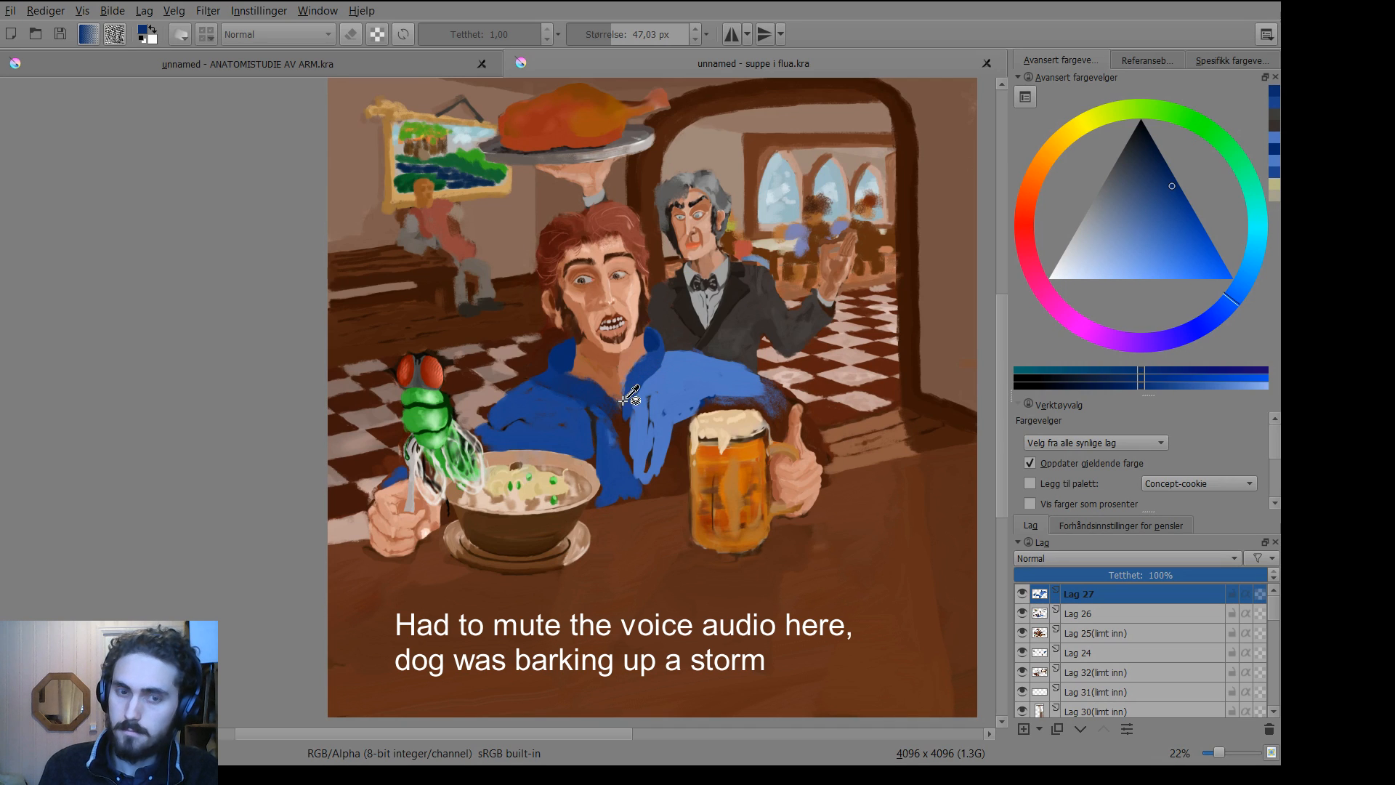
left_click_drag(585, 409, 627, 420)
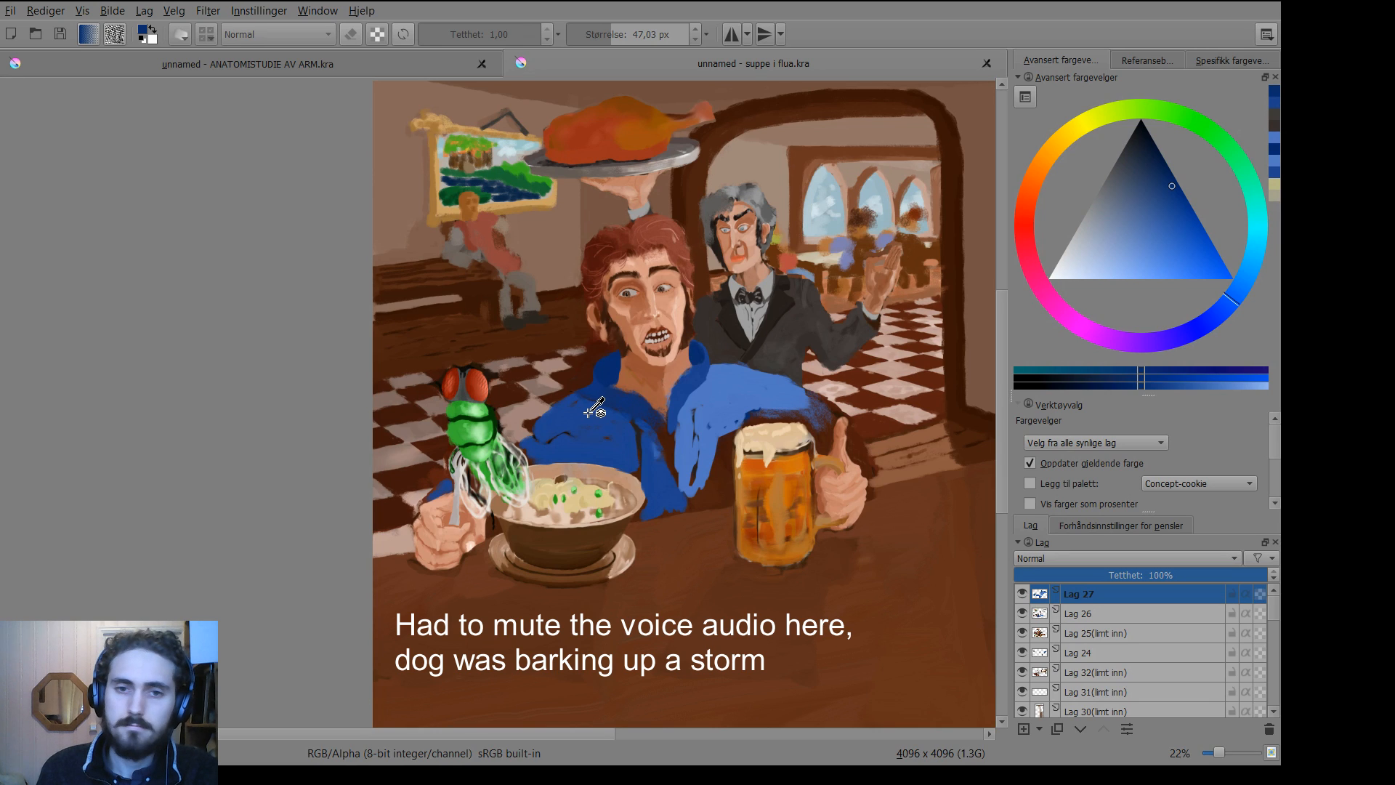
left_click(601, 395)
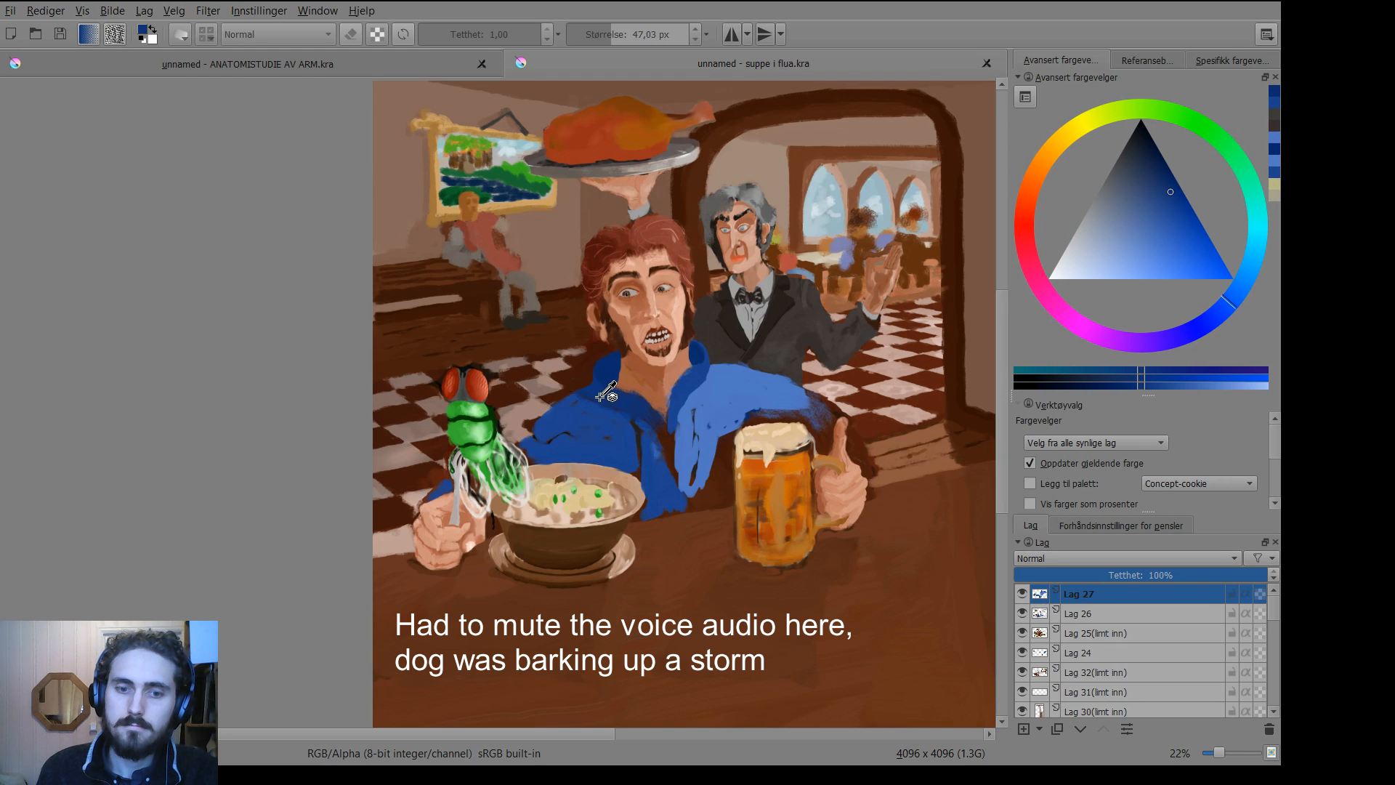
key("b")
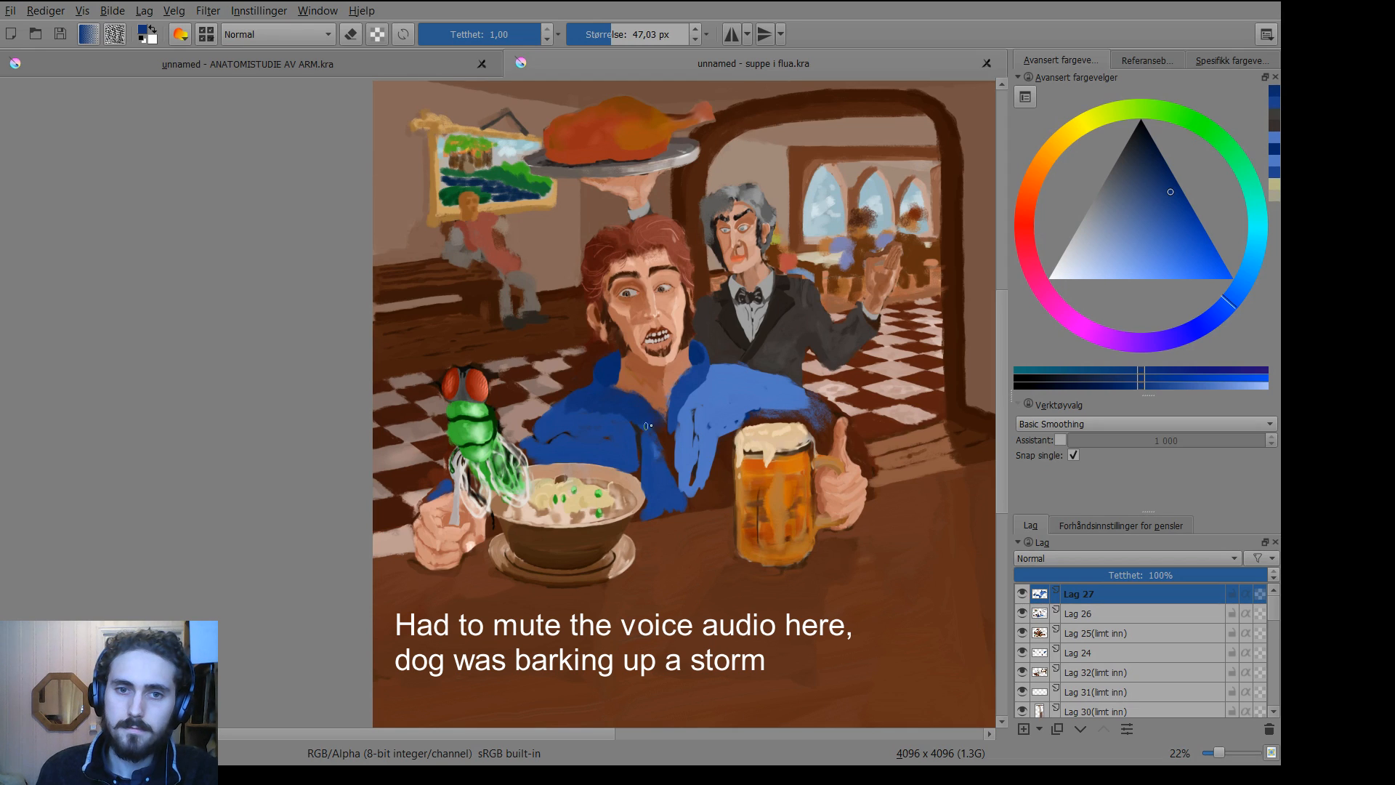
left_click_drag(659, 425, 671, 436)
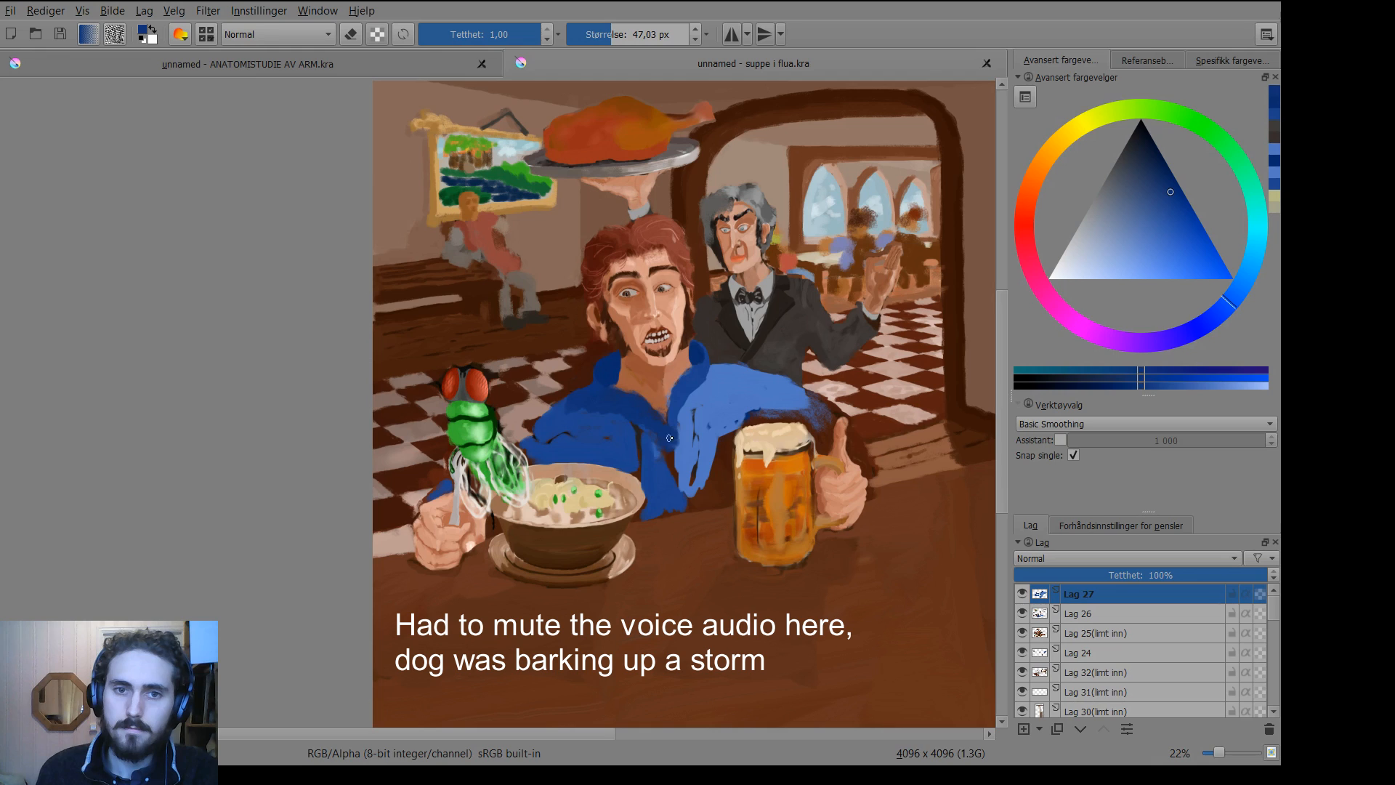
Sample the shoulder's light blue, darken it slightly, and paint the shoulder and jacket front between the neck opening and beer mug.
key("p")
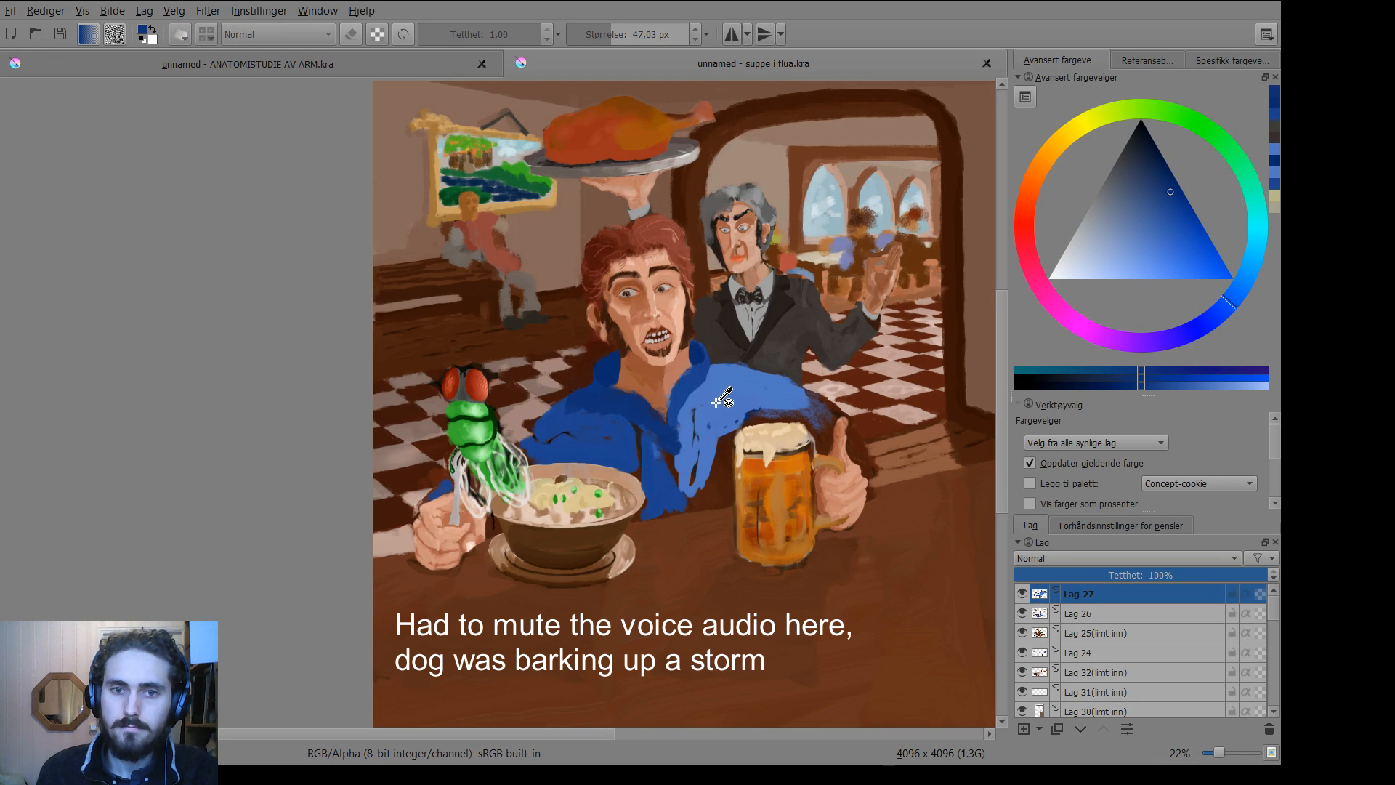
left_click(738, 399)
key("b")
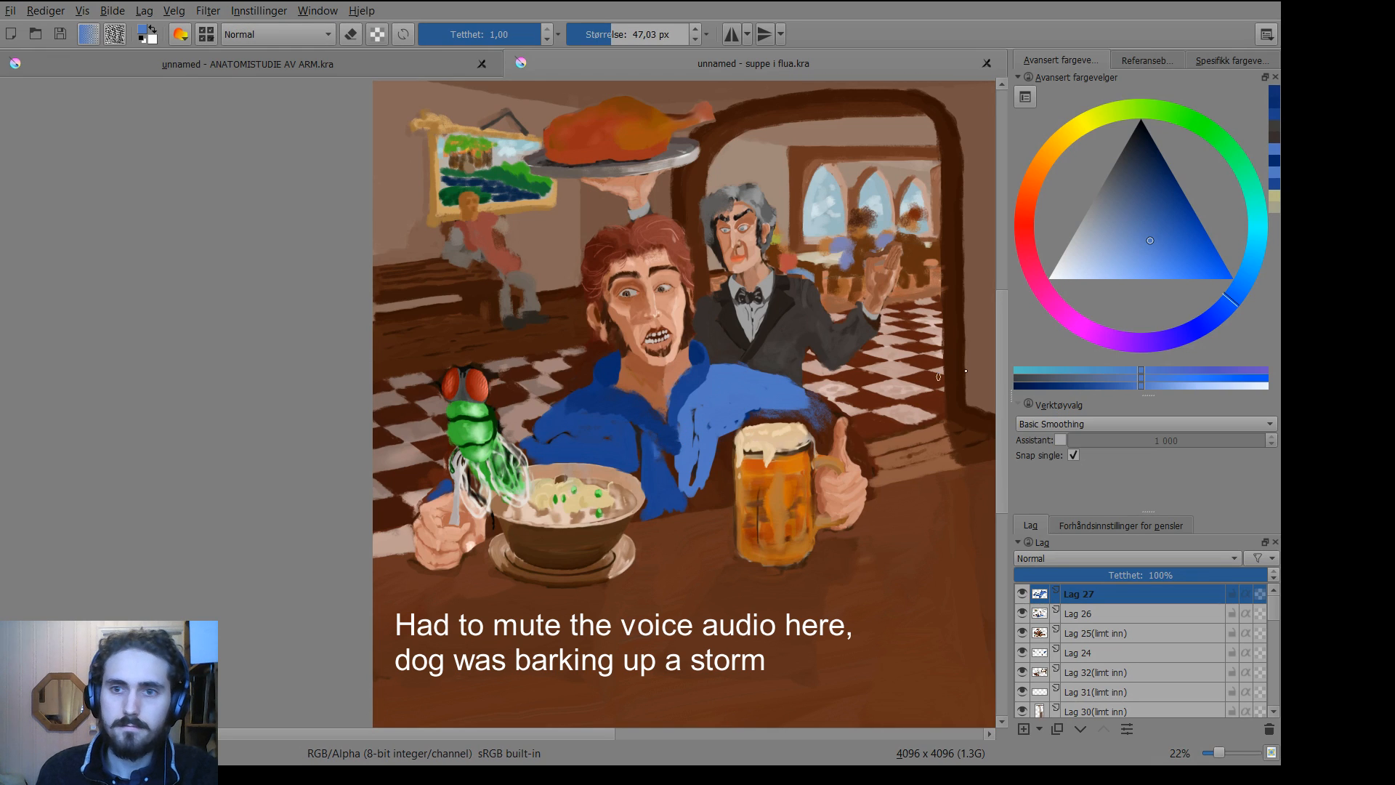
left_click(1133, 386)
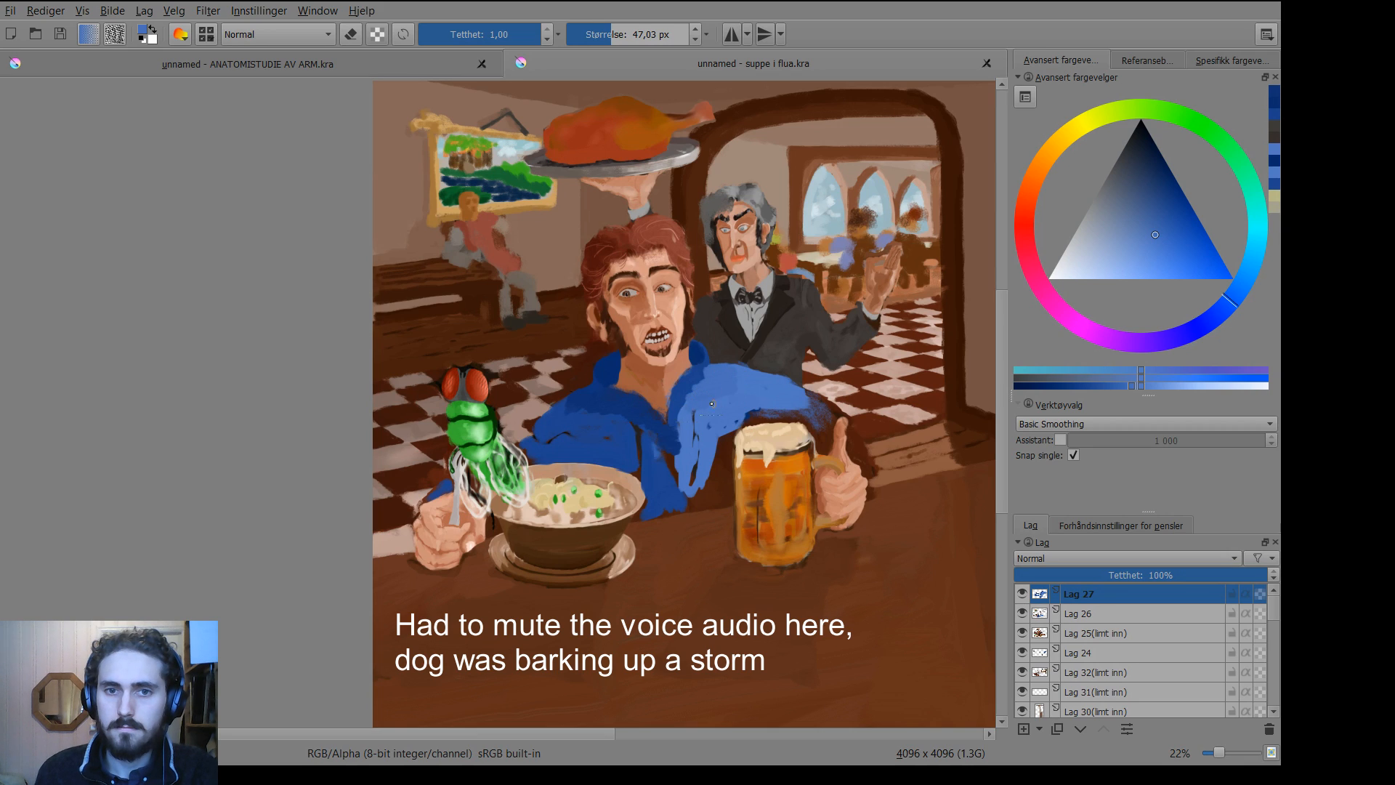
mouse_move(701, 421)
left_mouse_down()
mouse_move(678, 440)
mouse_move(690, 444)
left_mouse_up()
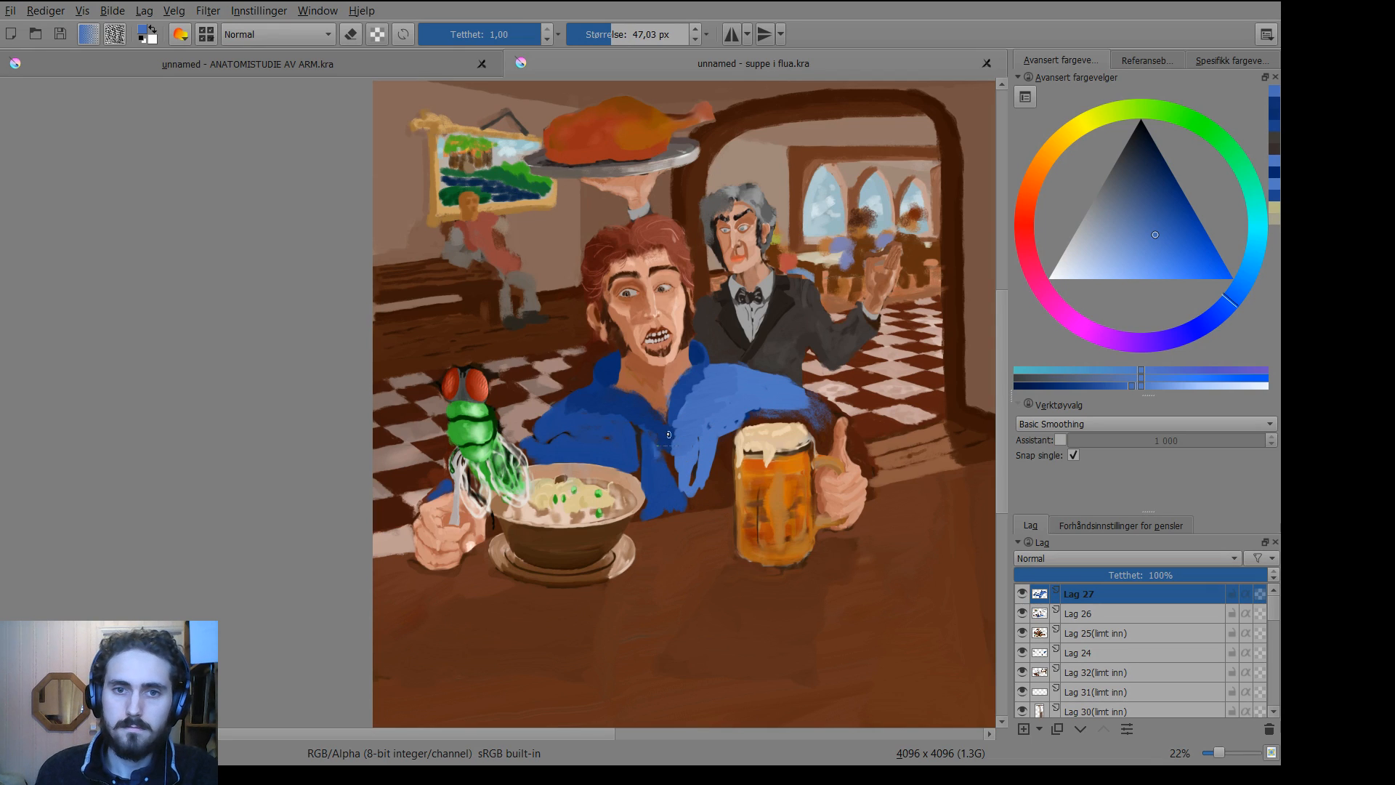
mouse_move(671, 431)
left_mouse_down()
mouse_move(679, 502)
mouse_move(693, 471)
left_mouse_up()
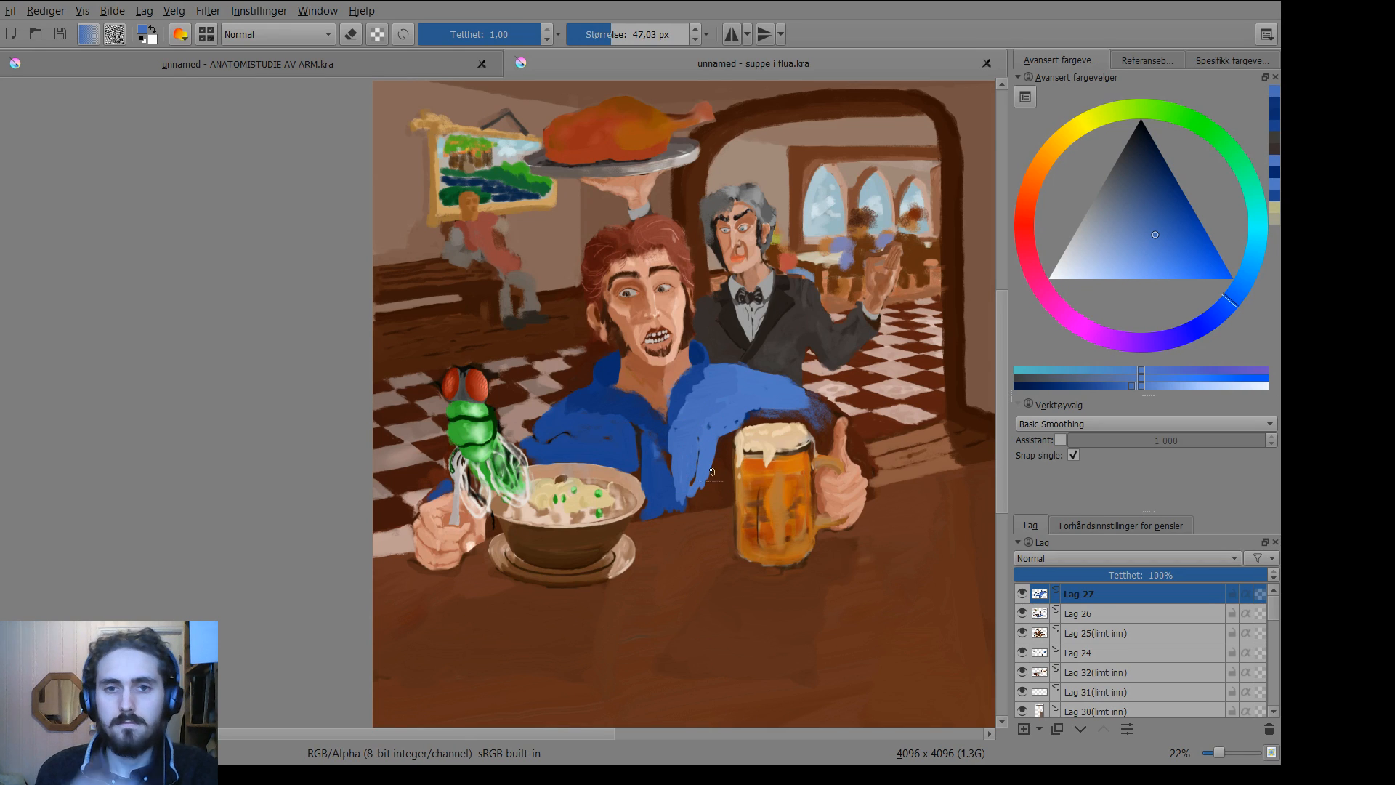
Sample the medium blue and fill in the lower jacket front beside the soup bowl, using a 93.85 px brush.
left_click(661, 476, "ctrl")
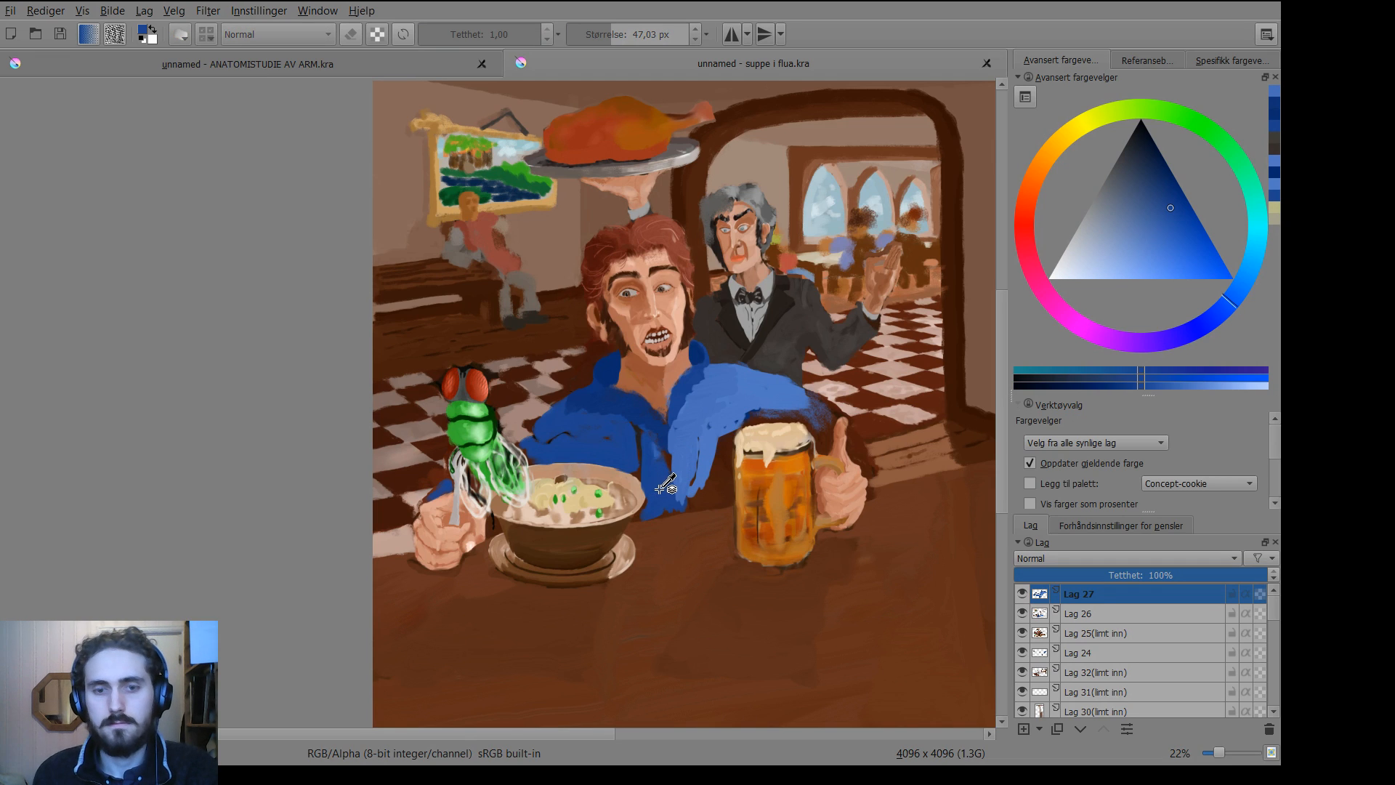
mouse_move(657, 482)
left_mouse_down()
mouse_move(673, 477)
mouse_move(664, 455)
left_mouse_up()
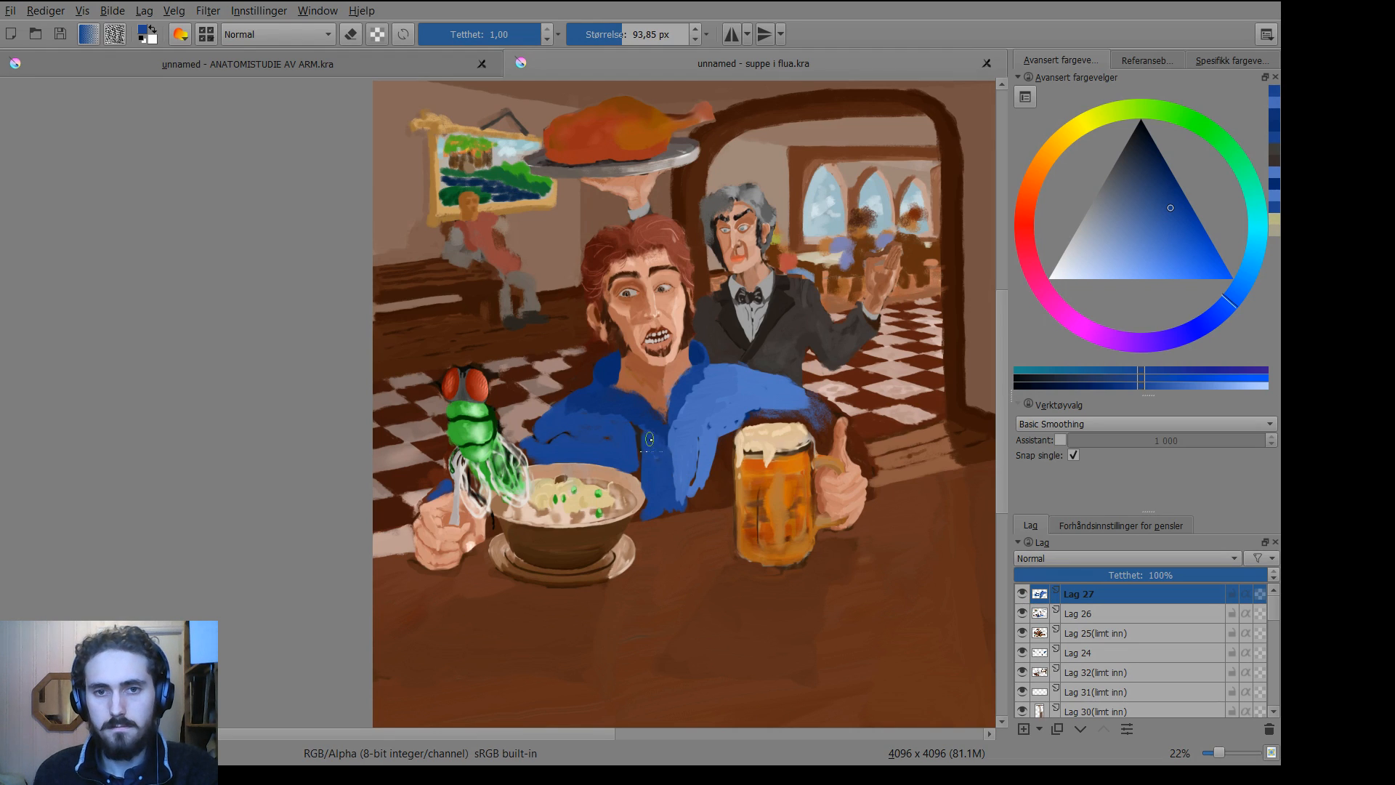
left_click_drag(648, 449, 659, 442)
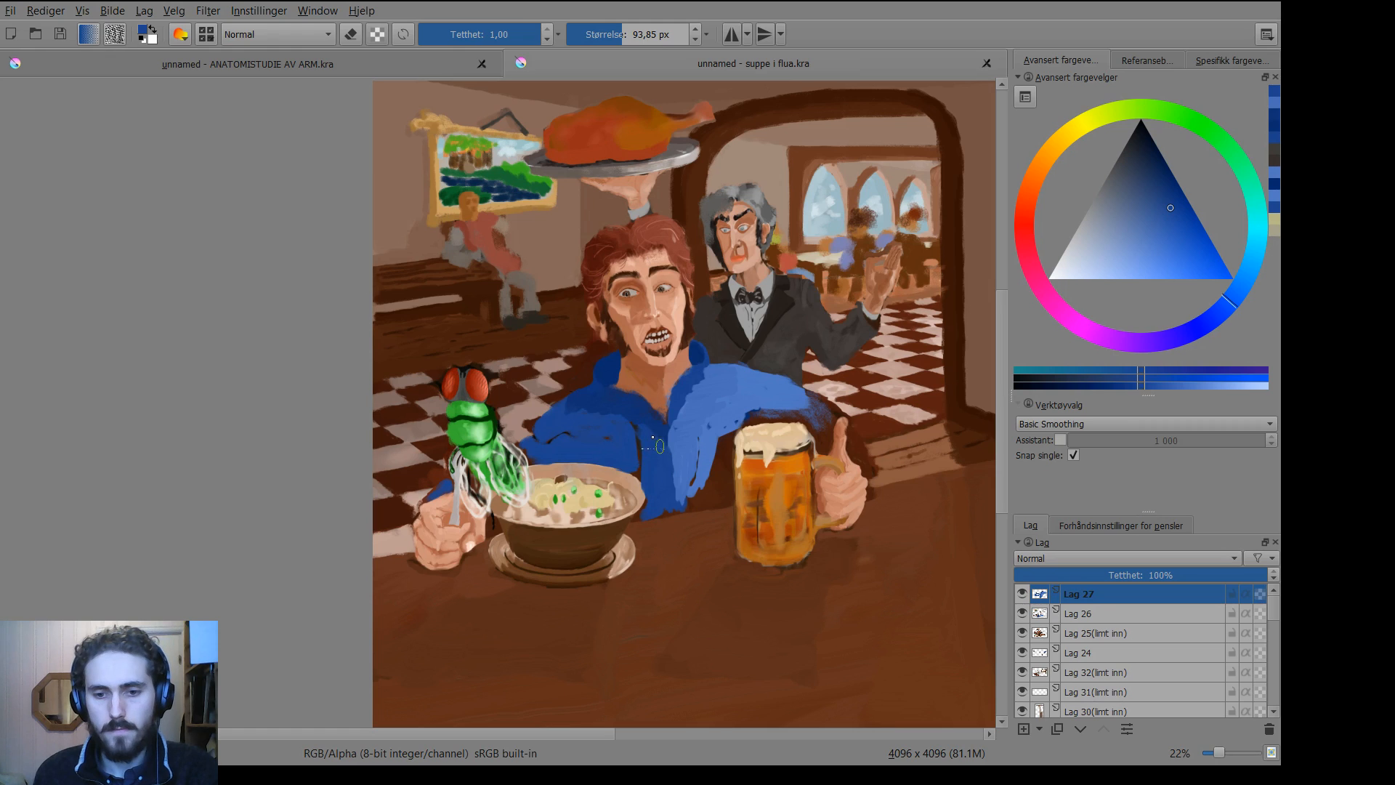
Refine the edges of the neck opening and collar with sampled skin tones and the collar's dark blue.
left_click(658, 410, "ctrl")
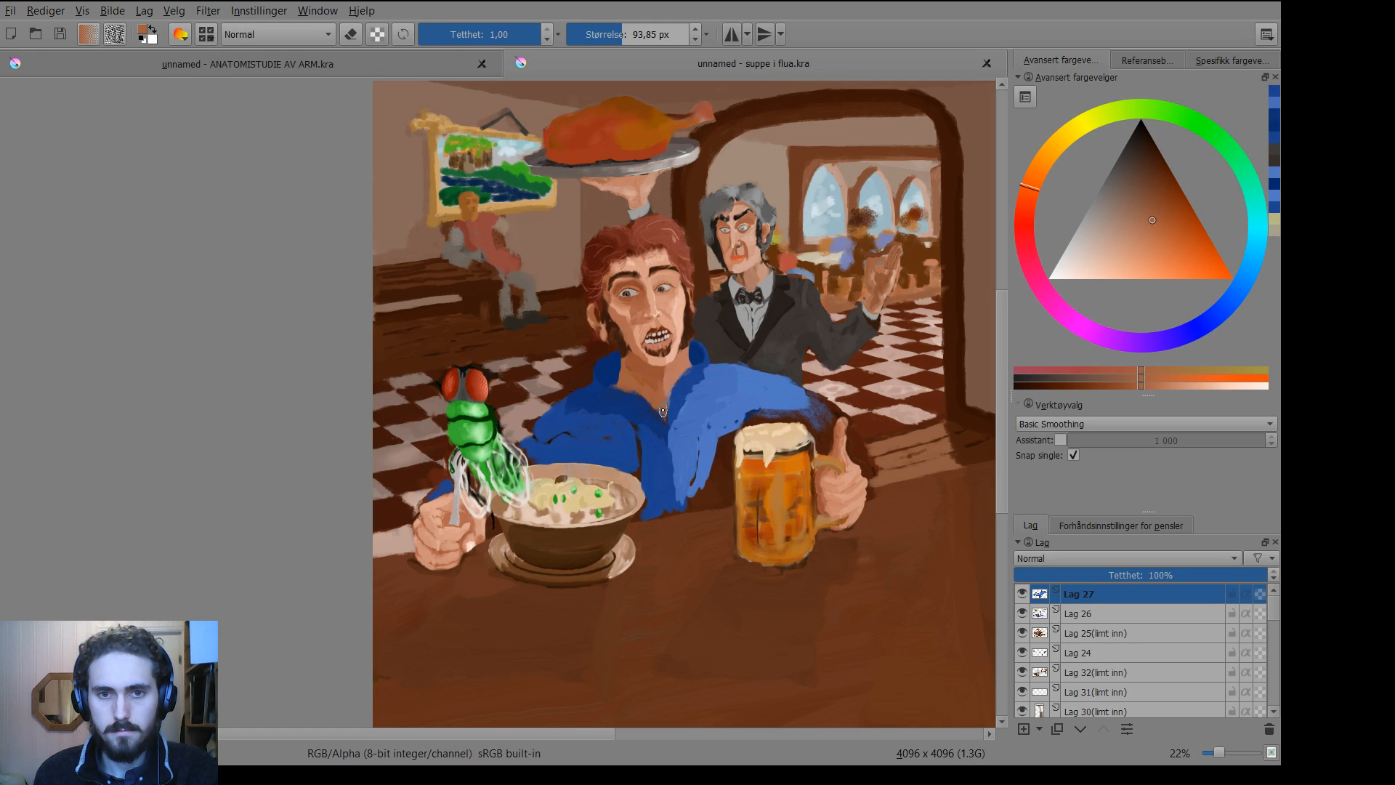
left_click_drag(660, 412, 622, 385)
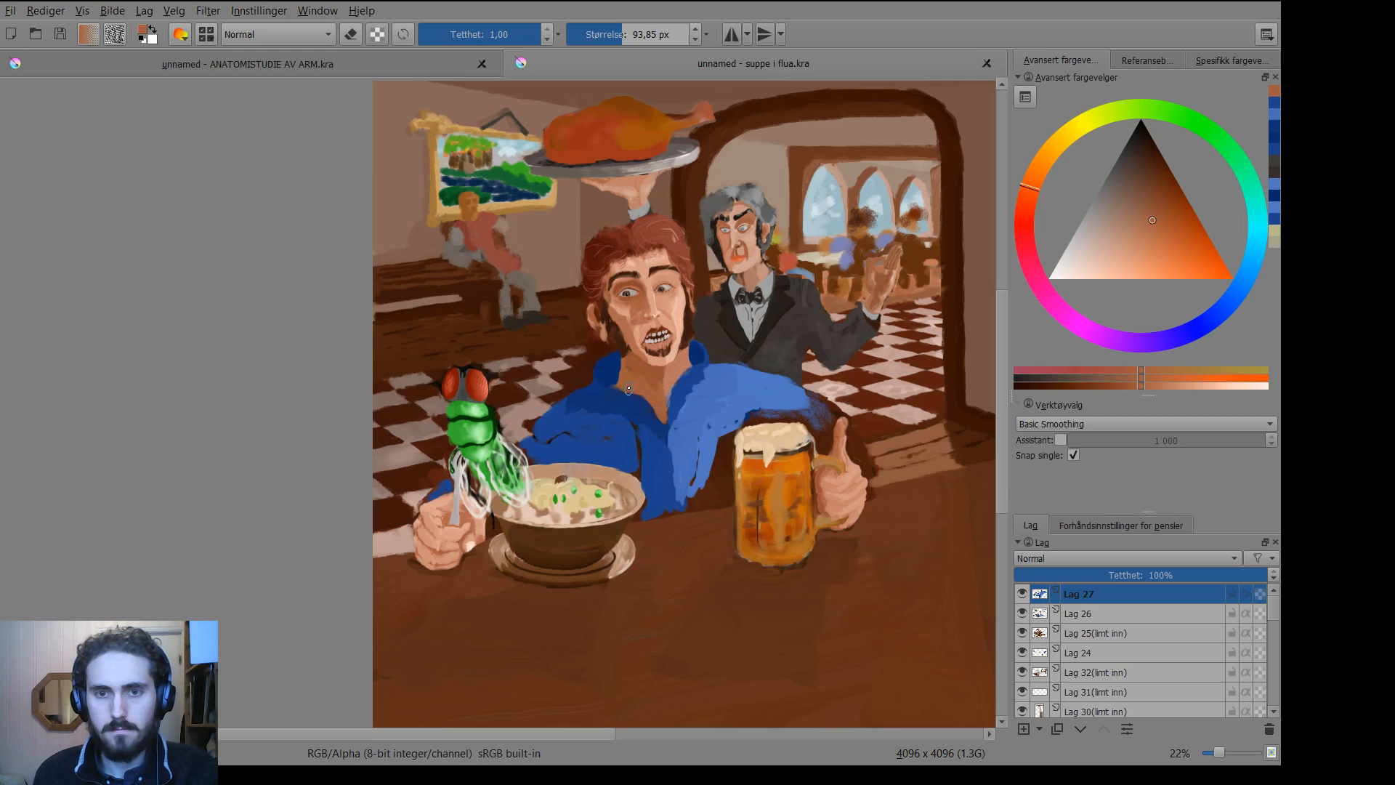
key("ctrl")
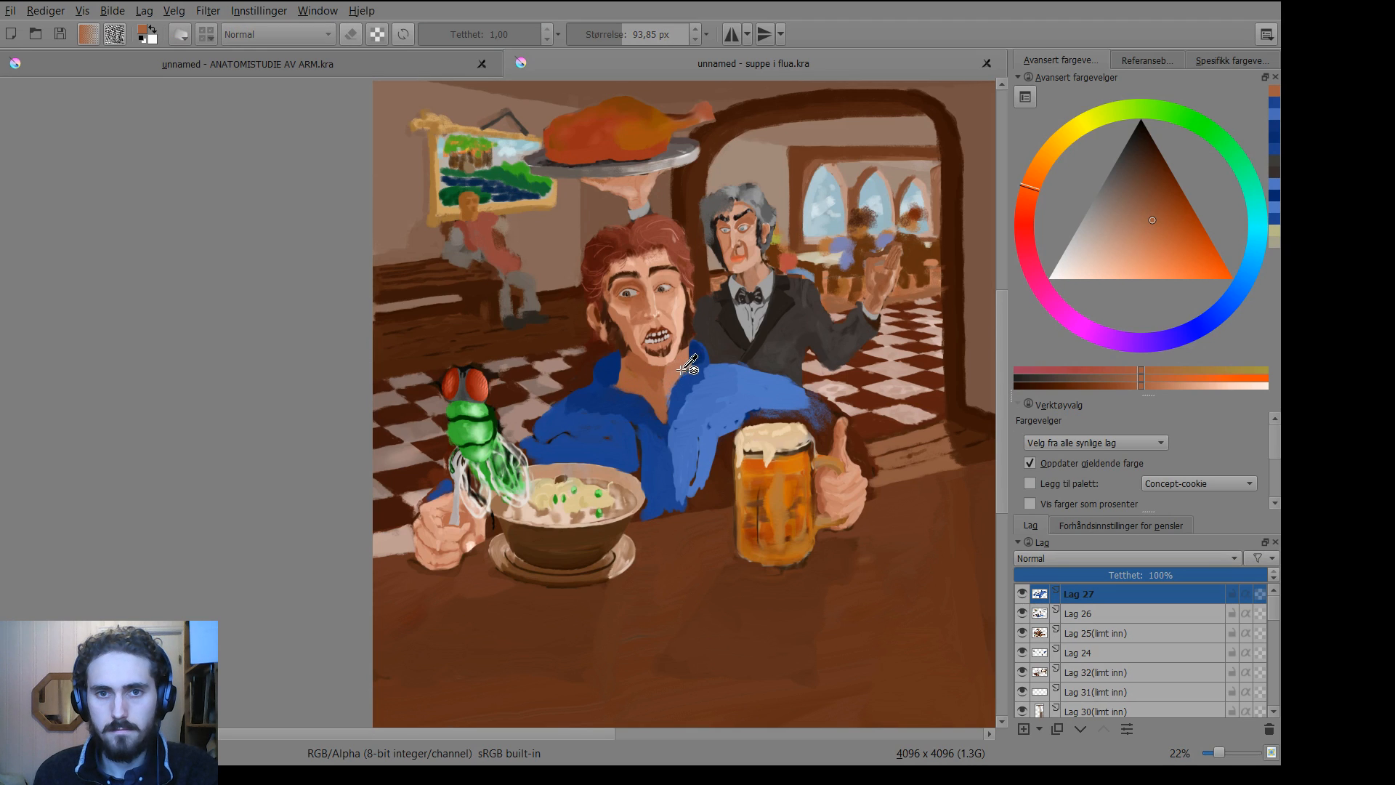
left_click(694, 357, "ctrl")
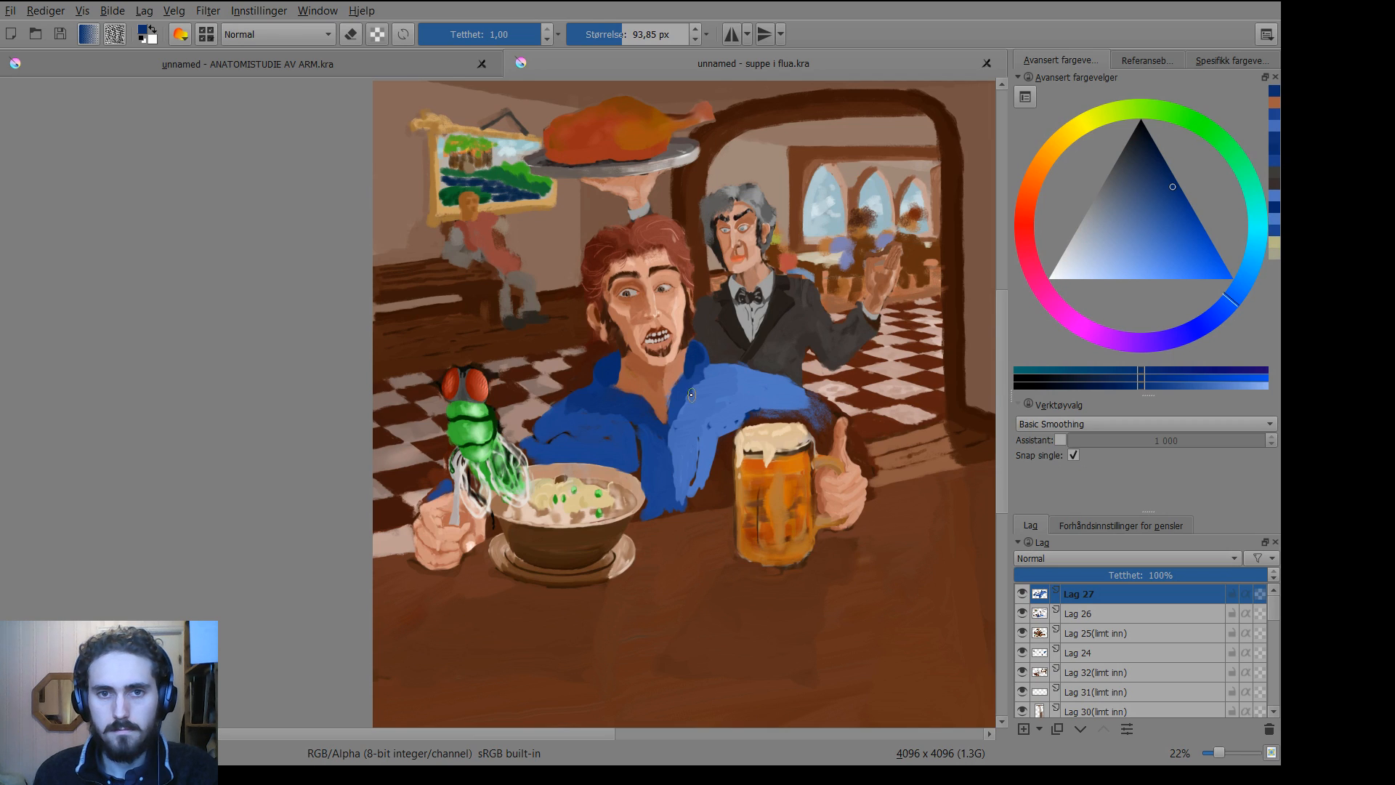
key("ctrl")
left_click(676, 369, "ctrl")
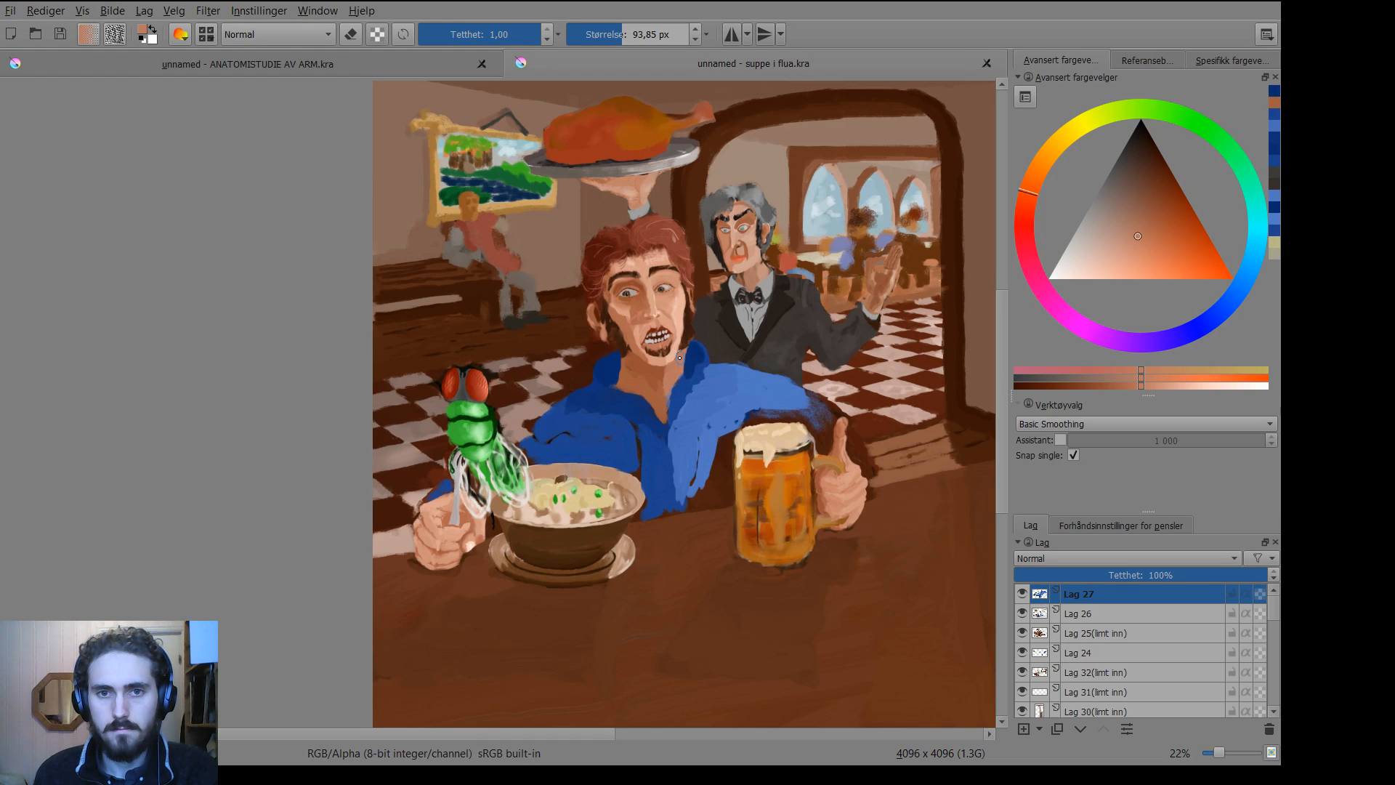
left_click_drag(680, 356, 683, 357)
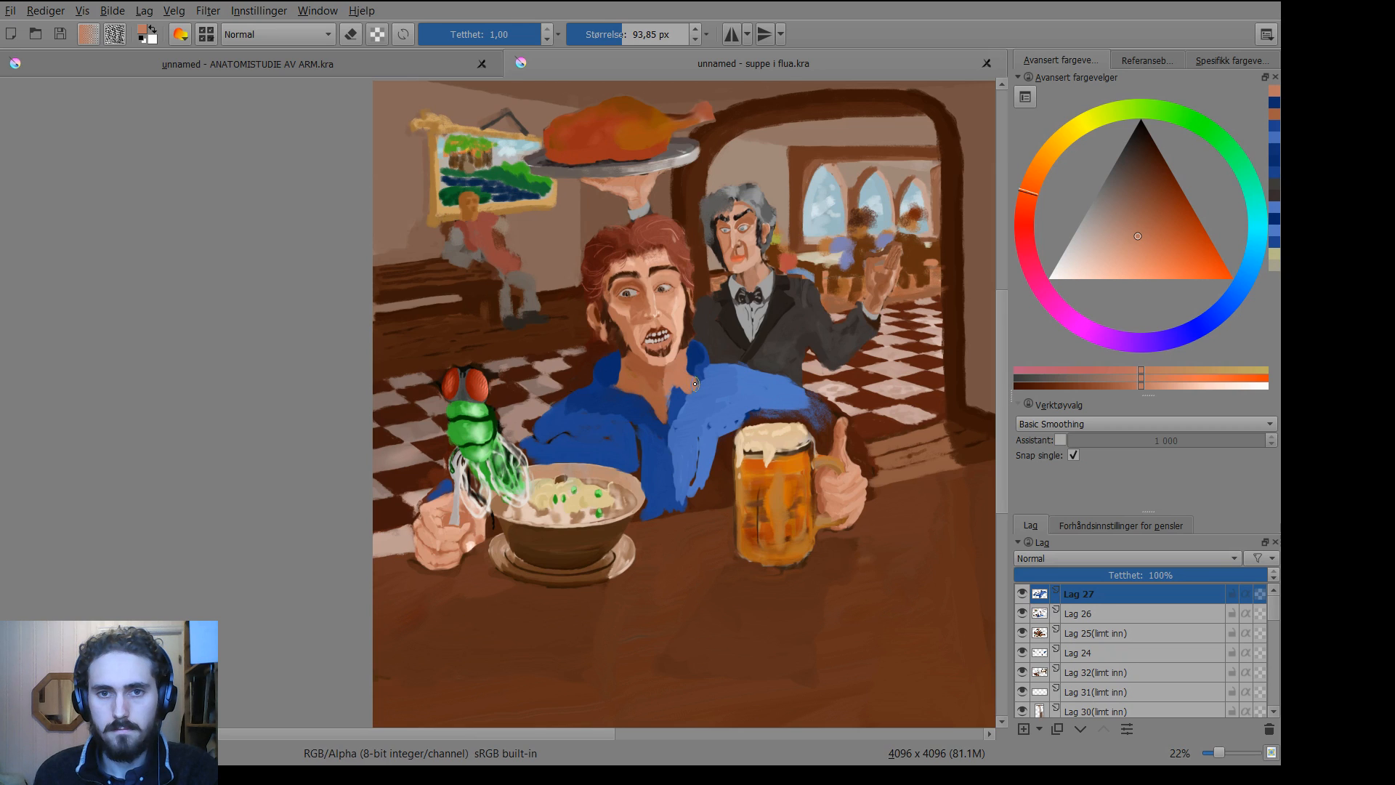
Sample the medium jacket blue and repaint the collar's inner edge from the chest up to beside the chin.
left_click(678, 395, "ctrl")
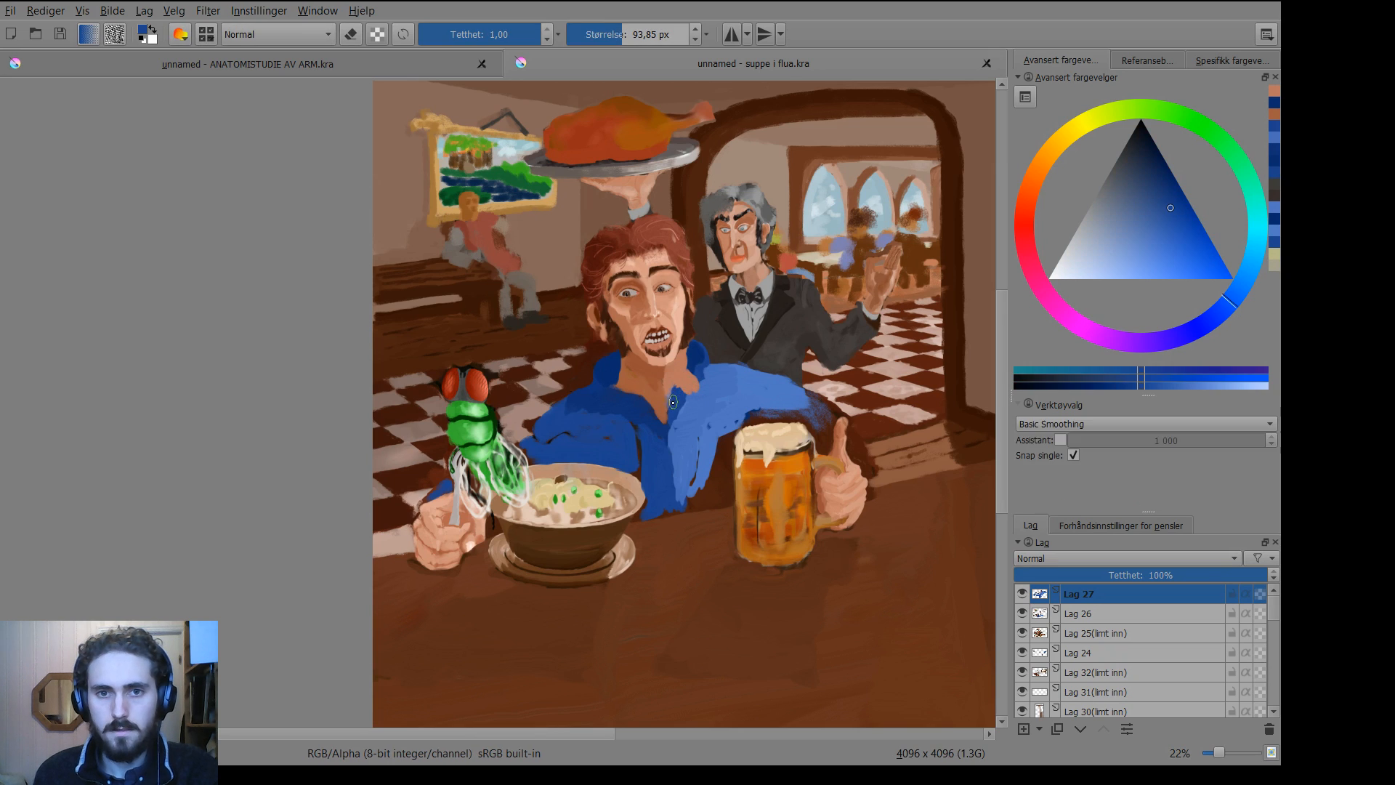
left_click_drag(677, 397, 702, 361)
left_click(703, 357)
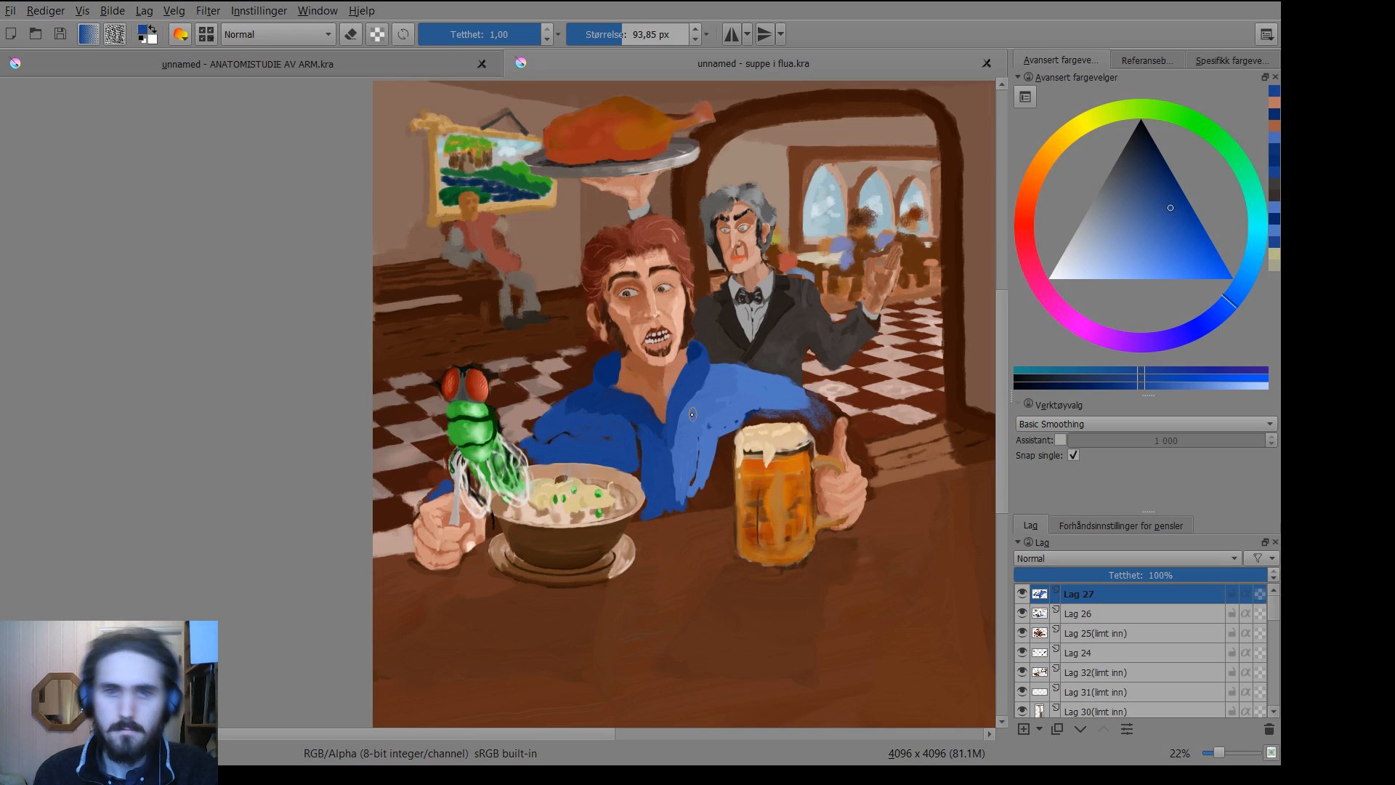
Shade the collar fold beside the neck opening with a sampled dark navy and touch up its upper part with the collar's blue.
key("p")
left_click(670, 419)
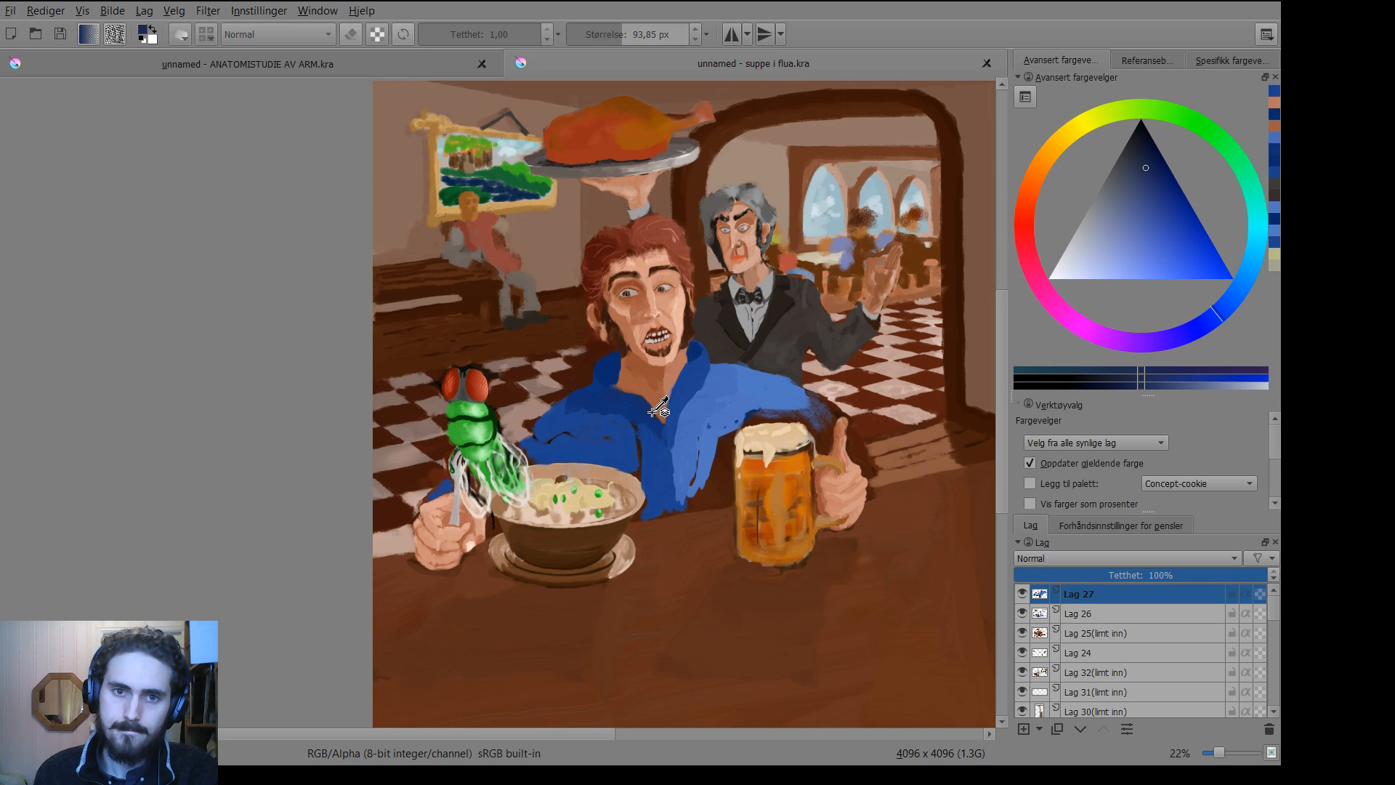
key("b")
left_click_drag(659, 422, 640, 404)
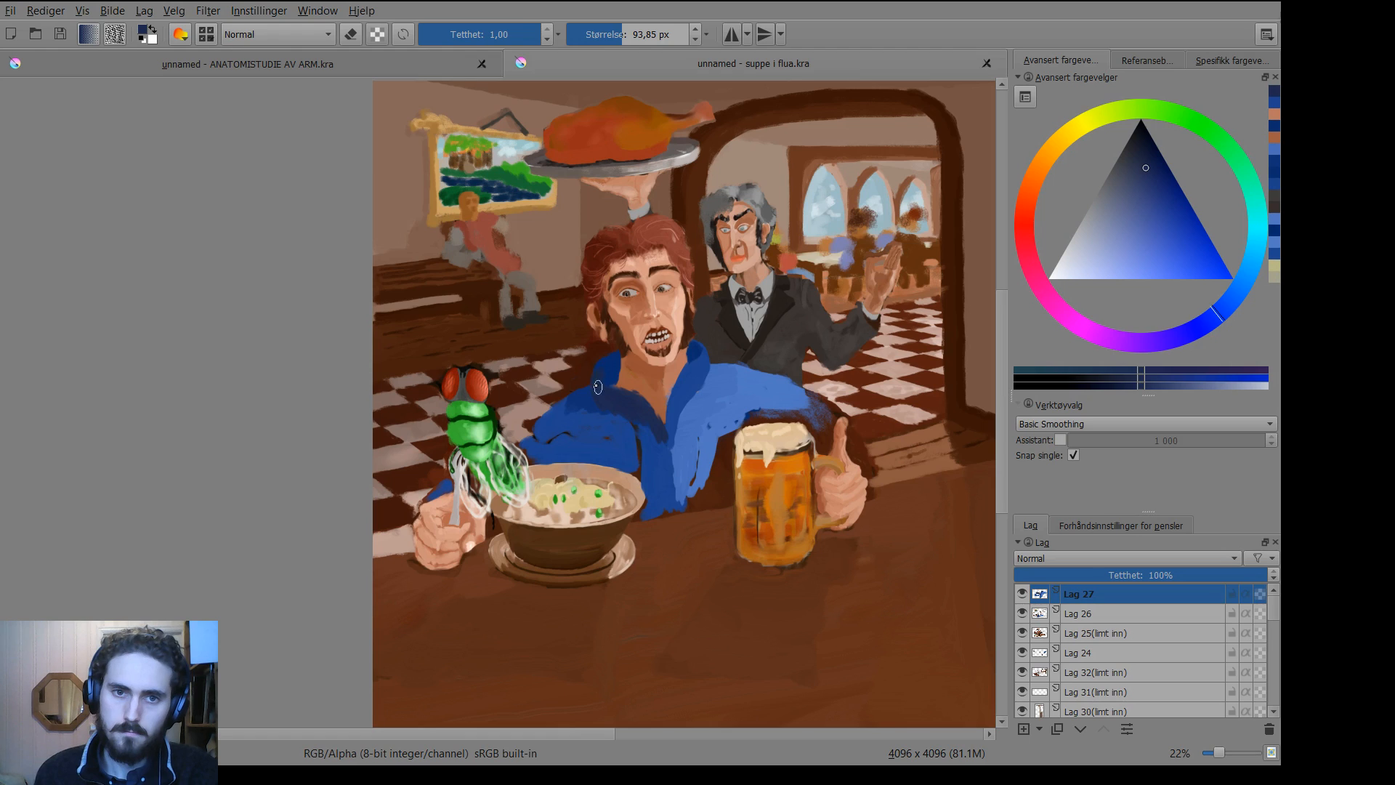
left_click(611, 378, "ctrl")
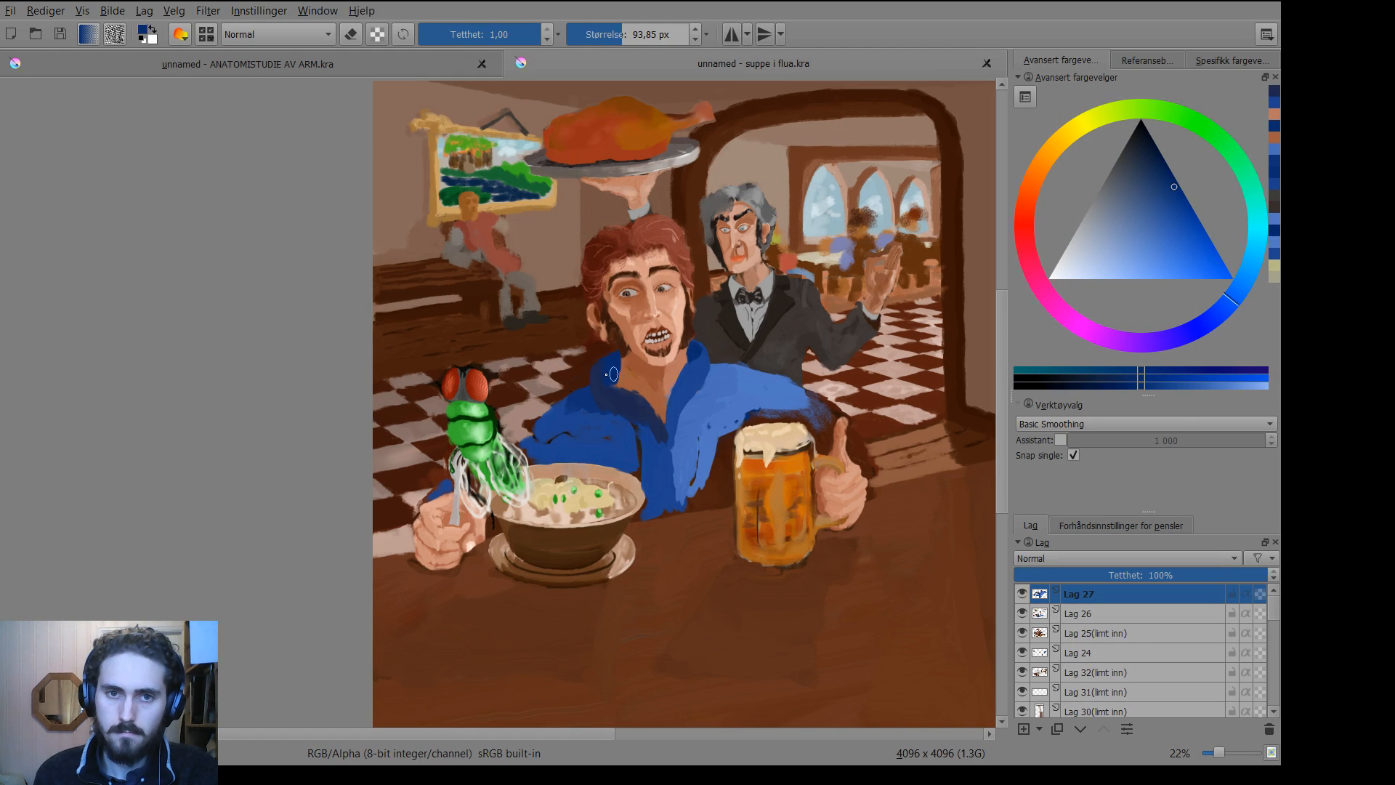
left_click_drag(604, 366, 619, 370)
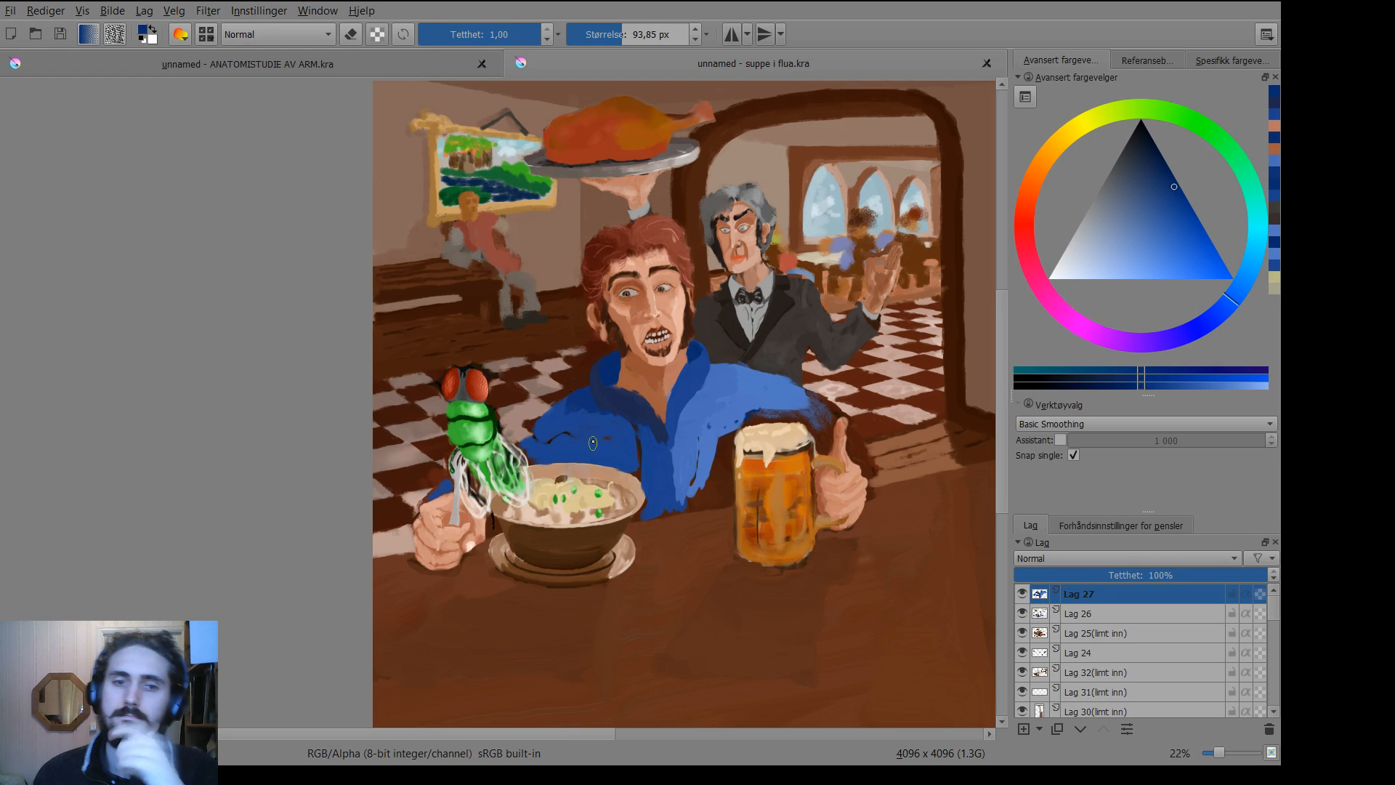
Sample the near-black beside the fly's head as the painting colour.
key("p")
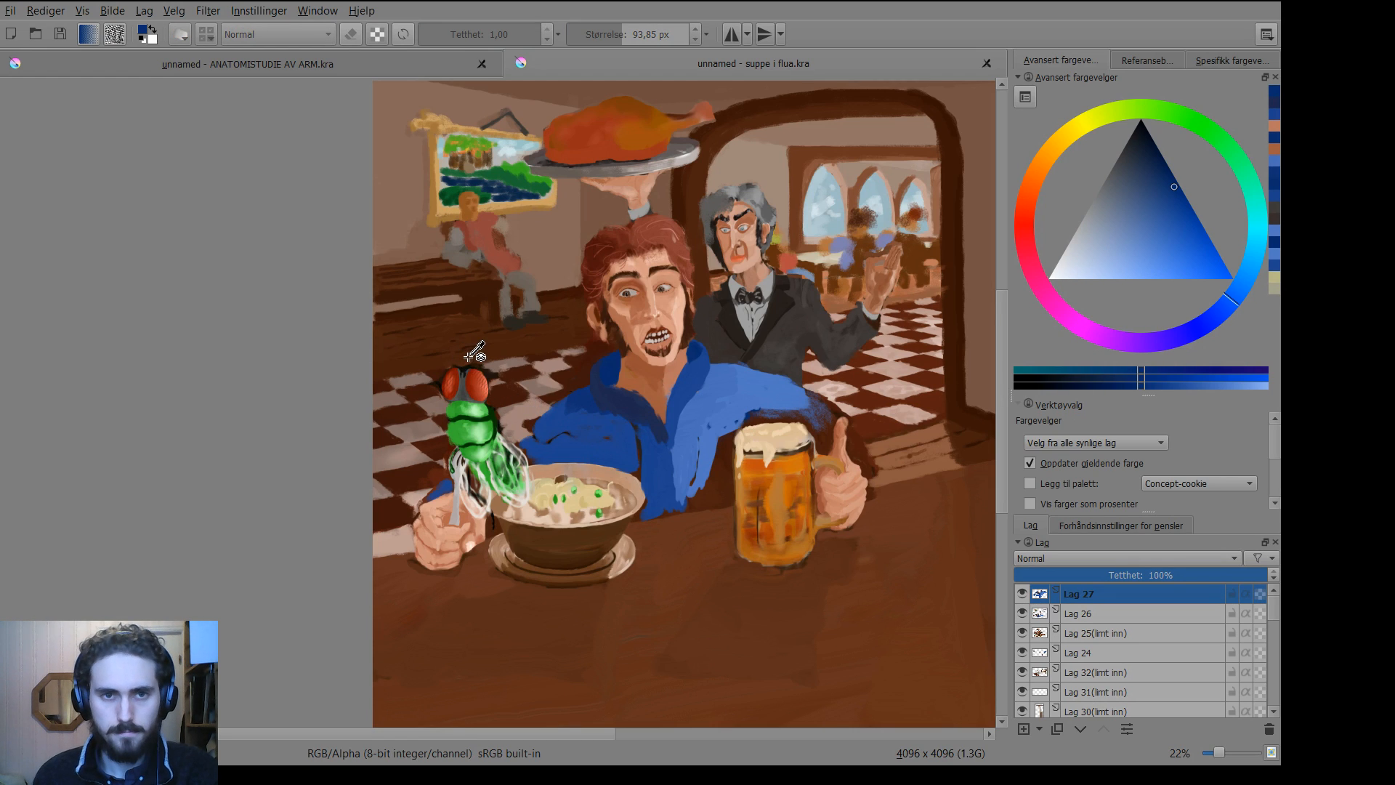
scroll(468, 374, "up", 8)
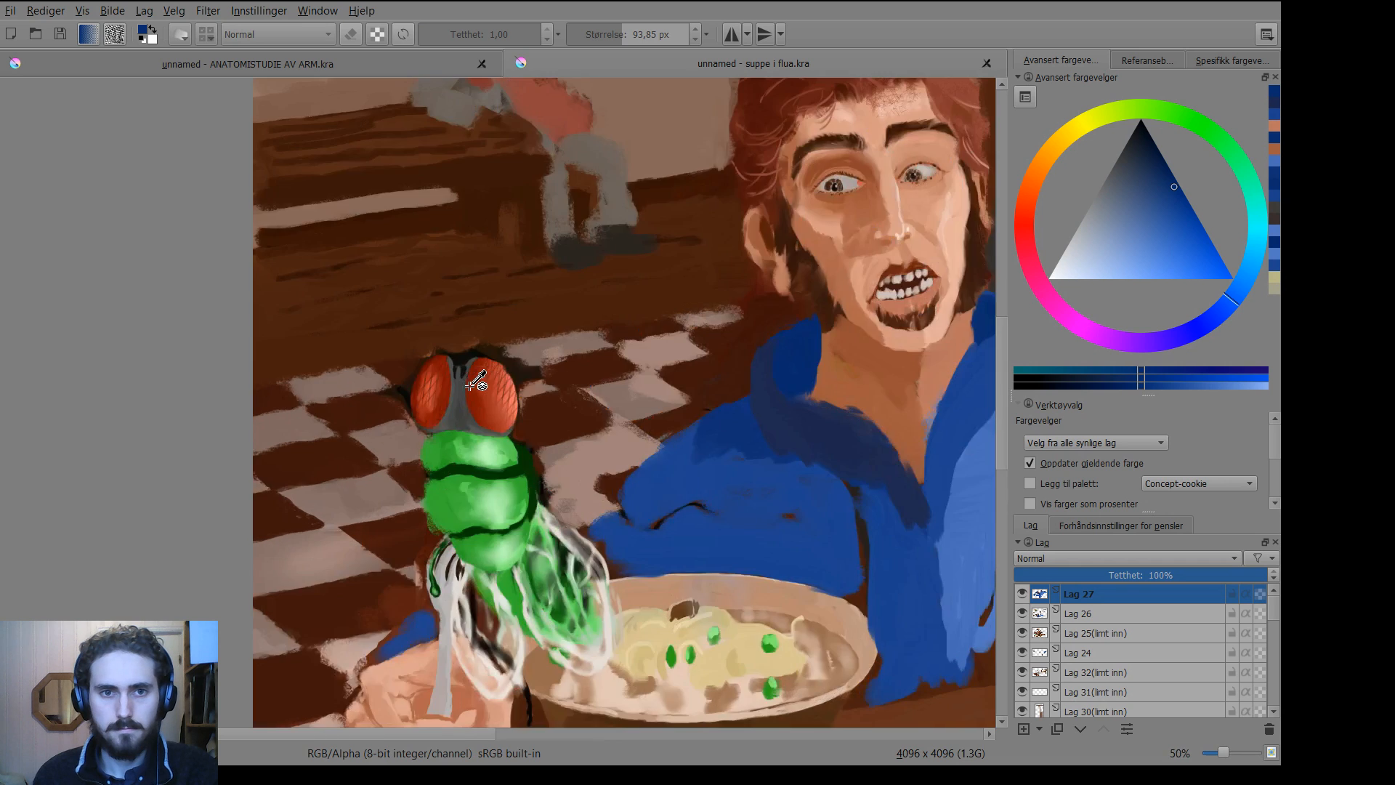
left_click(431, 271)
scroll(500, 456, "down", 4)
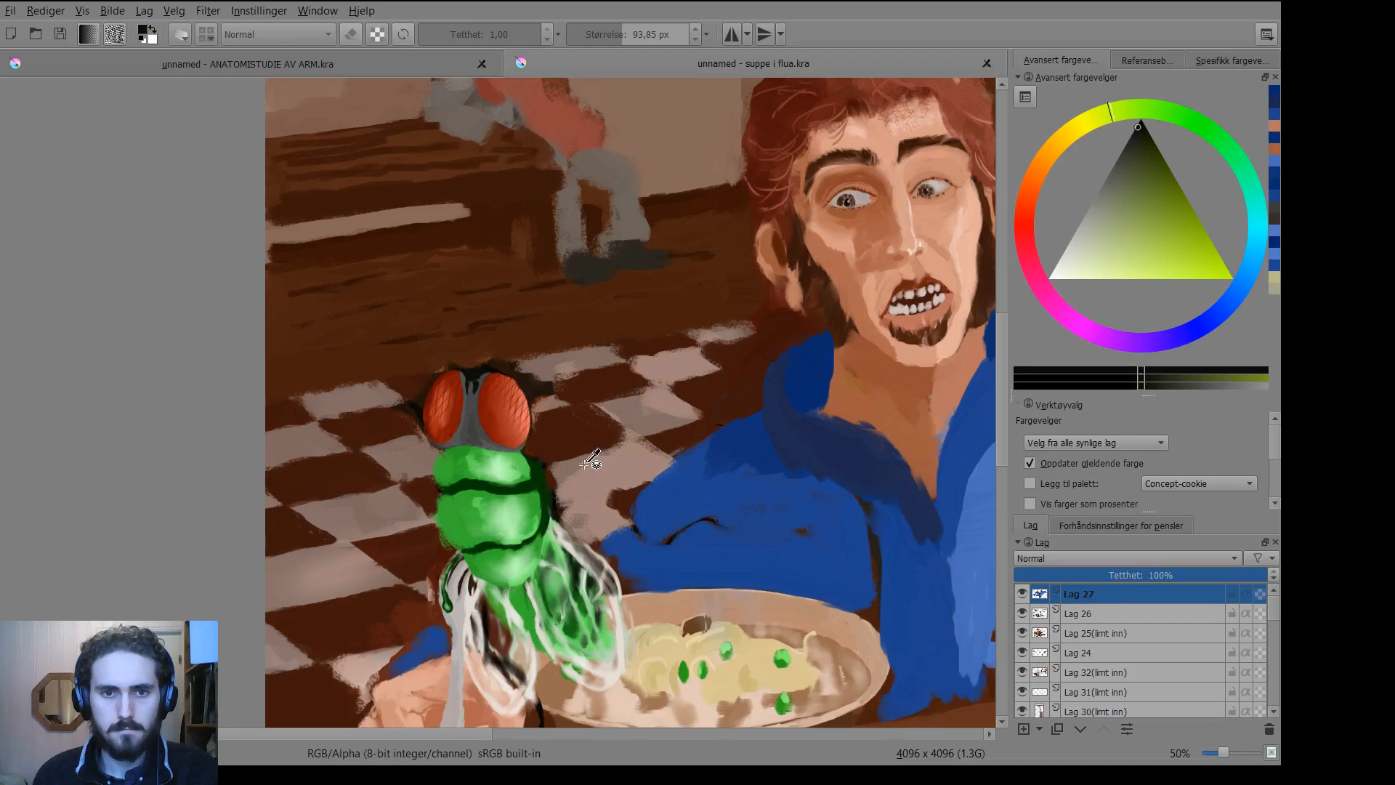
key("b")
left_click_drag(574, 543, 592, 417)
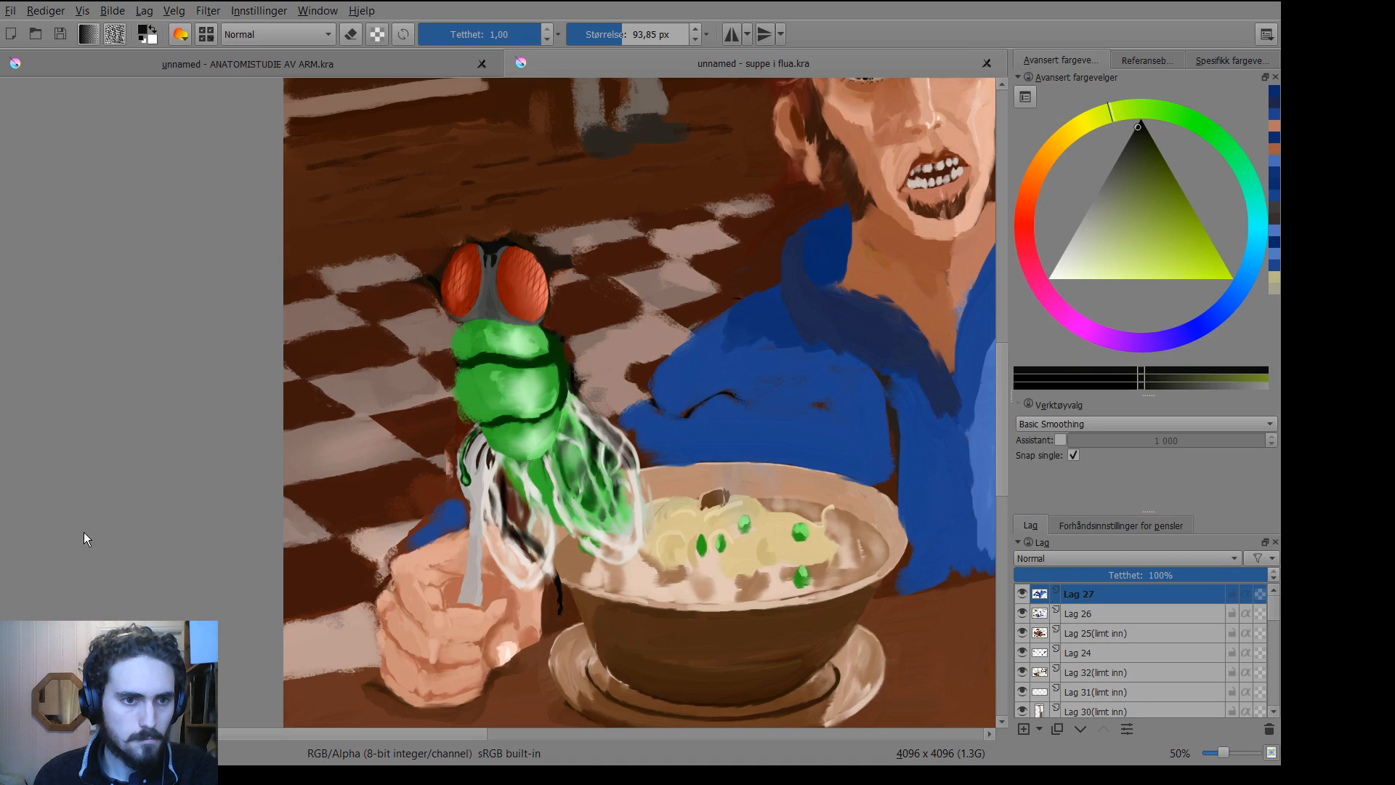
Try to paint the fly's black legs across the floor and blue sleeve with a 64 px brush.
key("bracketleft")
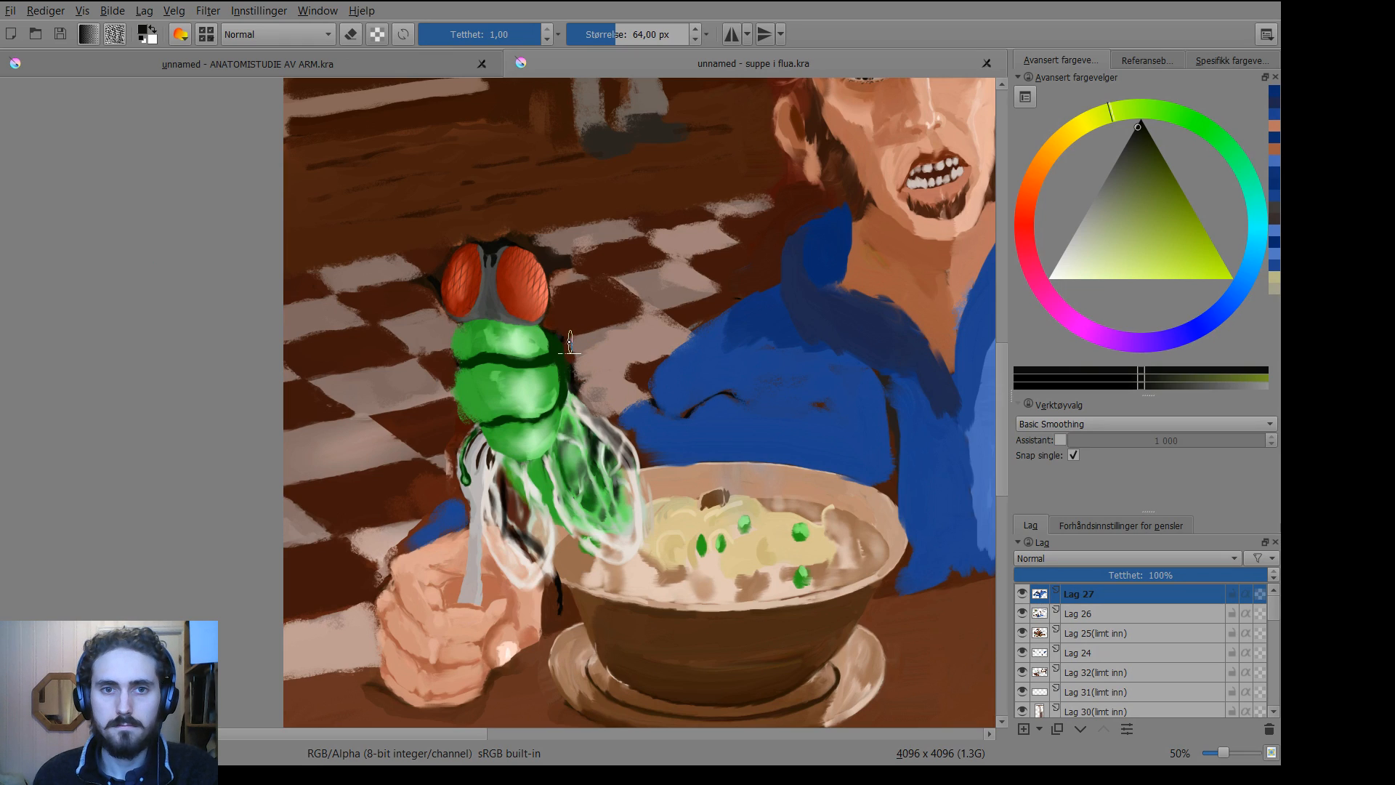
mouse_move(568, 342)
left_mouse_down()
mouse_move(649, 312)
mouse_move(690, 217)
mouse_move(654, 314)
left_mouse_up()
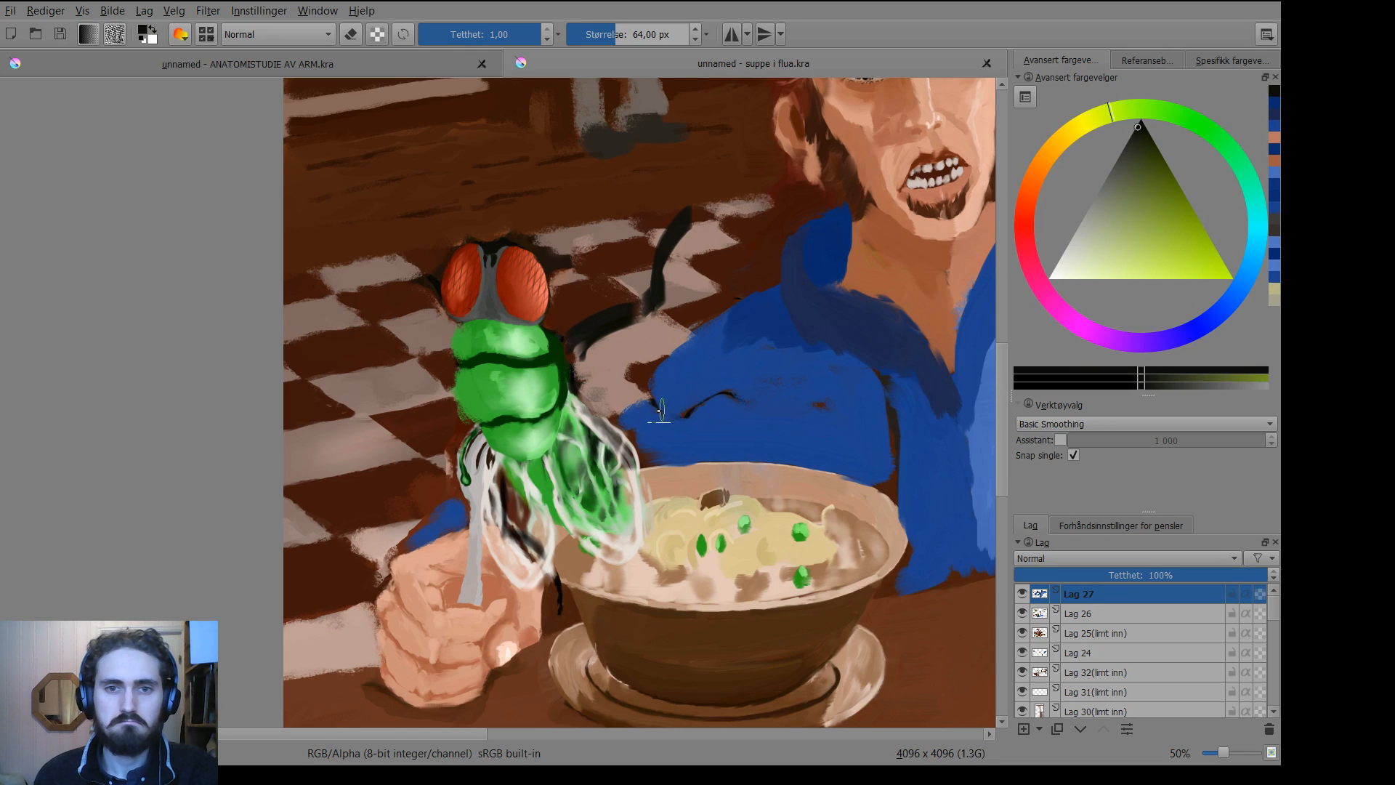
mouse_move(588, 396)
left_mouse_down()
mouse_move(677, 370)
mouse_move(689, 413)
mouse_move(815, 419)
left_mouse_up()
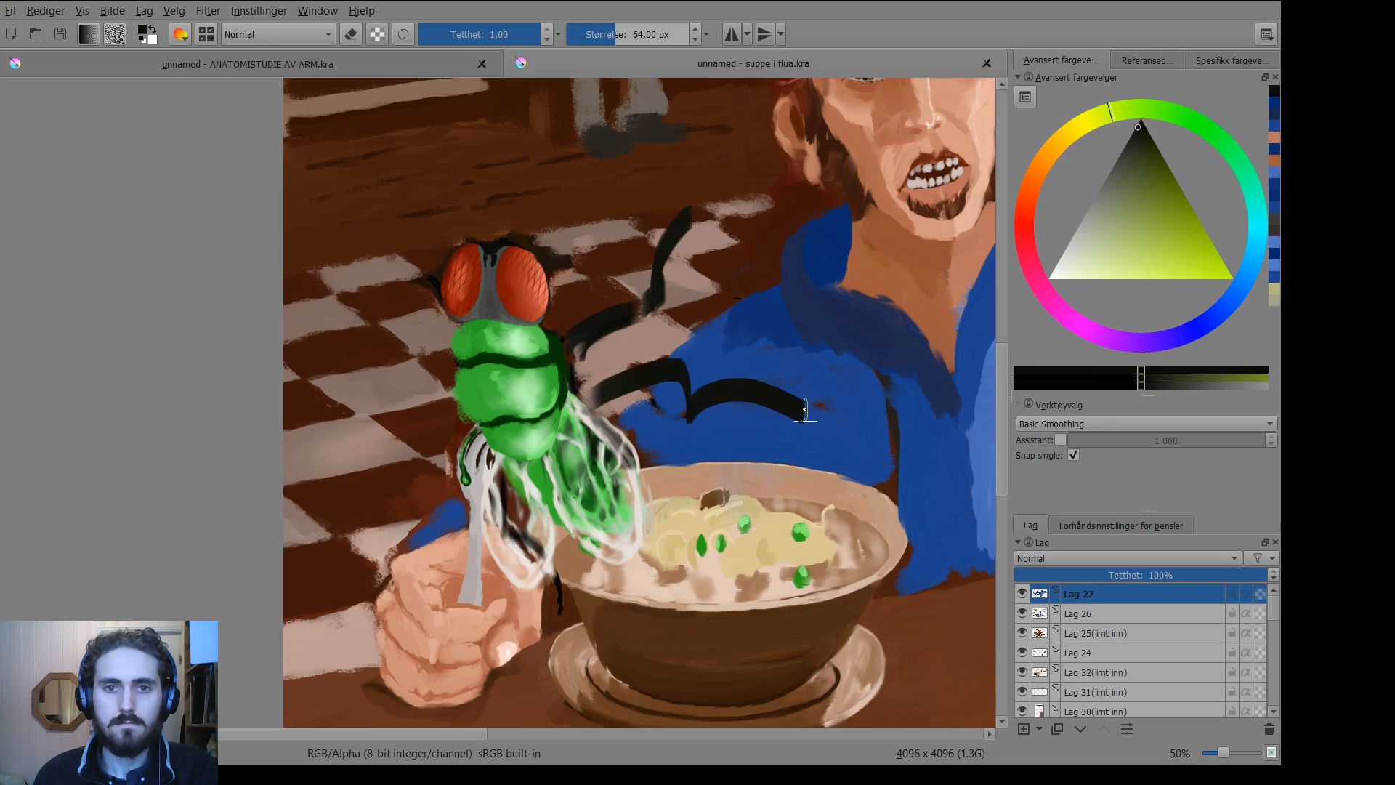
key("ctrl+z")
key("ctrl+z")
key("ctrl+z")
key("ctrl+z")
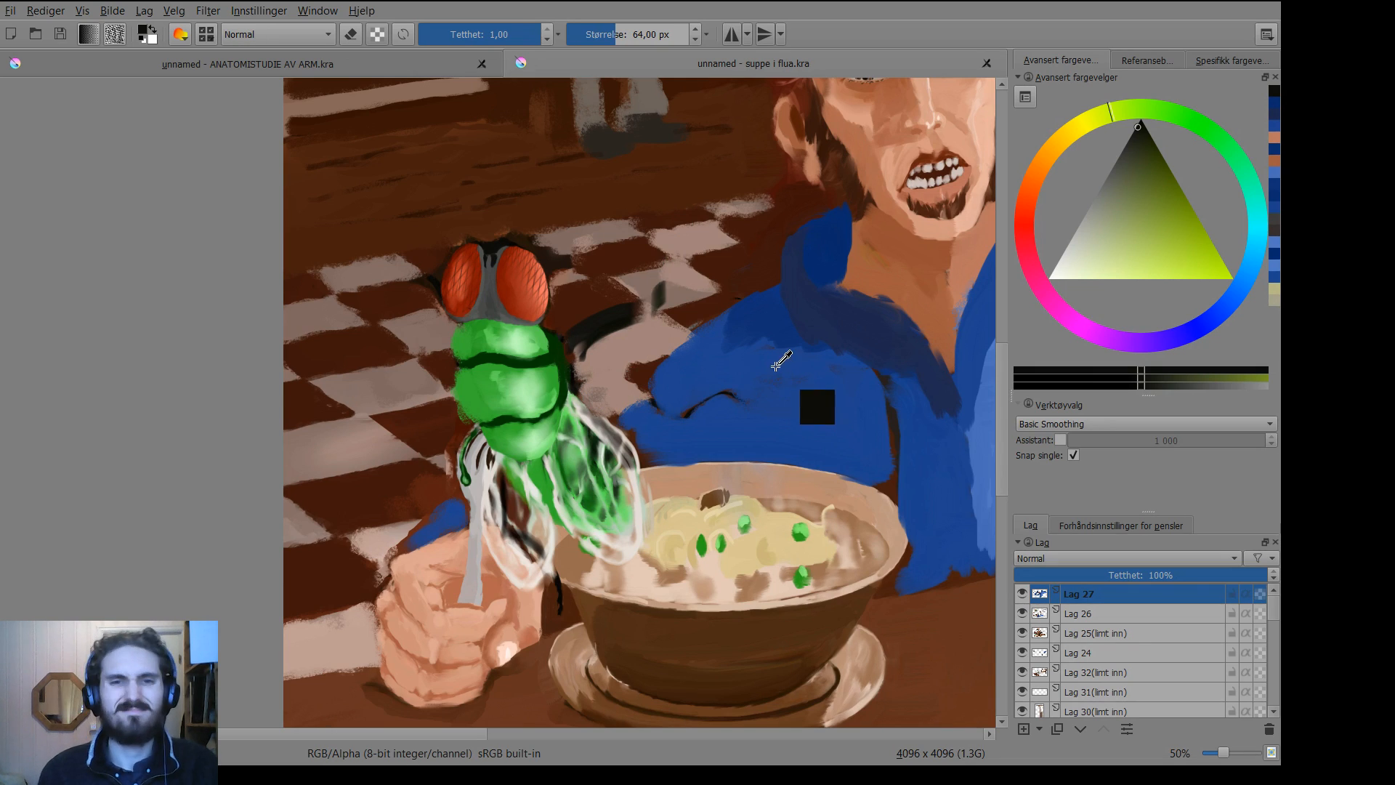
key("ctrl+z")
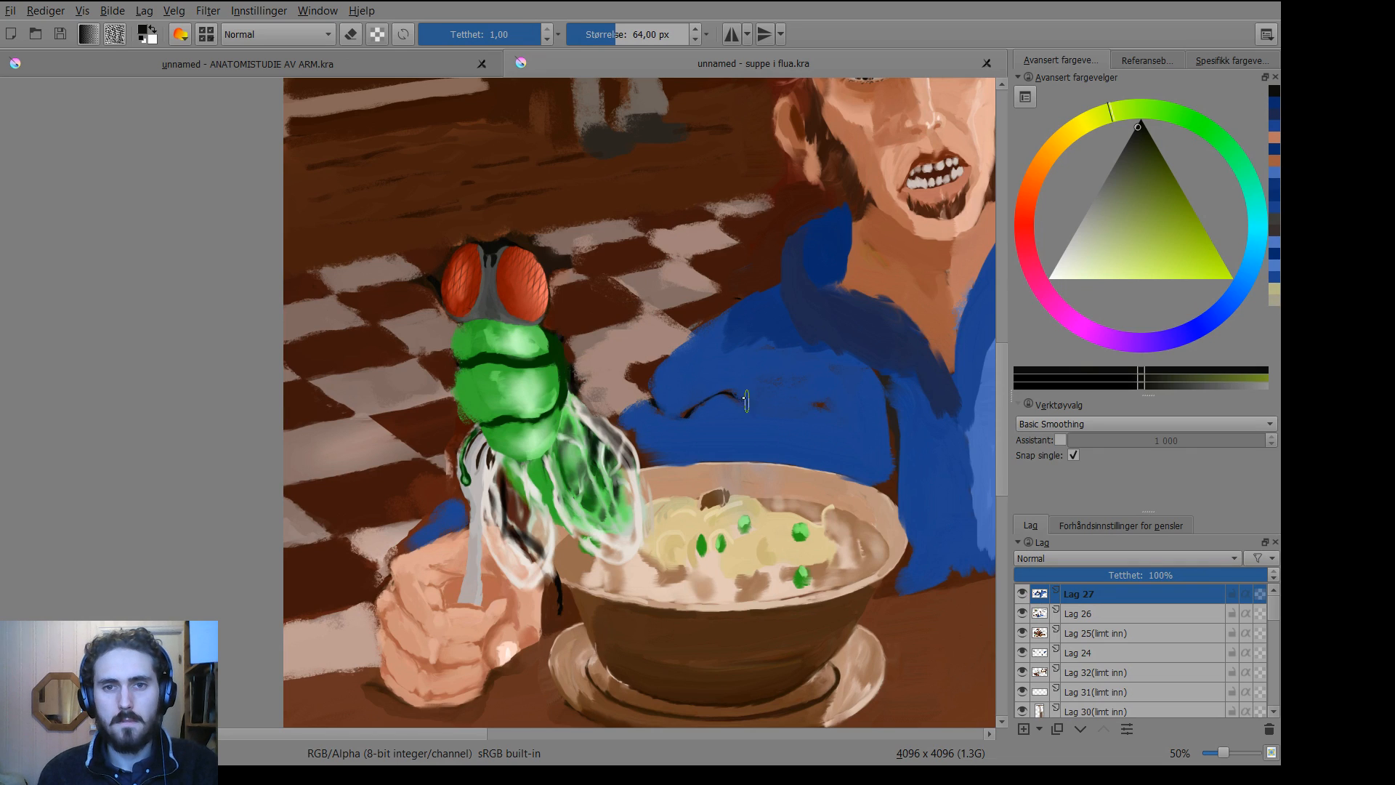
mouse_move(726, 392)
left_mouse_down()
mouse_move(782, 399)
mouse_move(721, 388)
mouse_move(666, 421)
mouse_move(645, 394)
mouse_move(627, 411)
mouse_move(635, 394)
mouse_move(586, 421)
left_mouse_up()
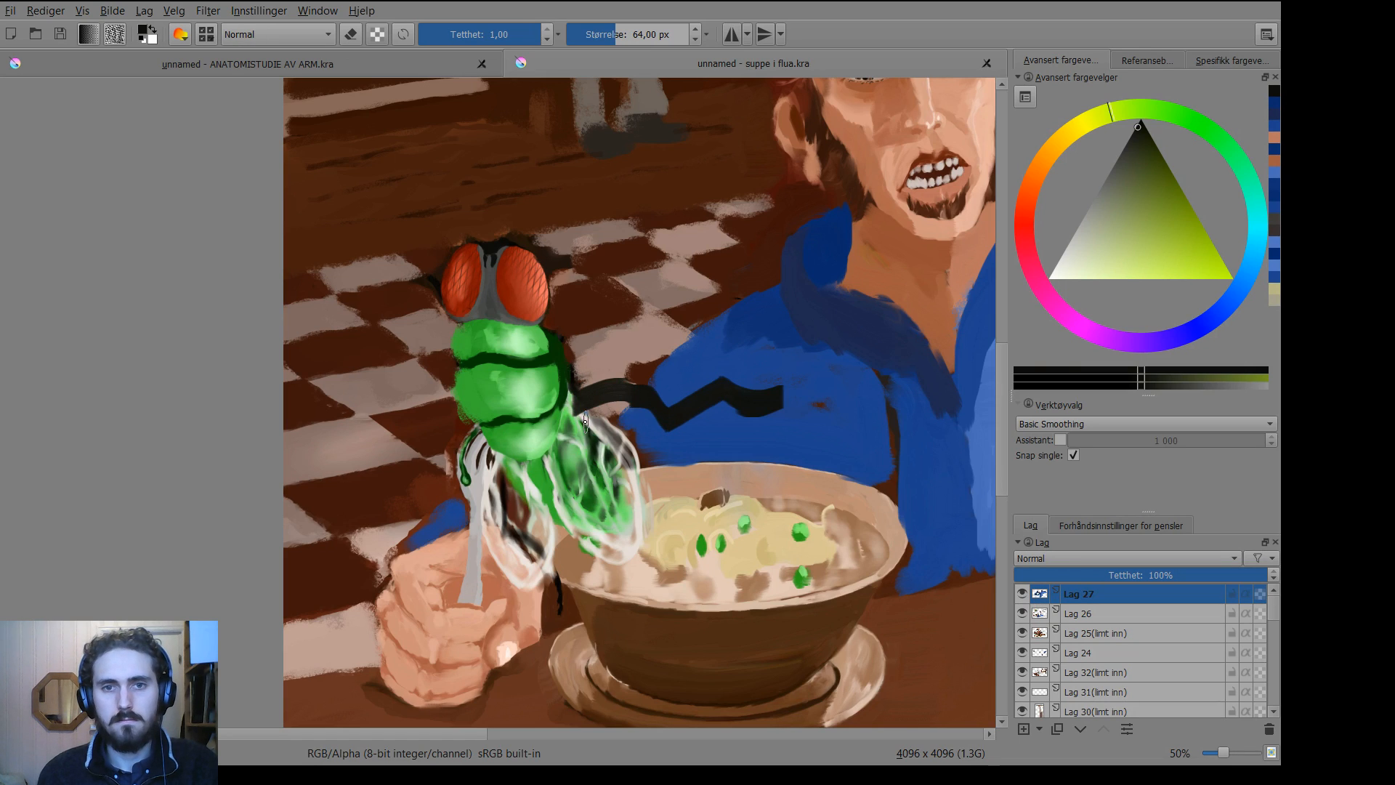
key("ctrl+z")
key("ctrl+z")
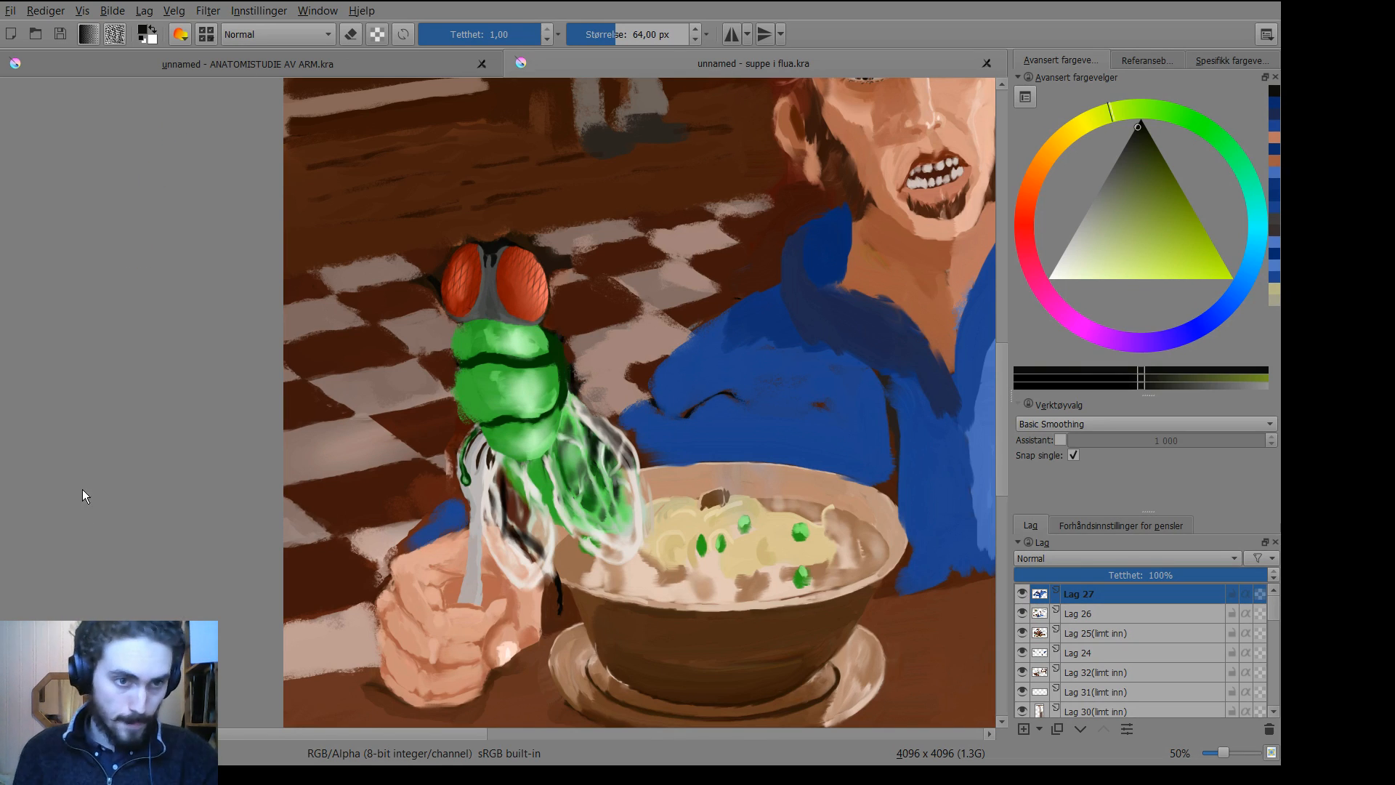
Switch back to the previous brush preset, enlarge the brush, and test a stroke on the blue sleeve.
key("bracketright")
key("bracketright")
key("bracketright")
key("bracketright")
key("bracketright")
key("slash")
left_click_drag(716, 424, 672, 427)
key("ctrl+z")
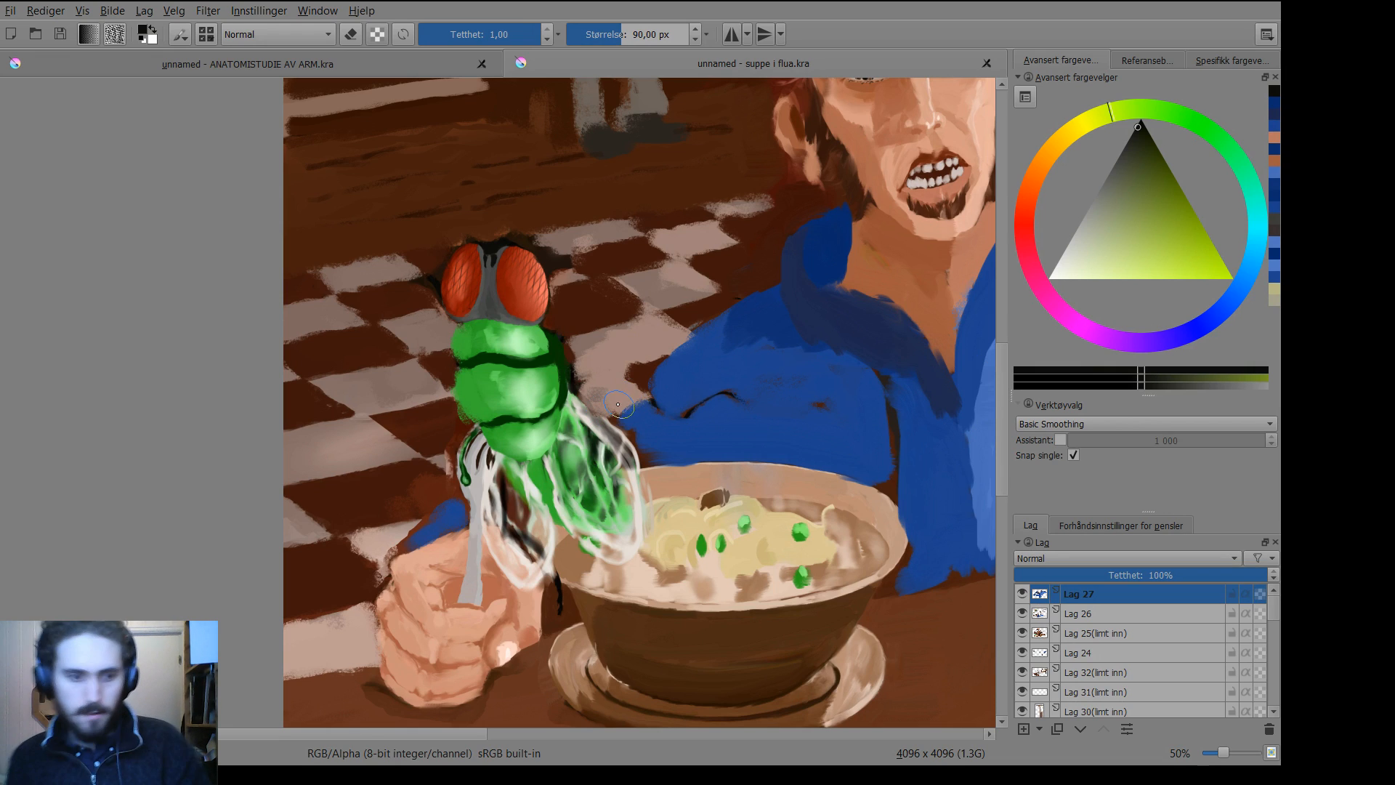
Try to paint a wavy black fly leg over the sleeve with a 40.94 px brush.
mouse_move(640, 399)
left_mouse_down()
mouse_move(596, 398)
mouse_move(618, 392)
mouse_move(656, 428)
mouse_move(681, 405)
mouse_move(782, 380)
left_mouse_up()
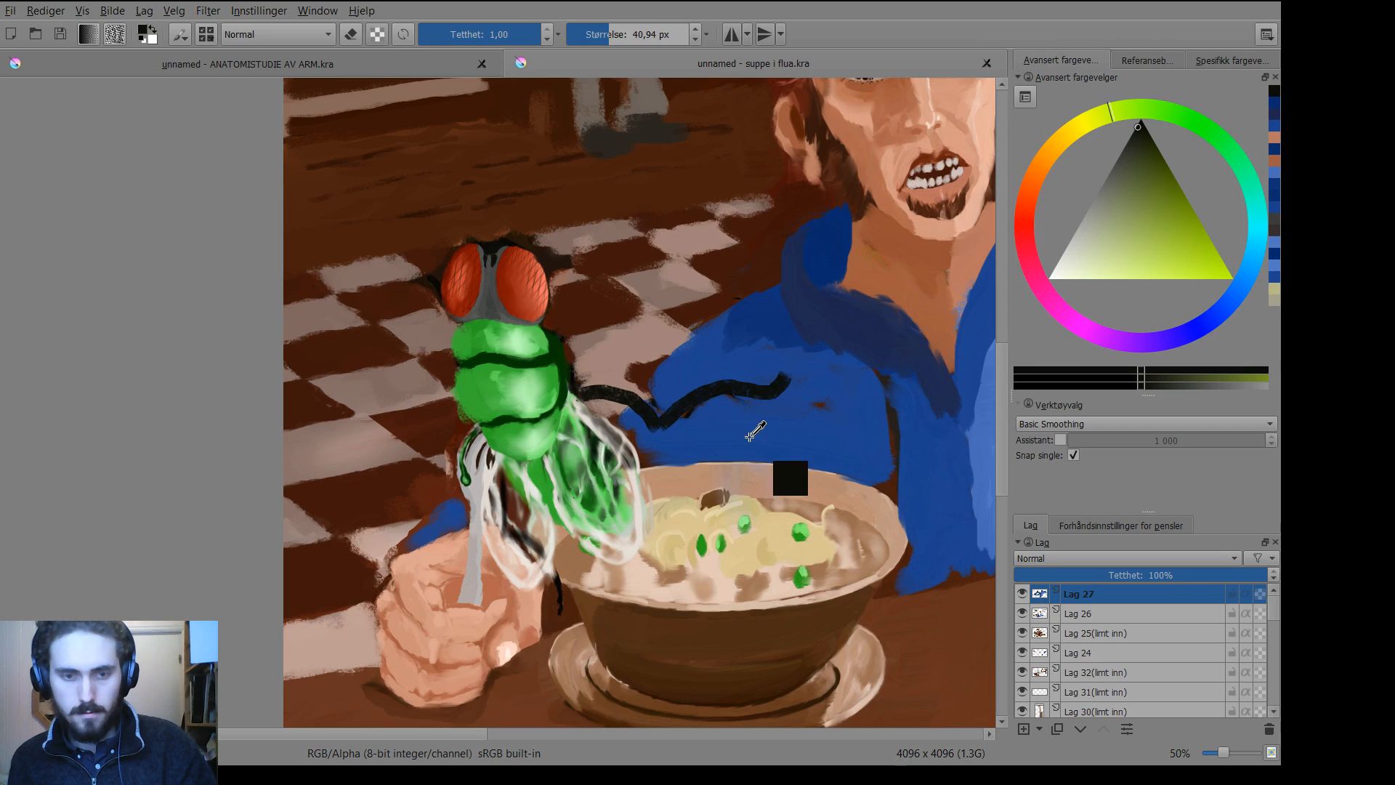
key("ctrl+z")
key("ctrl+z")
Paint the fly's bent black leg from its body across the blue sleeve with the 40.94 px brush.
mouse_move(676, 411)
left_mouse_down()
mouse_move(588, 387)
mouse_move(571, 407)
mouse_move(575, 389)
mouse_move(602, 380)
mouse_move(622, 400)
mouse_move(592, 385)
mouse_move(657, 397)
mouse_move(645, 393)
mouse_move(677, 422)
mouse_move(697, 398)
mouse_move(759, 391)
left_mouse_up()
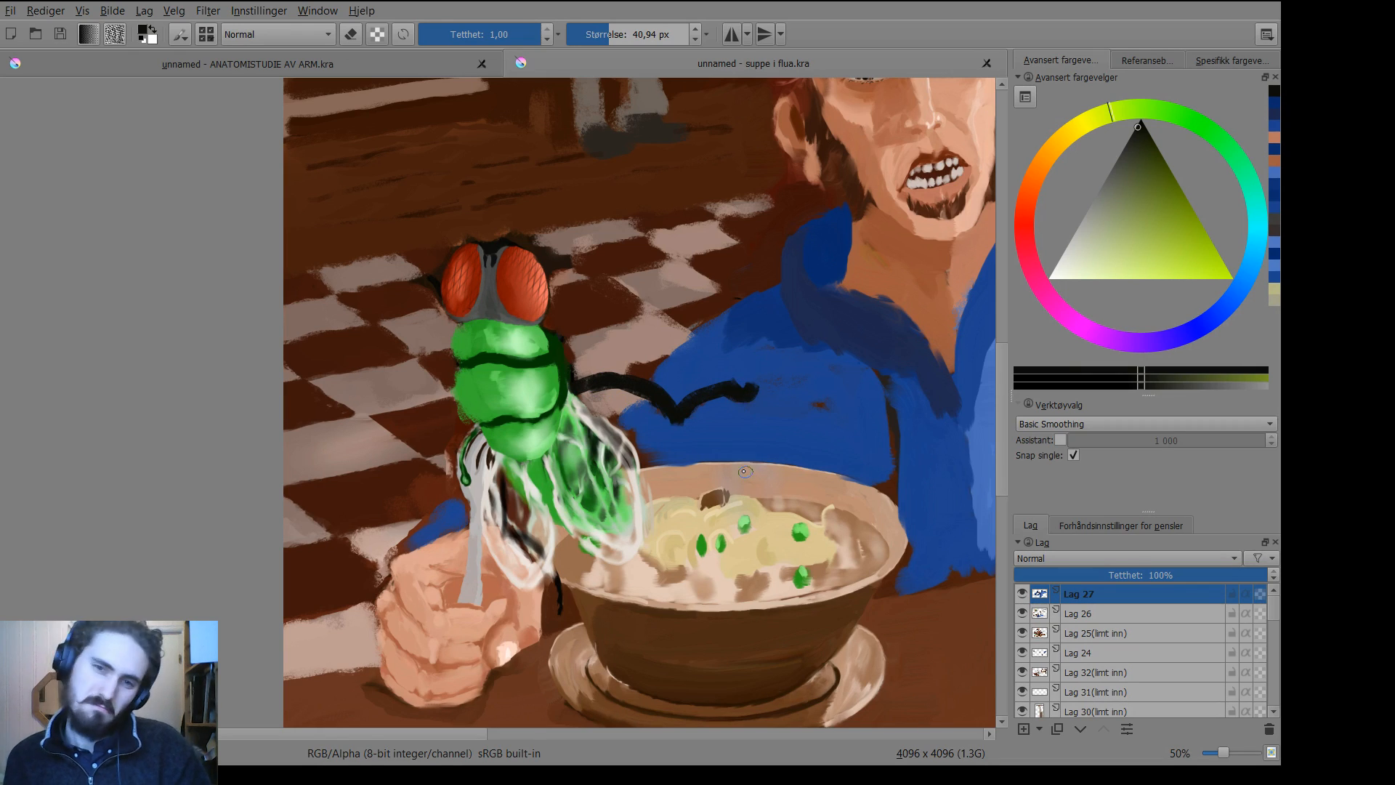
key("ctrl+z")
key("ctrl+z")
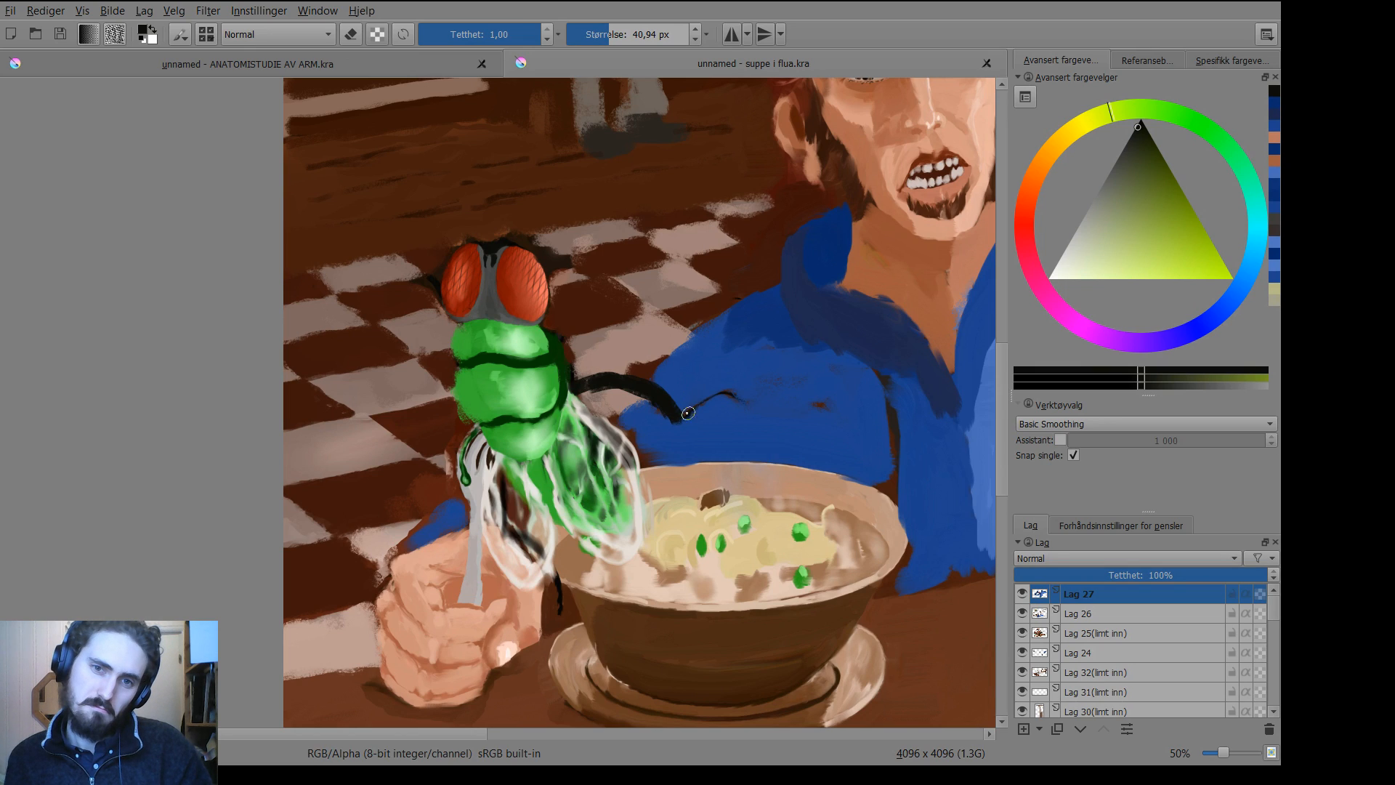
mouse_move(696, 418)
left_mouse_down()
mouse_move(680, 422)
mouse_move(729, 396)
left_mouse_up()
key("ctrl+z")
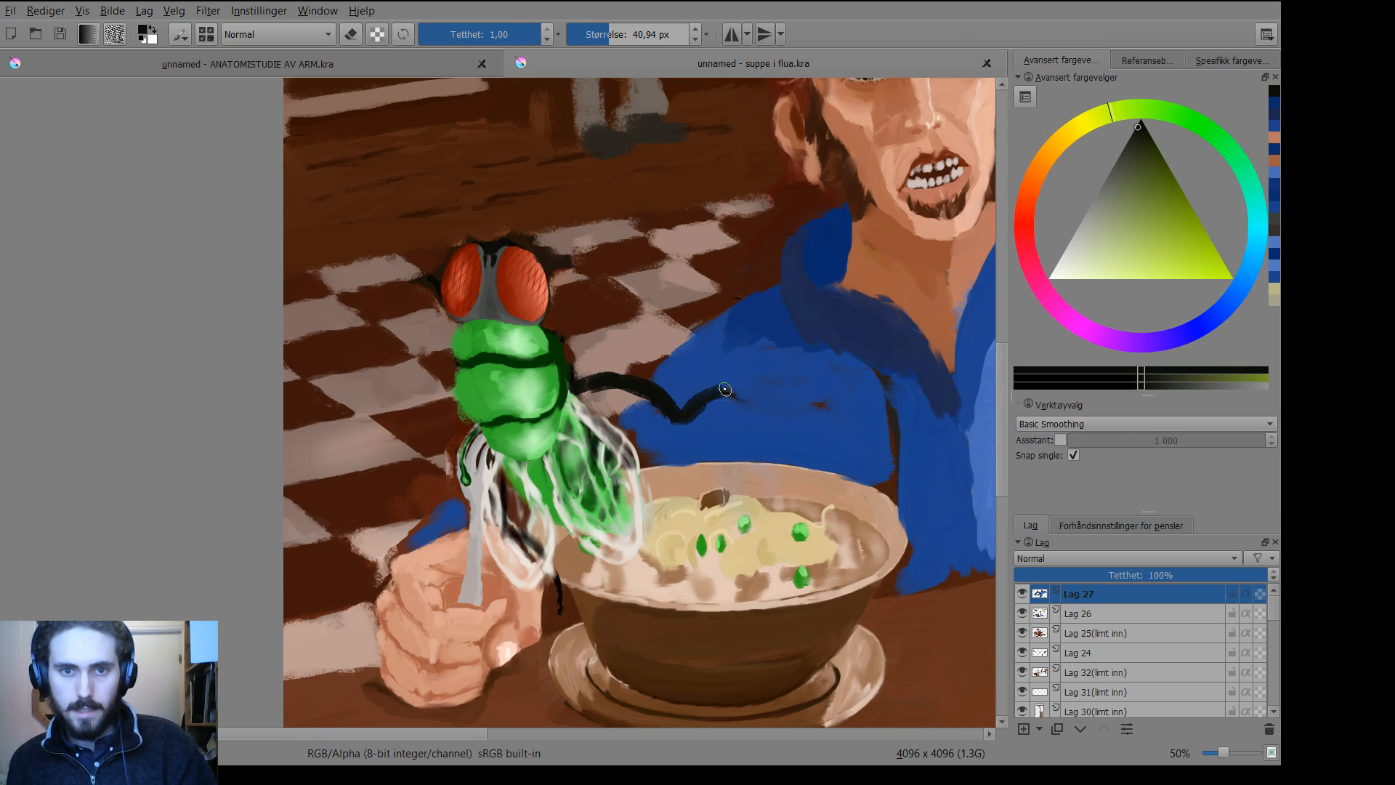
Thin the fly's leg by painting over its edges with the sampled floor-tile colour and jacket blue.
key("p")
left_click(619, 339)
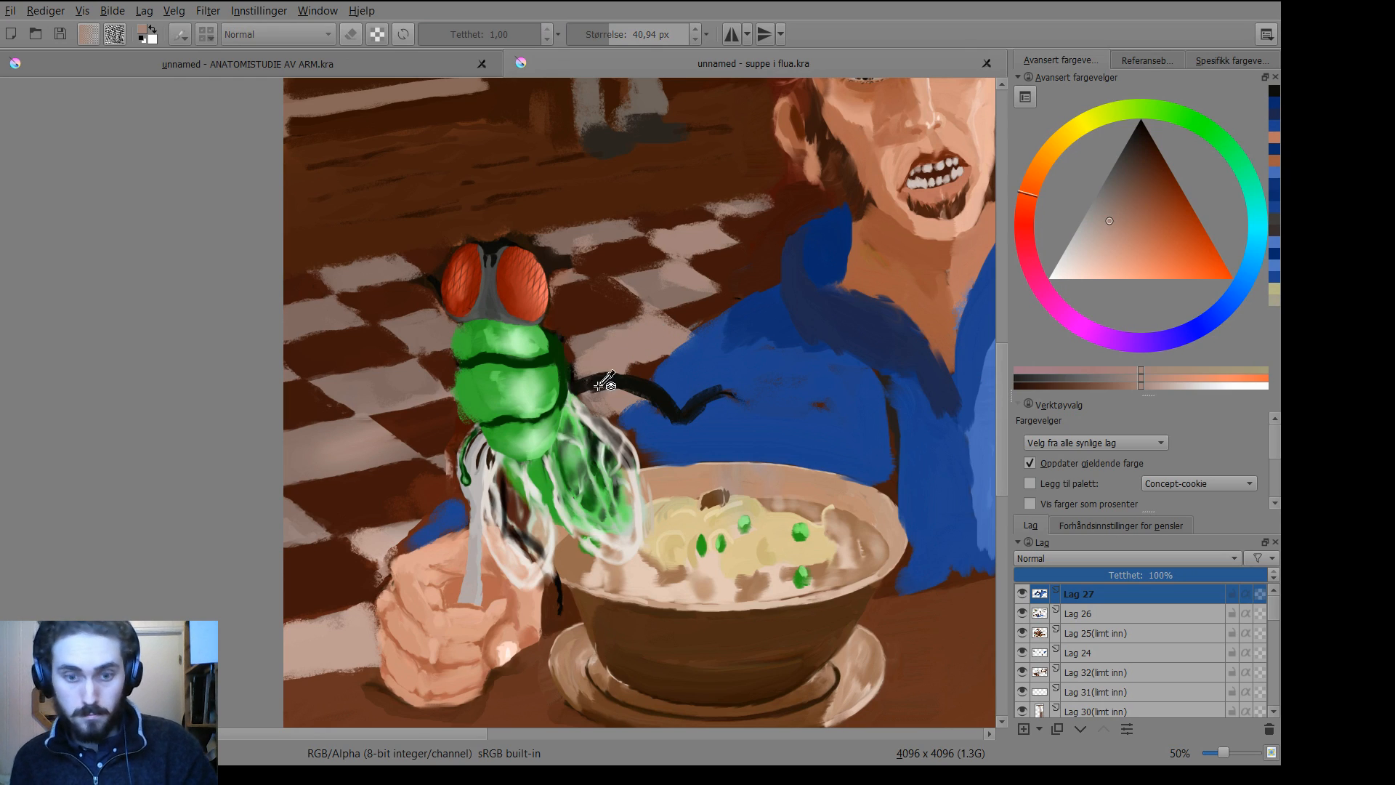
key("b")
mouse_move(580, 373)
left_mouse_down()
mouse_move(631, 377)
mouse_move(640, 385)
mouse_move(623, 396)
left_mouse_up()
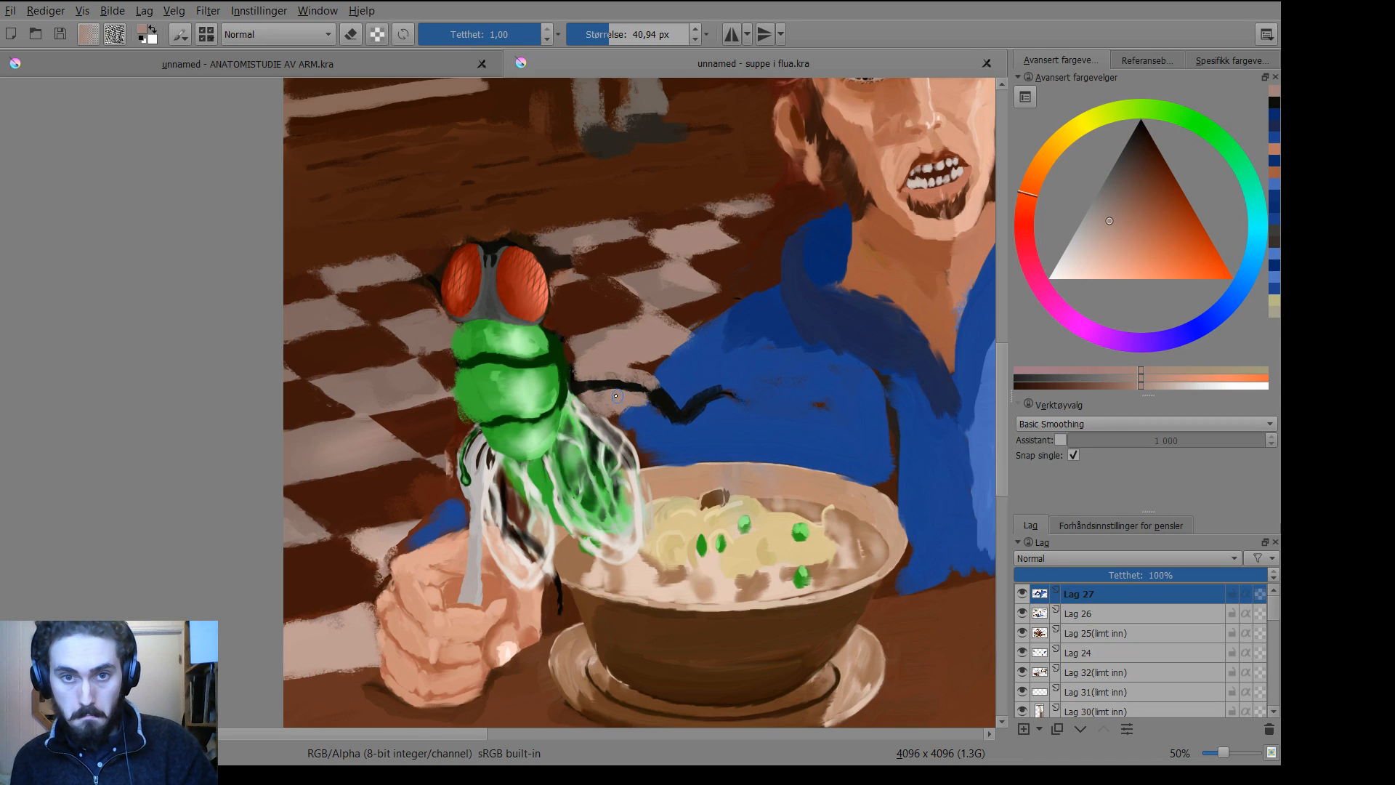
left_click(668, 385, "ctrl")
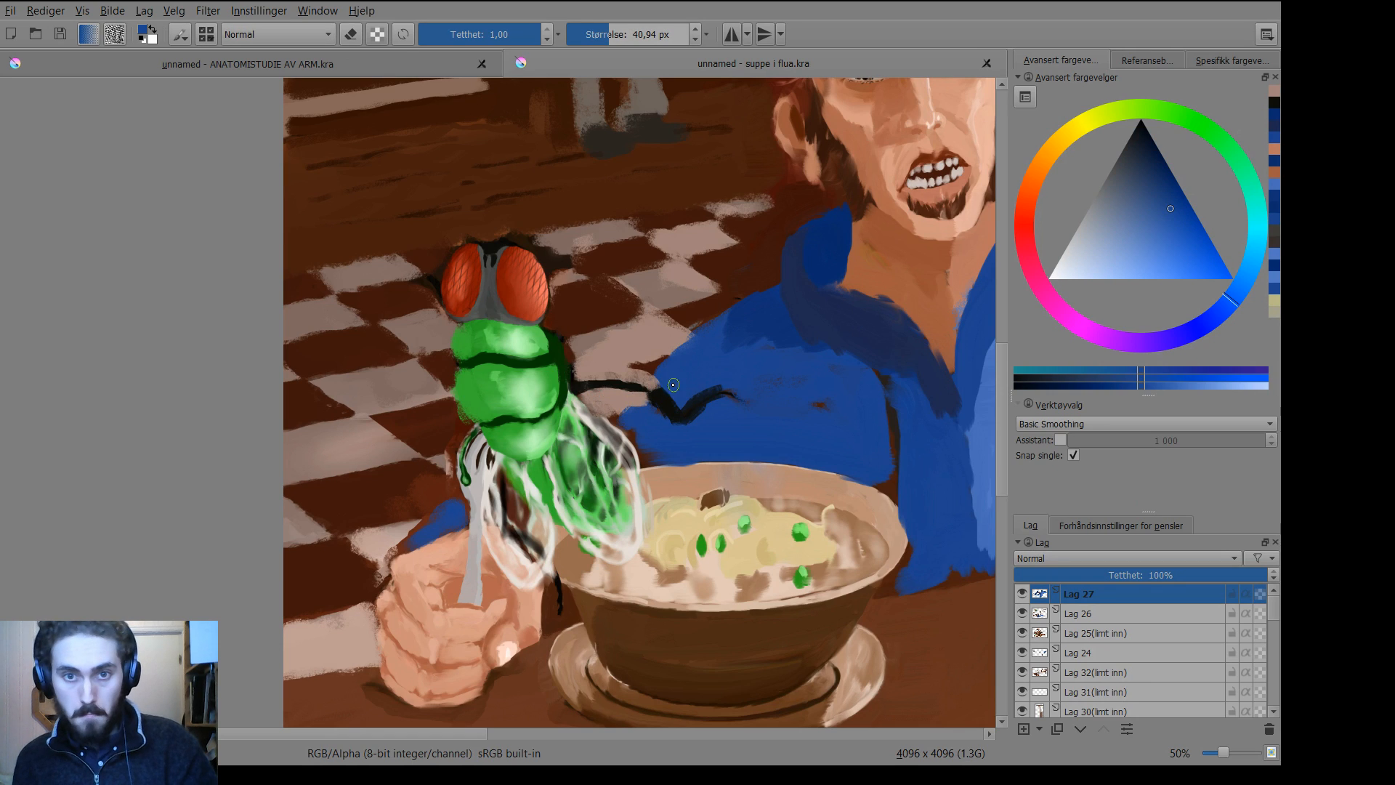
left_click_drag(658, 386, 671, 395)
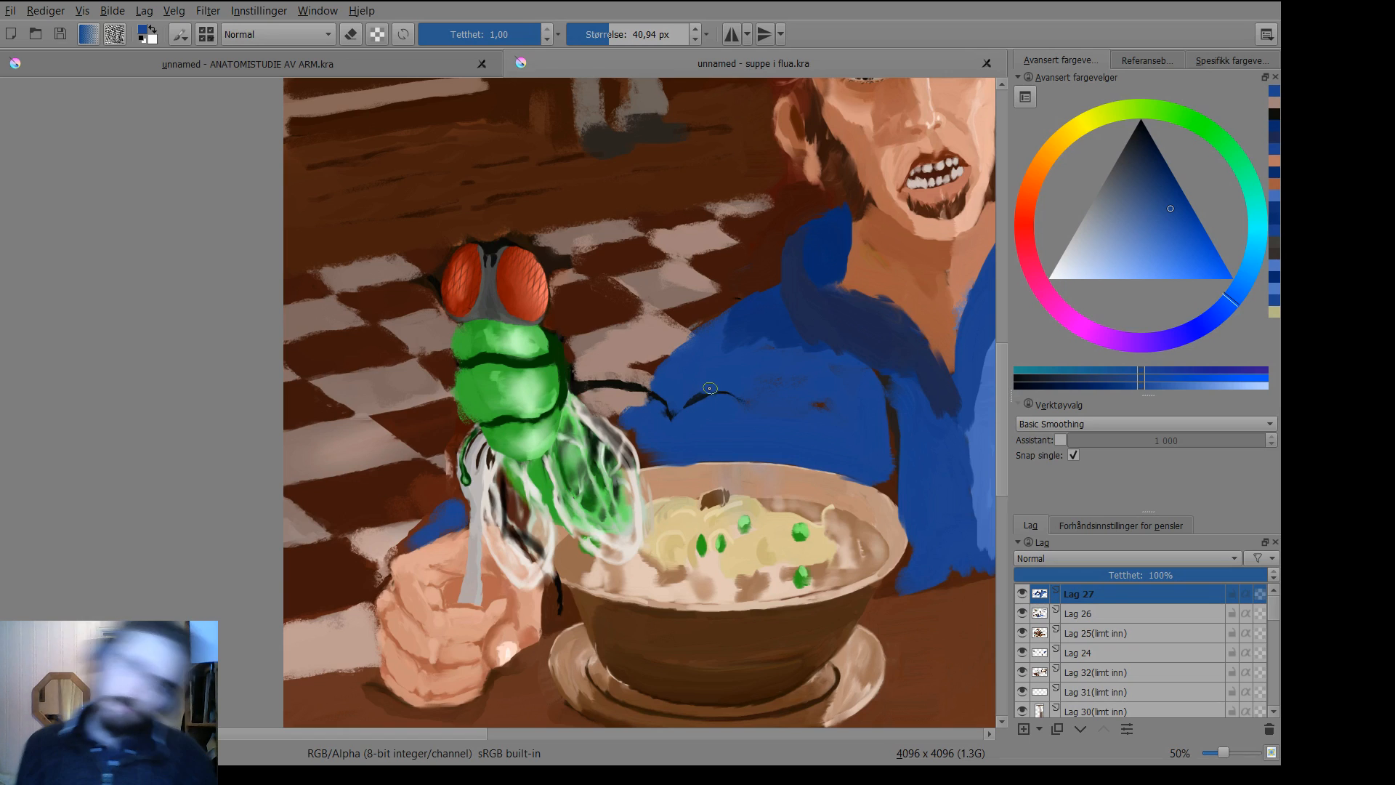
Sample the fly's black and redraw the leg's joint, outer segment and hooked tip with a 17.29 px brush.
key("p")
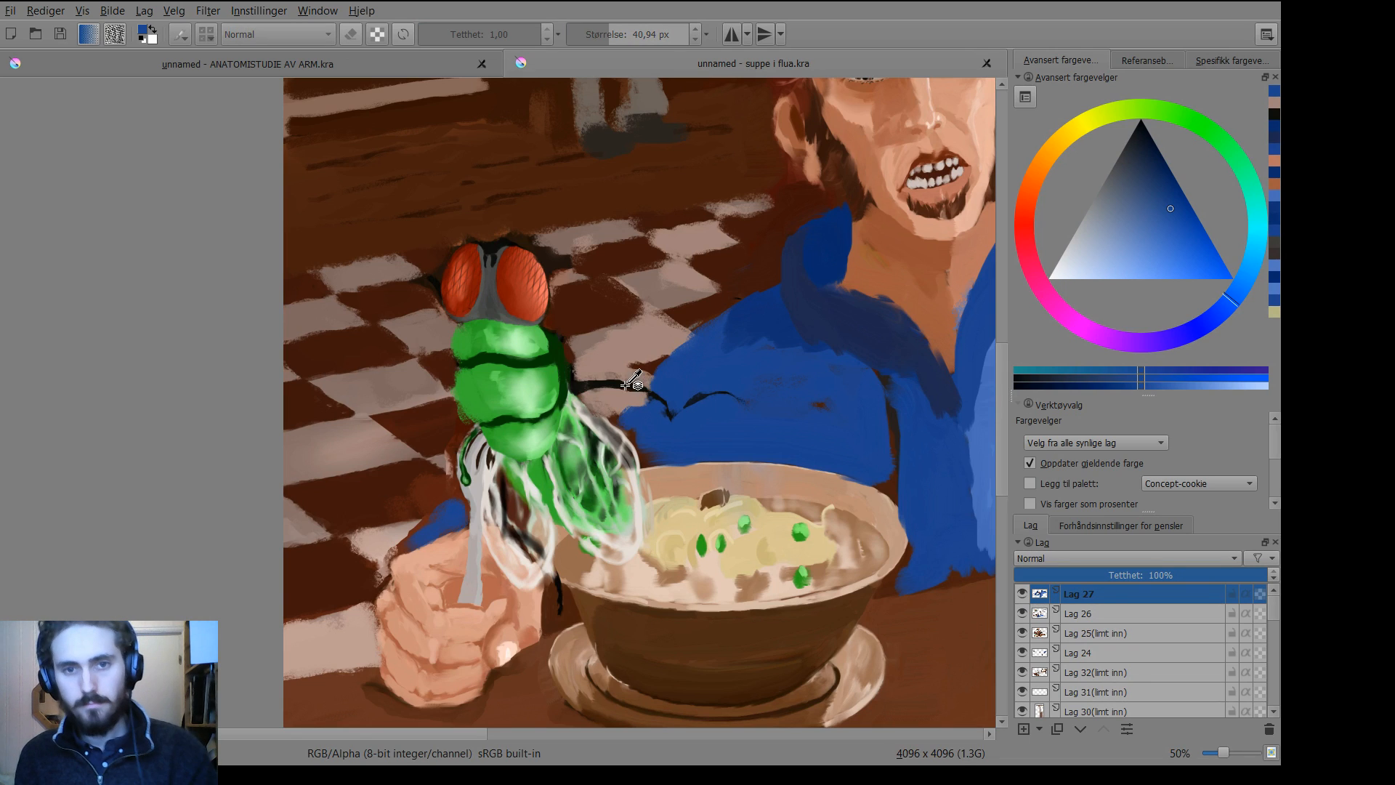
left_click(583, 395)
key("b")
key("bracketleft")
key("bracketleft")
key("bracketleft")
key("bracketleft")
mouse_move(644, 392)
left_mouse_down()
mouse_move(674, 415)
mouse_move(728, 393)
left_mouse_up()
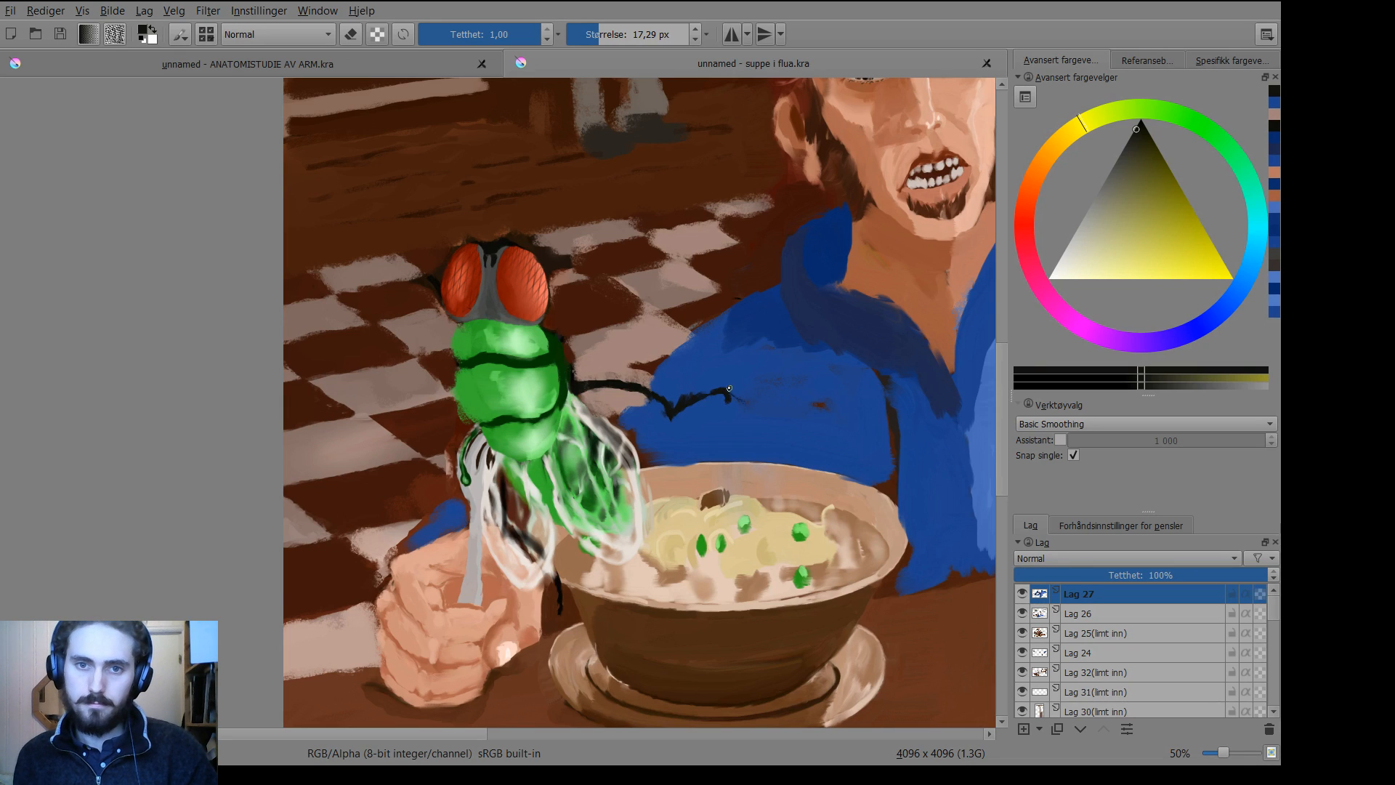
left_click_drag(727, 387, 727, 397)
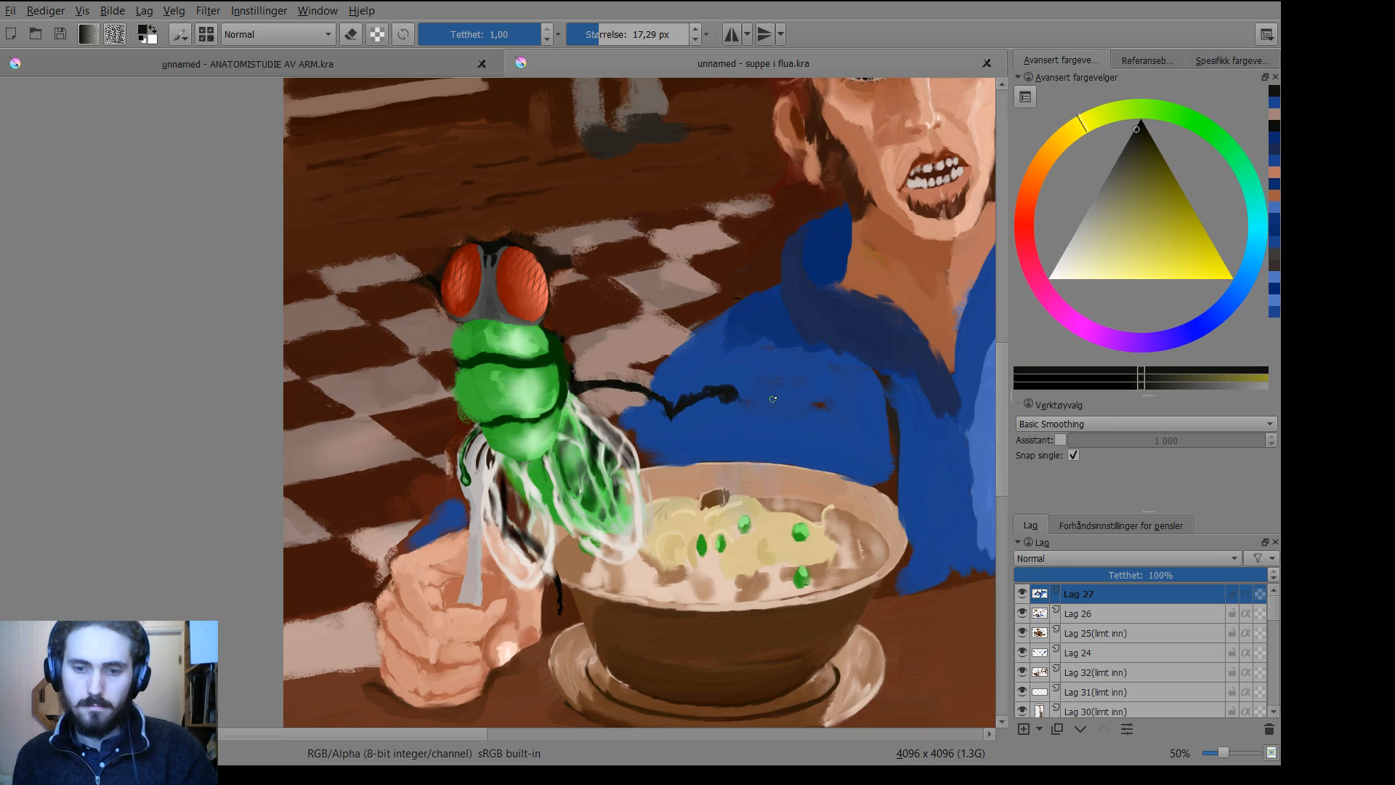
Clean up the edges around the fly's leg with the sampled jacket blue and pale floor-tile colour.
left_click(742, 357, "ctrl")
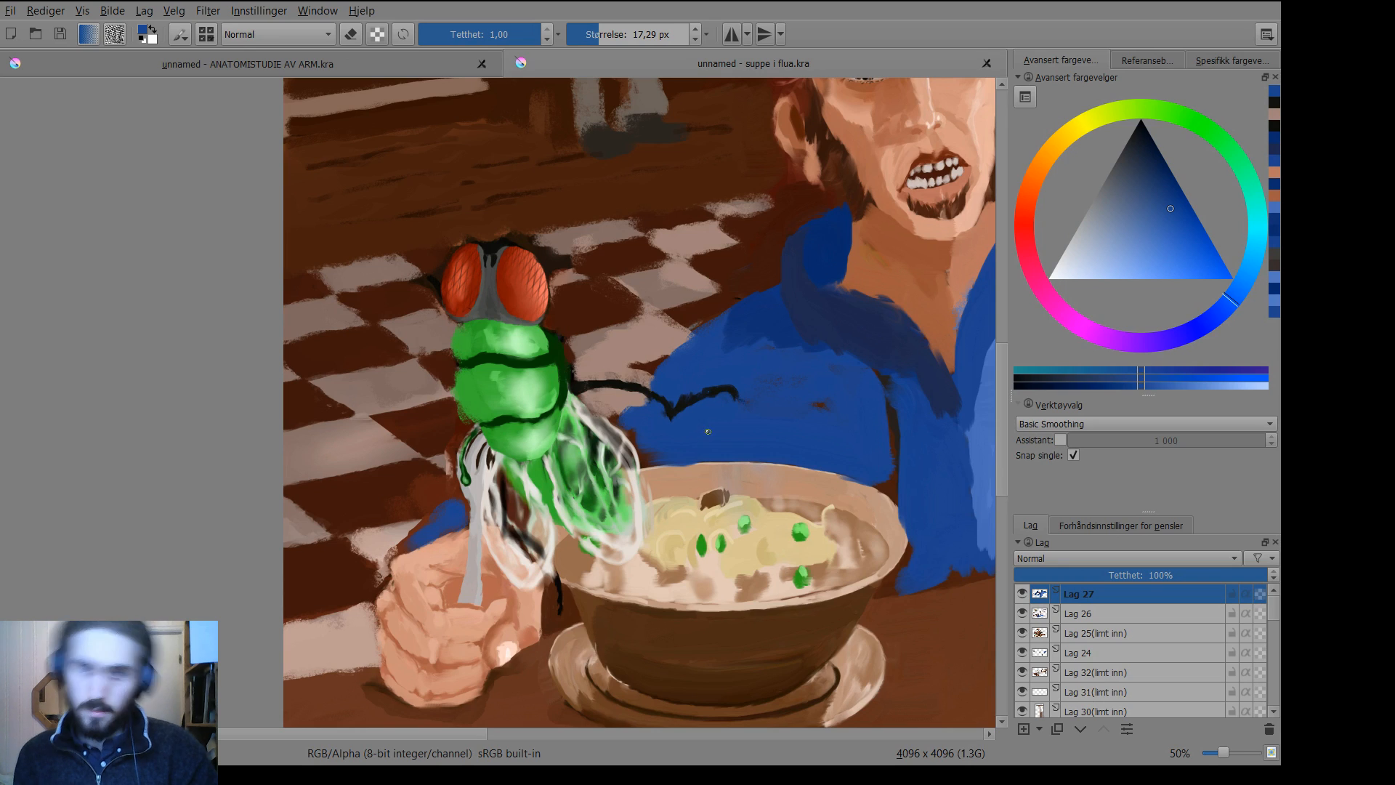
left_click_drag(682, 433, 706, 413)
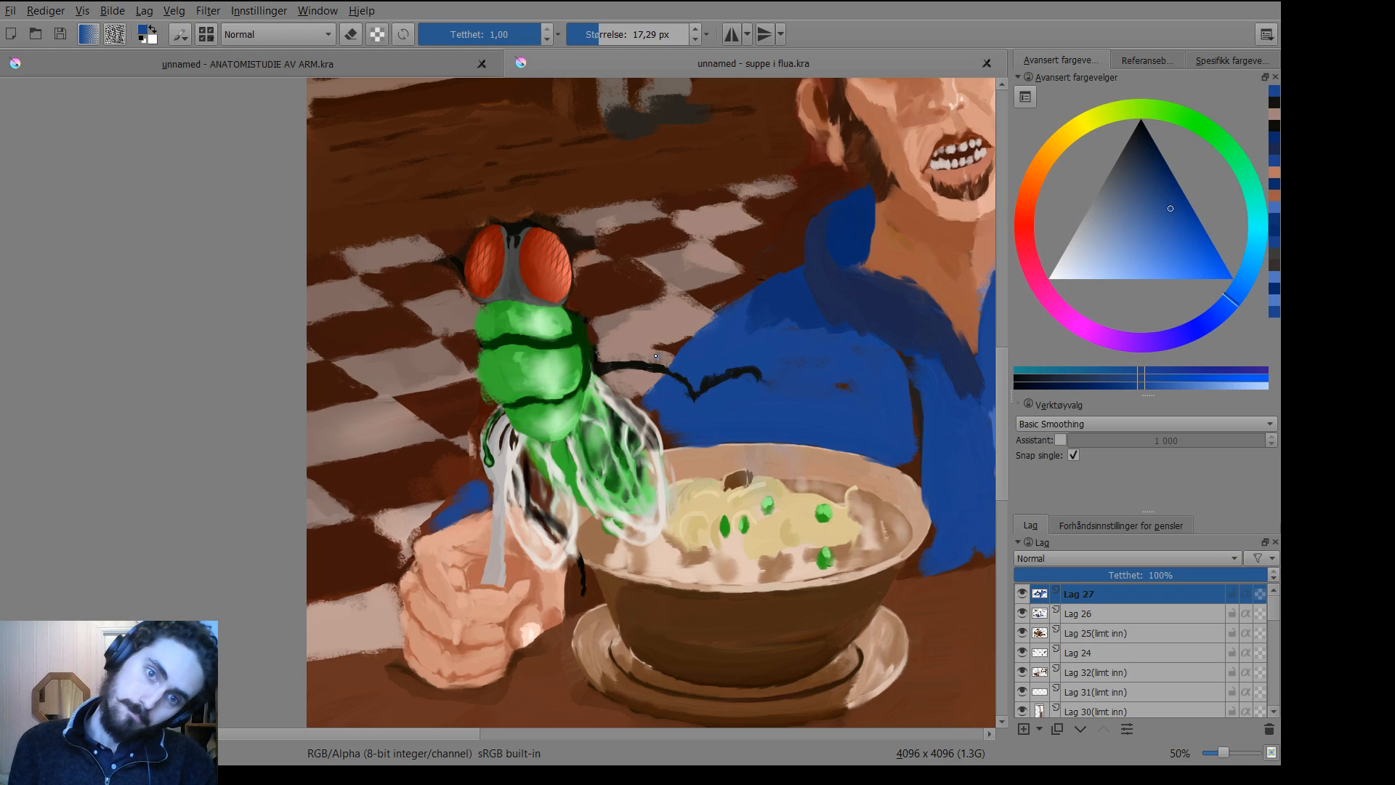
left_click(617, 346, "ctrl")
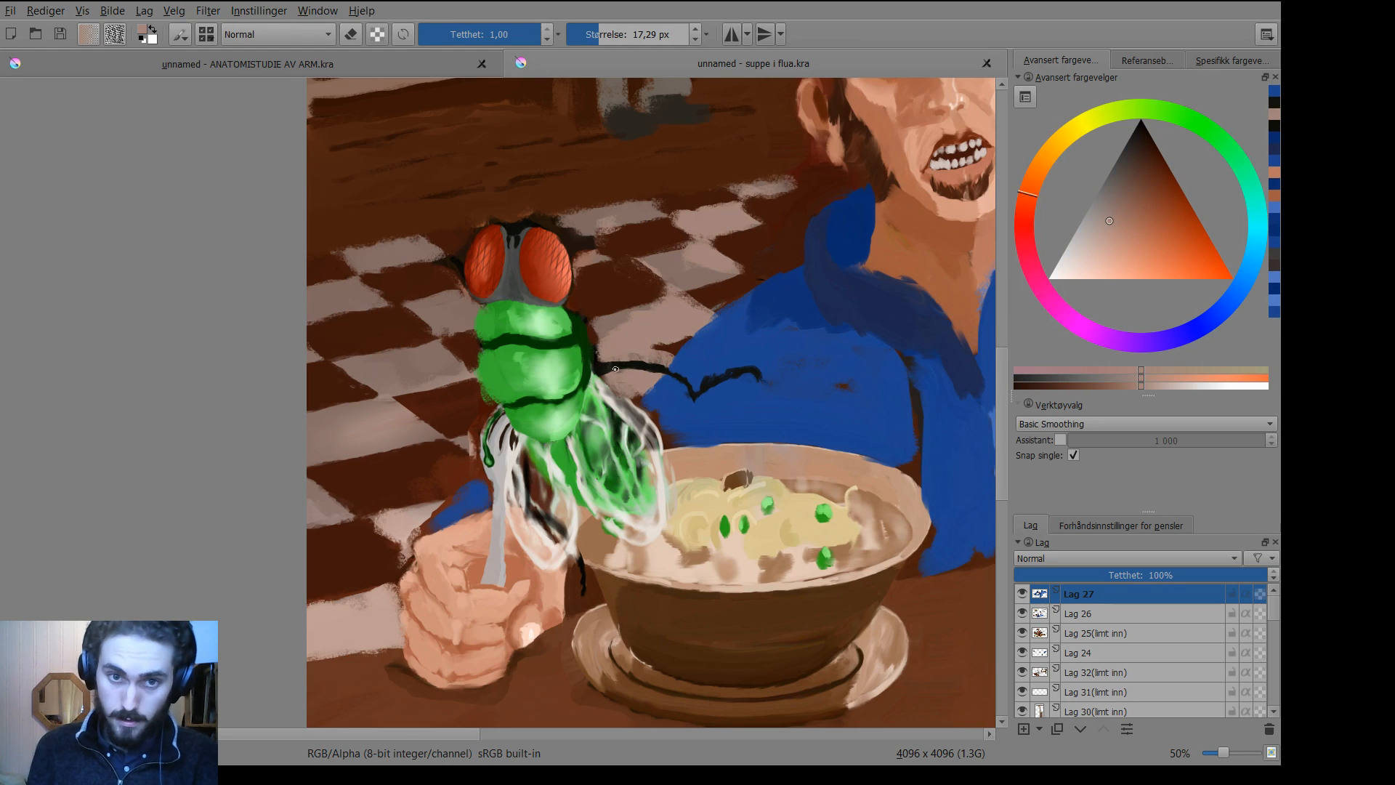
left_click_drag(641, 373, 647, 371)
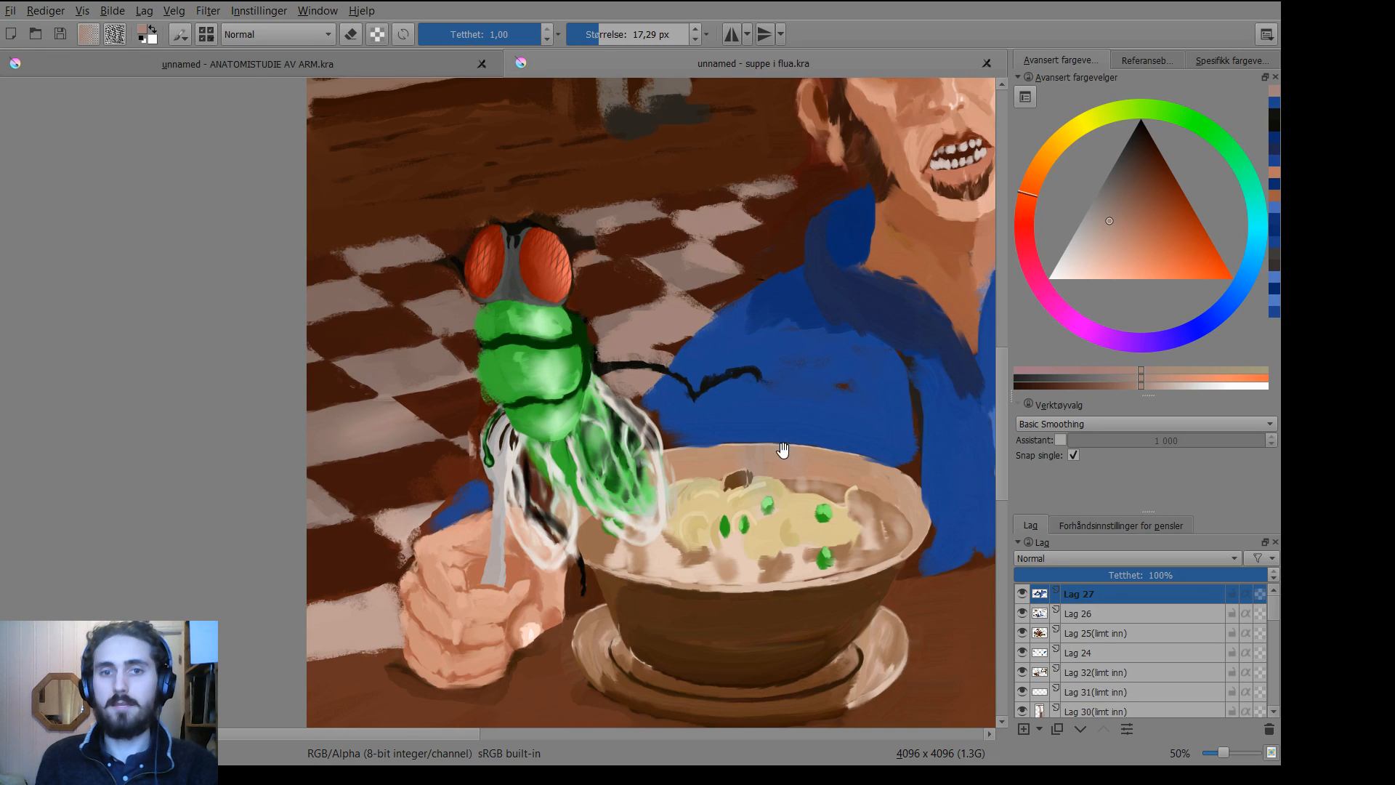
Toggle the visibility of Lag 27, Lag 26 and Lag 25 to examine what each layer contributes to the painting.
left_click_drag(778, 446, 729, 394)
left_click(1023, 594)
left_click(1023, 613)
left_click(1023, 634)
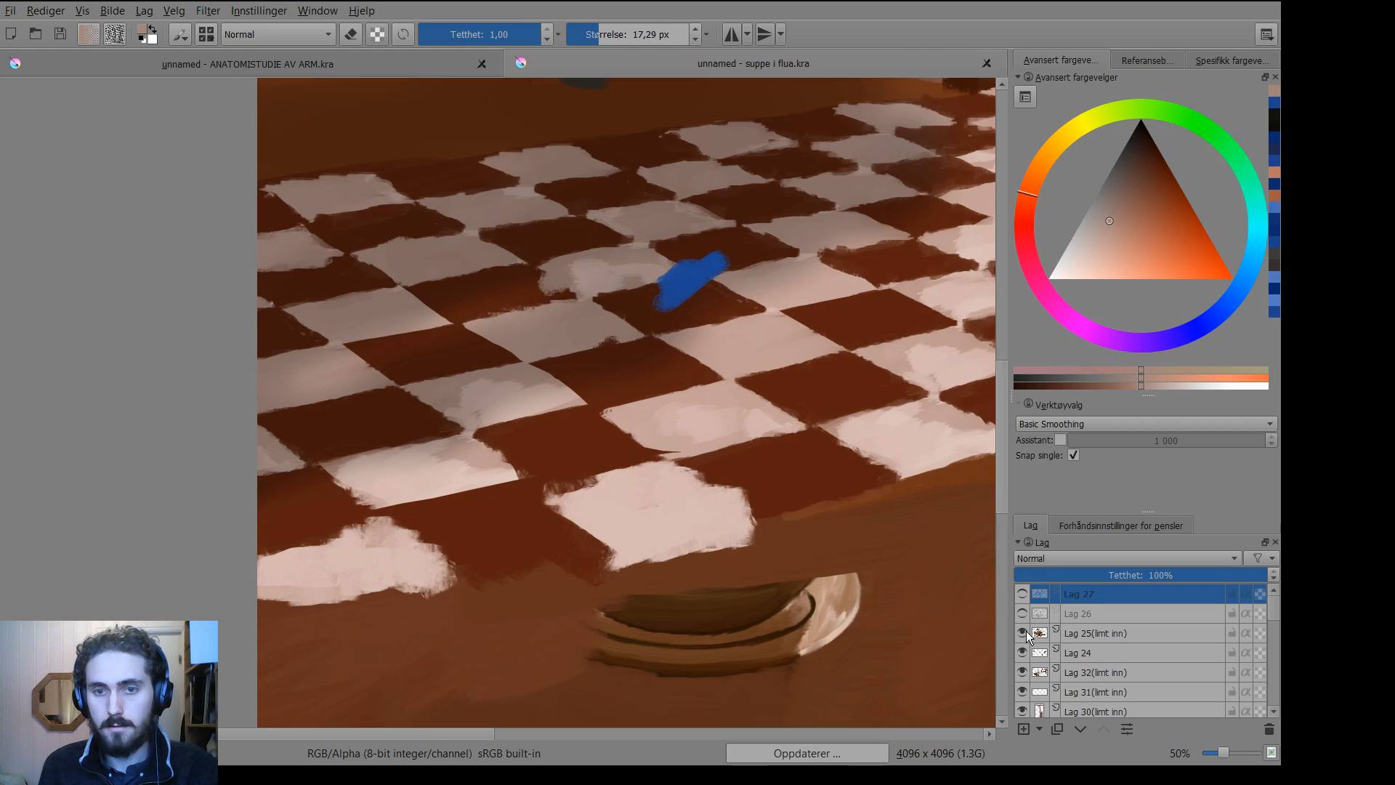
left_click(1023, 633)
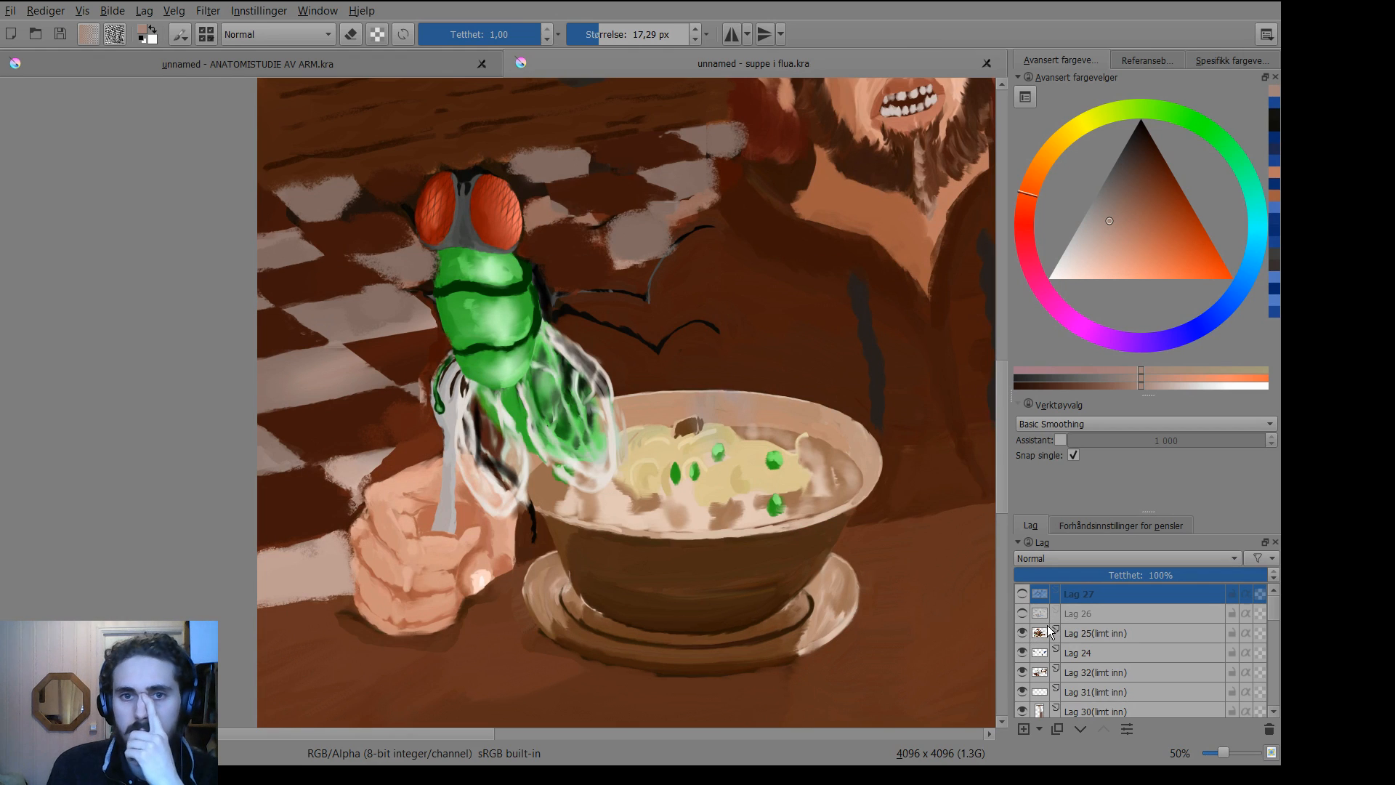
left_click(1023, 615)
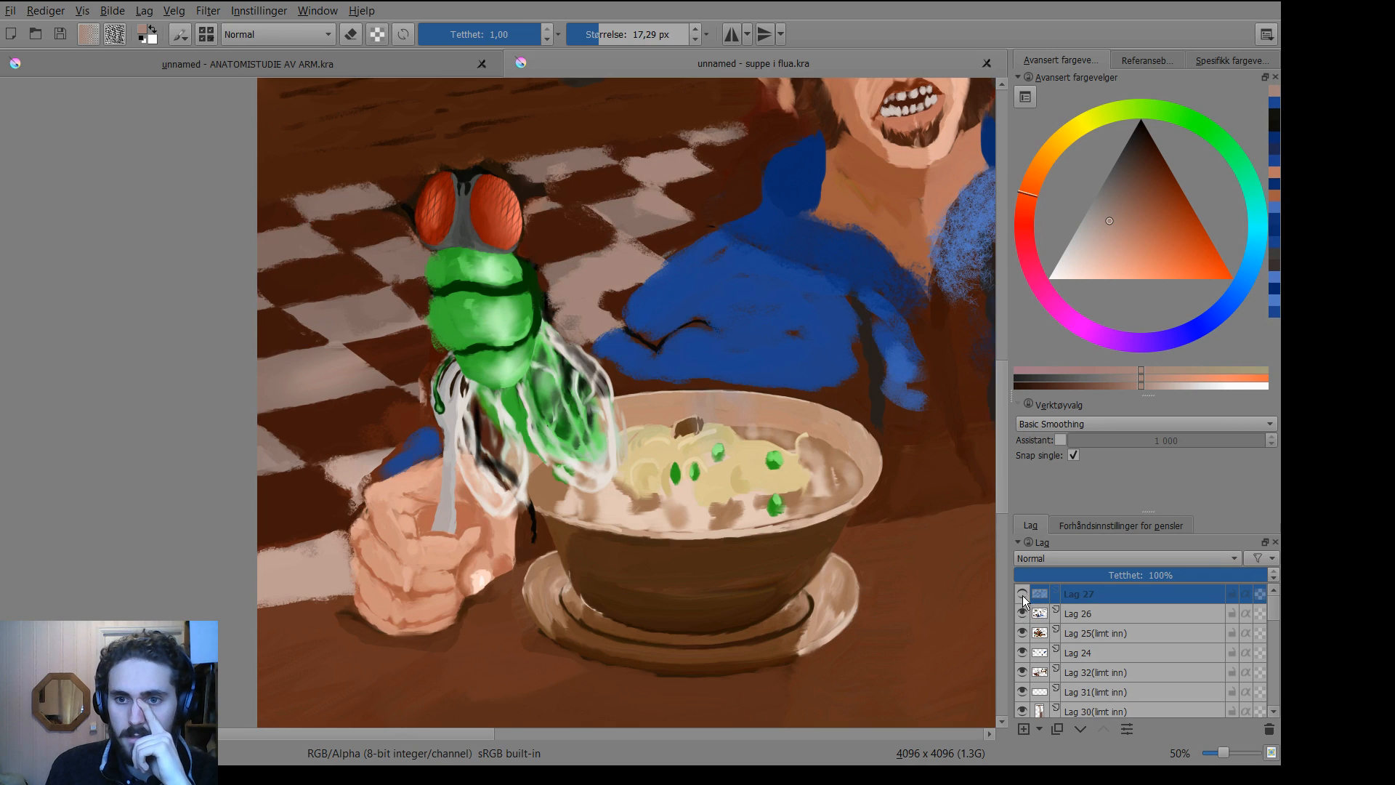
left_click(1023, 594)
left_click(1023, 633)
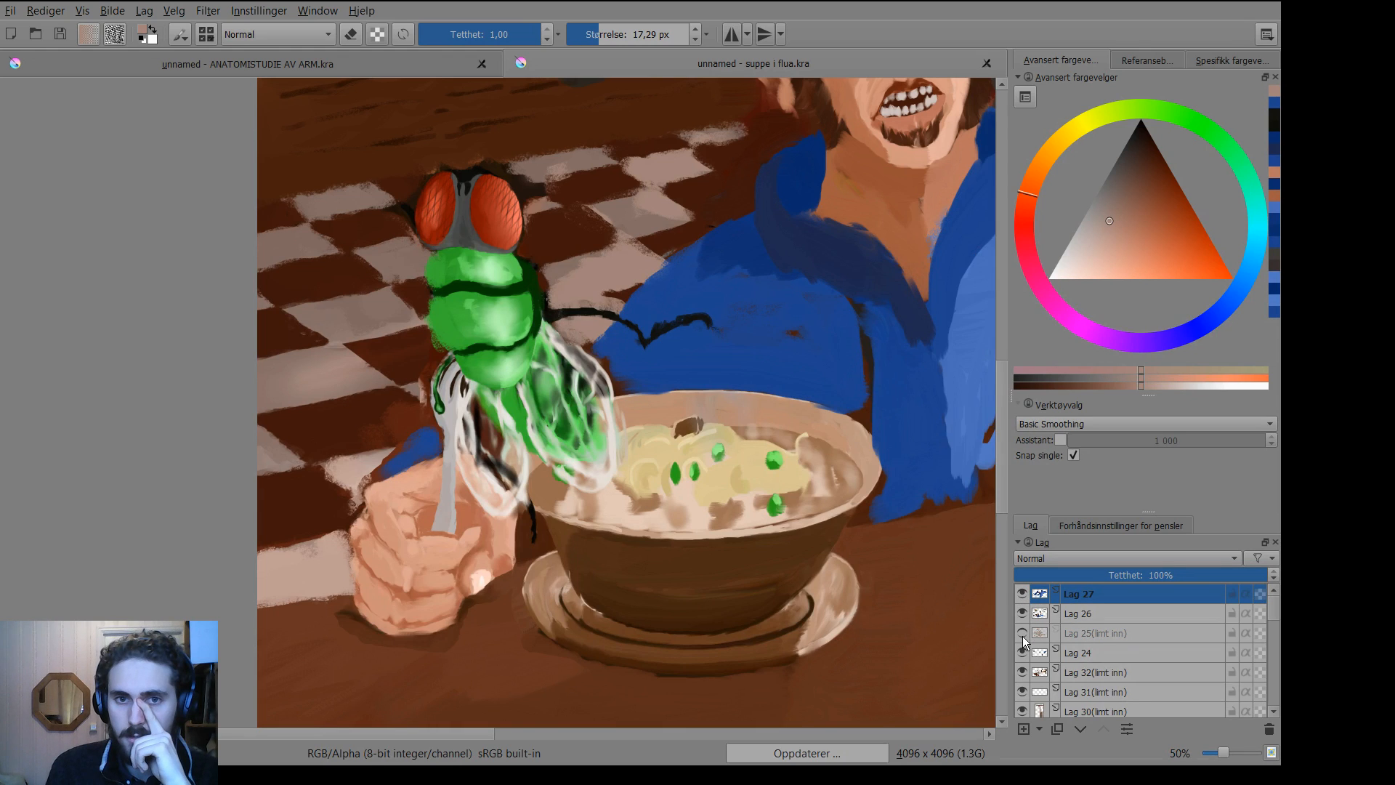
left_click(1024, 633)
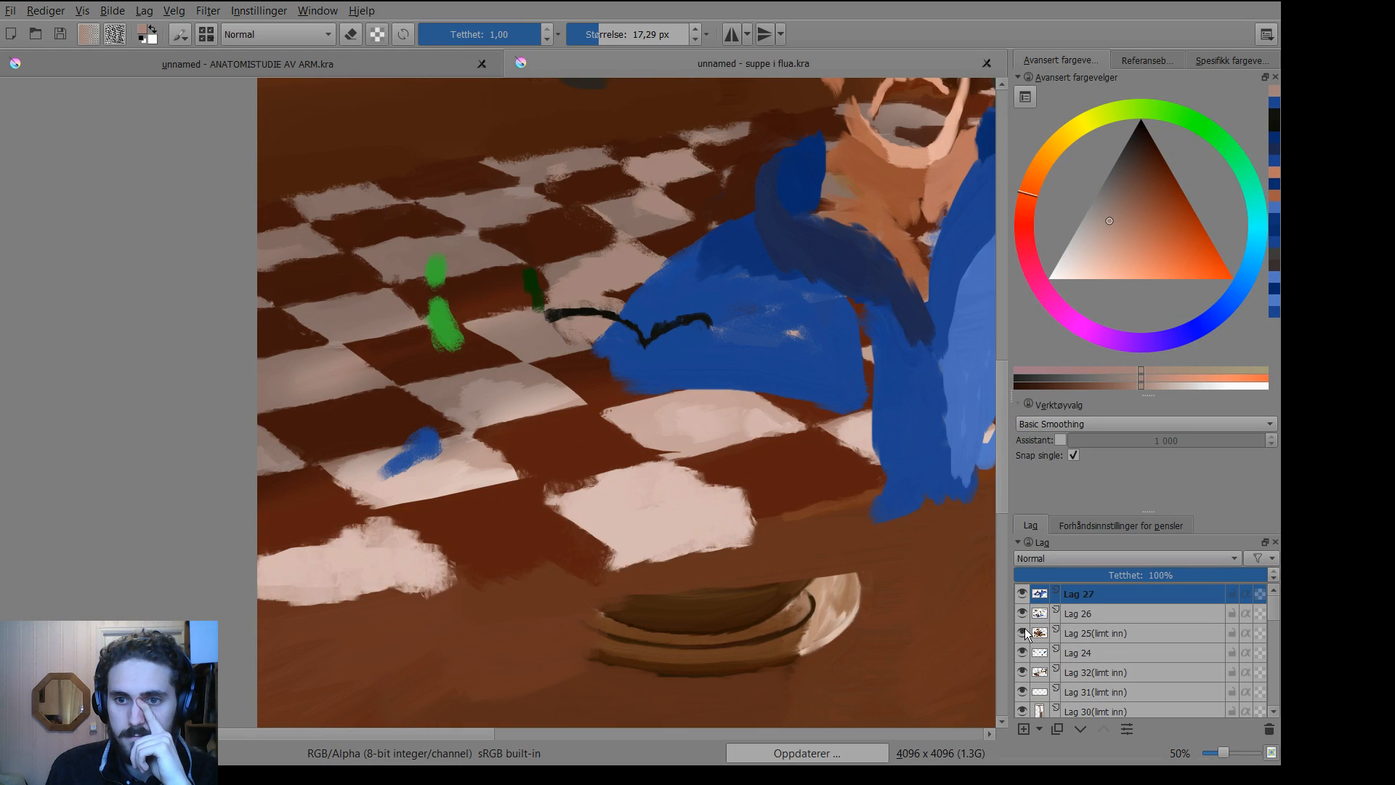
left_click(1024, 614)
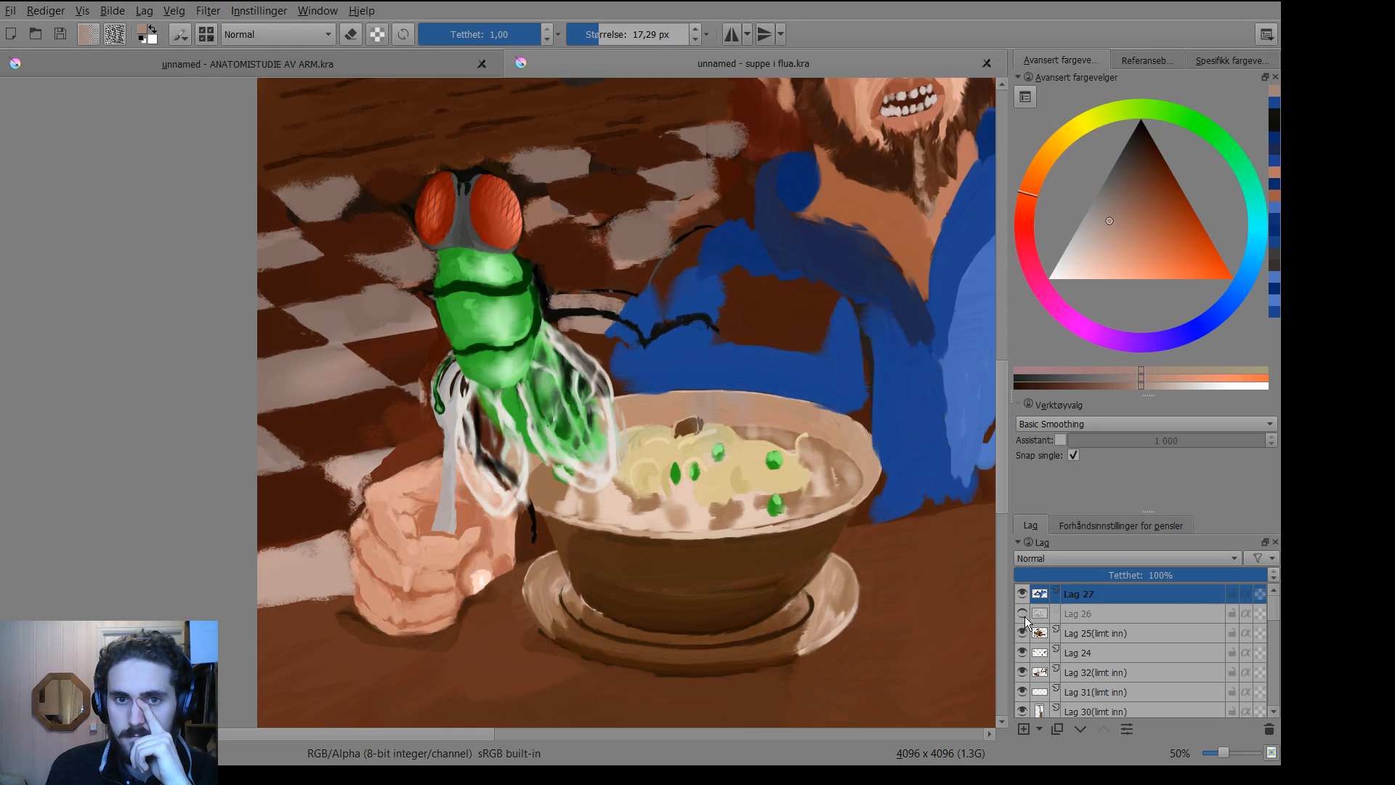
left_click(1024, 615)
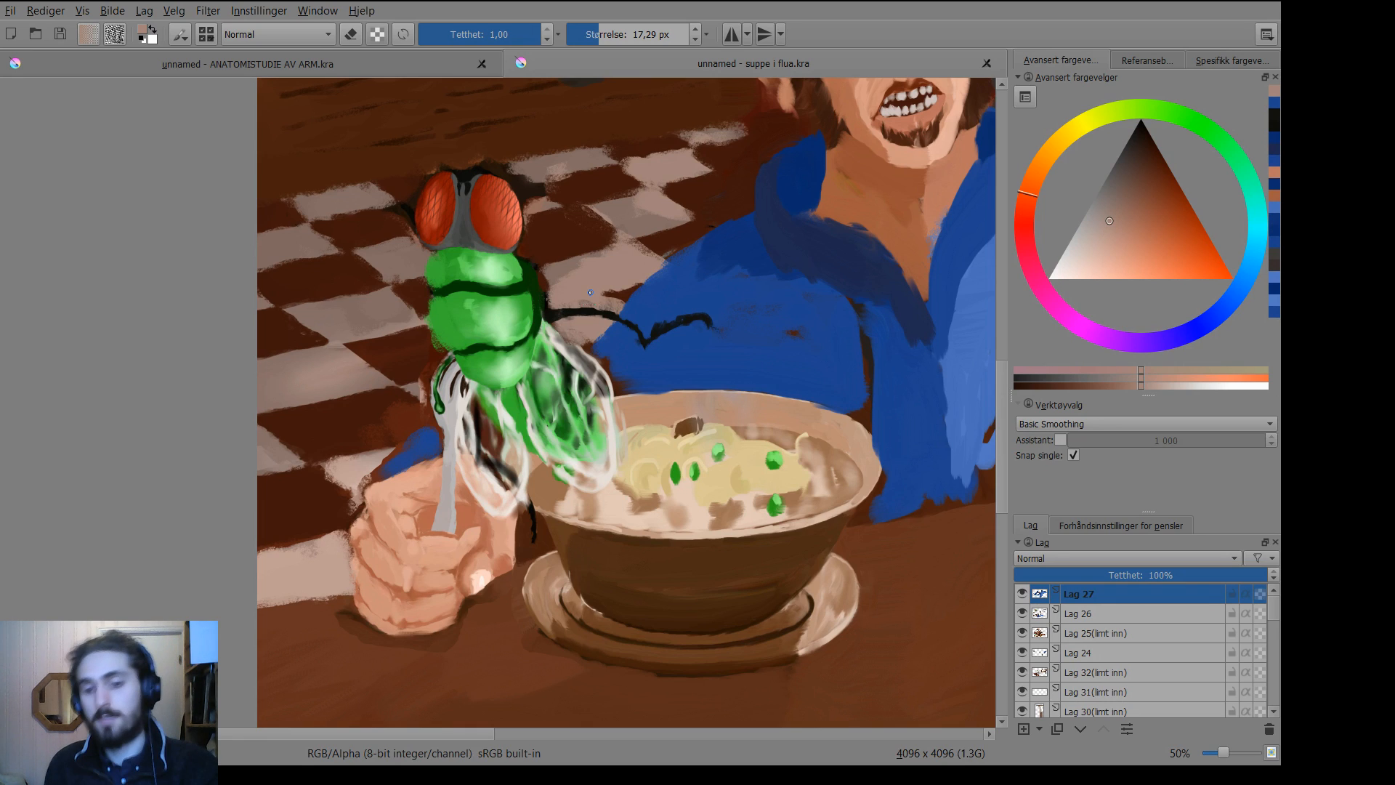
Sample the fly's black and paint two raised, jointed front legs, one on each side of its head, with the 17.29 px brush.
key("p")
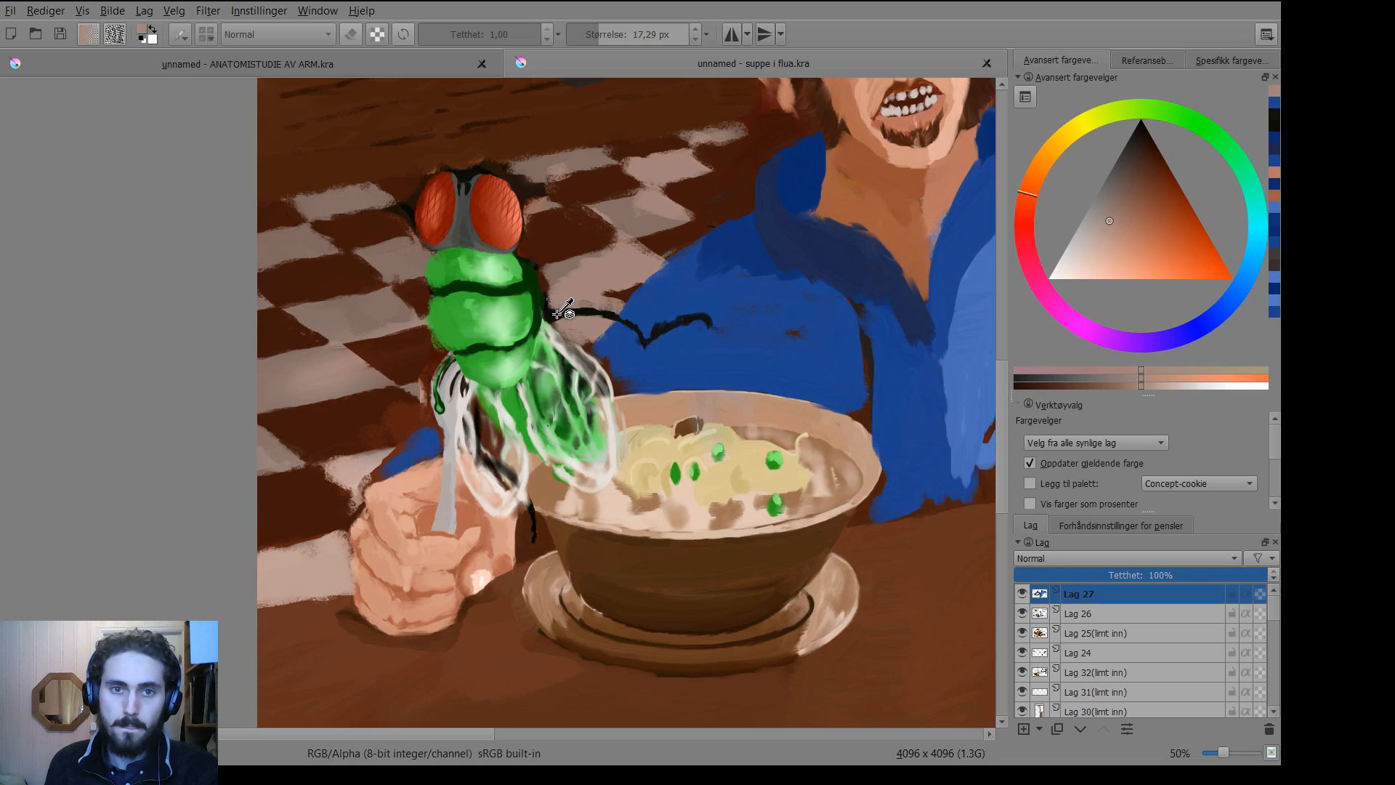
left_click(565, 325)
key("b")
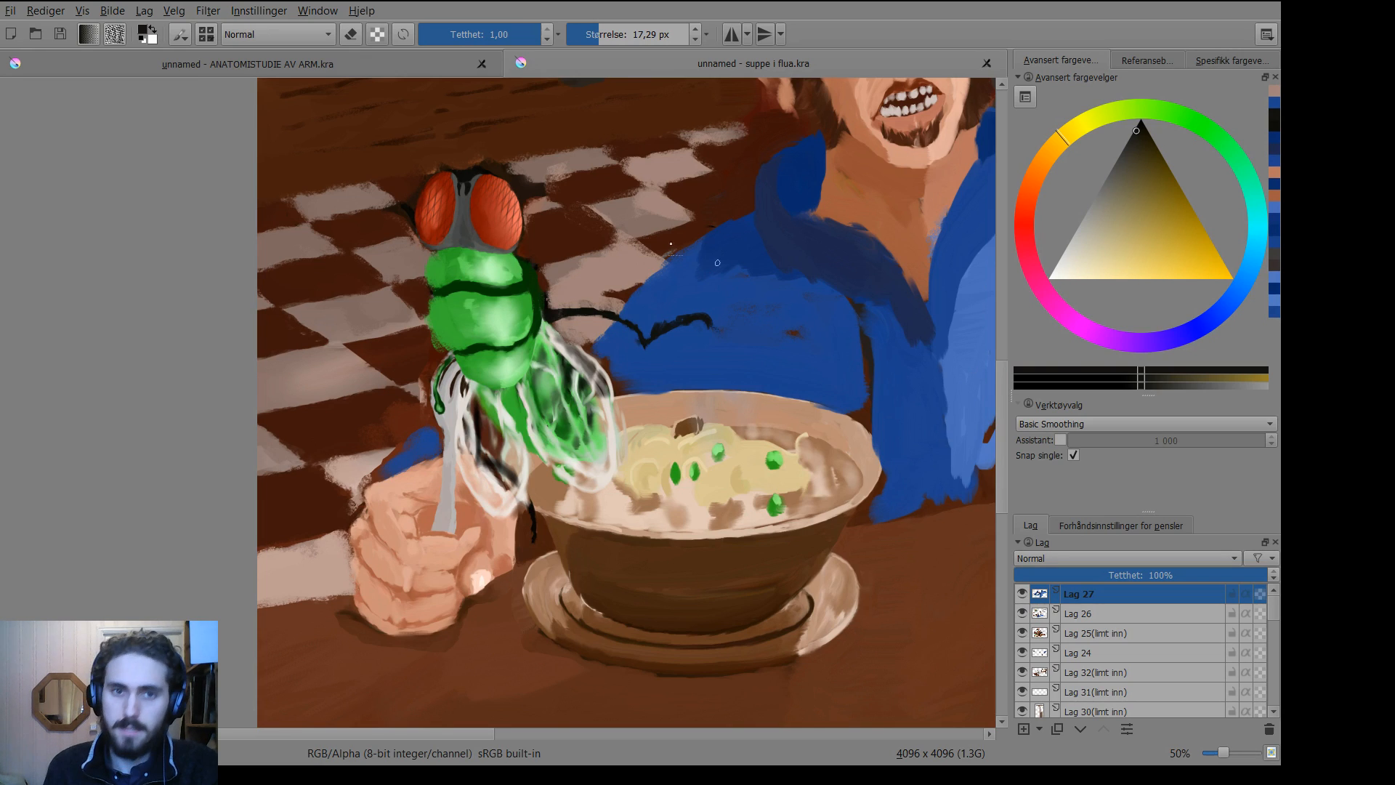
mouse_move(546, 289)
left_mouse_down()
mouse_move(575, 231)
mouse_move(579, 176)
mouse_move(599, 158)
mouse_move(548, 296)
mouse_move(575, 239)
mouse_move(551, 284)
left_mouse_up()
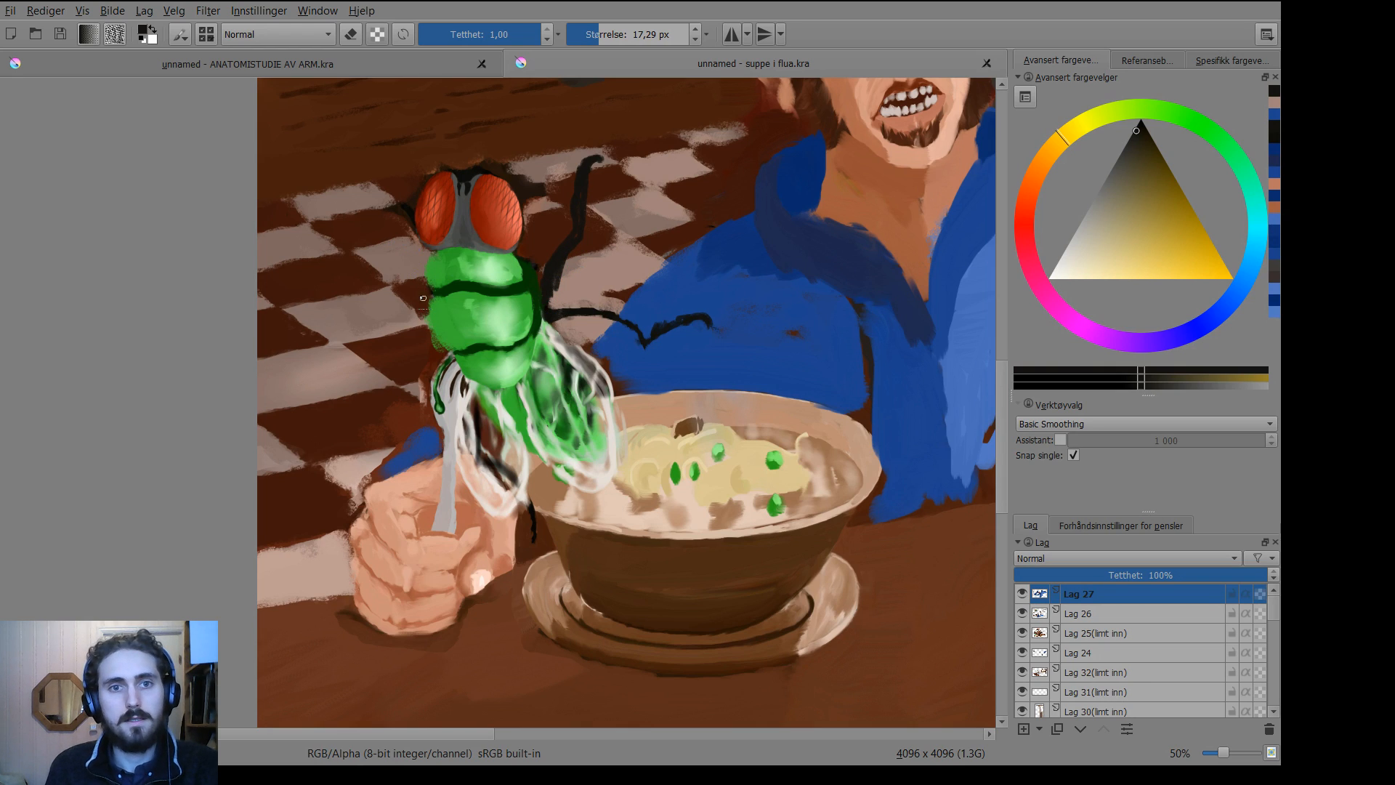
mouse_move(419, 258)
left_mouse_down()
mouse_move(424, 271)
mouse_move(413, 245)
left_mouse_up()
left_click_drag(409, 232, 338, 129)
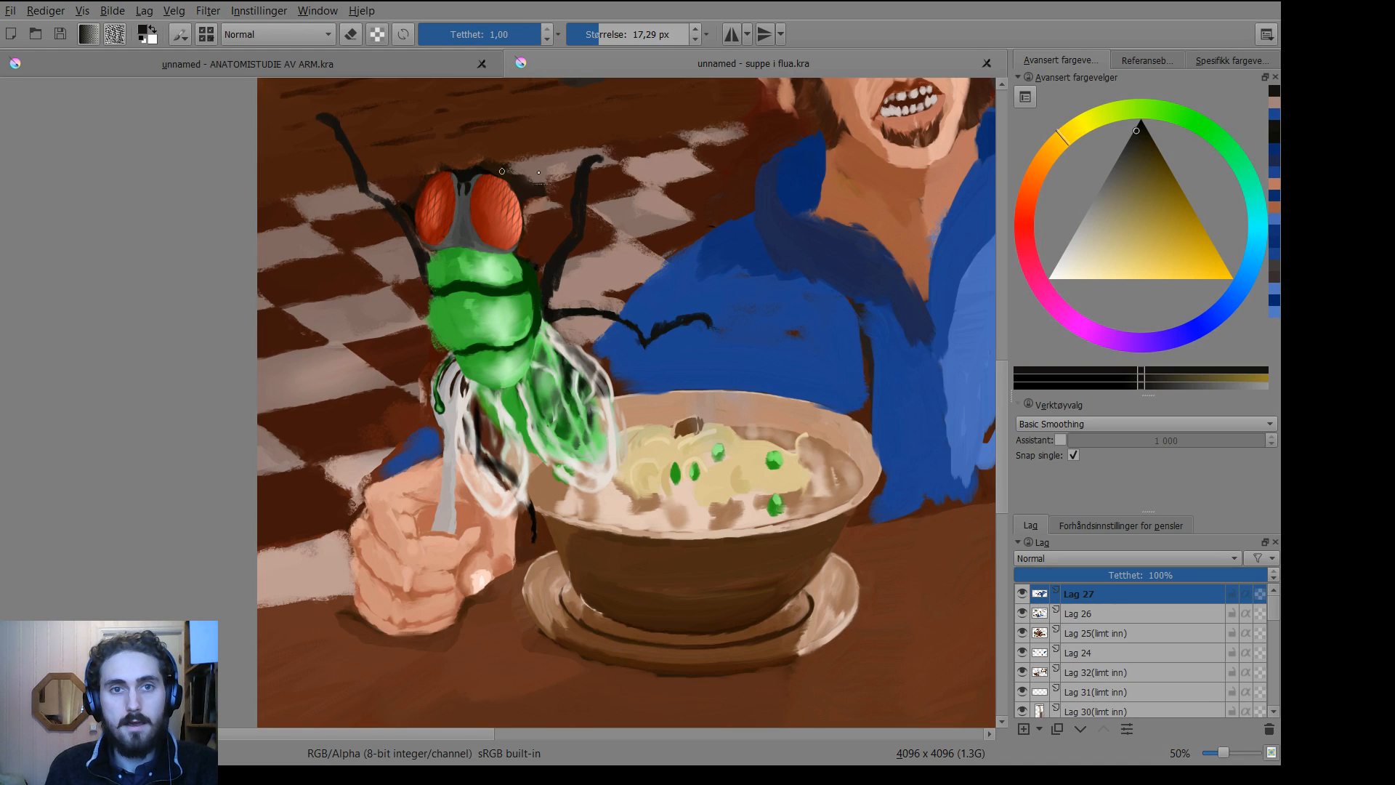
mouse_move(597, 159)
left_mouse_down()
mouse_move(612, 168)
mouse_move(612, 156)
left_mouse_up()
left_click_drag(609, 301, 628, 274)
Paint the fly's bent hind leg from its lower abdomen out across the floor tiles with a 30.37 px black brush.
scroll(635, 275, "up", 3)
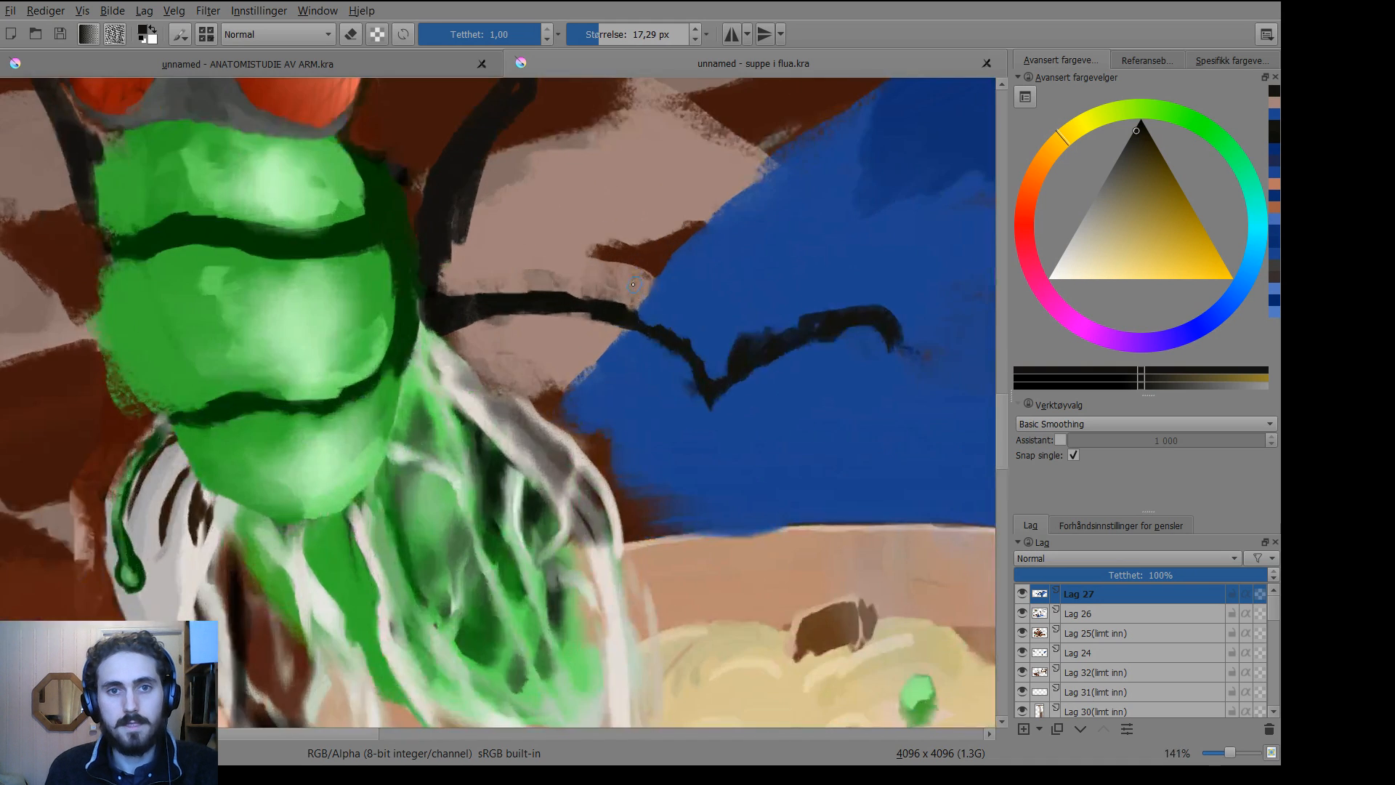
scroll(640, 268, "down", 4)
scroll(640, 268, "down", 1)
scroll(631, 275, "up", 1)
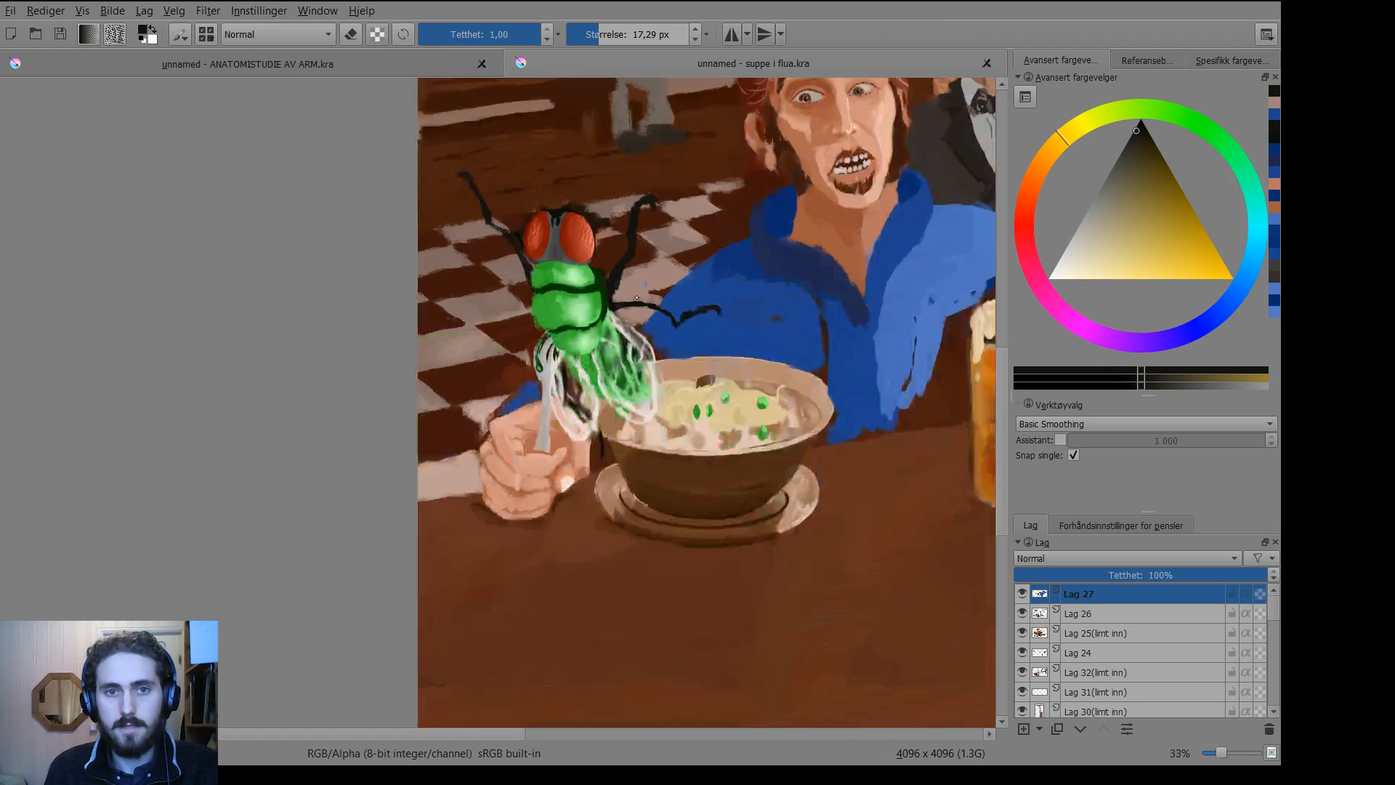
left_click_drag(633, 261, 639, 278)
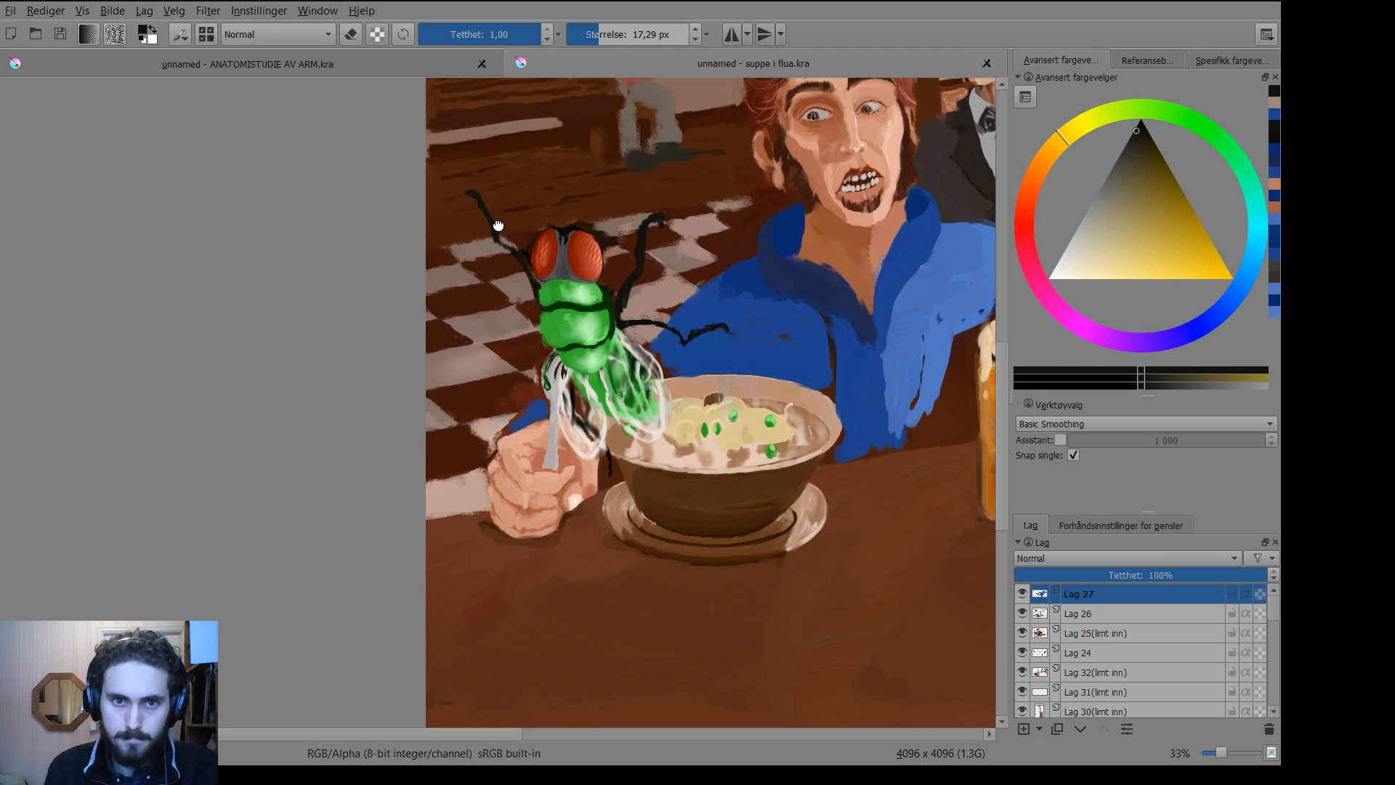
left_click_drag(498, 225, 508, 248)
scroll(544, 348, "up", 2)
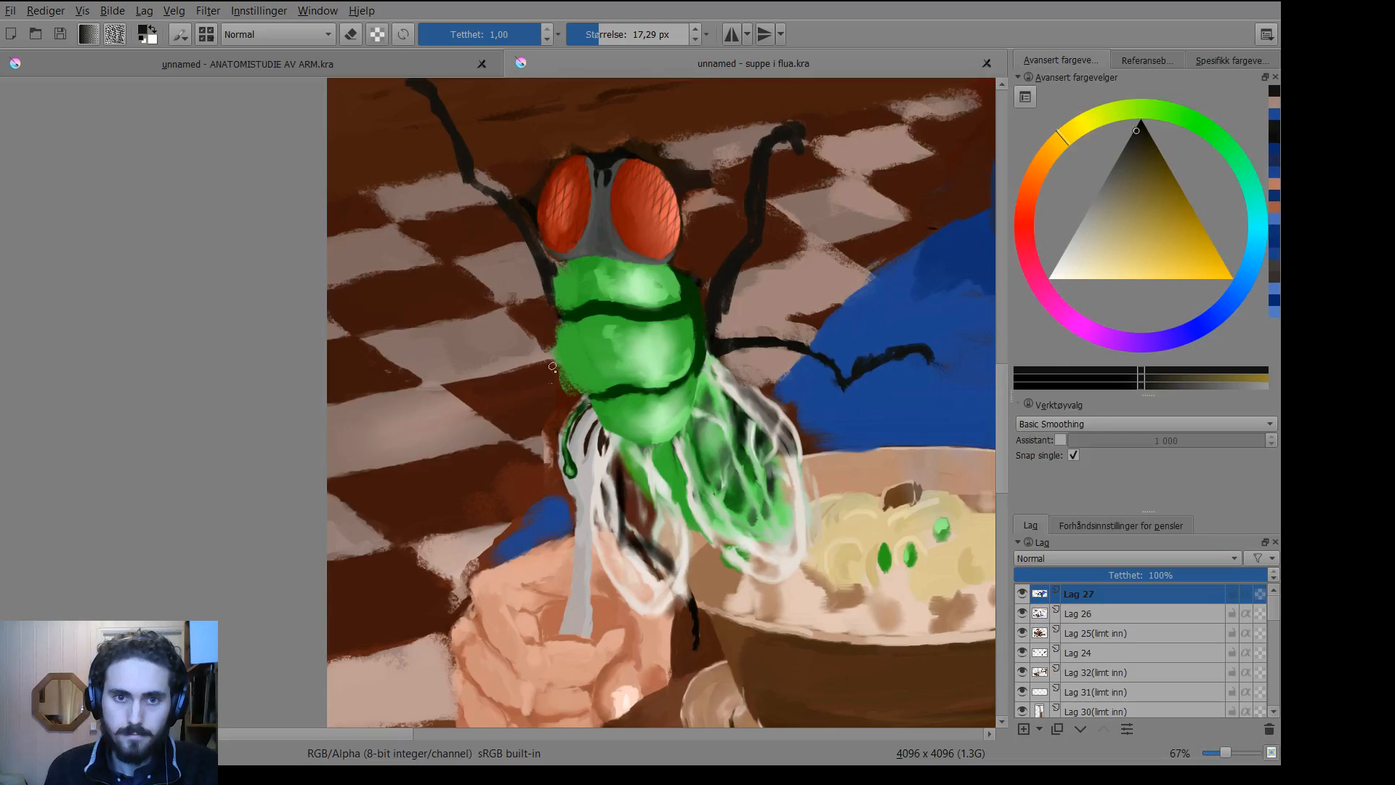
mouse_move(562, 375)
left_mouse_down()
mouse_move(551, 407)
mouse_move(558, 383)
mouse_move(407, 536)
mouse_move(476, 437)
mouse_move(566, 382)
mouse_move(534, 407)
mouse_move(551, 389)
mouse_move(537, 396)
mouse_move(510, 373)
mouse_move(520, 402)
left_mouse_up()
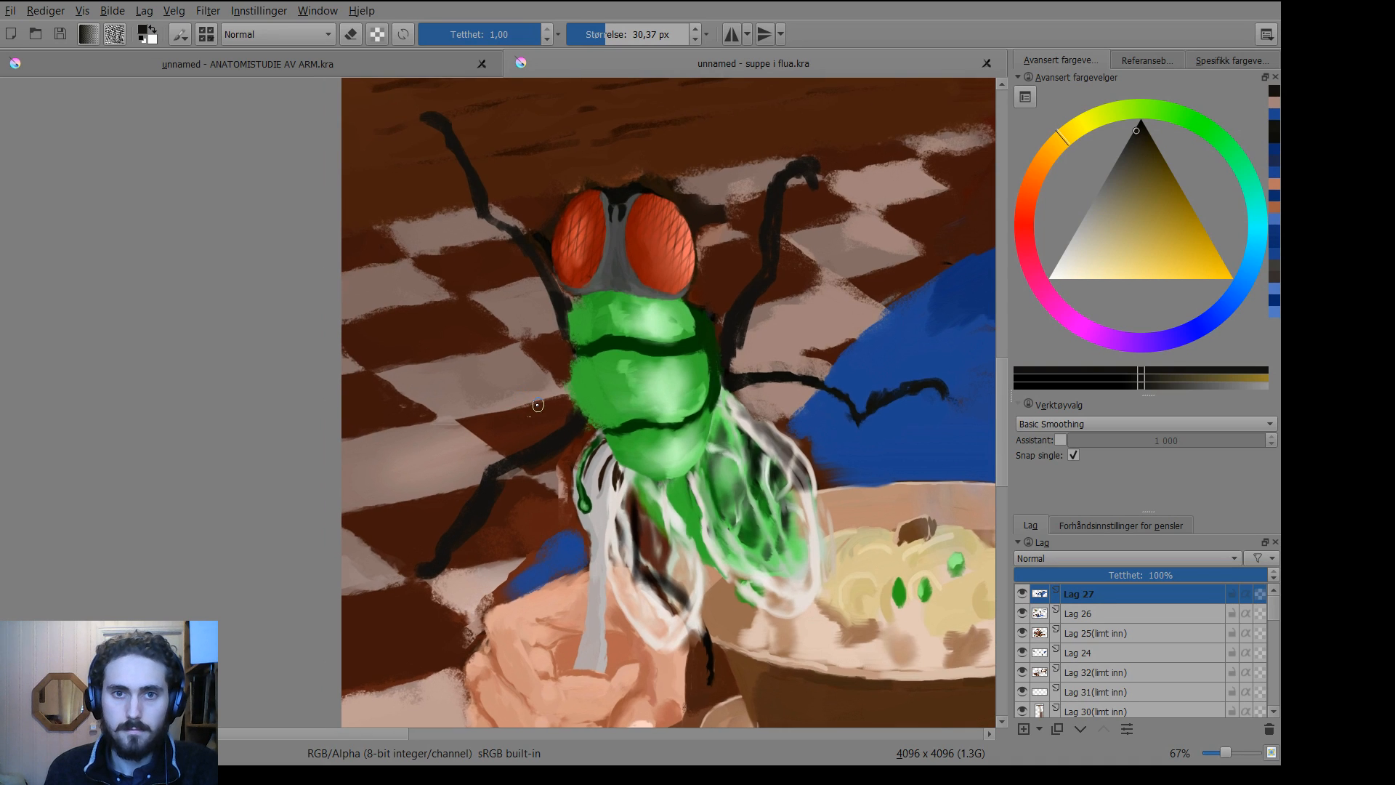
Paint another black fly leg from behind the wing over the bowl's rim, ending in the soup.
scroll(519, 402, "down", 2)
left_click_drag(618, 436, 558, 434)
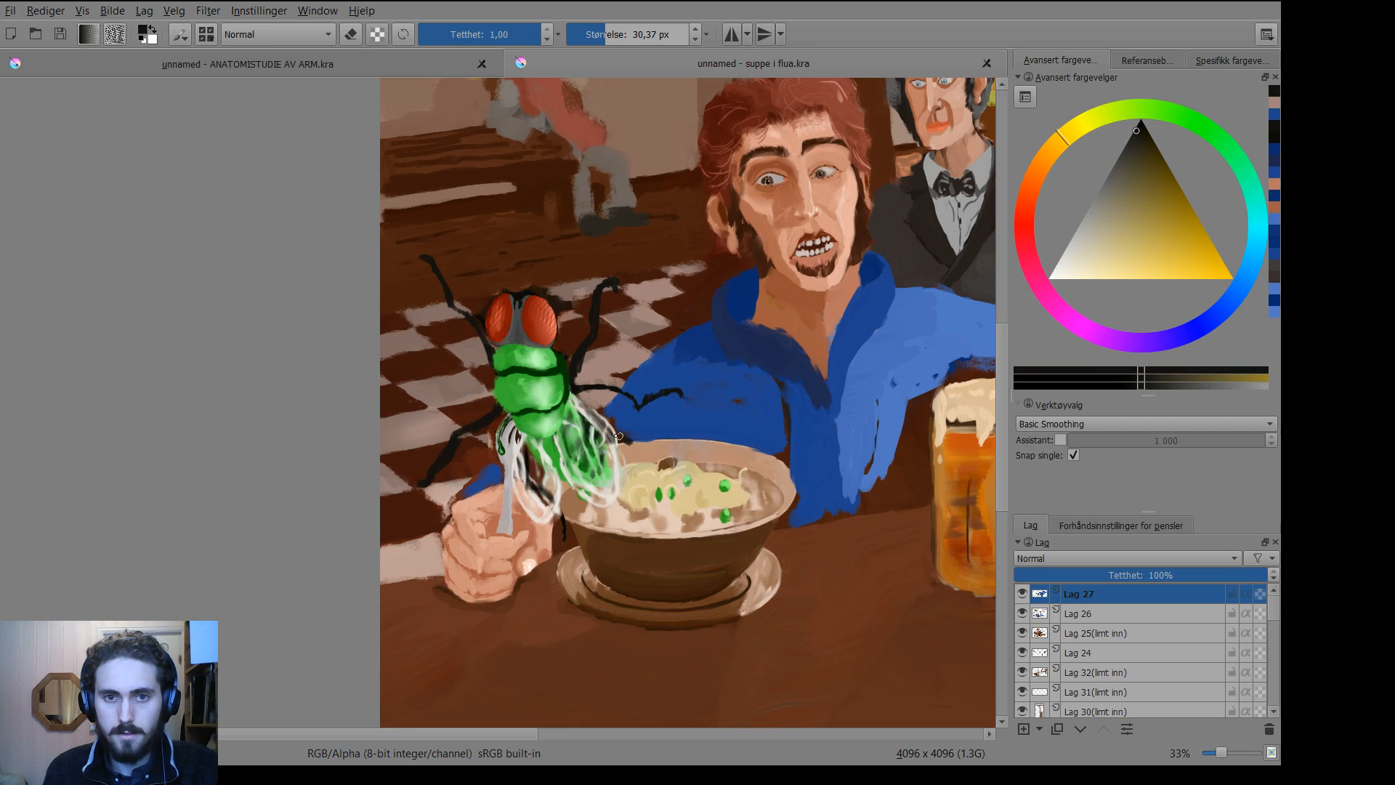
mouse_move(645, 445)
left_mouse_down()
mouse_move(665, 471)
mouse_move(610, 424)
left_mouse_up()
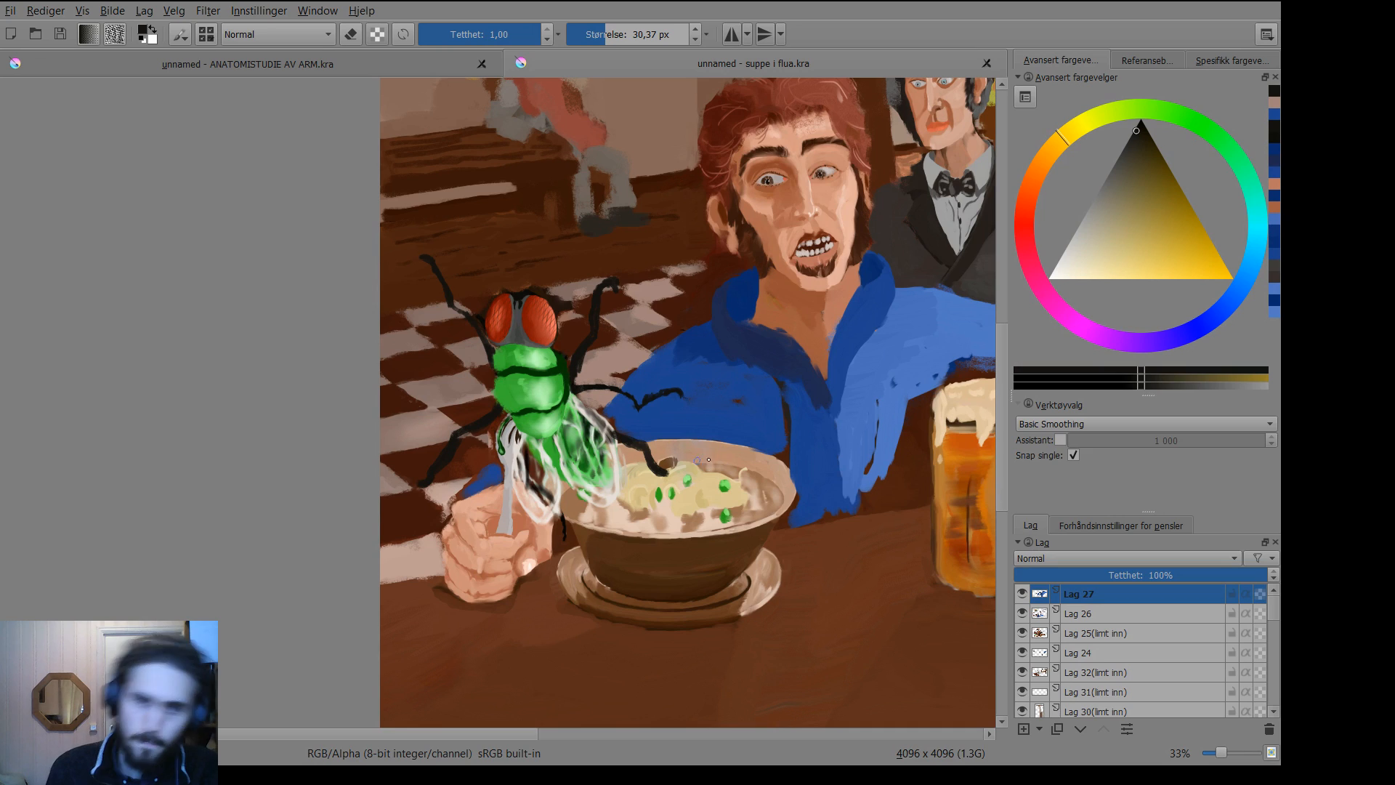
Trim the edges of the fly's leg over the bowl with sampled noodle yellow and bowl-rim tan.
key("p")
left_click(670, 474)
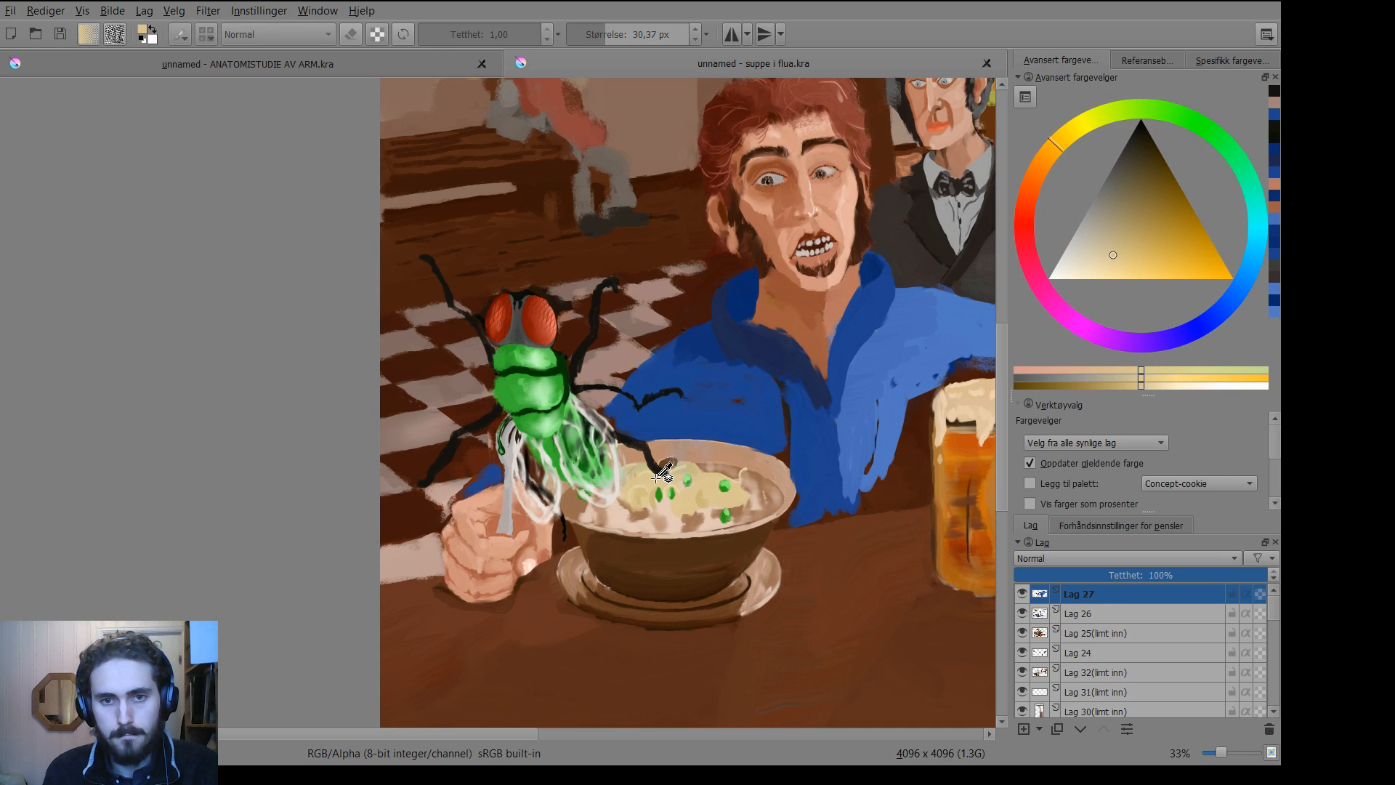
key("b")
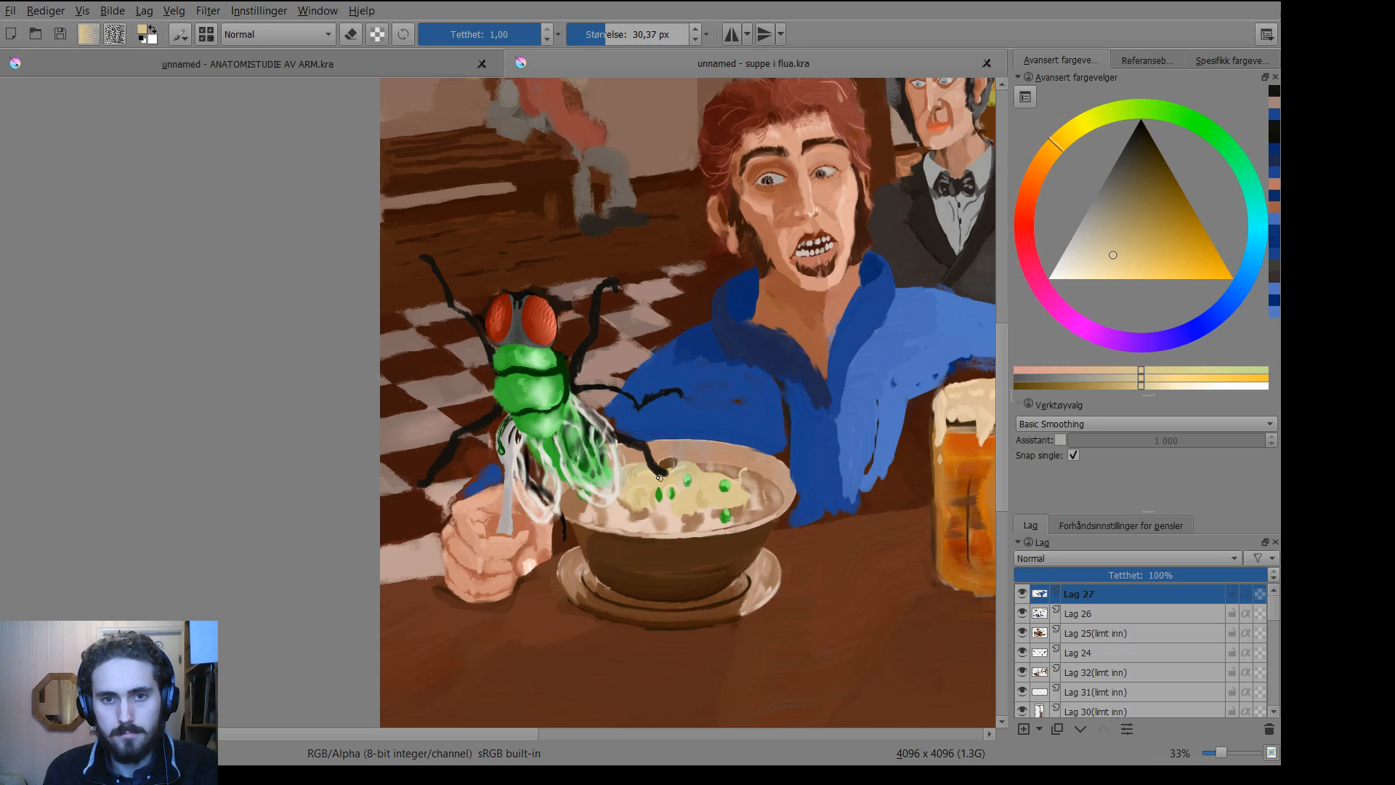
left_click(655, 473)
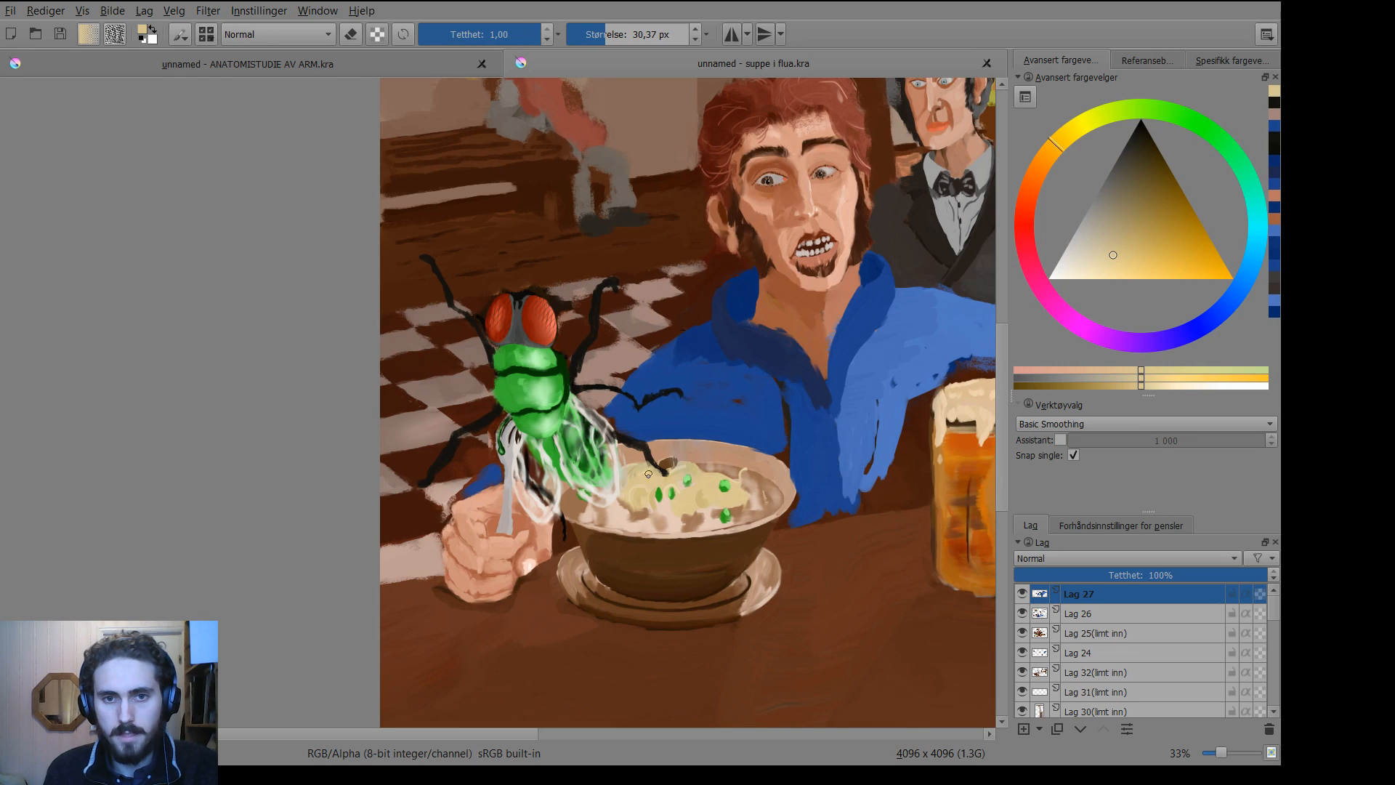
key("p")
left_click(640, 455)
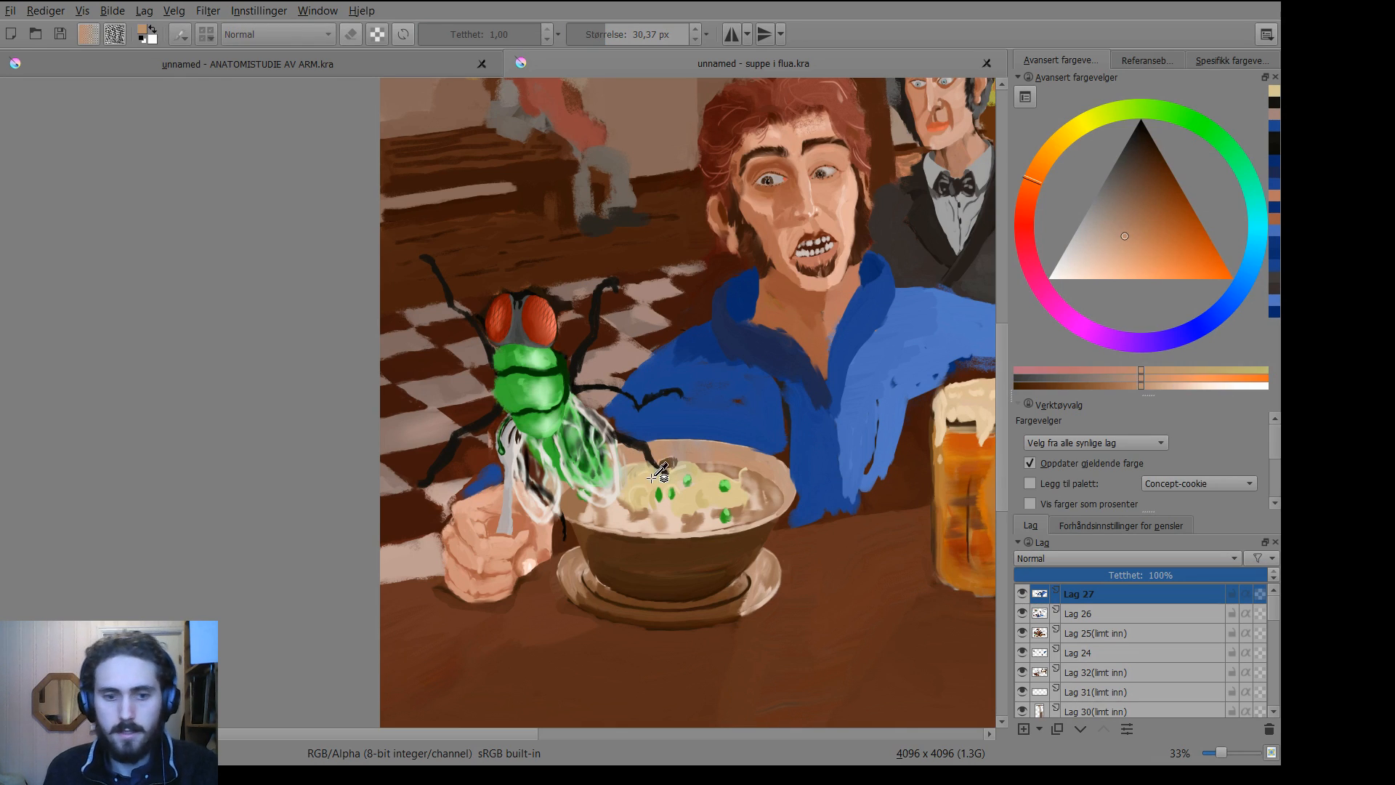
key("b")
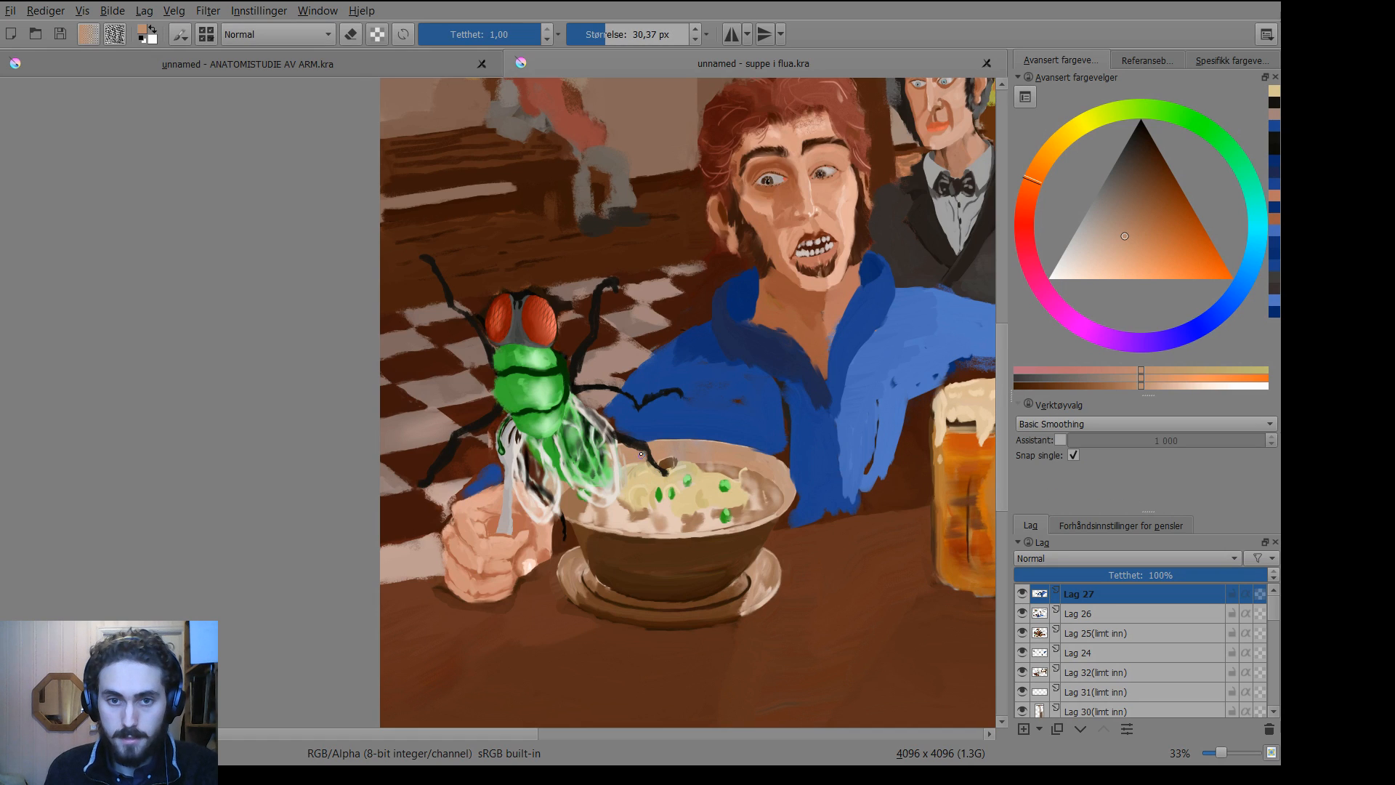
left_click(641, 452)
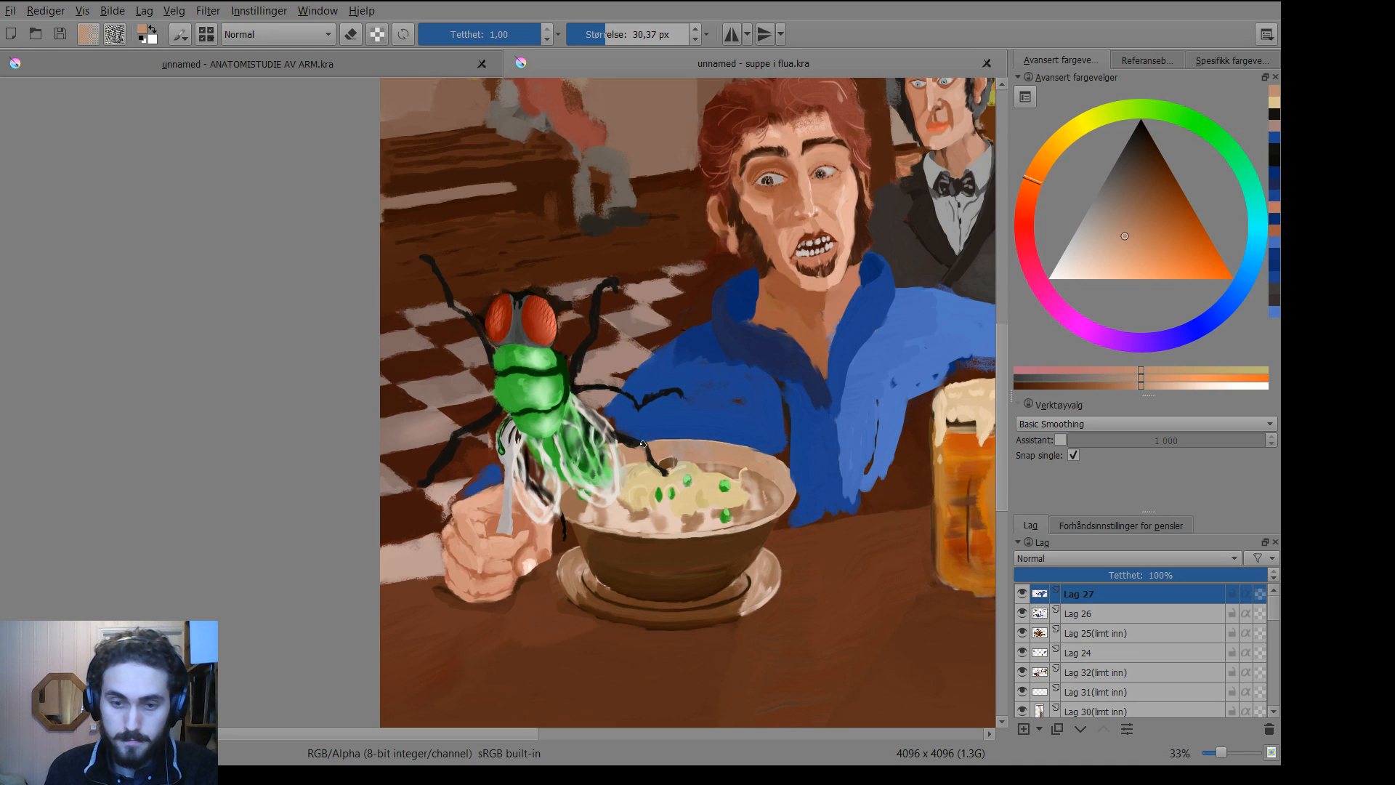
Sample the jacket blue and paint over the sleeve's edge near the fly and the dark marks on the jacket front.
key("p")
left_click(640, 423)
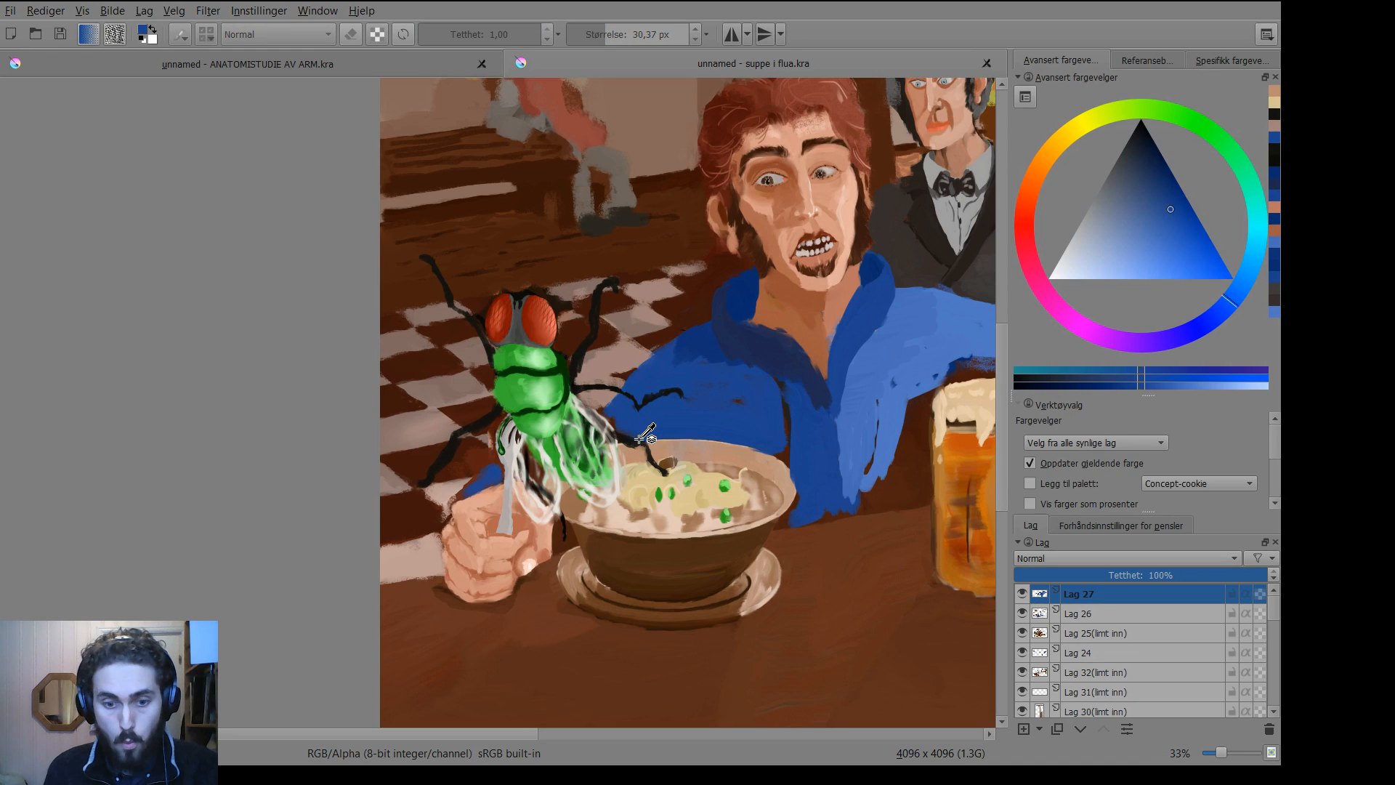
key("b")
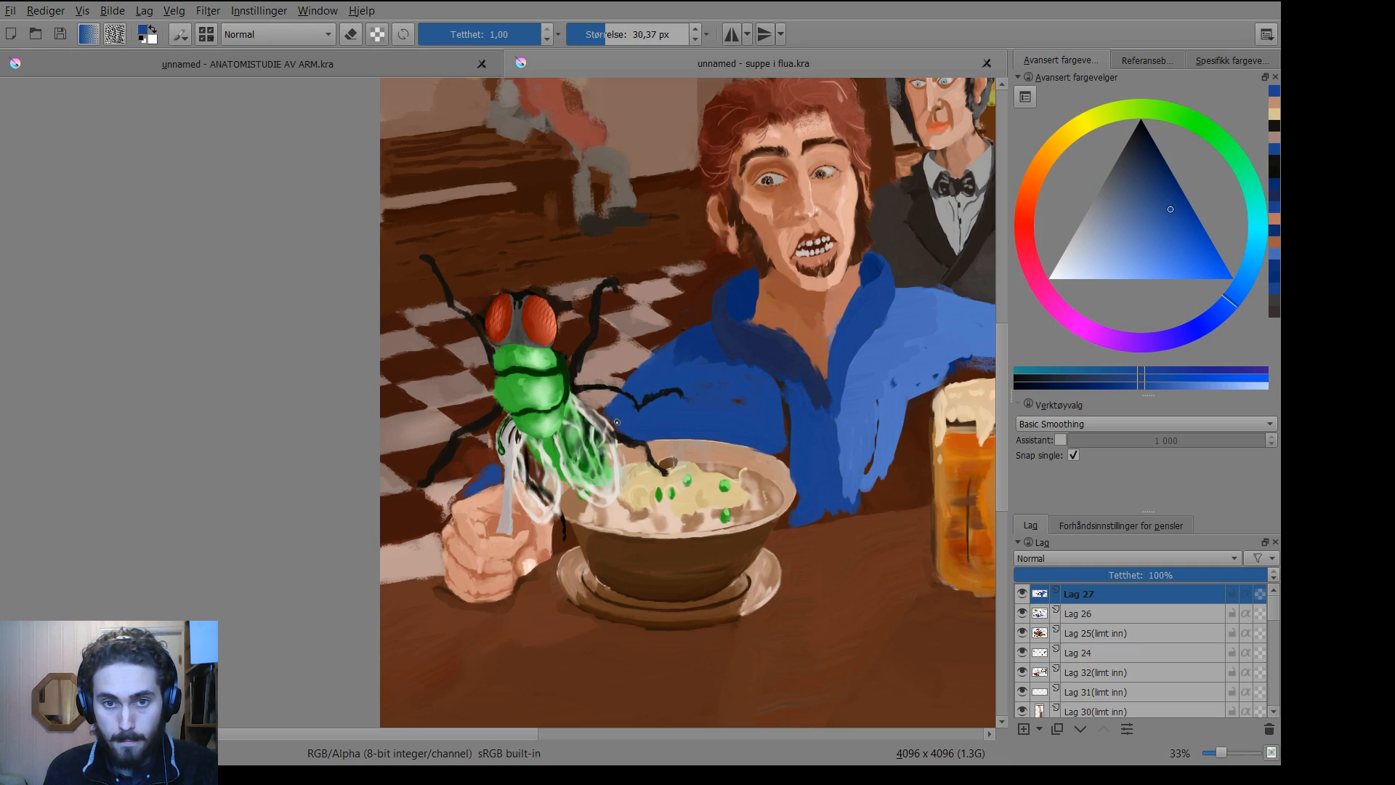
left_click_drag(607, 403, 603, 412)
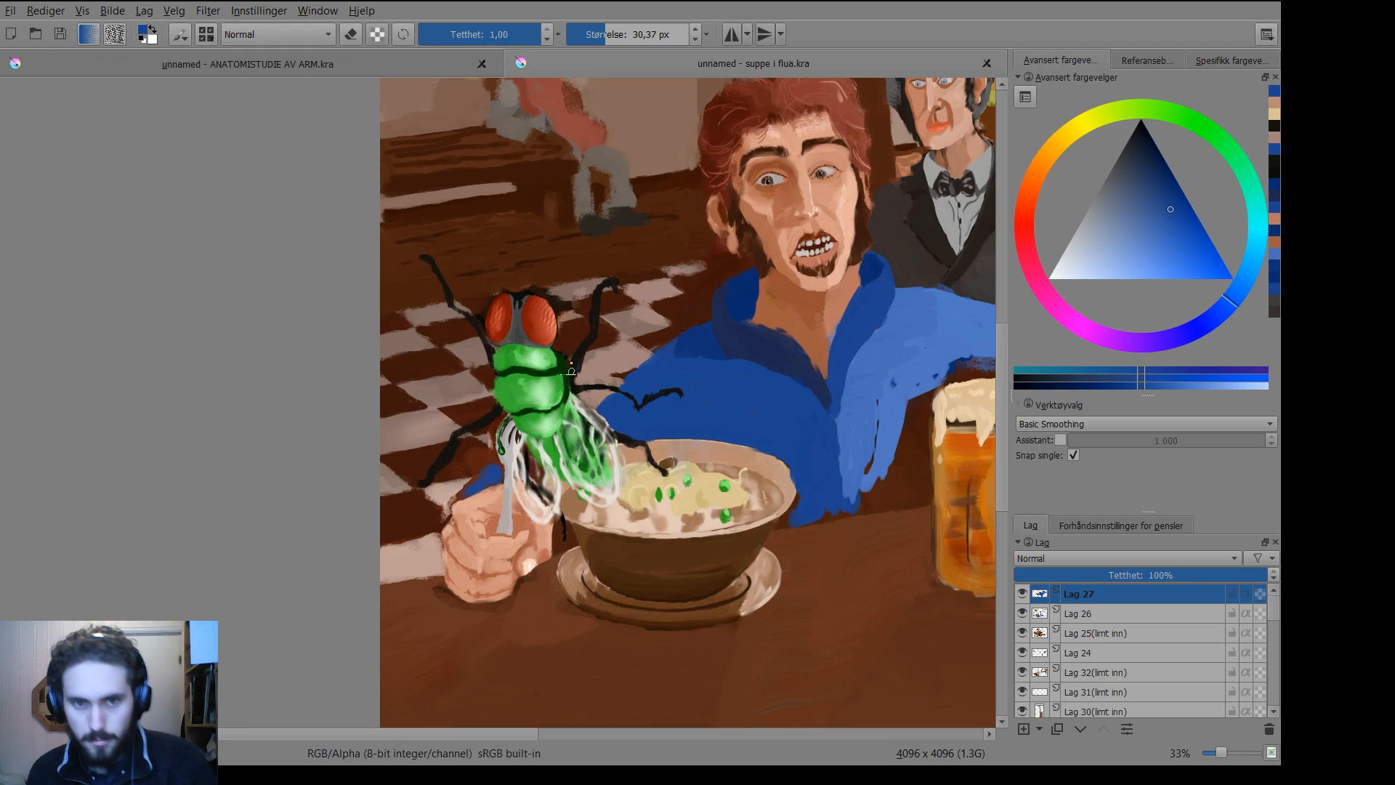
Paint out the fly's raised front leg nearest the man with sampled dark-brown and pale floor-tile colours, and save the painting.
left_click(590, 348, "ctrl")
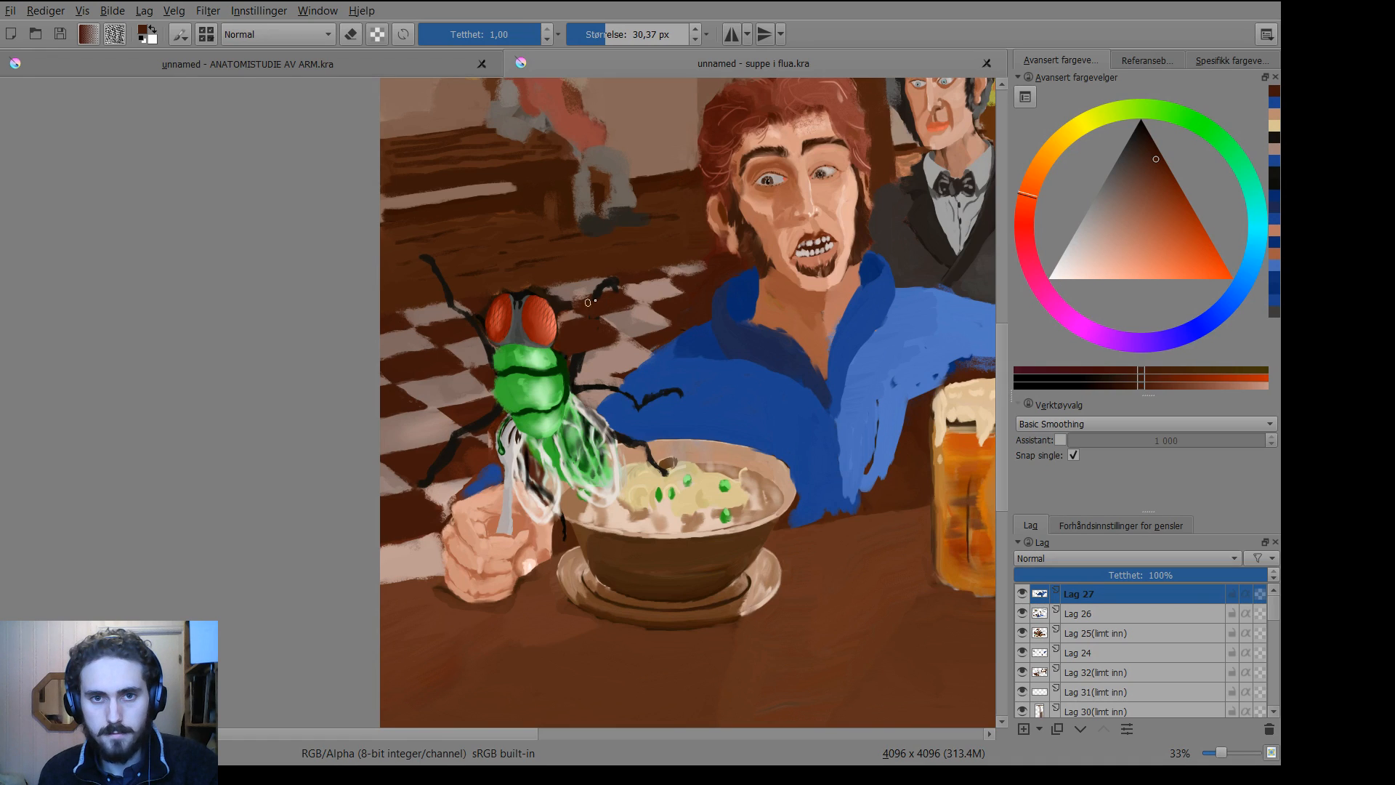
key("p")
left_click(586, 295)
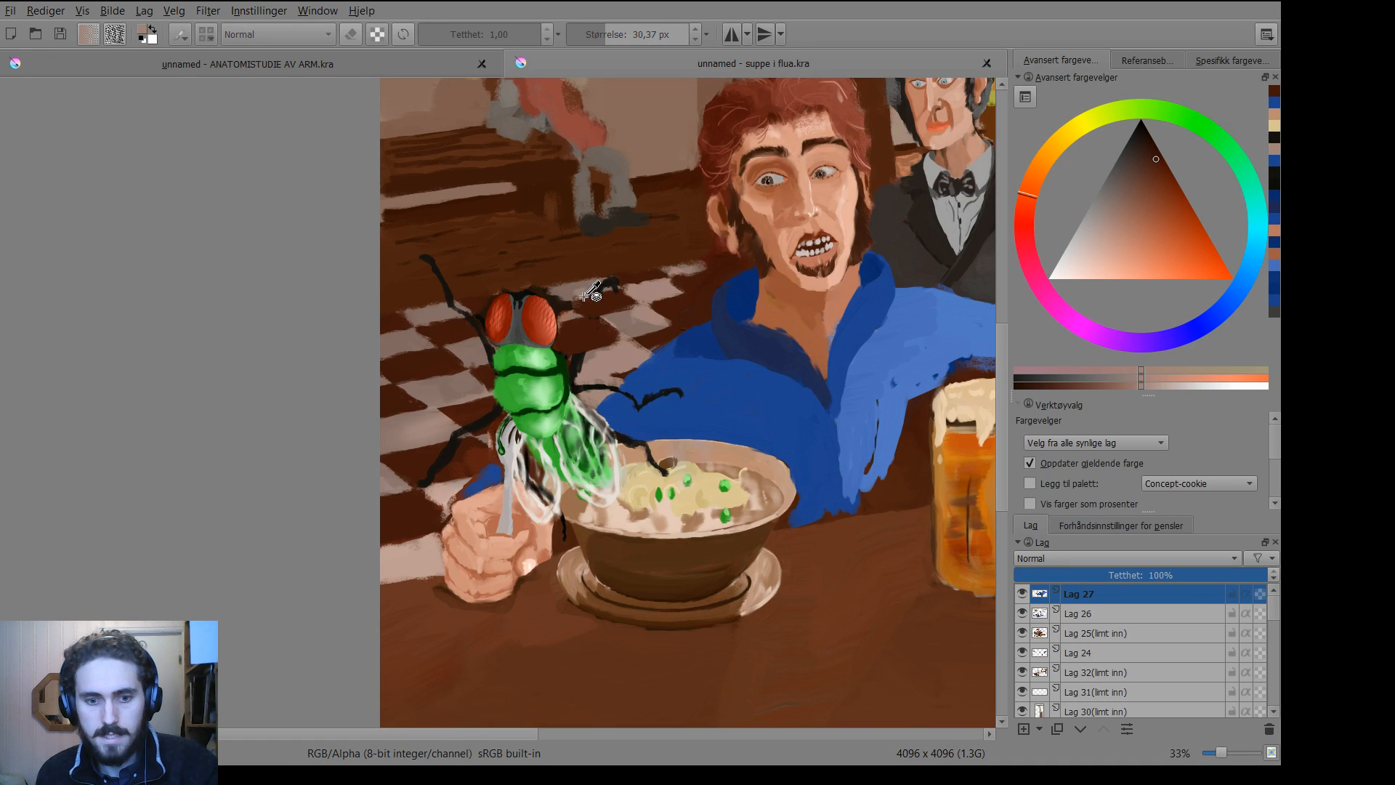
left_click(583, 292, "ctrl")
mouse_move(593, 290)
left_mouse_down()
mouse_move(618, 285)
mouse_move(581, 297)
left_mouse_up()
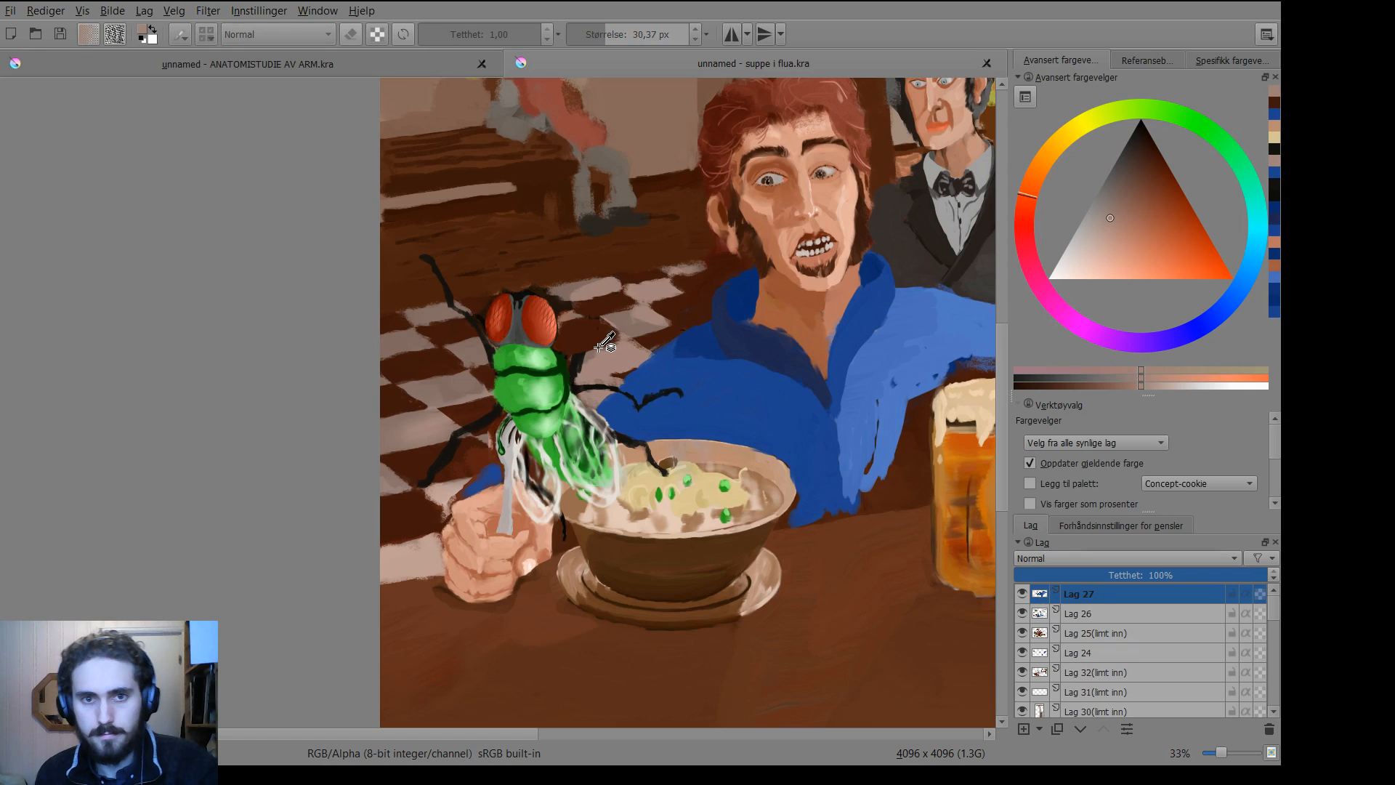
left_click(600, 327, "ctrl")
left_click_drag(600, 327, 591, 318)
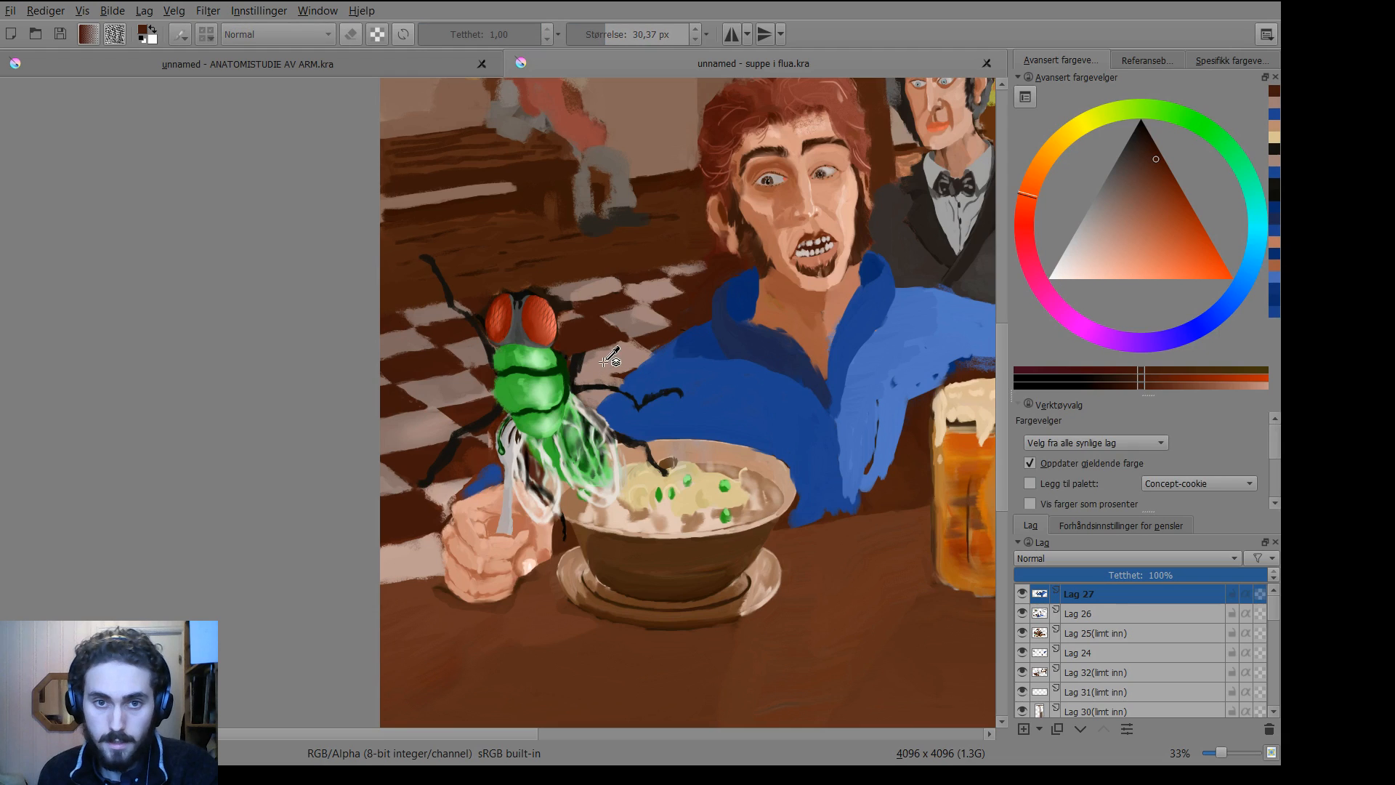
left_click(614, 360, "ctrl")
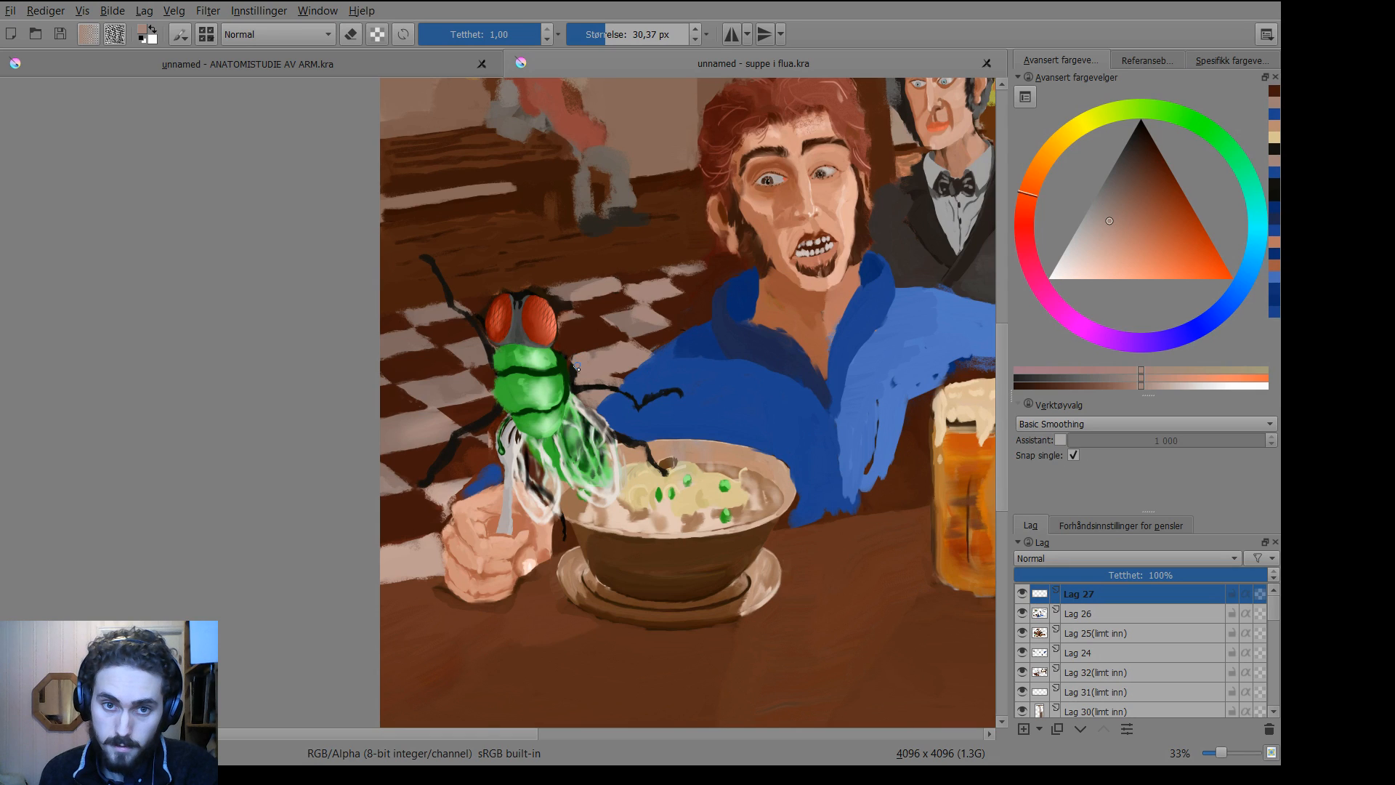
left_click_drag(583, 358, 593, 364)
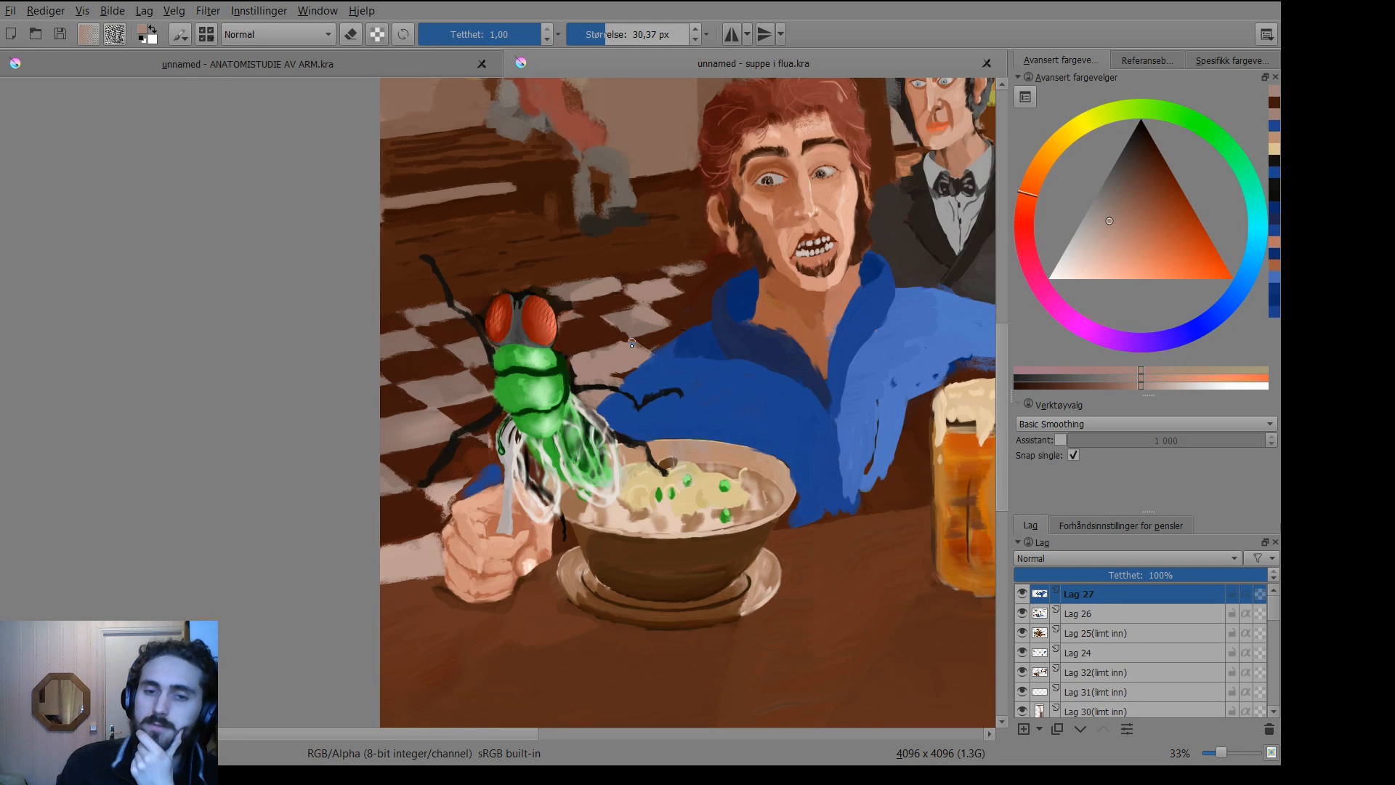
key("ctrl+s")
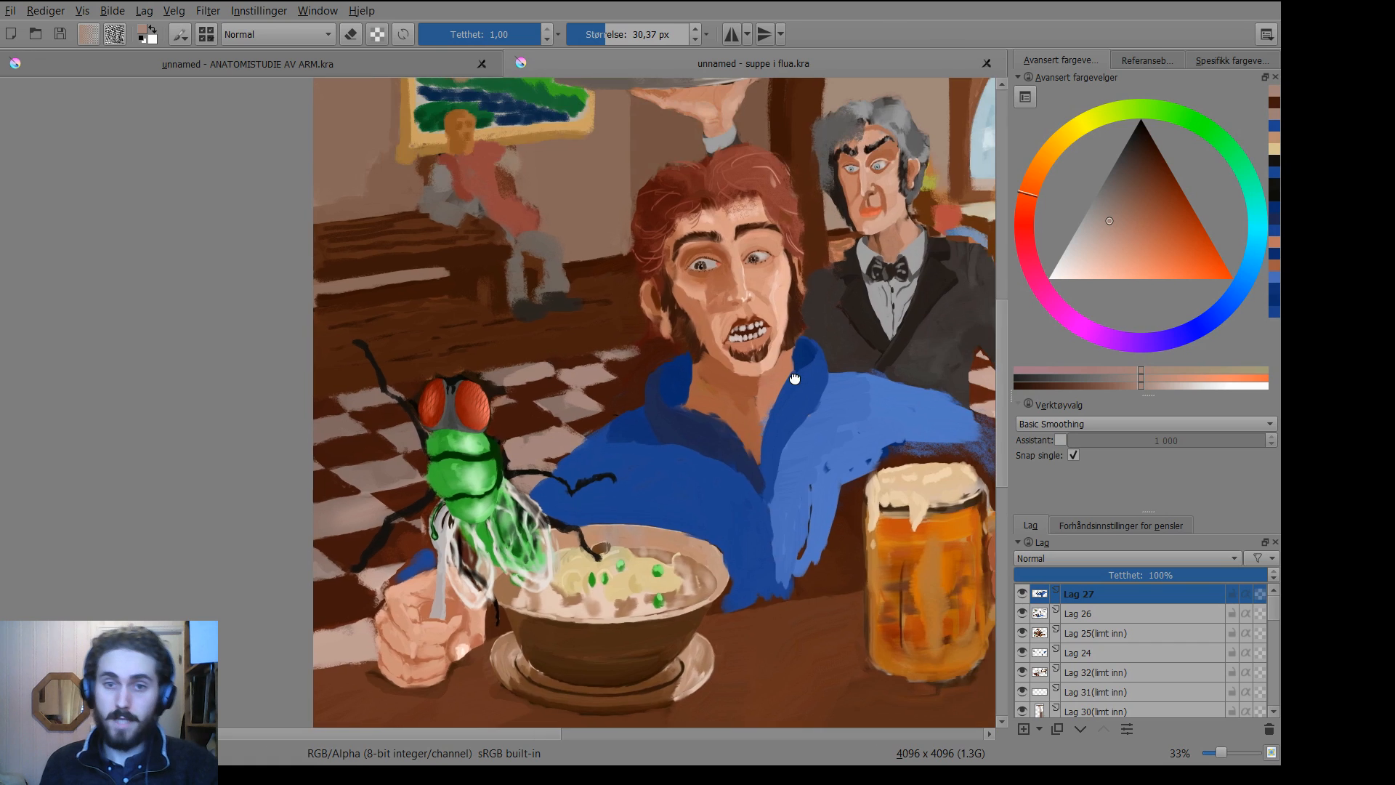
Sample the jacket's dark blue and darken the chest area below the collar with a 142.03 px brush.
left_click(628, 429, "ctrl")
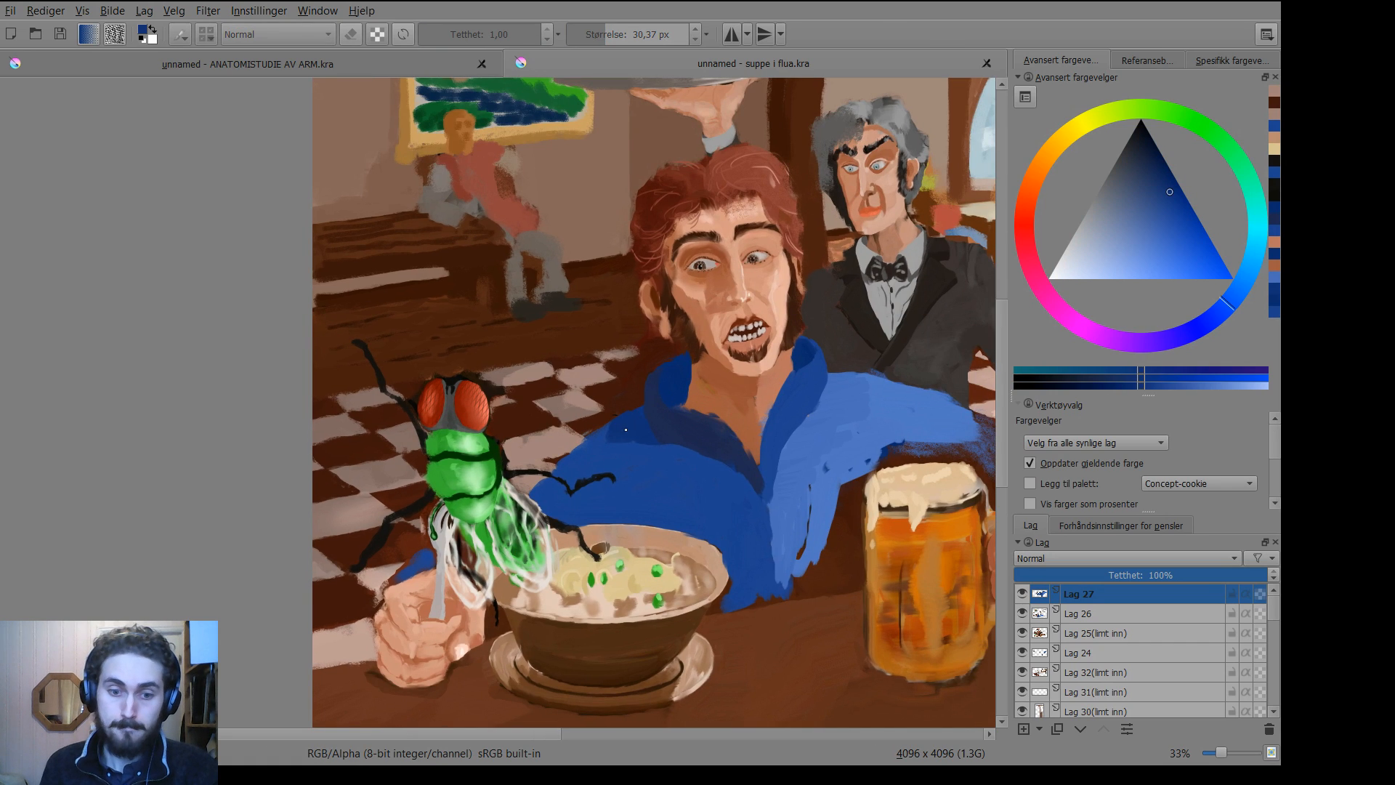
left_click_drag(664, 473, 721, 456)
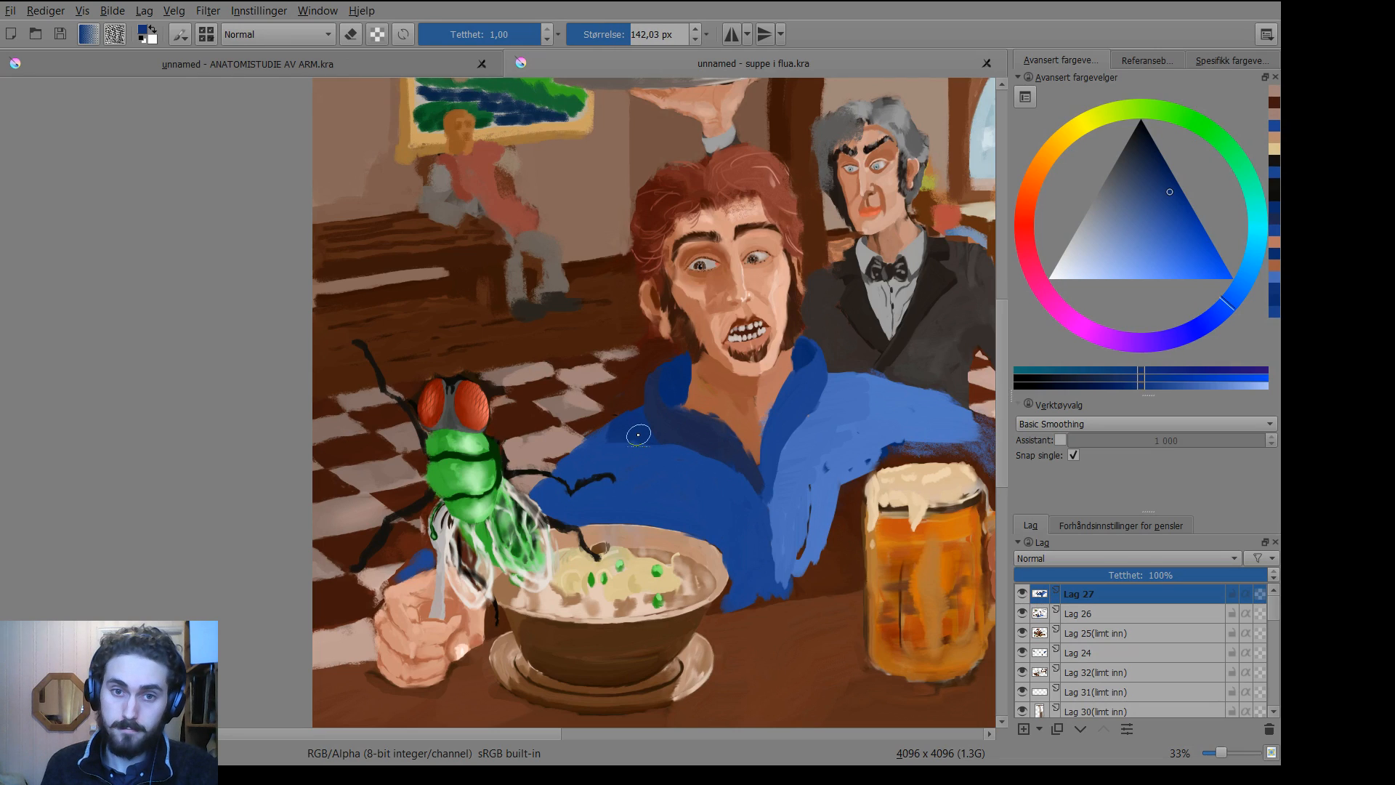
mouse_move(634, 440)
left_mouse_down()
mouse_move(654, 463)
mouse_move(750, 496)
mouse_move(763, 548)
mouse_move(706, 544)
left_mouse_up()
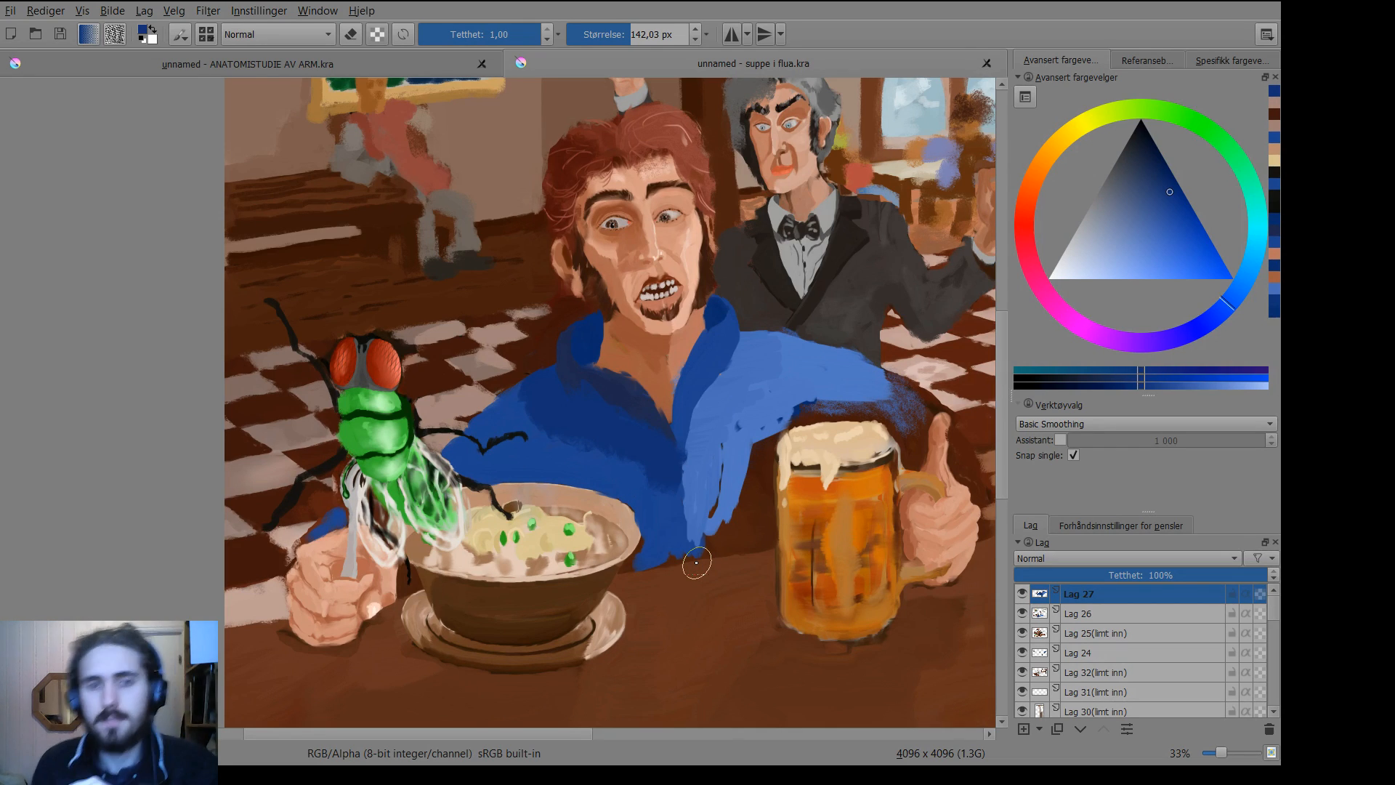
Paint a pale blue-grey zipper strip down the jacket front below the neckline, reducing the brush size to 13.77 px.
left_click_drag(1119, 238, 1095, 242)
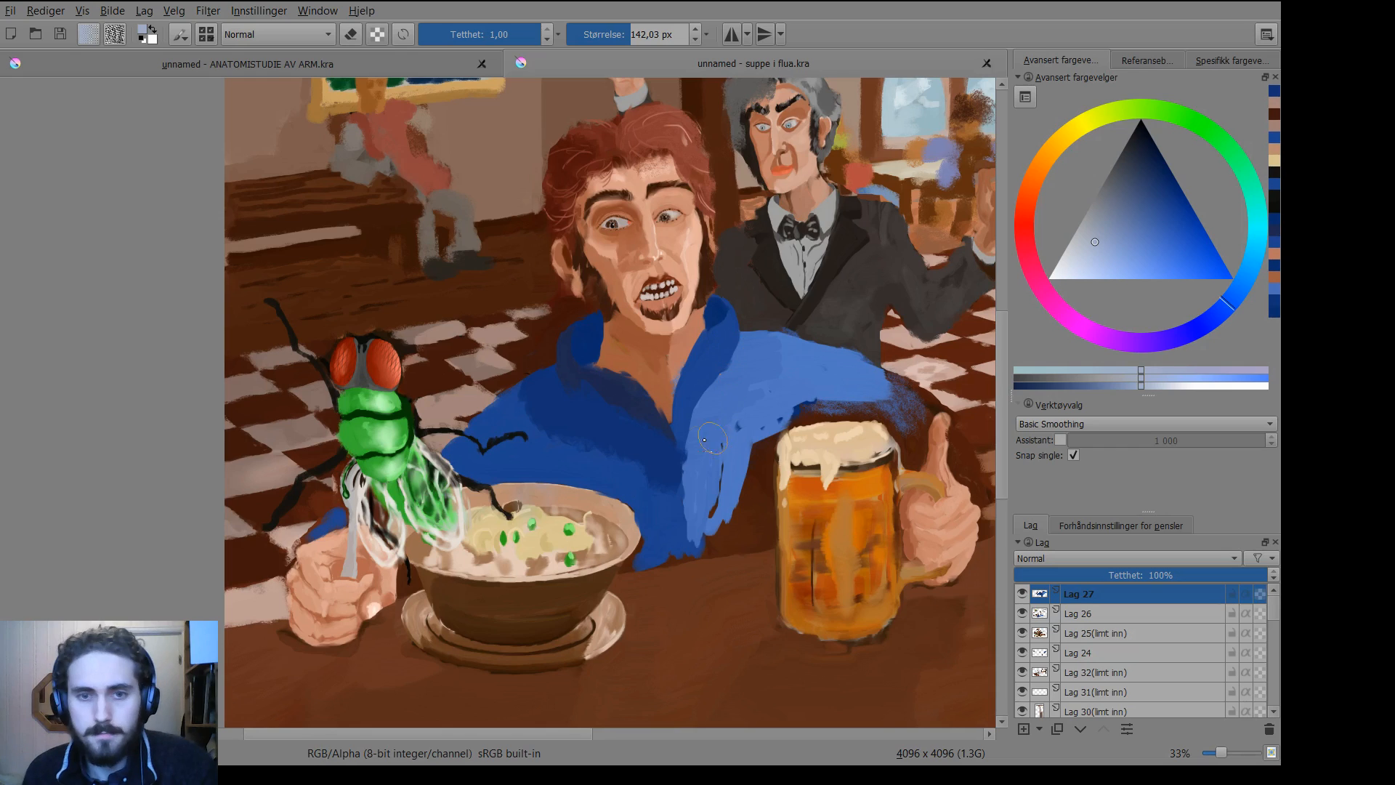
mouse_move(712, 455)
left_mouse_down()
mouse_move(658, 458)
mouse_move(646, 473)
mouse_move(681, 458)
mouse_move(699, 555)
left_mouse_up()
left_click(1085, 229)
left_click_drag(695, 532, 672, 532, "shift")
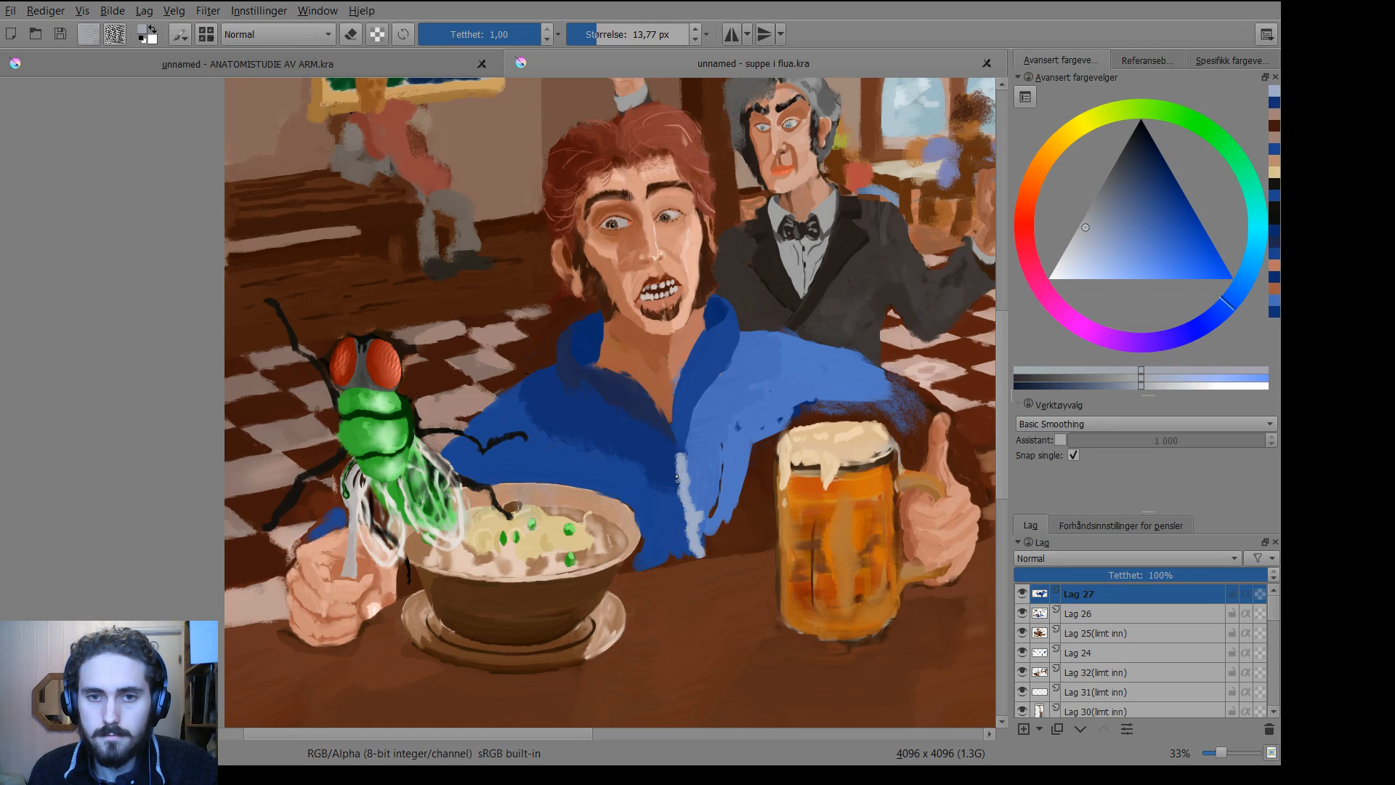
left_click_drag(679, 459, 680, 463)
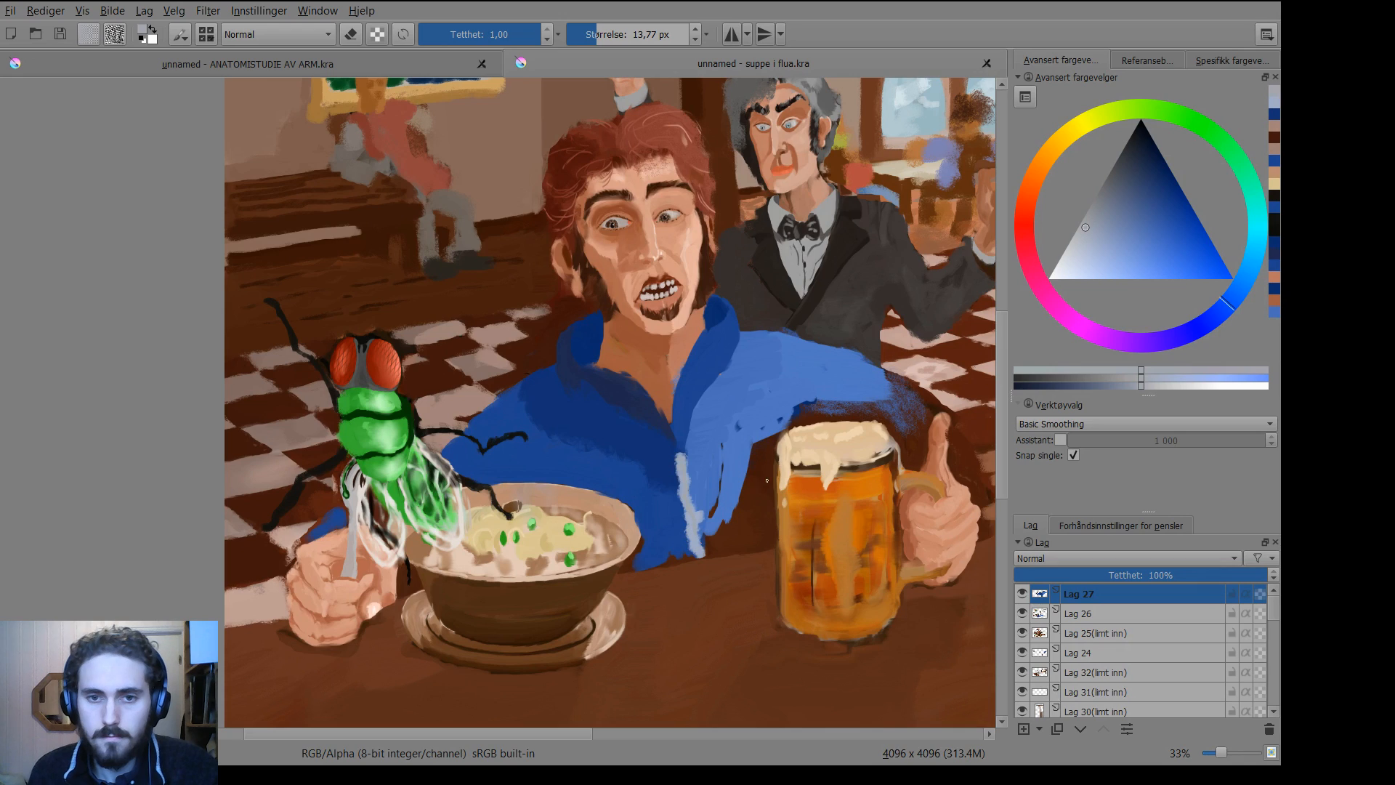
Shade the zipper strip with a darker grey at 21.73 px and add a light-grey zipper pull at its upper end.
left_click_drag(711, 487, 715, 487)
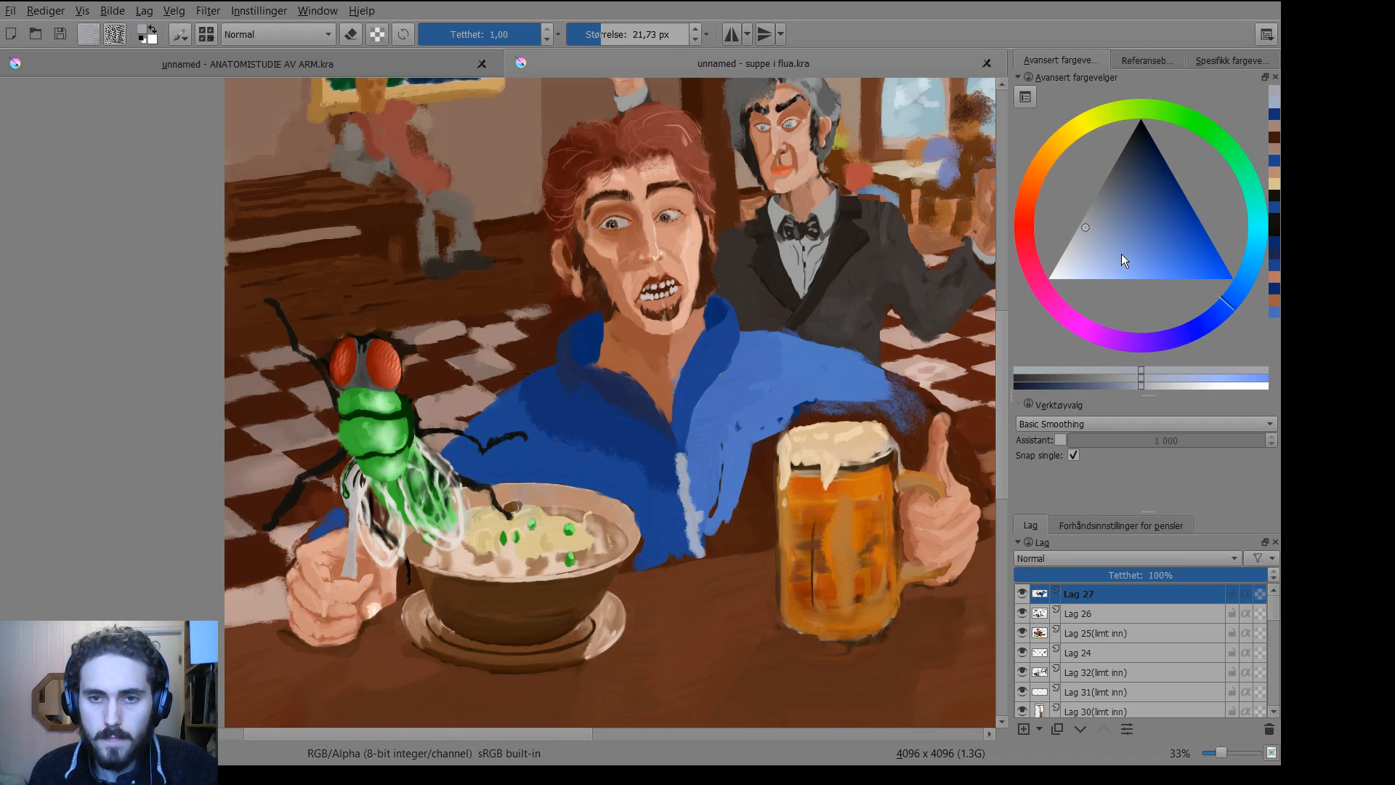
left_click(1093, 208)
left_click_drag(680, 457, 698, 554)
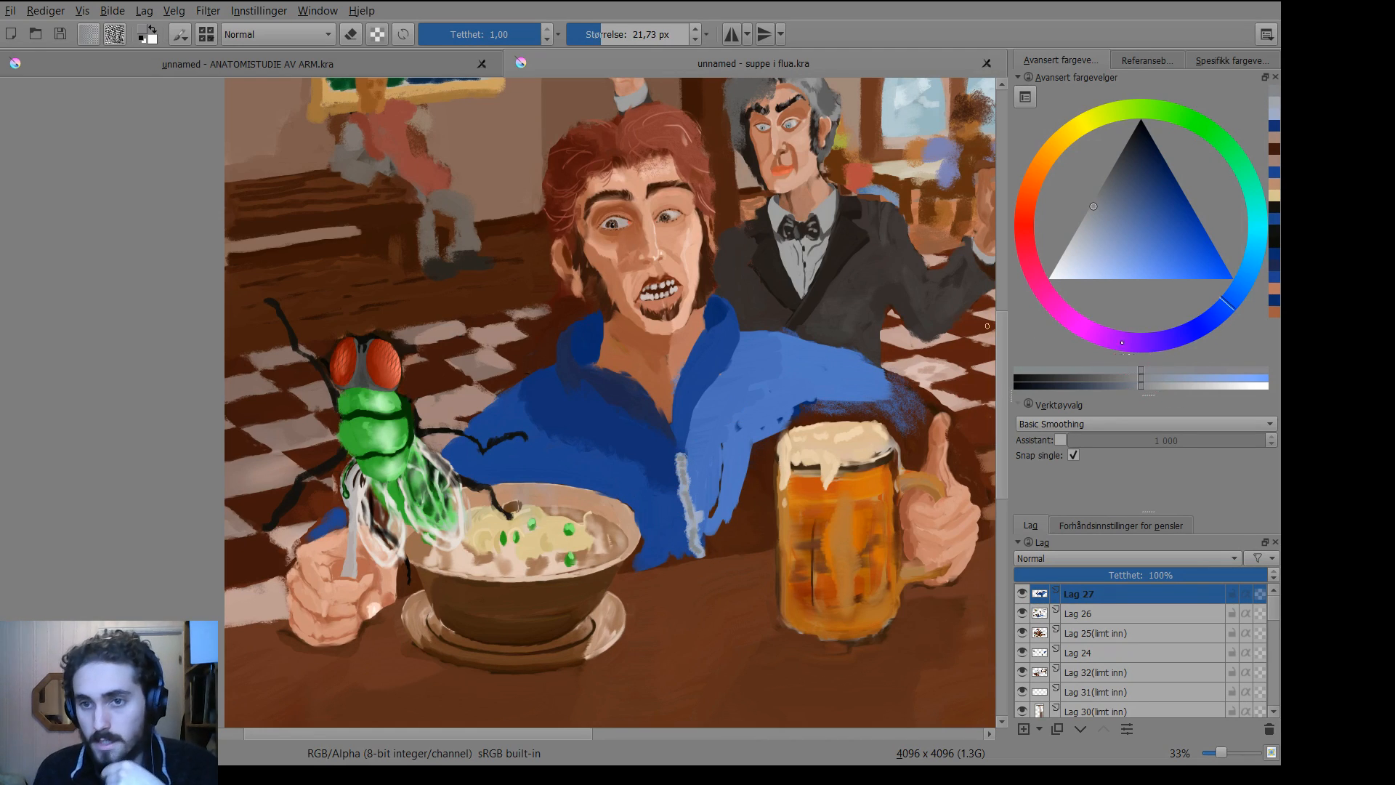
left_click(1196, 386)
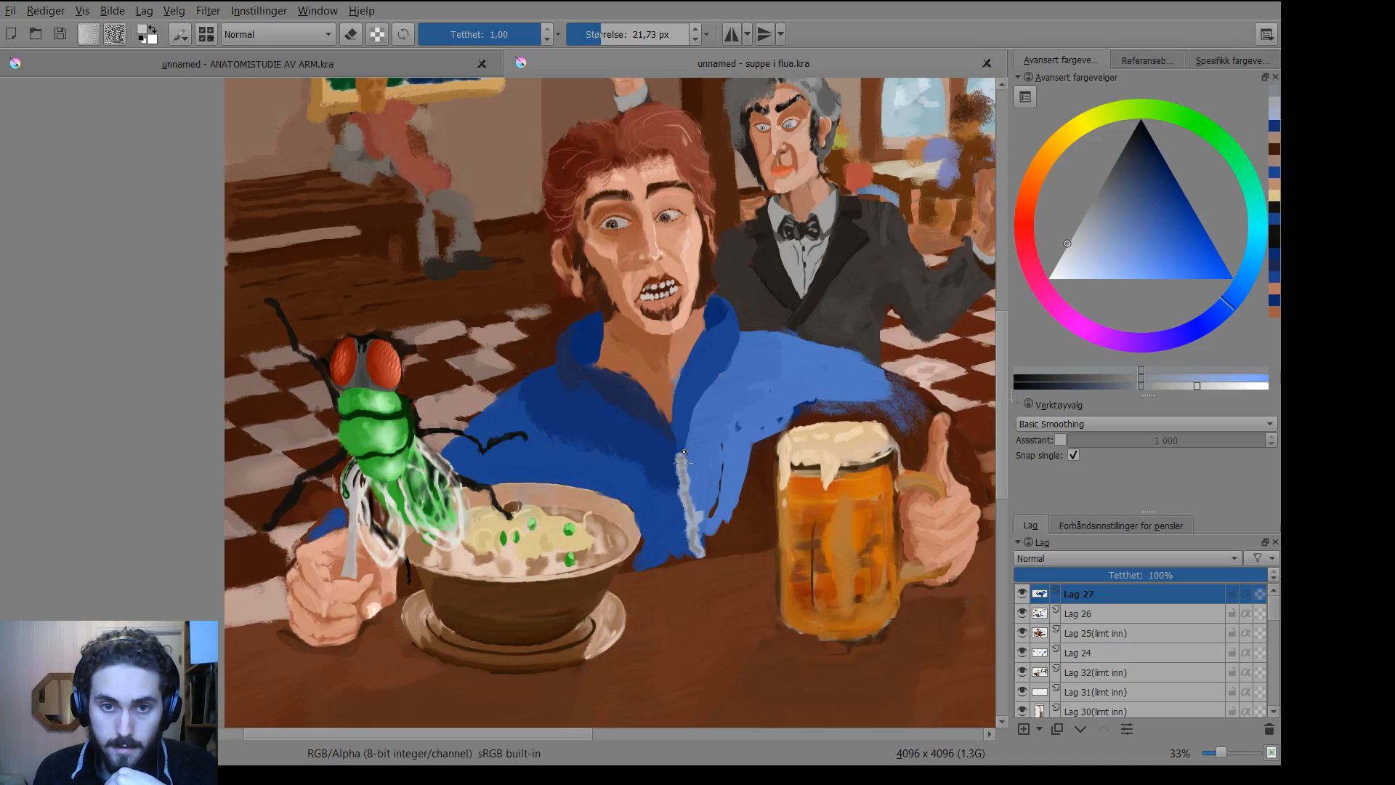
mouse_move(680, 455)
left_mouse_down()
mouse_move(676, 477)
mouse_move(685, 462)
left_mouse_up()
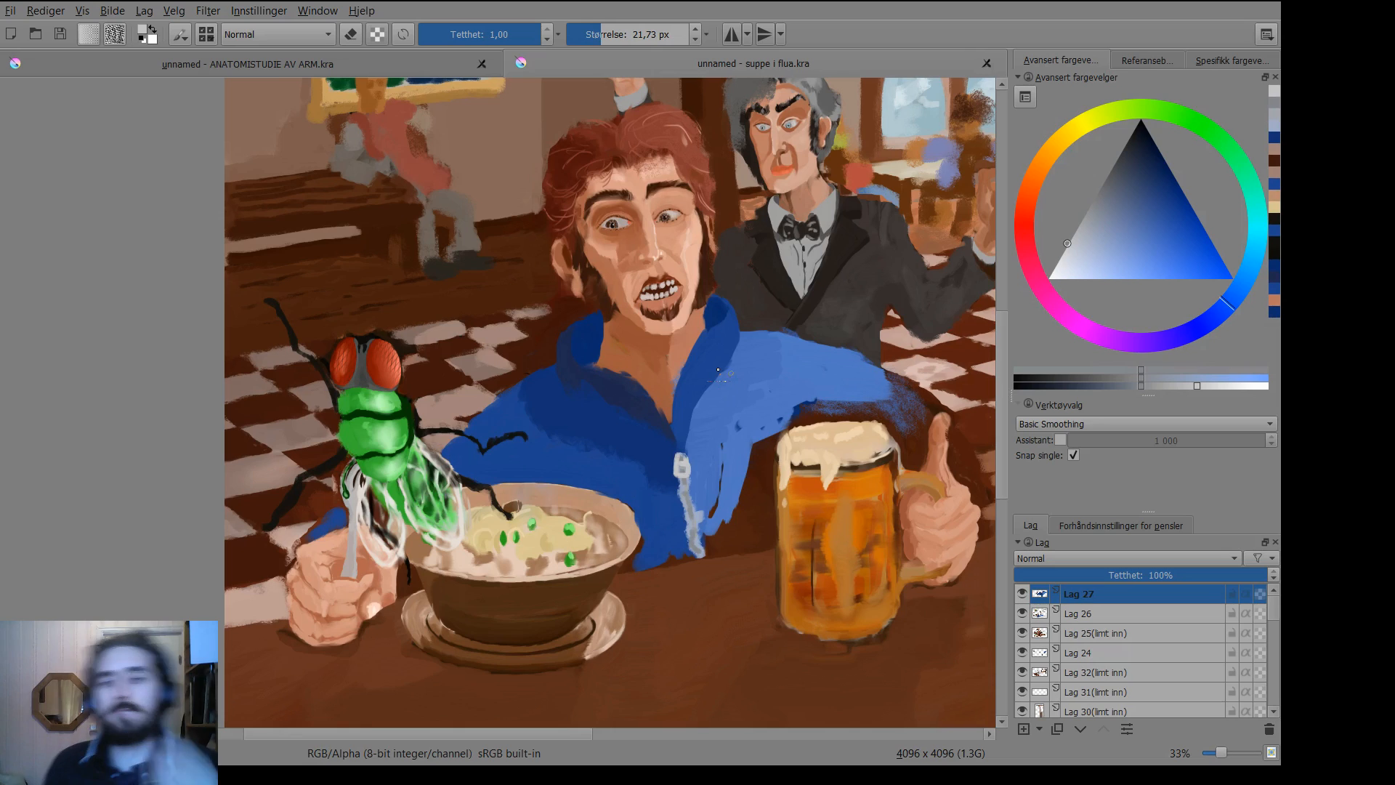
Extend the skin down the neckline to the zipper with brown skin tone at 61.58 px and touch up the neck with a sampled lighter tone.
left_click(683, 407, "ctrl")
mouse_move(671, 413)
left_mouse_down()
mouse_move(698, 413)
mouse_move(668, 426)
mouse_move(676, 442)
left_mouse_up()
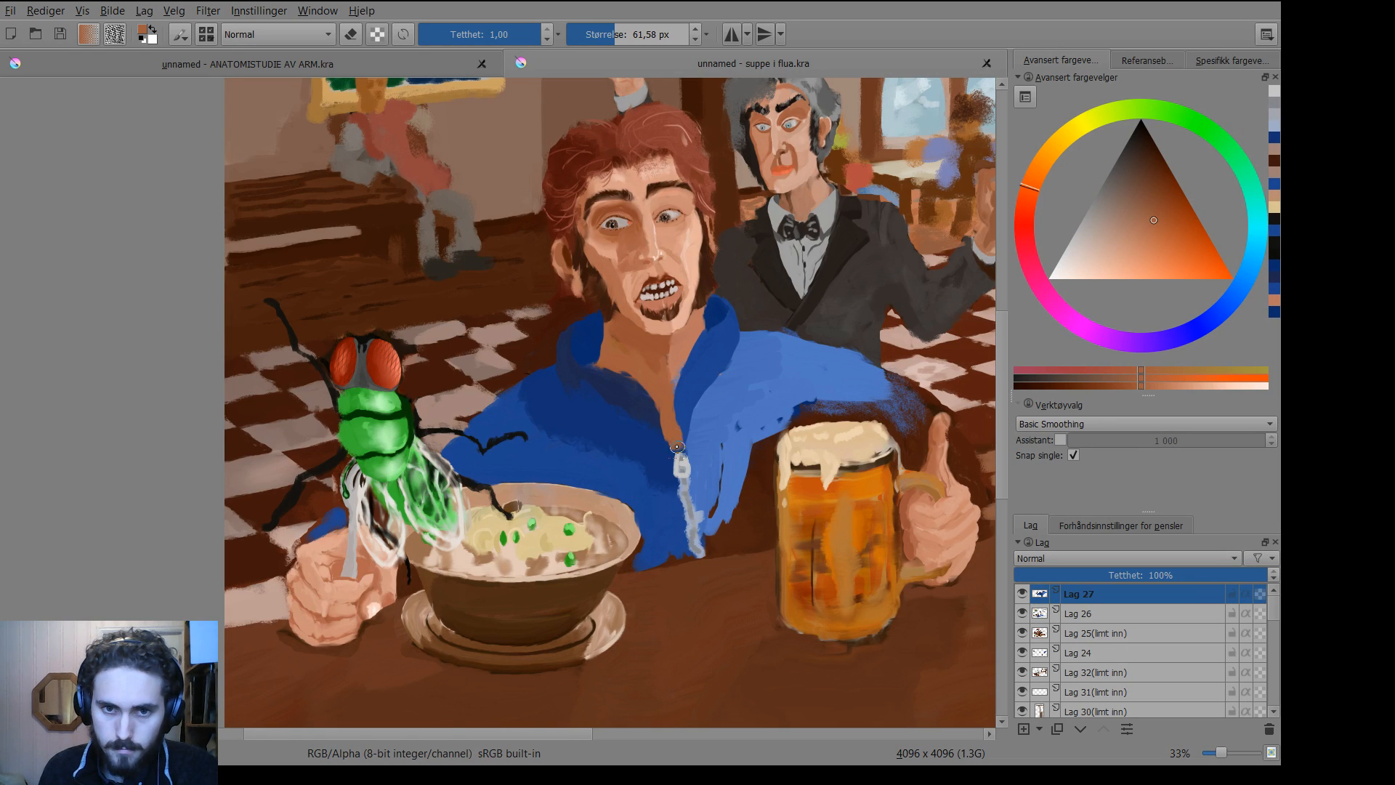
mouse_move(655, 381)
left_mouse_down()
mouse_move(675, 444)
mouse_move(668, 385)
mouse_move(675, 431)
mouse_move(676, 383)
left_mouse_up()
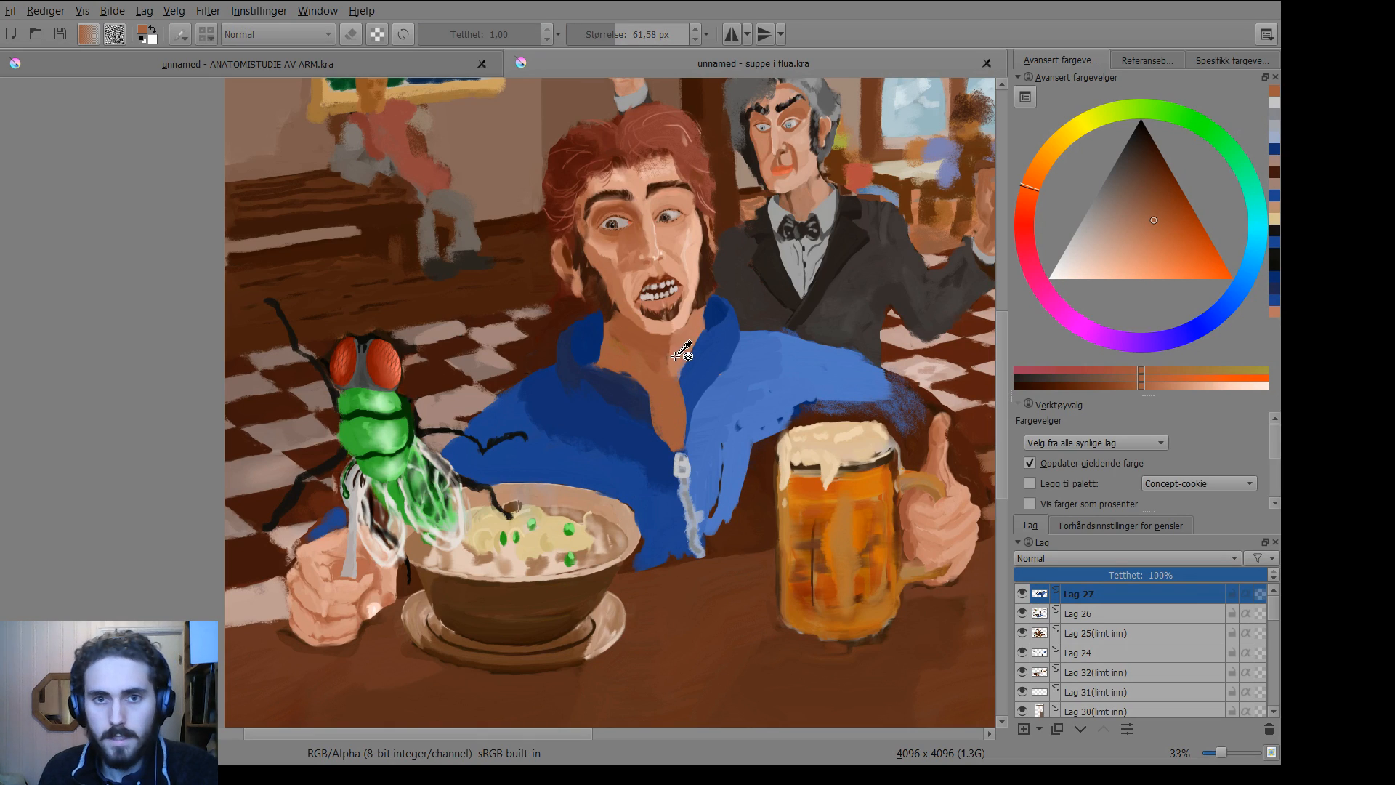
left_click(679, 357, "ctrl")
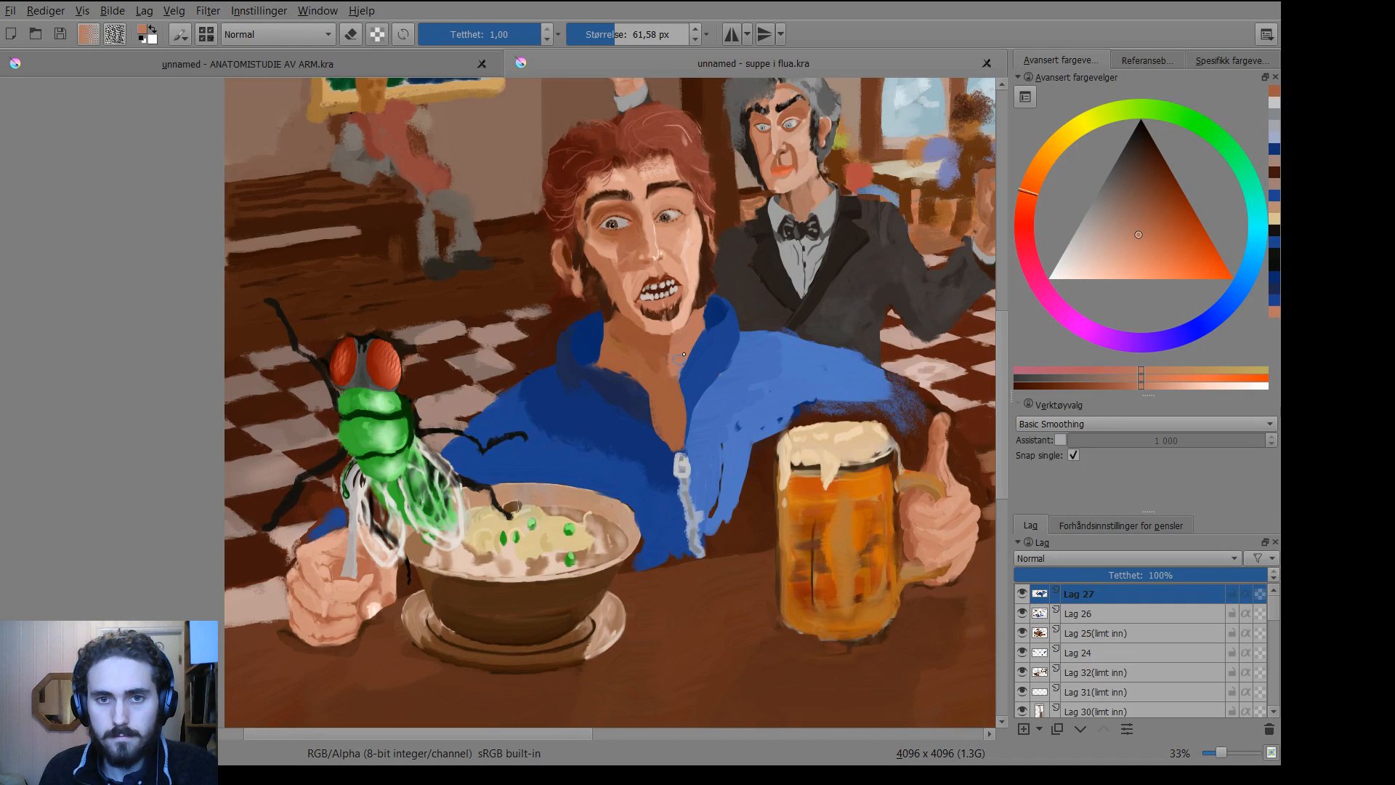
mouse_move(687, 348)
left_mouse_down()
mouse_move(687, 360)
mouse_move(693, 349)
left_mouse_up()
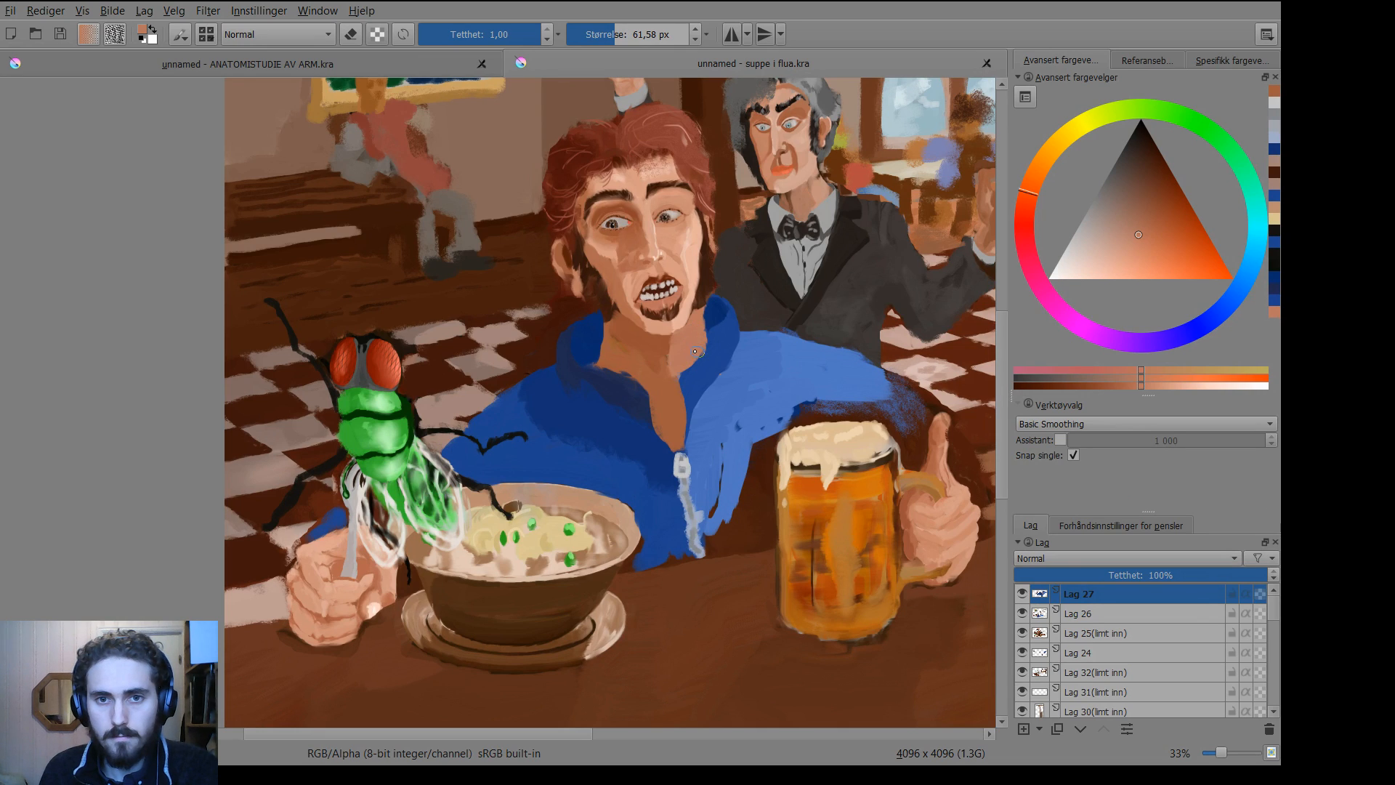
Reshape the collar's inner edge beside the neck by alternating sampled dark blue, skin tone and medium blue.
left_click(717, 318, "ctrl")
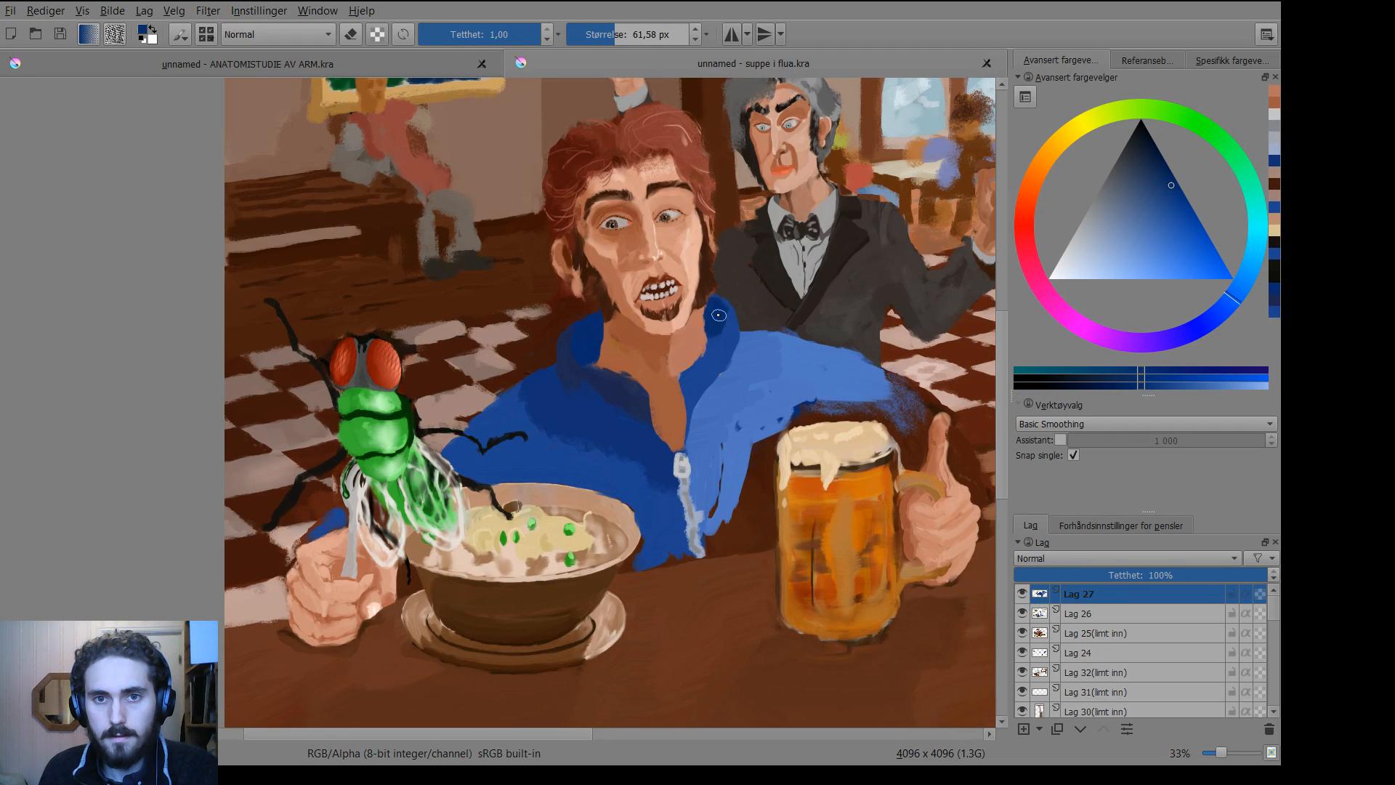
mouse_move(711, 335)
left_mouse_down()
mouse_move(694, 355)
mouse_move(706, 344)
left_mouse_up()
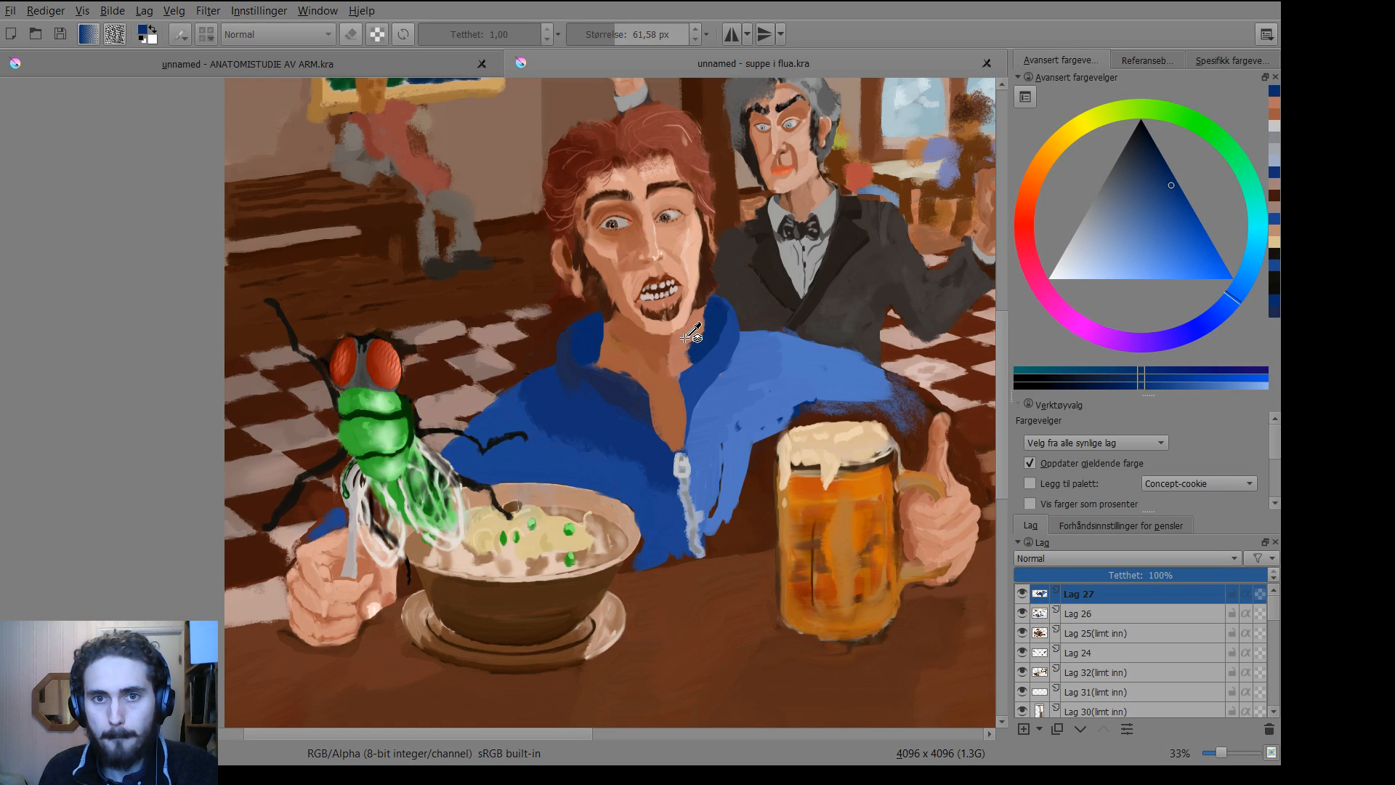
left_click(695, 348, "ctrl")
left_click_drag(695, 348, 690, 357)
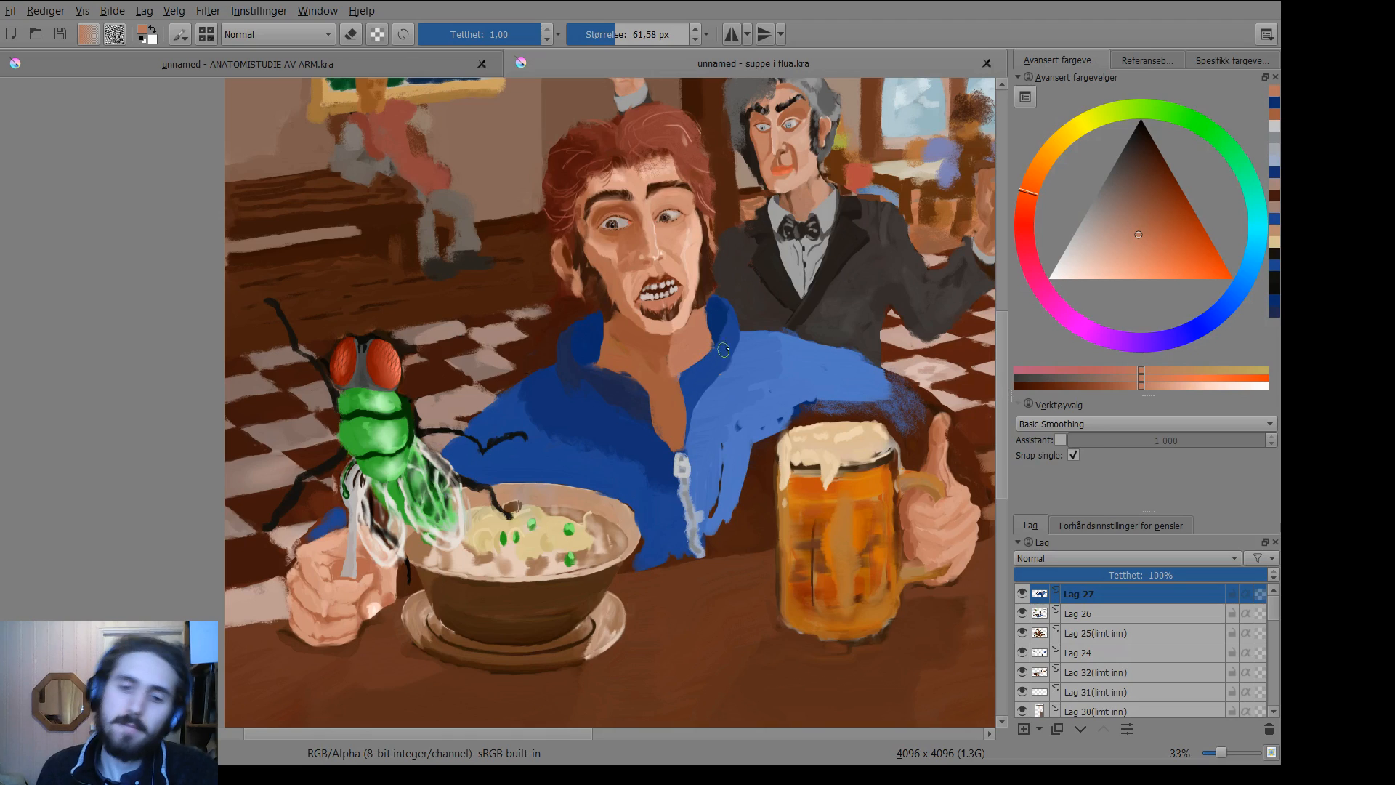
left_click(716, 330, "ctrl")
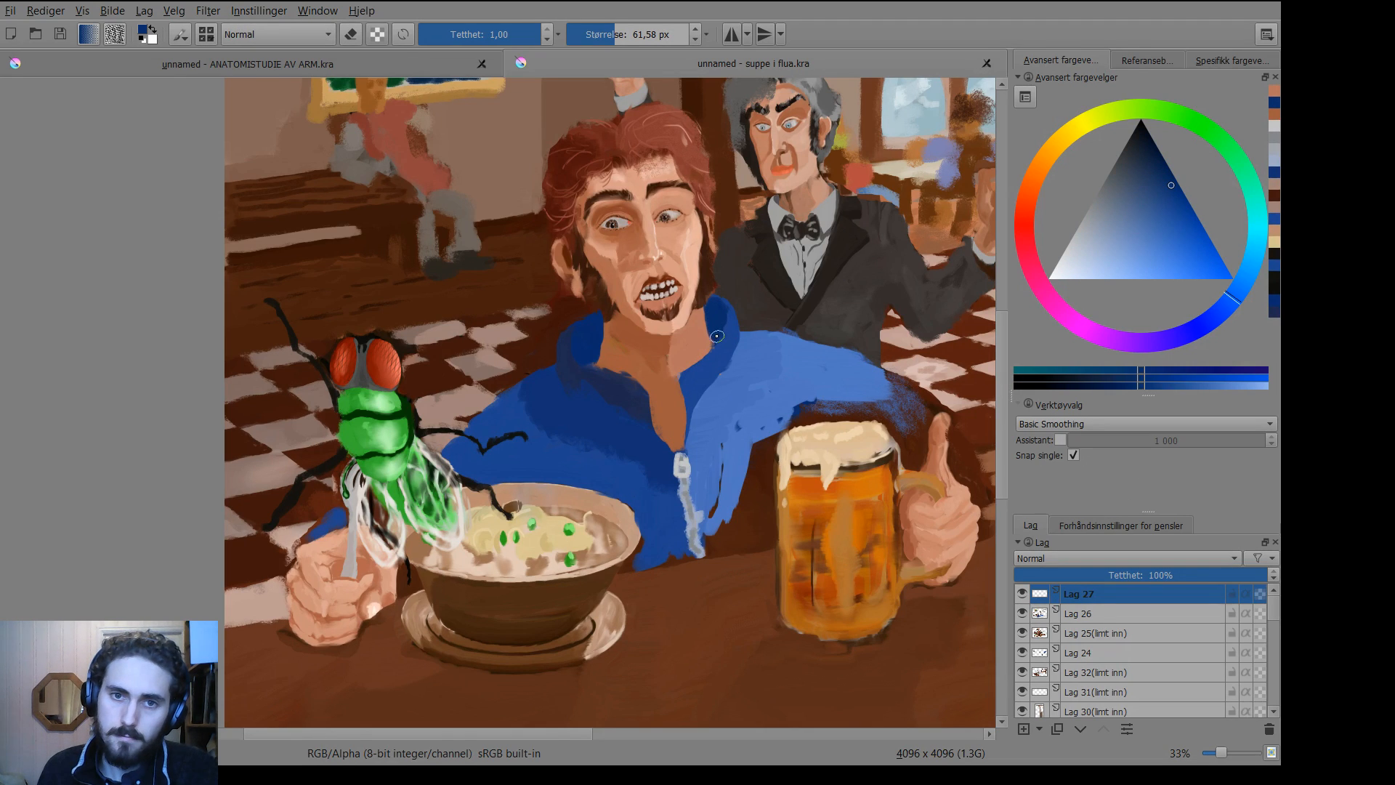
left_click_drag(717, 339, 714, 319)
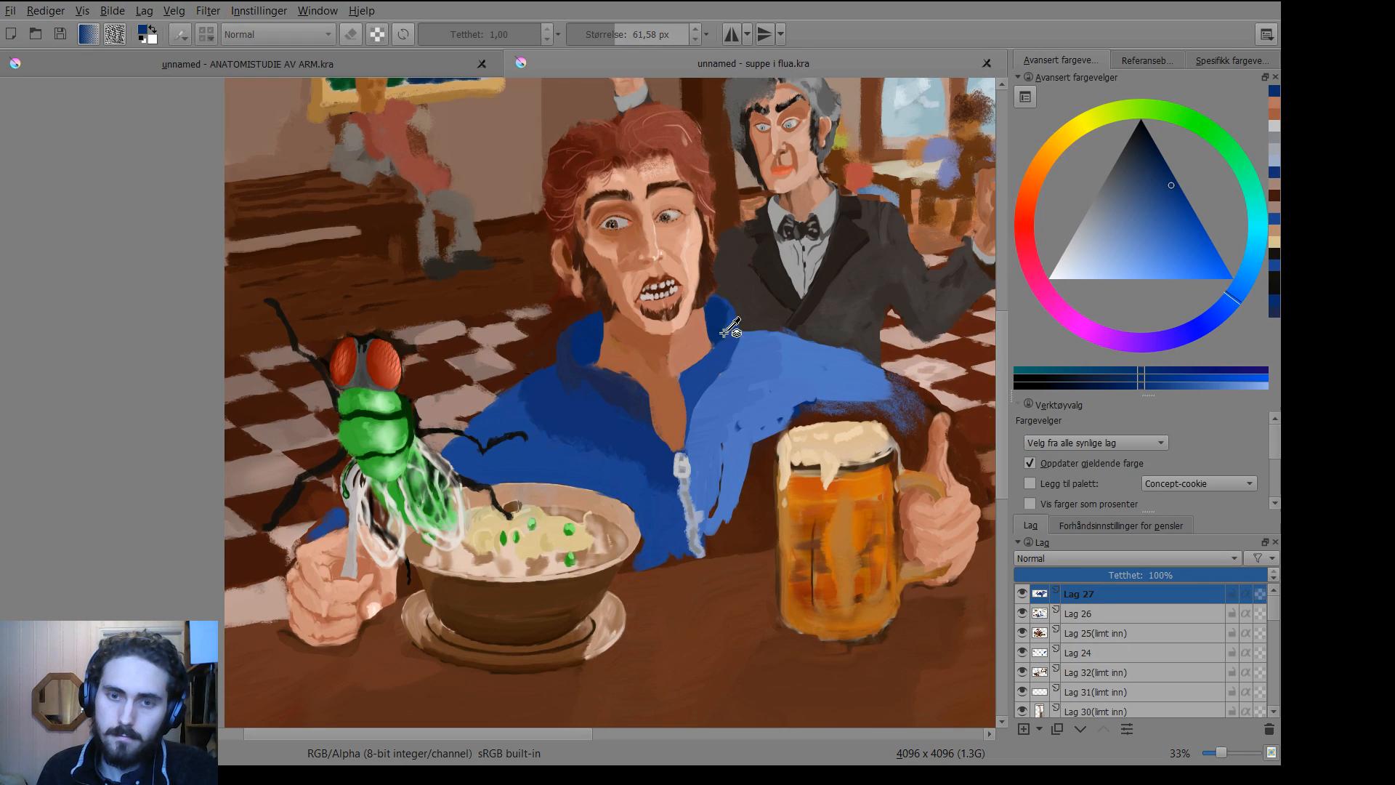
left_click(719, 351, "ctrl")
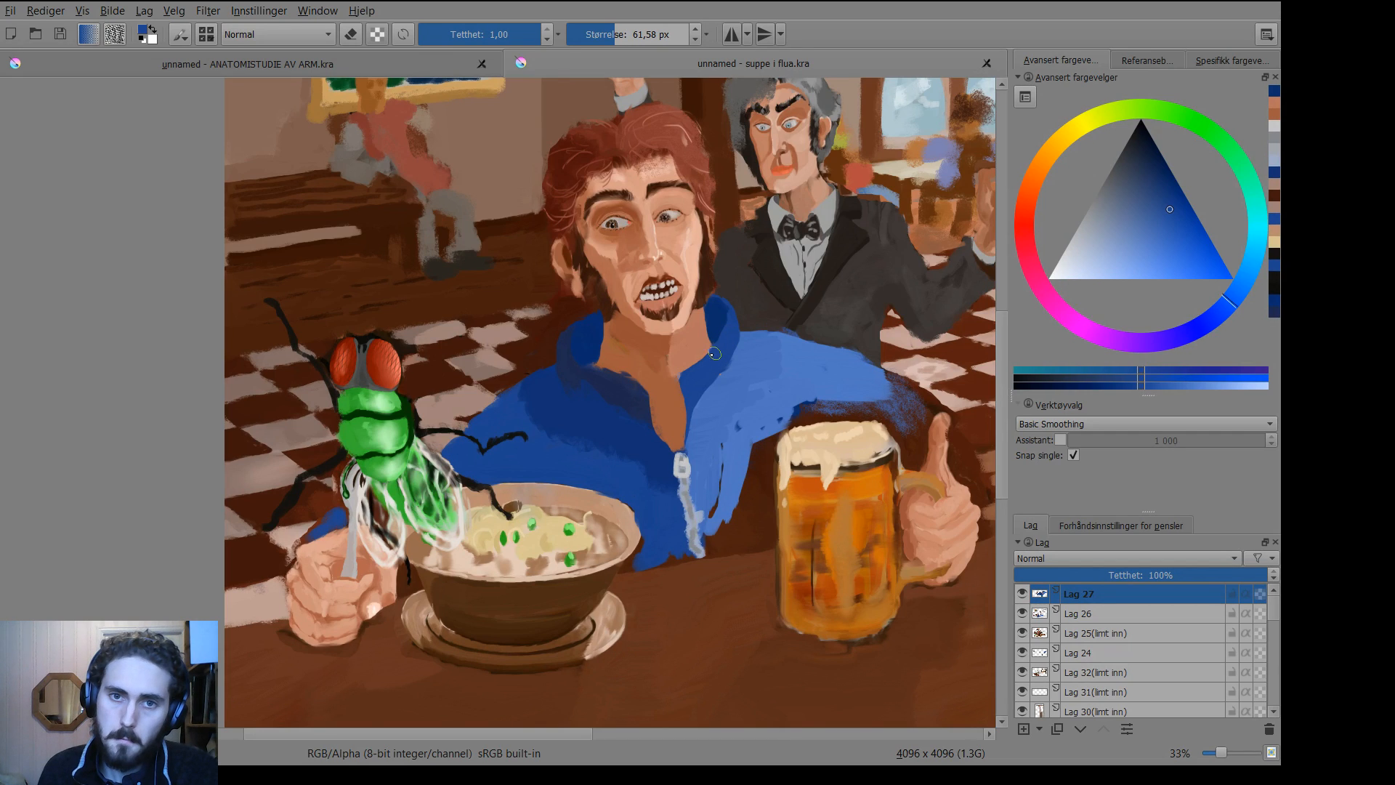
left_click_drag(724, 341, 729, 335)
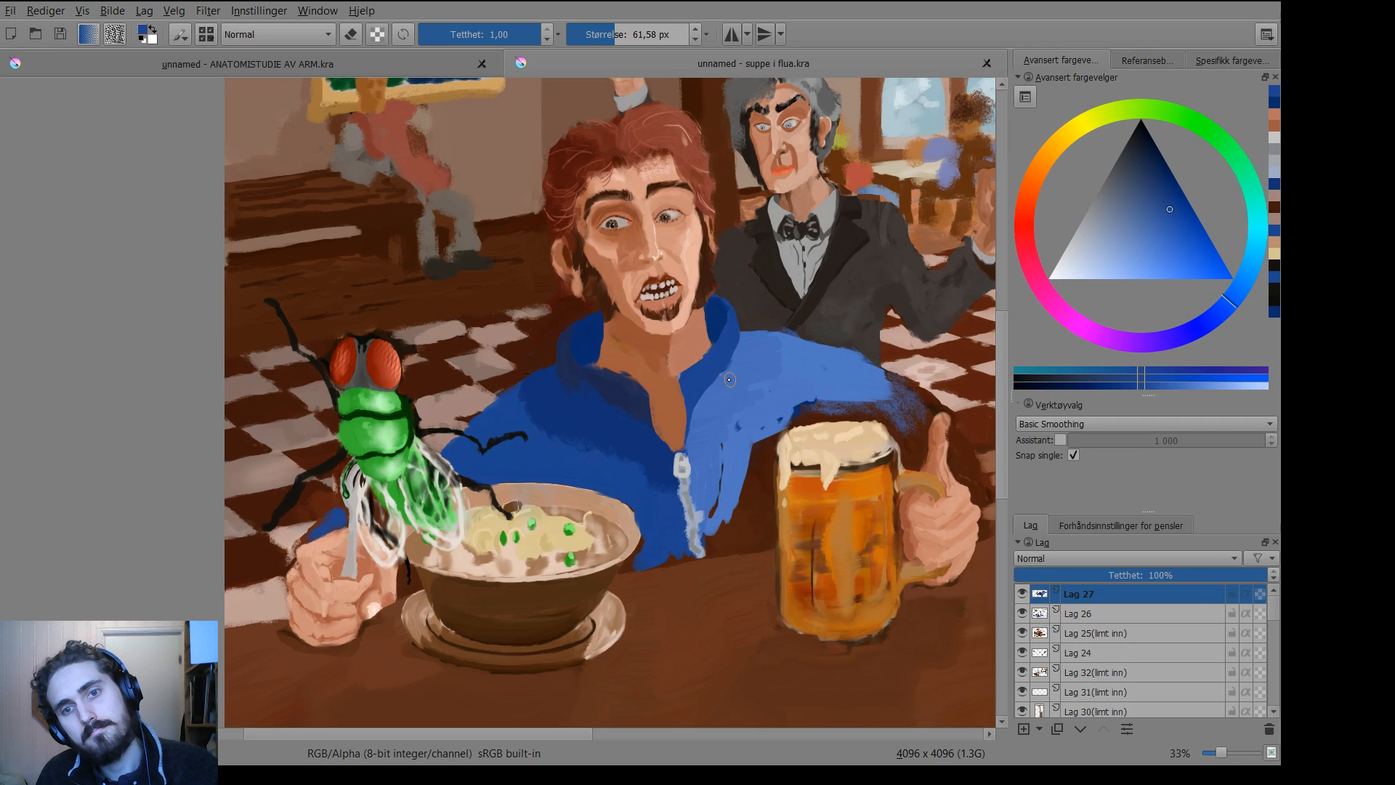
Sample the darker brown skin tone and paint a shadow on the neck along the collar, reducing the brush to 23.55 px.
key("p")
left_click(661, 350)
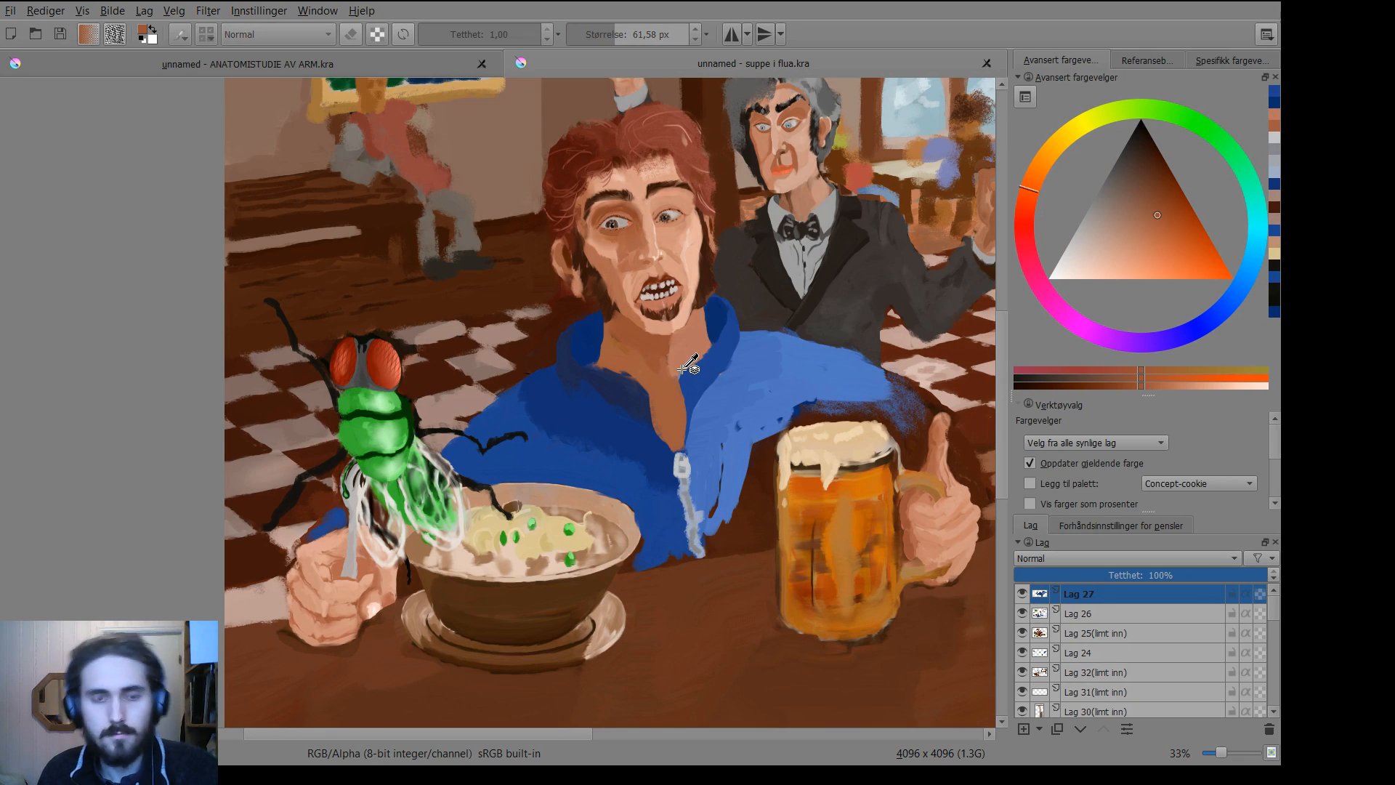
key("b")
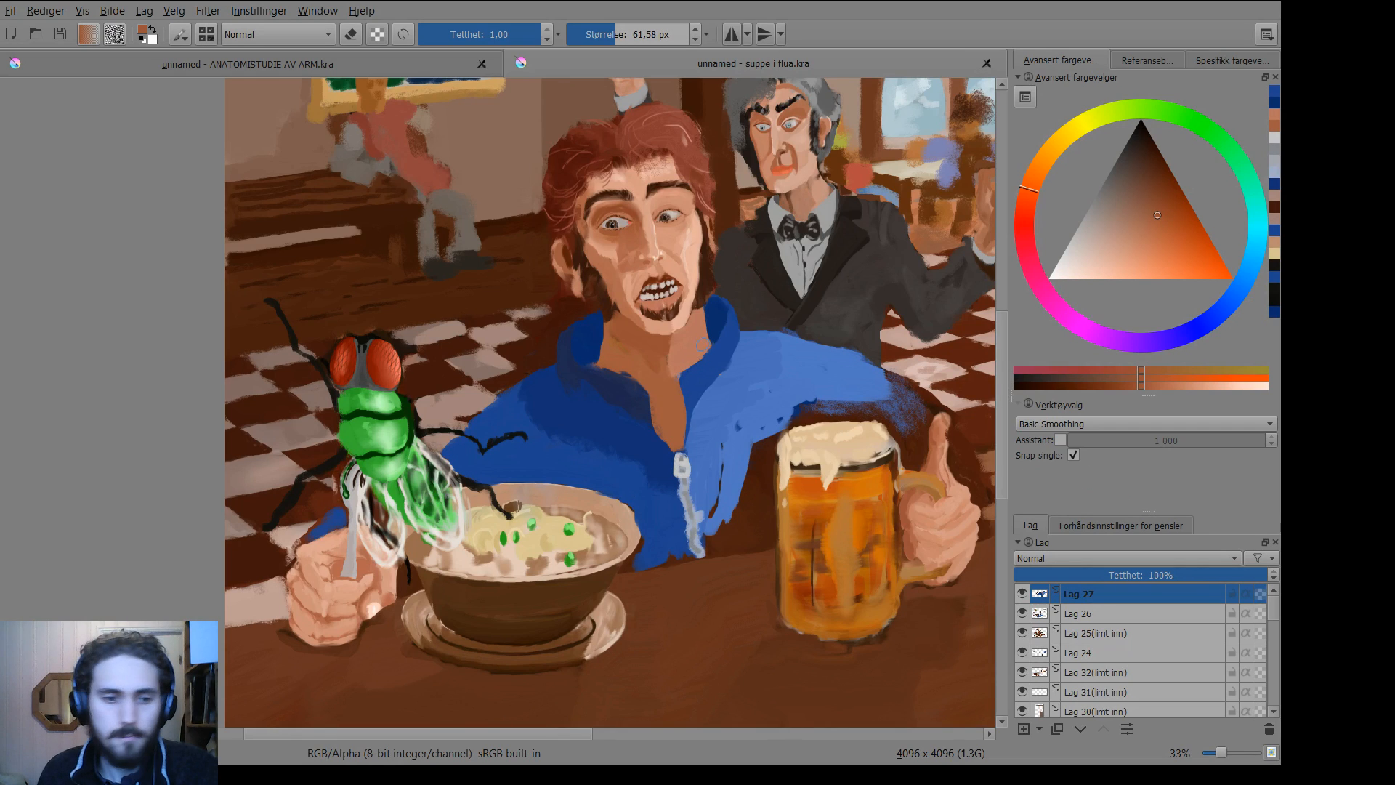
mouse_move(709, 353)
left_mouse_down()
mouse_move(691, 354)
mouse_move(695, 325)
mouse_move(701, 356)
left_mouse_up()
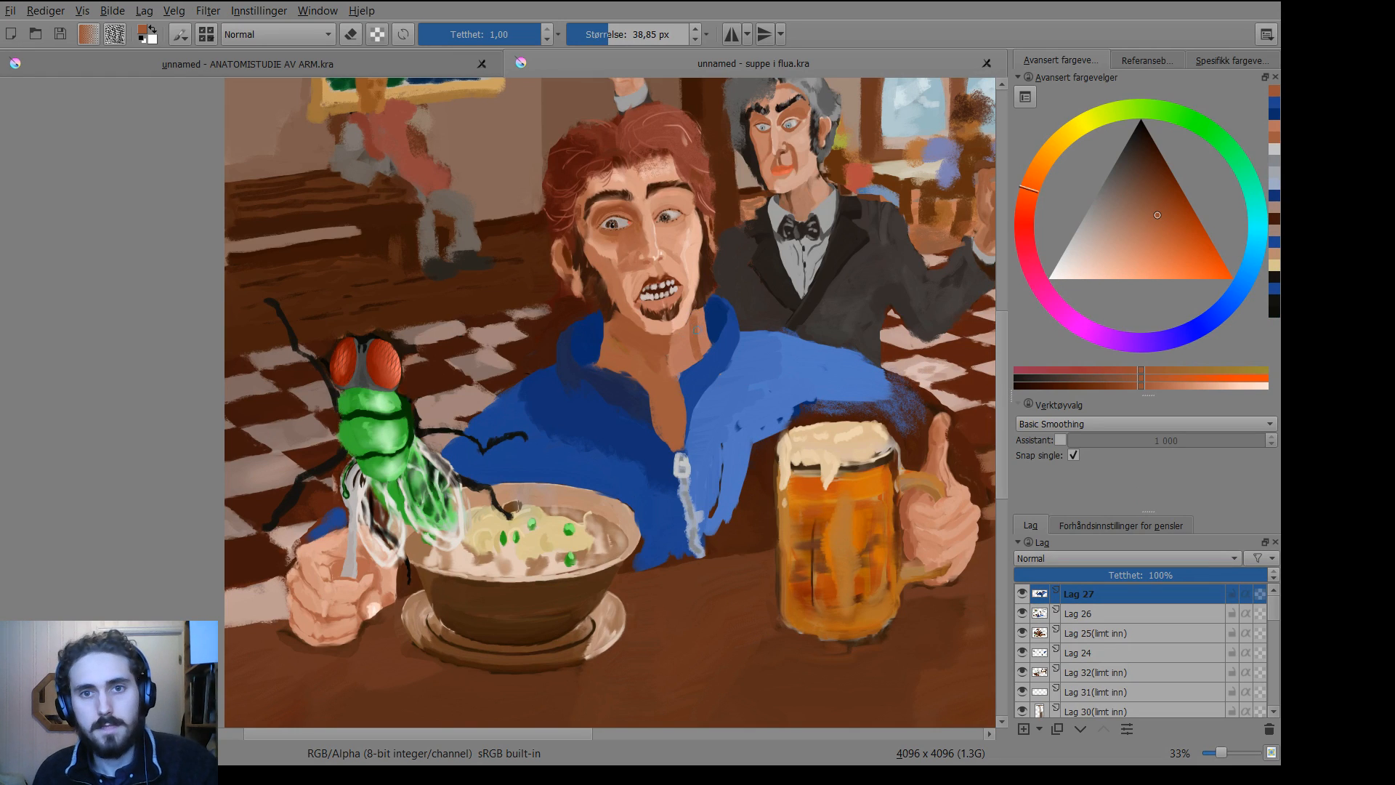
left_click_drag(724, 328, 715, 327)
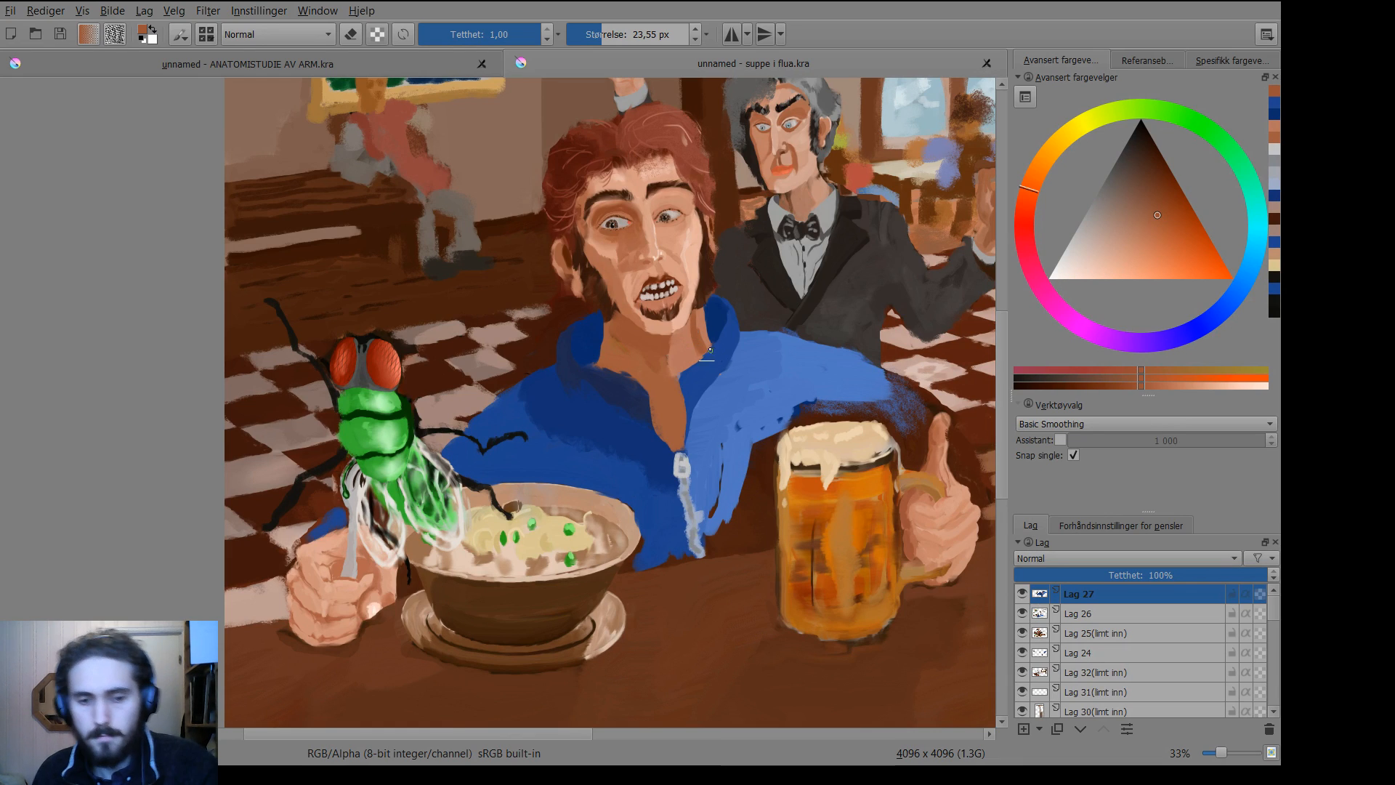
Sample the lighter neck tone and blend it into the shadow edge beside the collar.
key("p")
left_click(687, 343)
key("b")
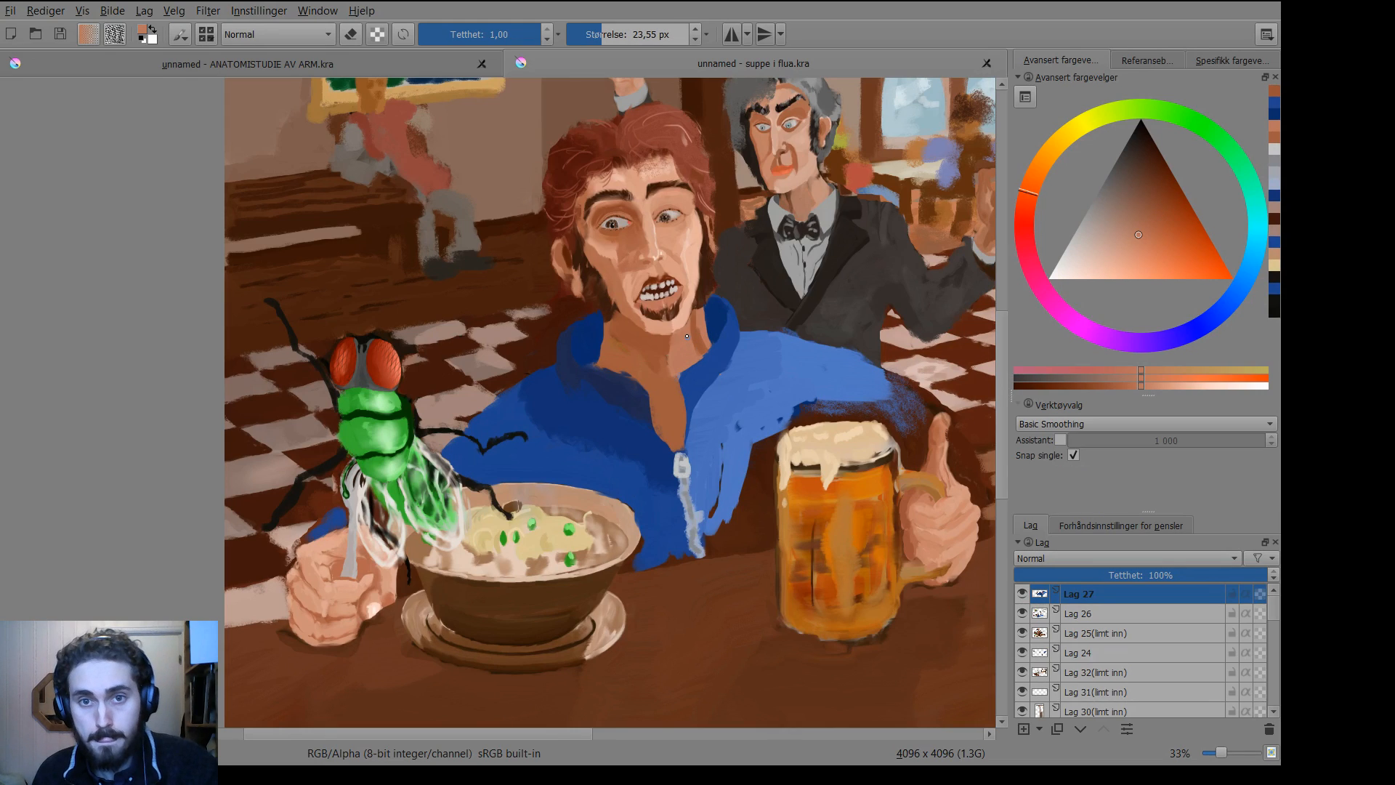
left_click_drag(695, 351, 691, 337)
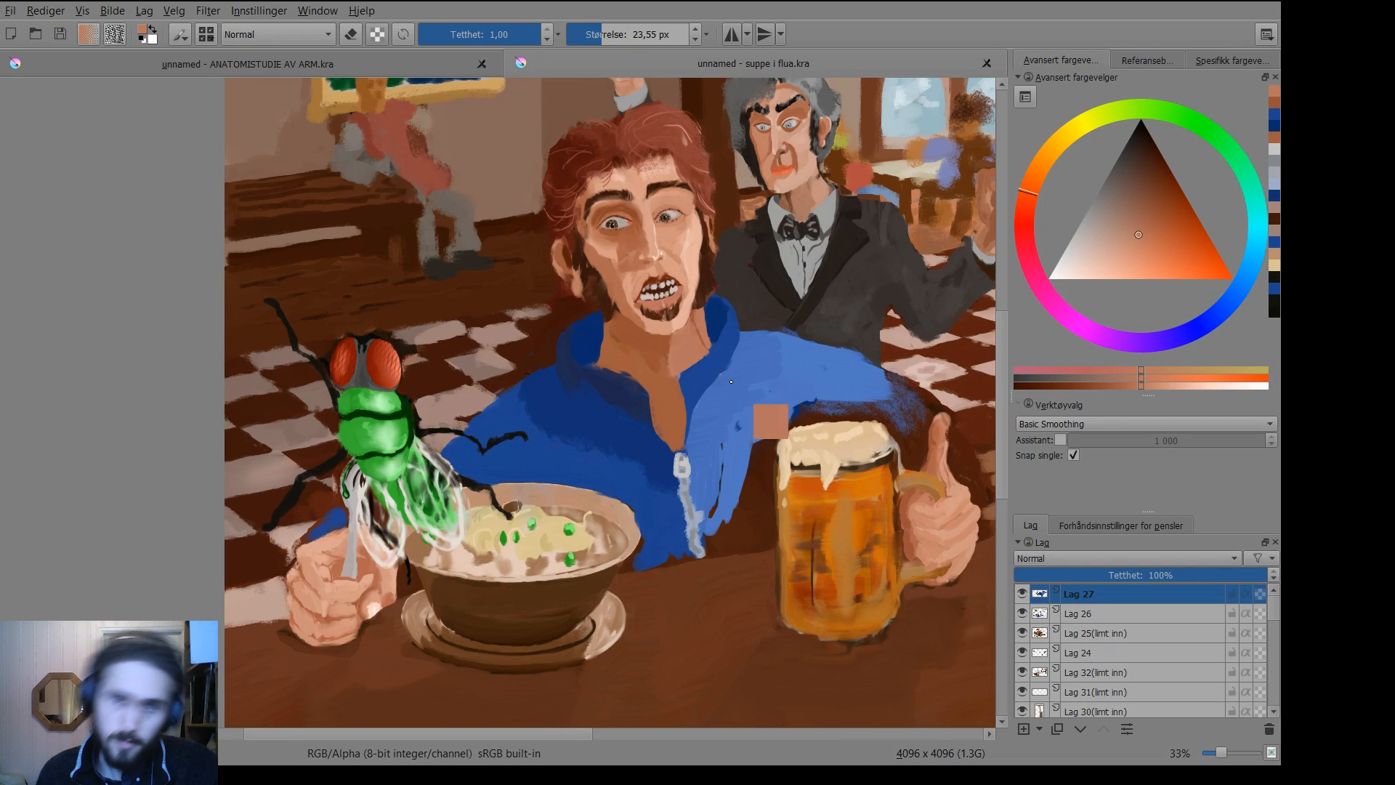
Undo the last neck touches, choose a slightly darker skin tone and set the brush to 33.02 px for the neck shadow.
key("ctrl+z")
key("ctrl+z")
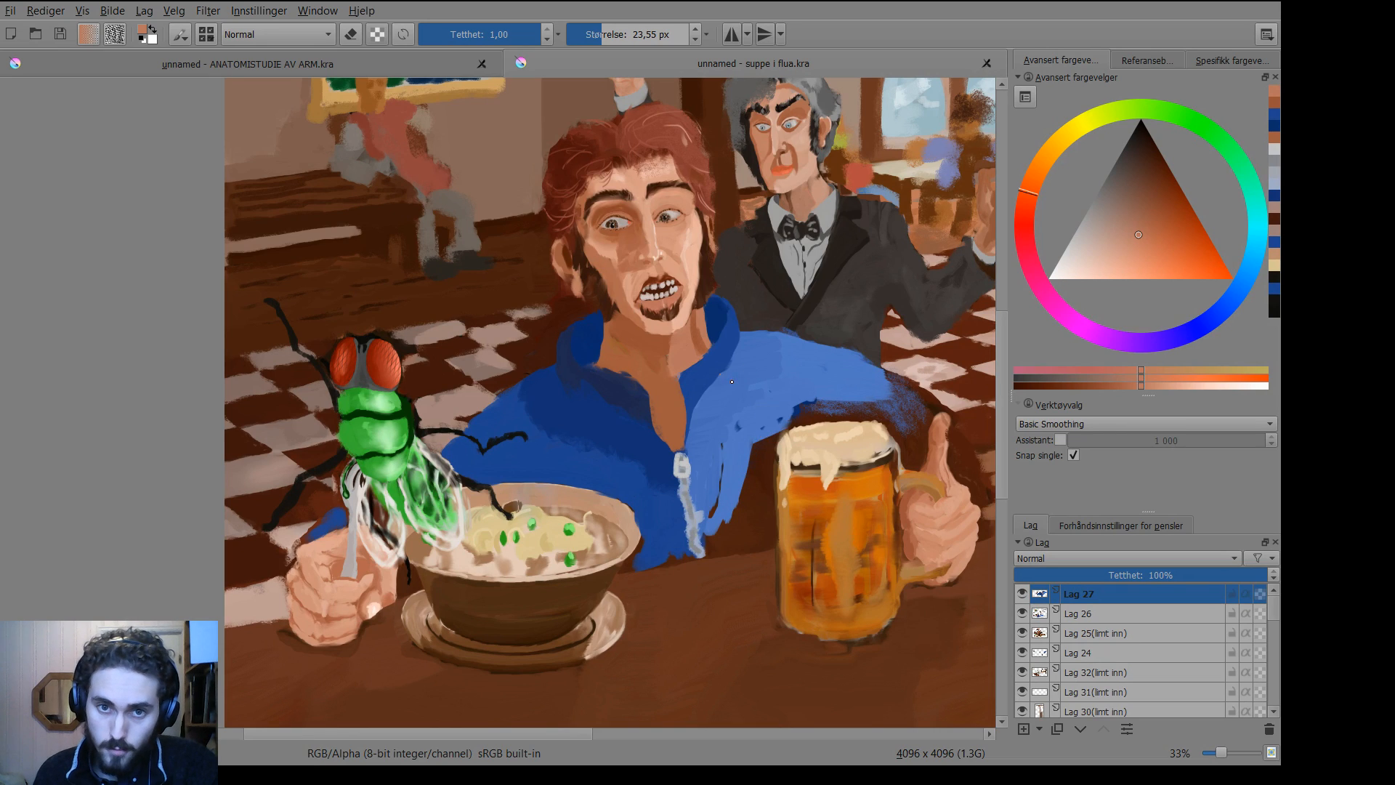
key("ctrl+z")
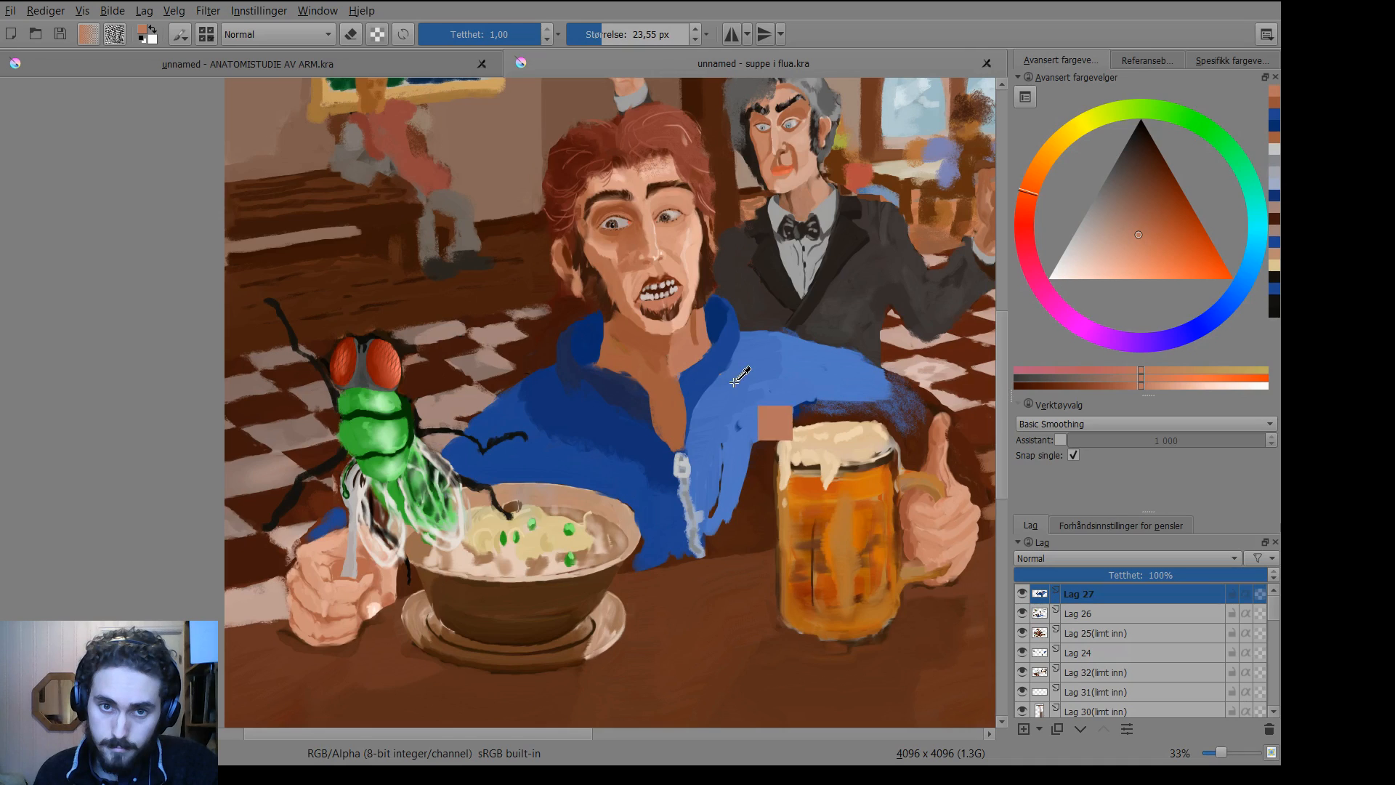
key("p")
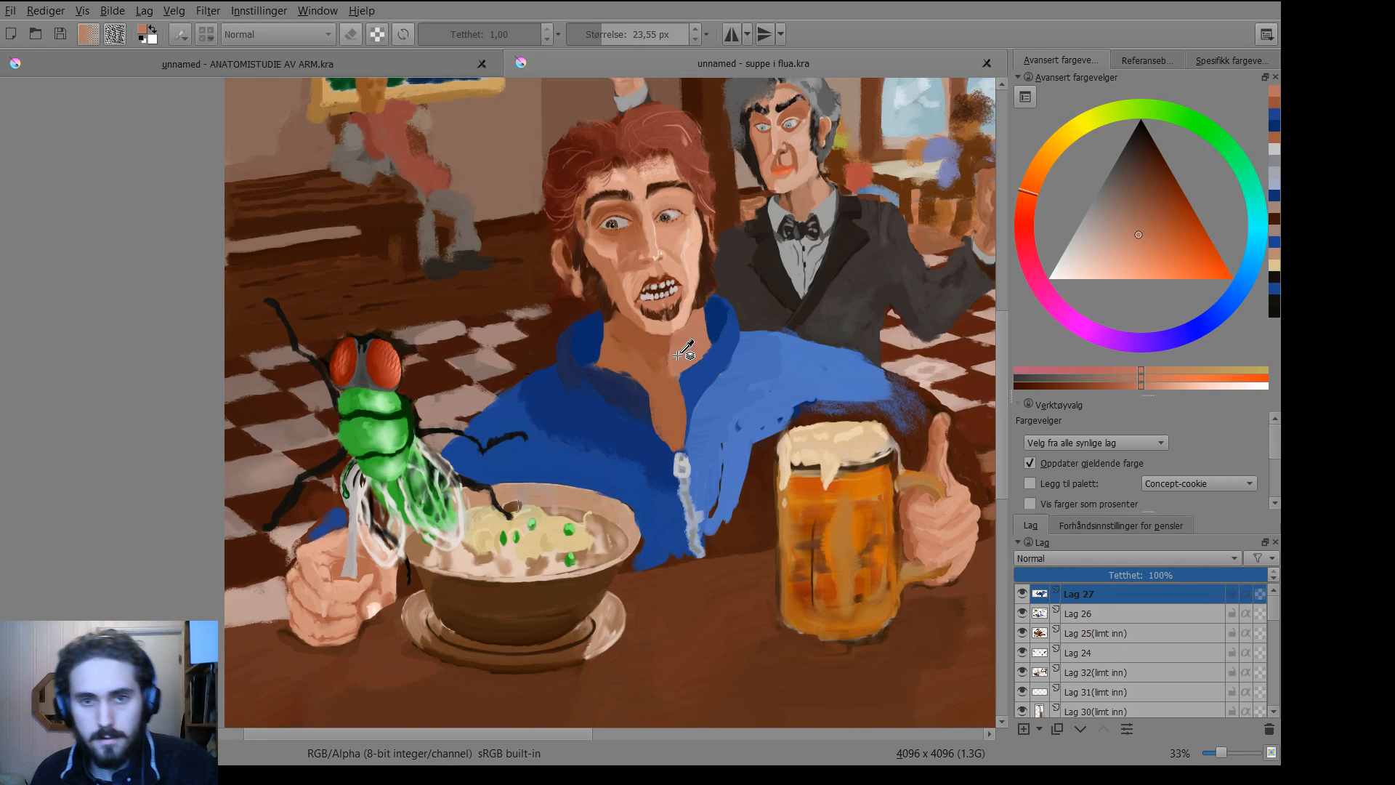
key("b")
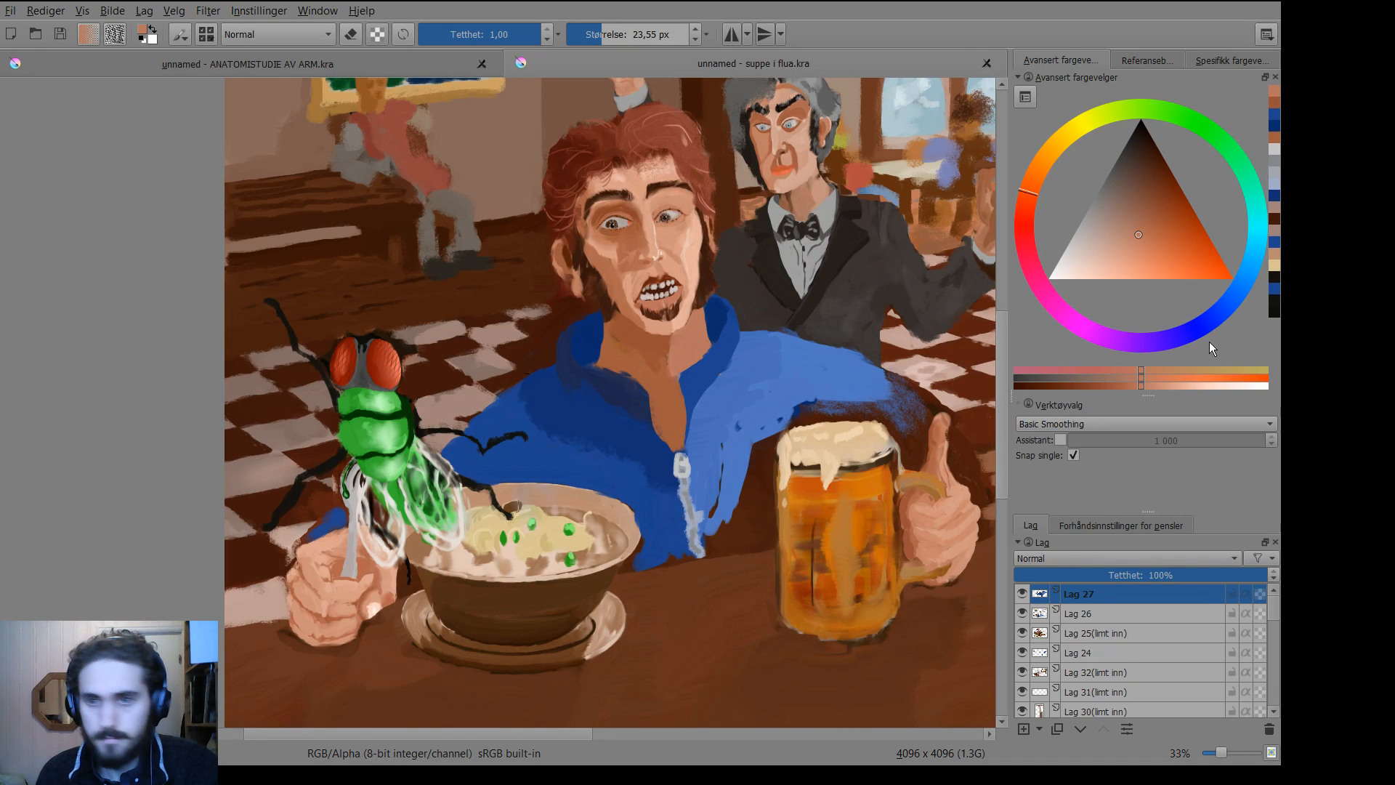
left_click(1125, 386)
left_click_drag(707, 343, 698, 319, "shift")
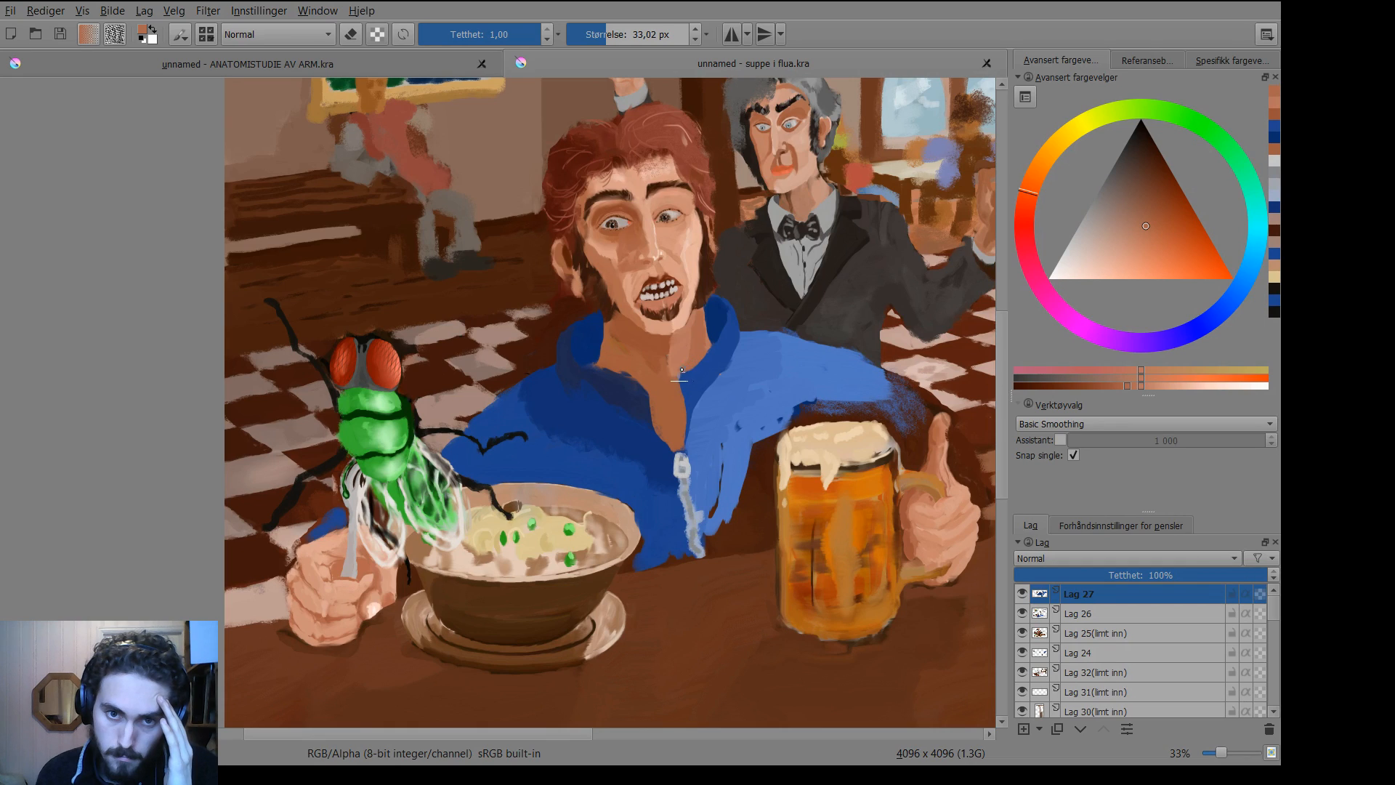
Sample the neck's skin tone, lighten it slightly and paint a highlight down the front of the neck below the chin.
left_click(687, 354, "ctrl")
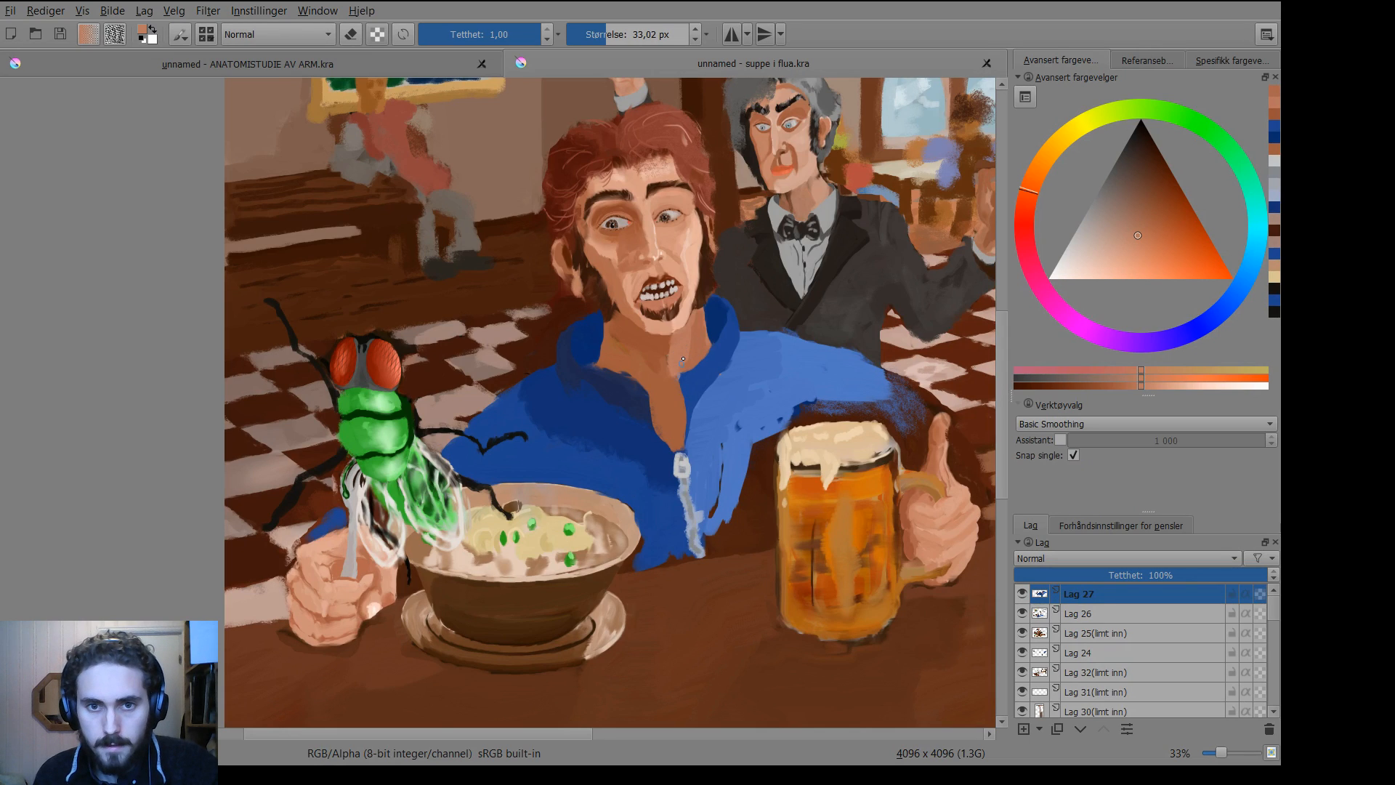
left_click_drag(679, 366, 674, 368)
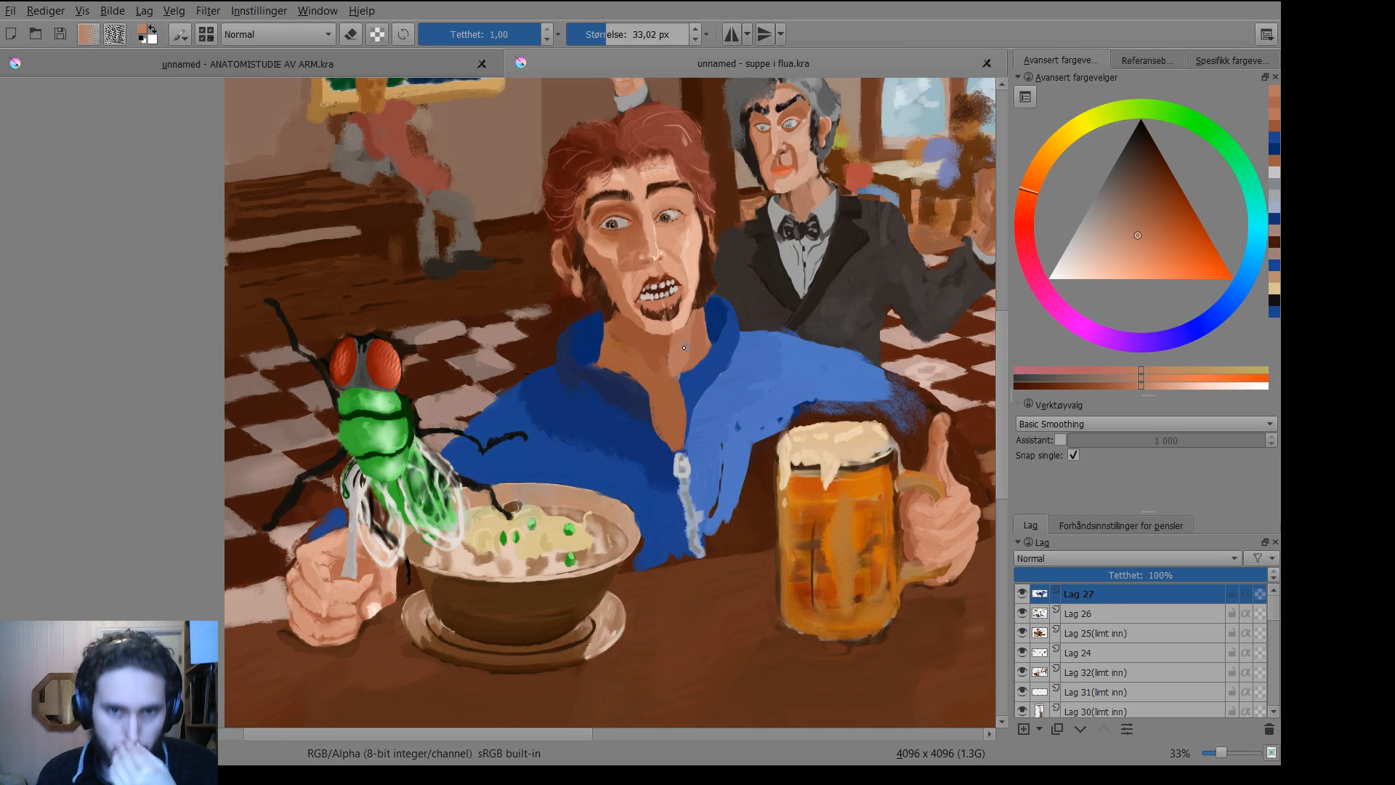
left_click(1155, 385)
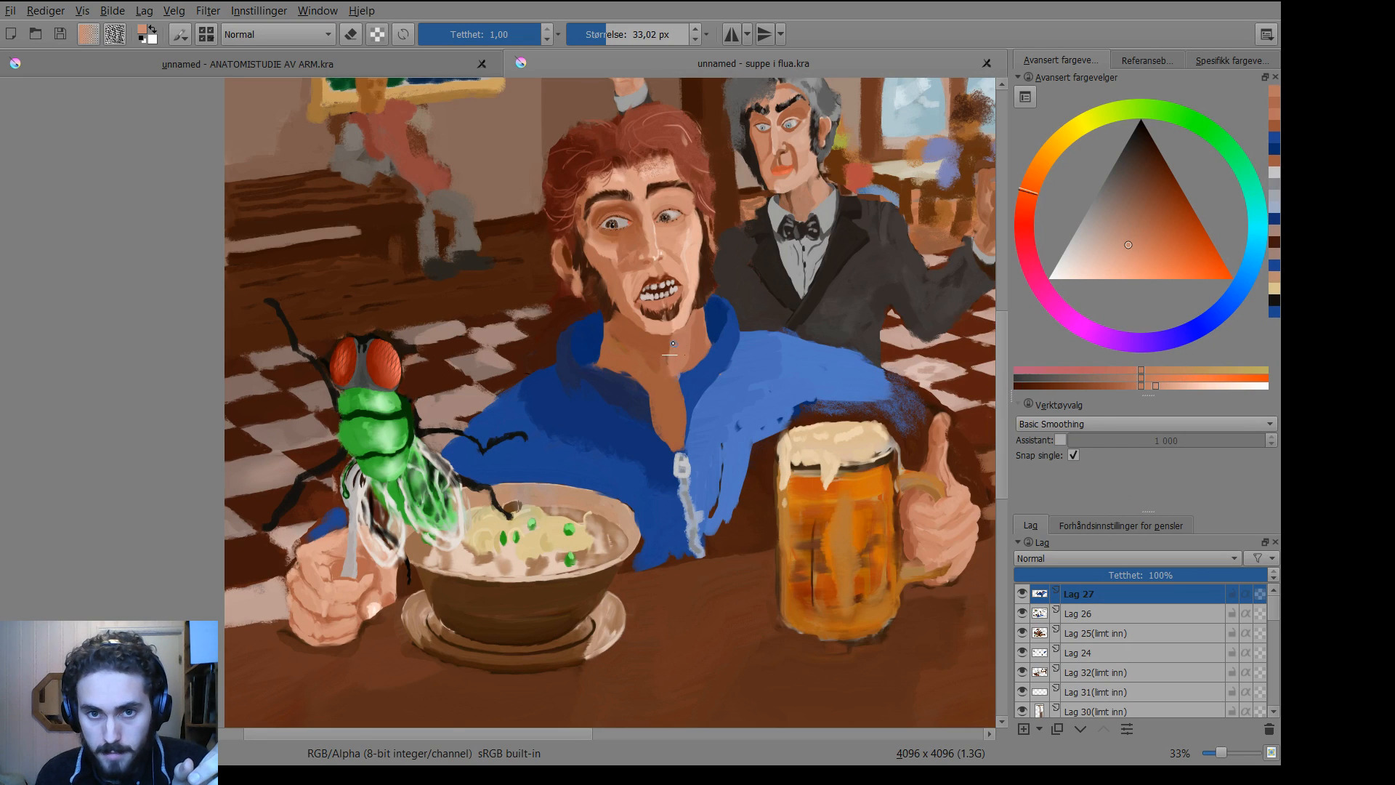
left_click_drag(673, 345, 672, 350)
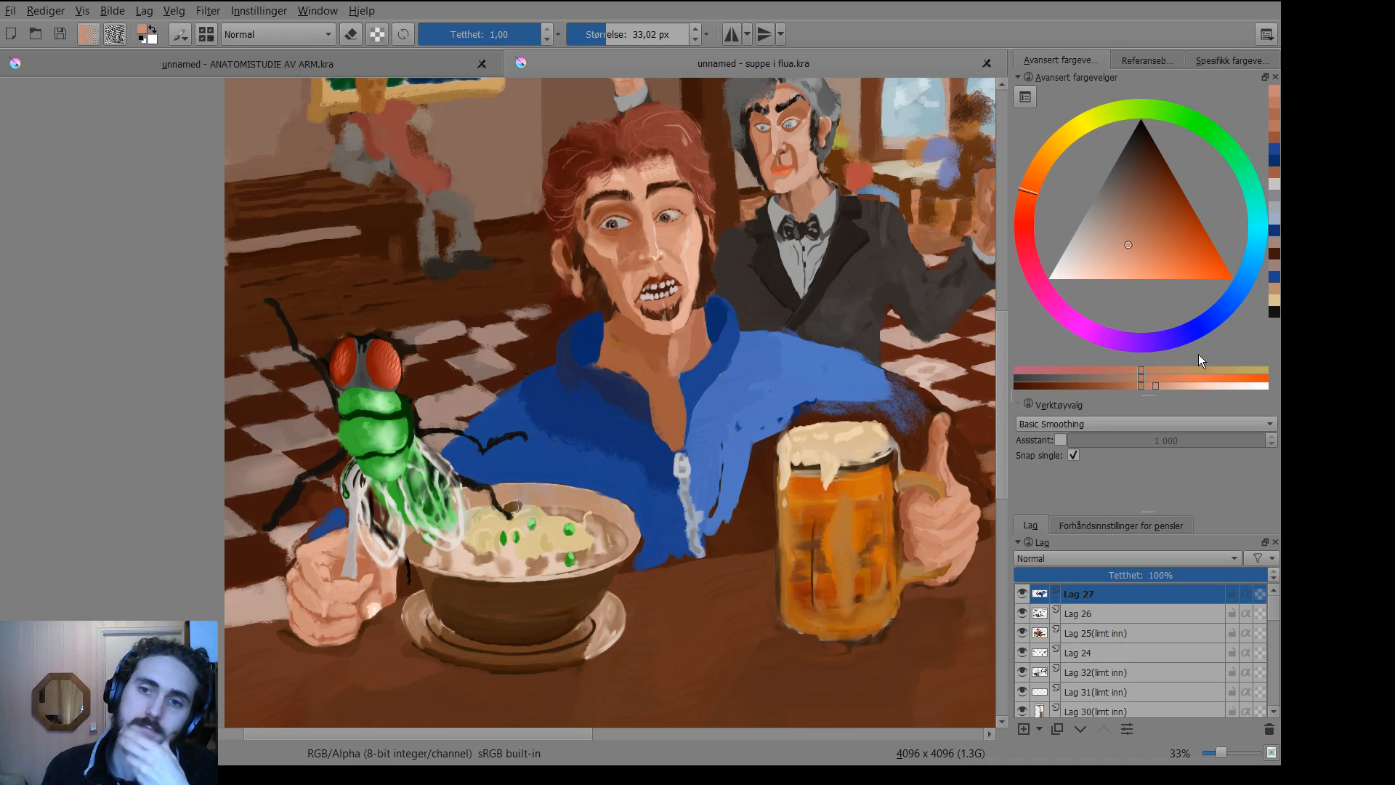
left_click(1150, 386)
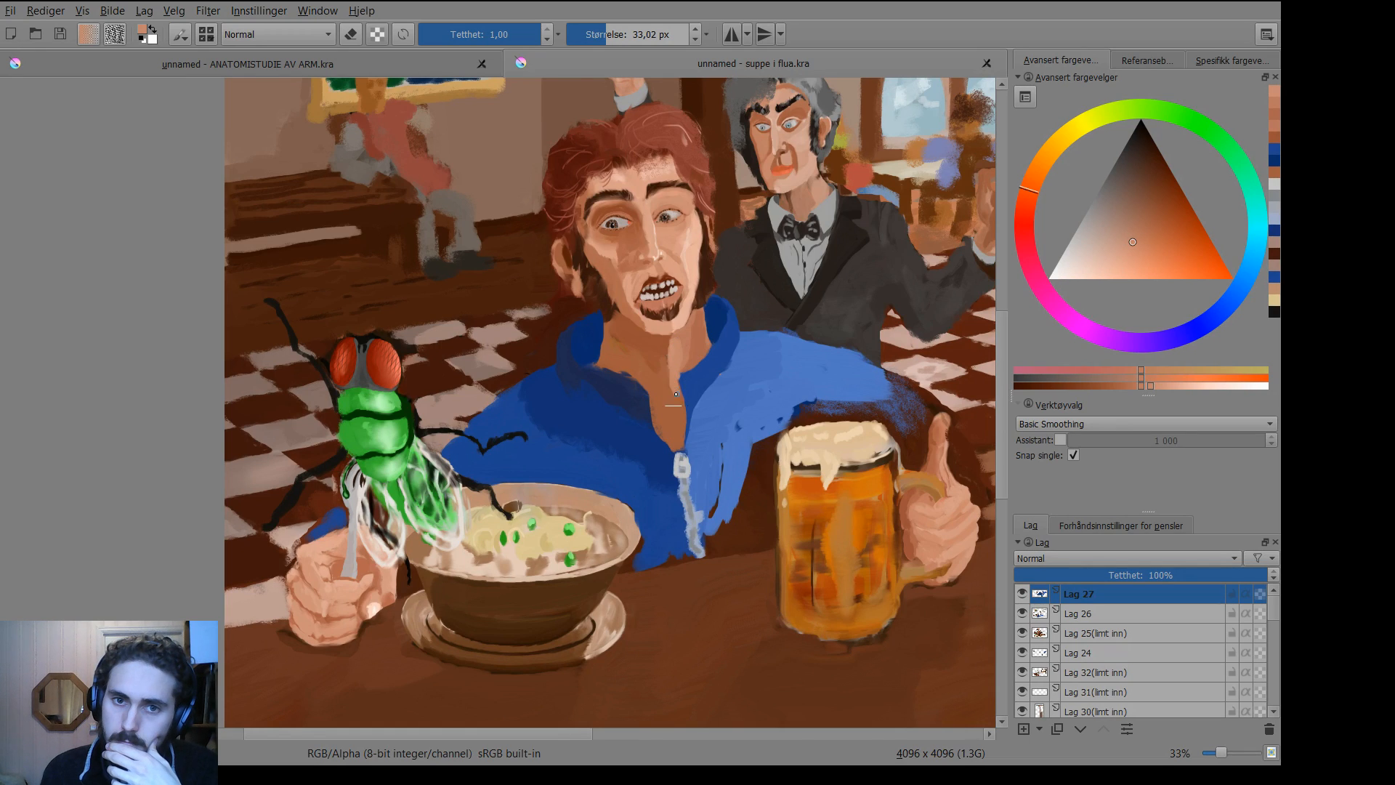
left_click_drag(674, 340, 676, 334)
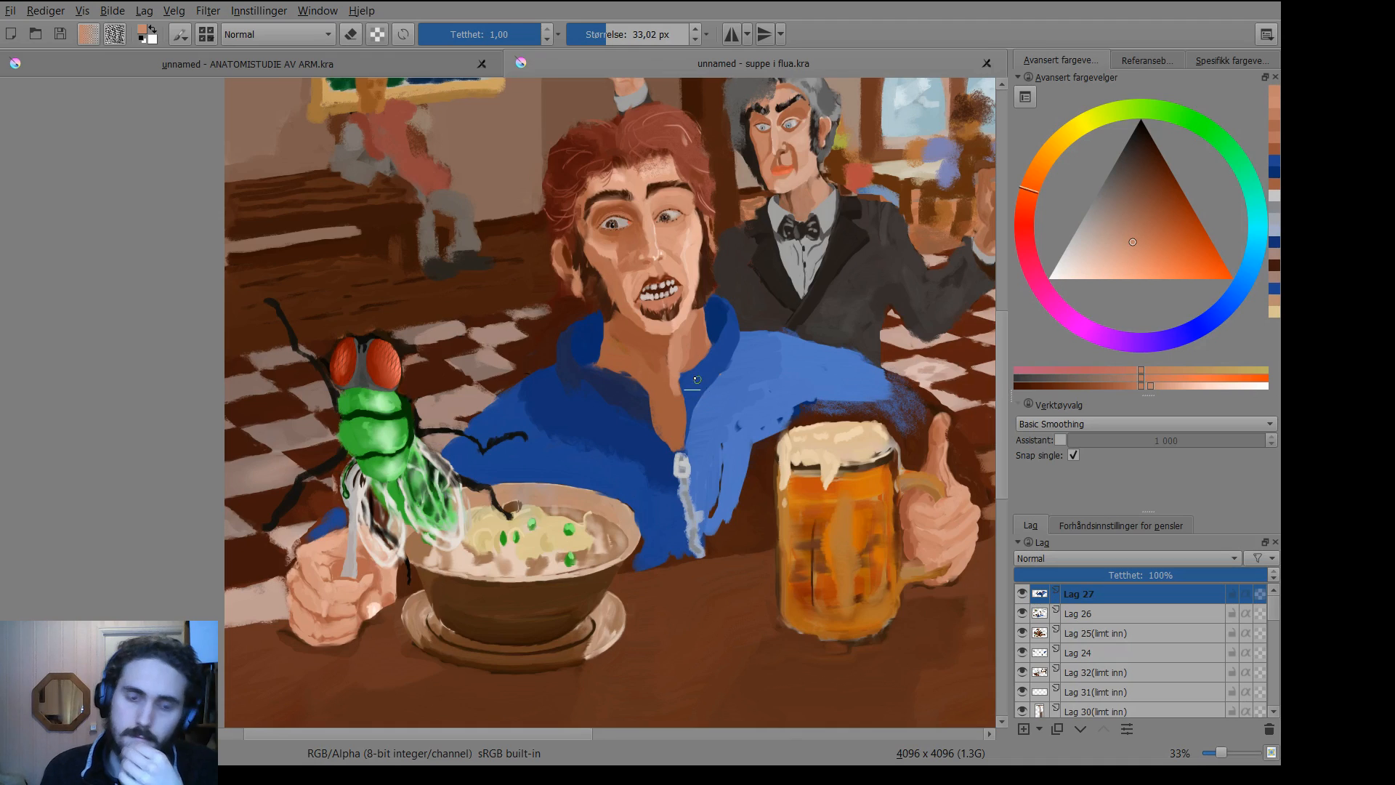
Soften the neck highlight with an 83.17 px brush, reducing opacity to 0.50 and 0.26, and save the painting.
left_click(481, 34)
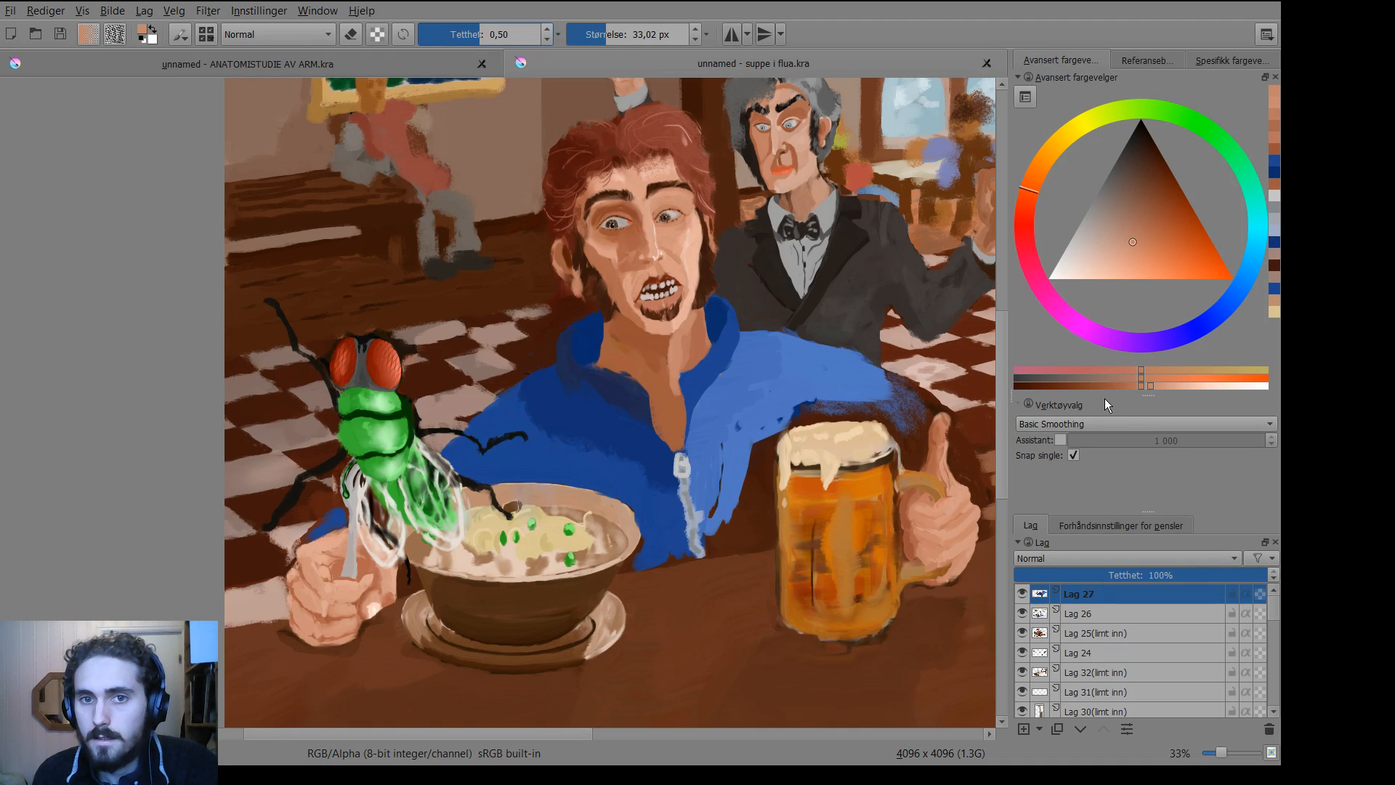
left_click_drag(714, 364, 750, 364)
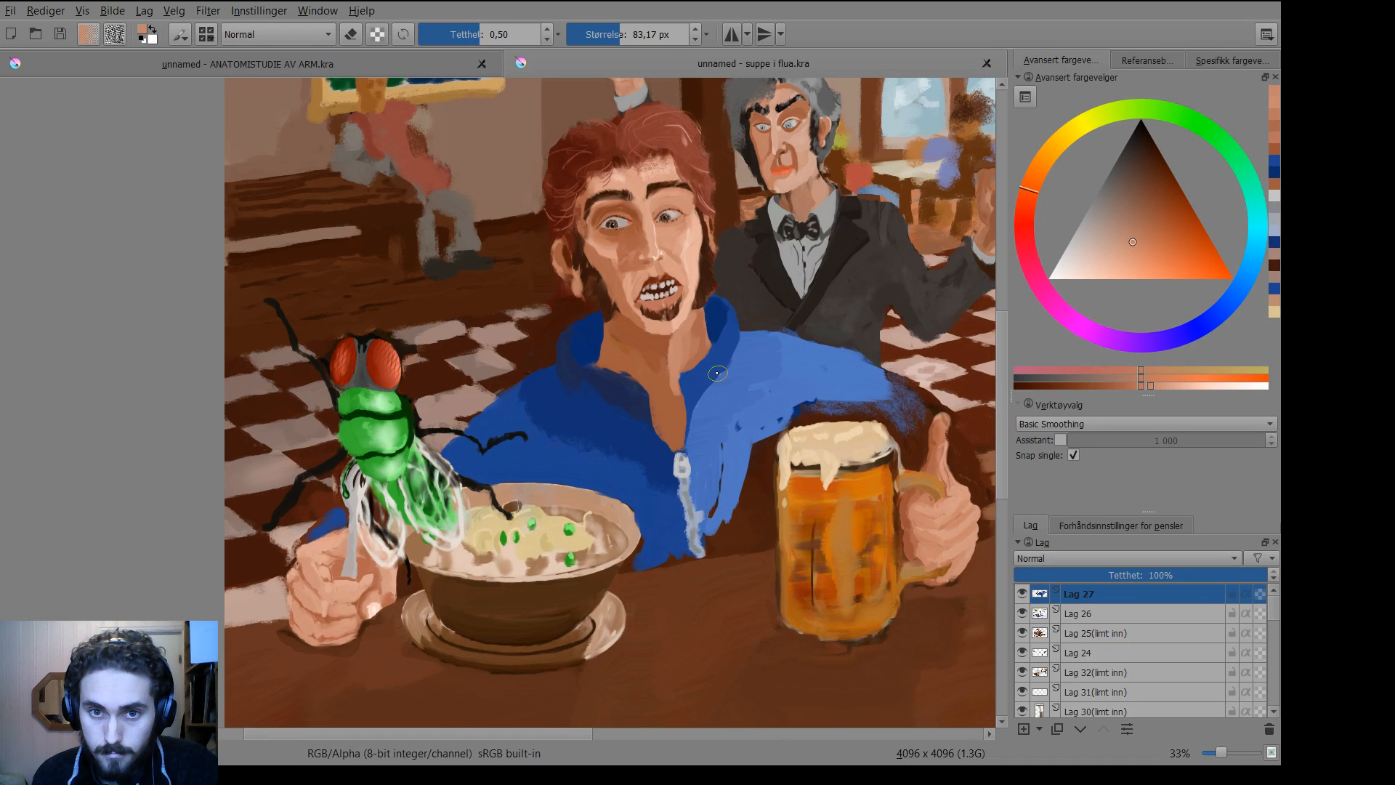
left_click(452, 35)
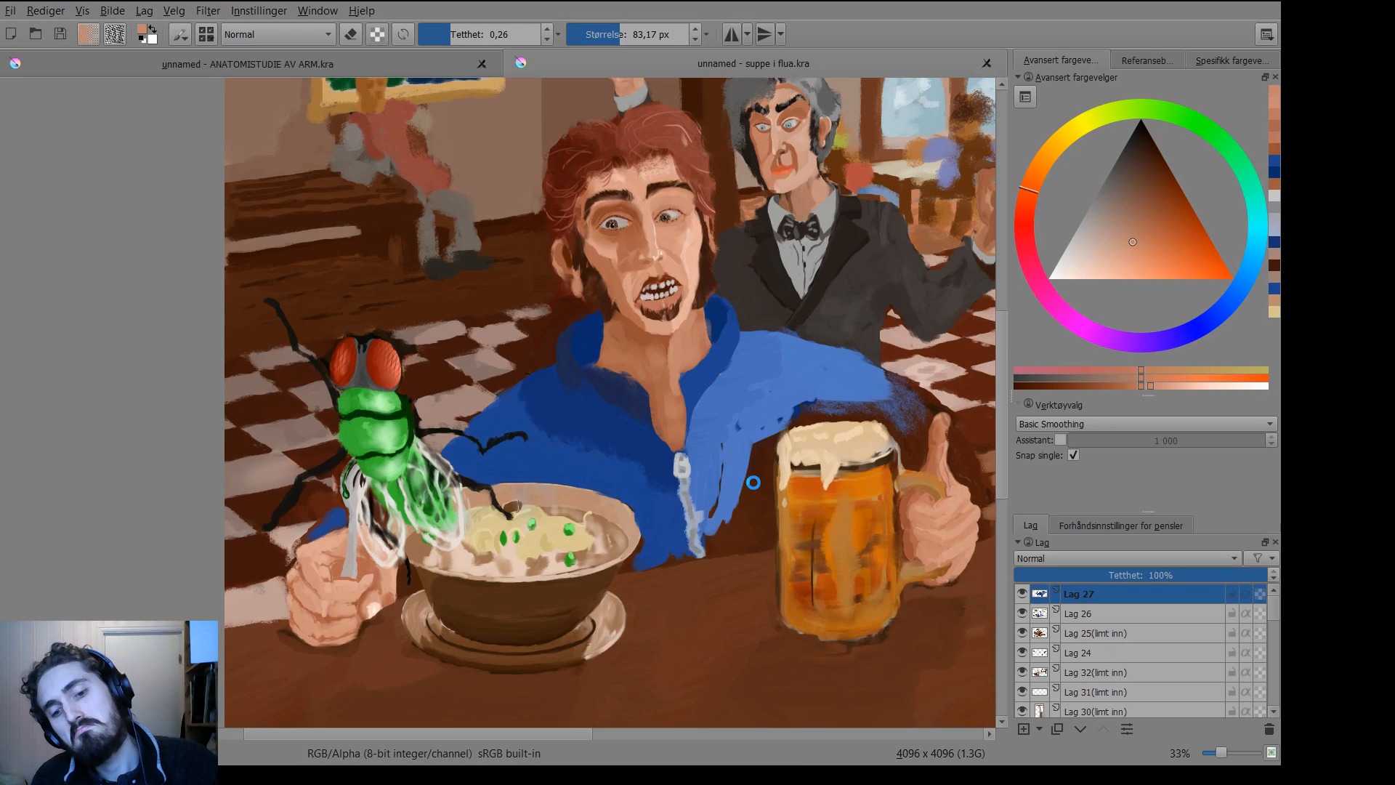
key("ctrl+s")
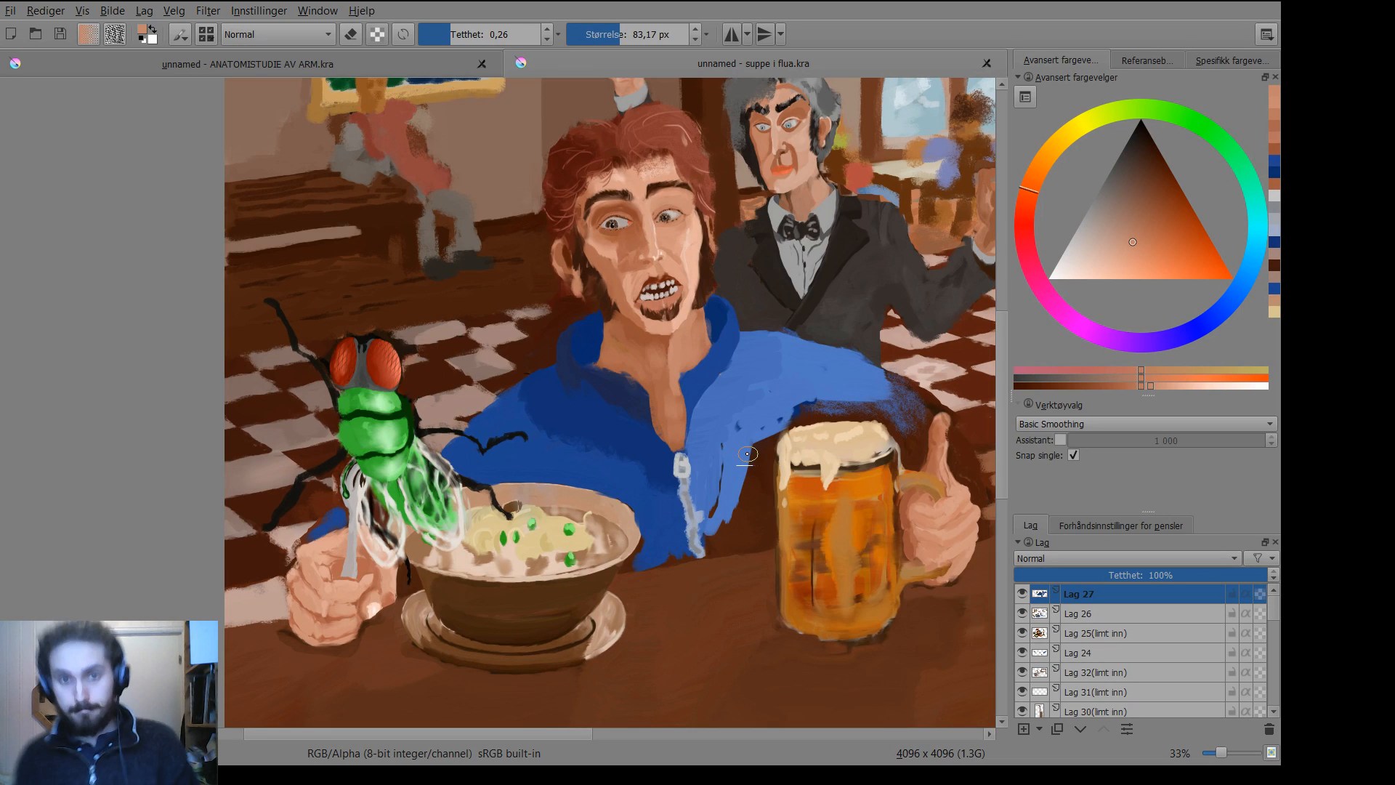
Sample the neck's brown, darken it and paint a full-opacity shadow on the neck's outer edge below the sideburn.
key("p")
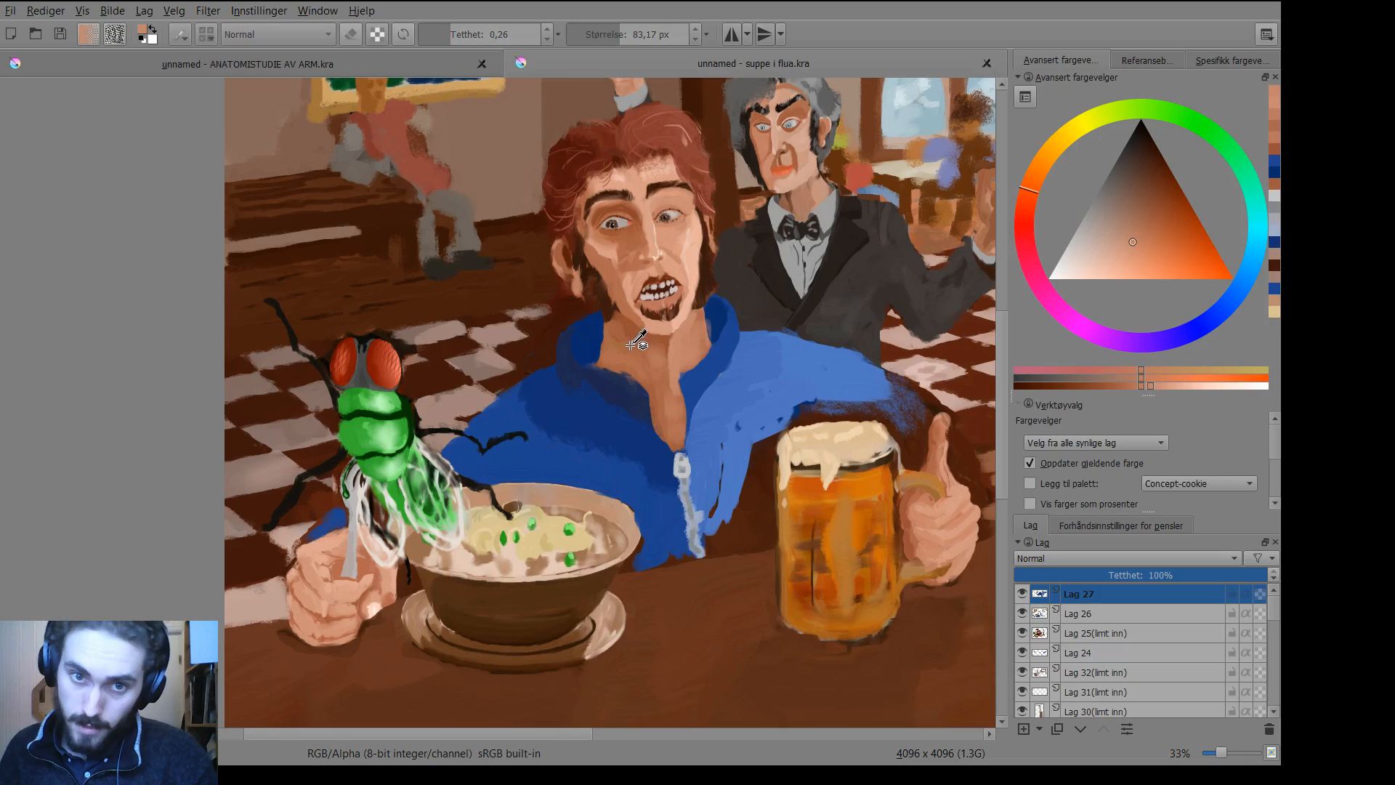
left_click(632, 345)
key("b")
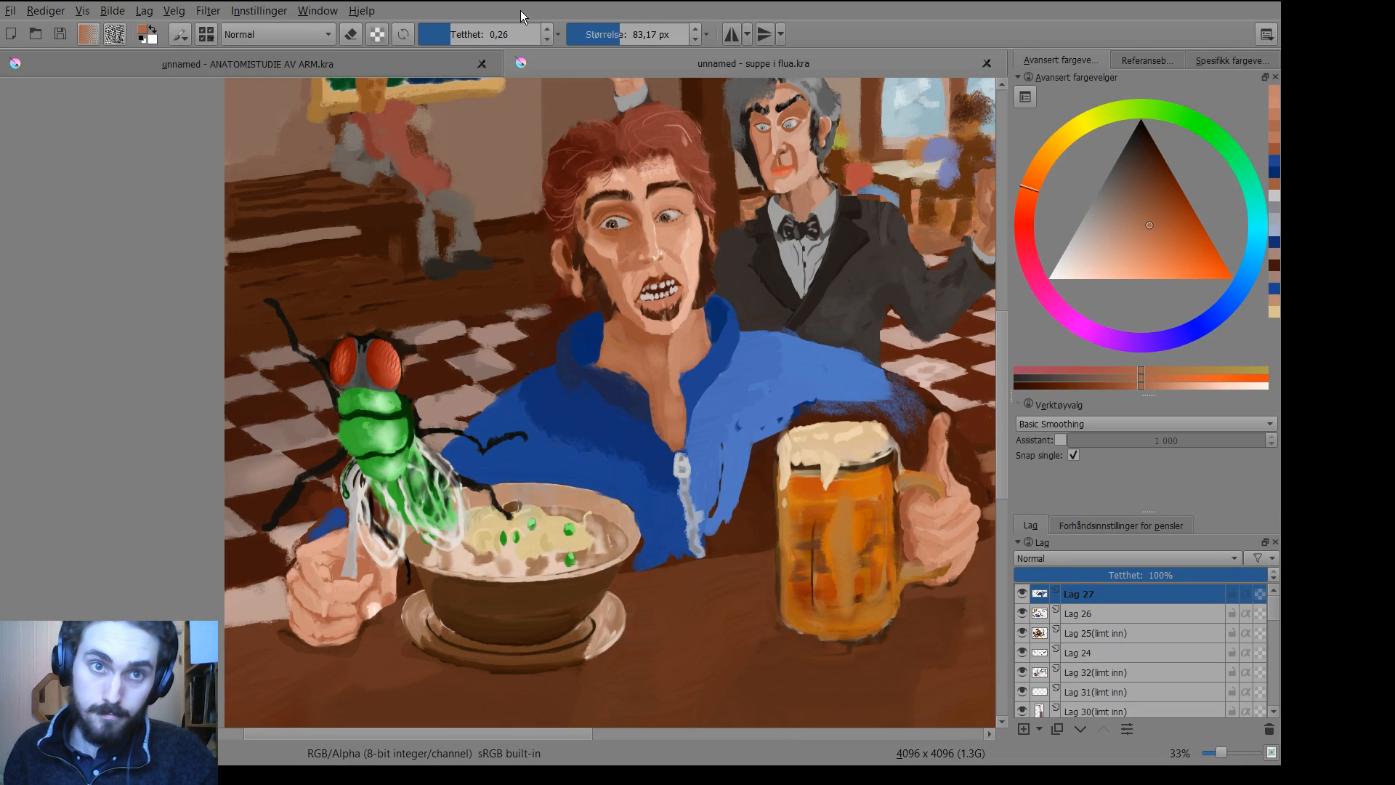
left_click_drag(495, 41, 573, 42)
left_click(1102, 389)
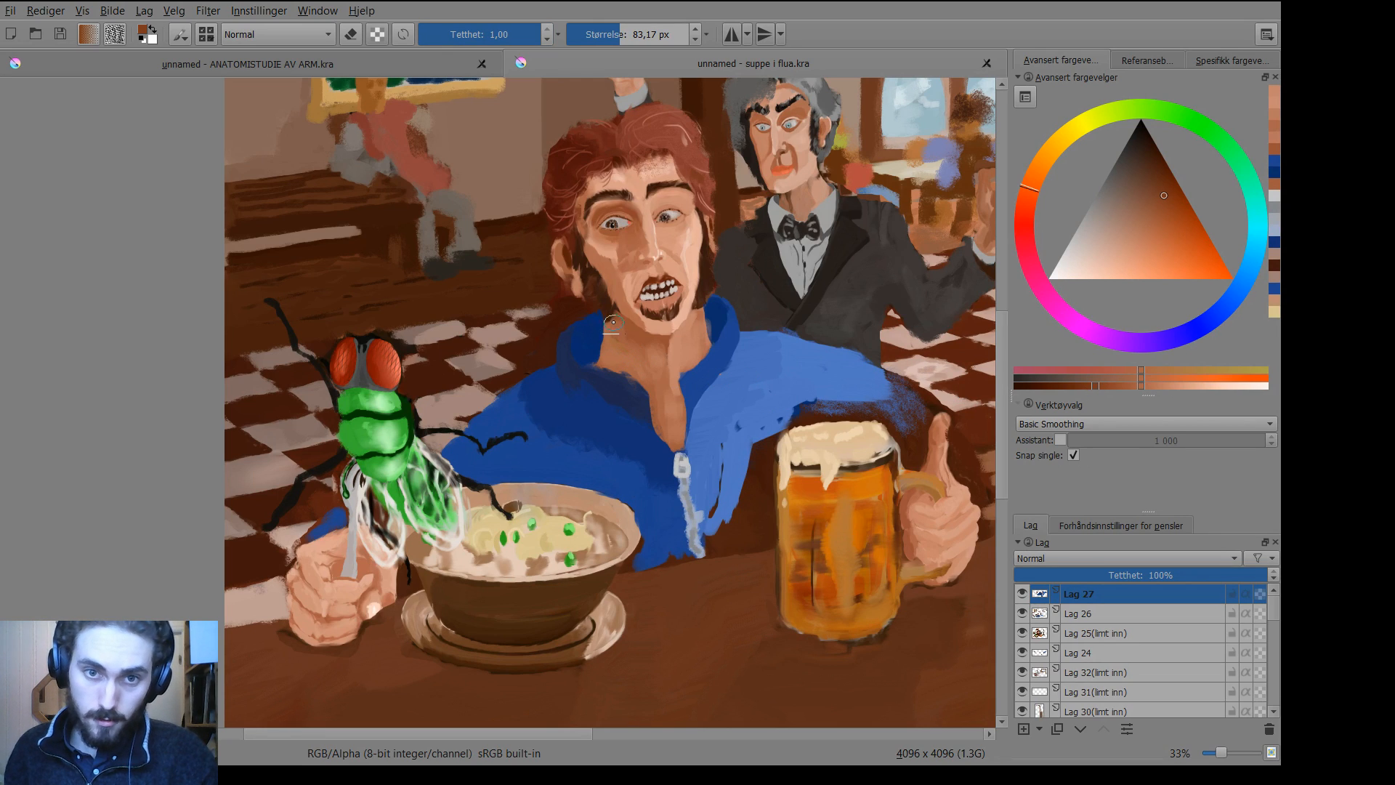
left_click_drag(611, 324, 611, 335)
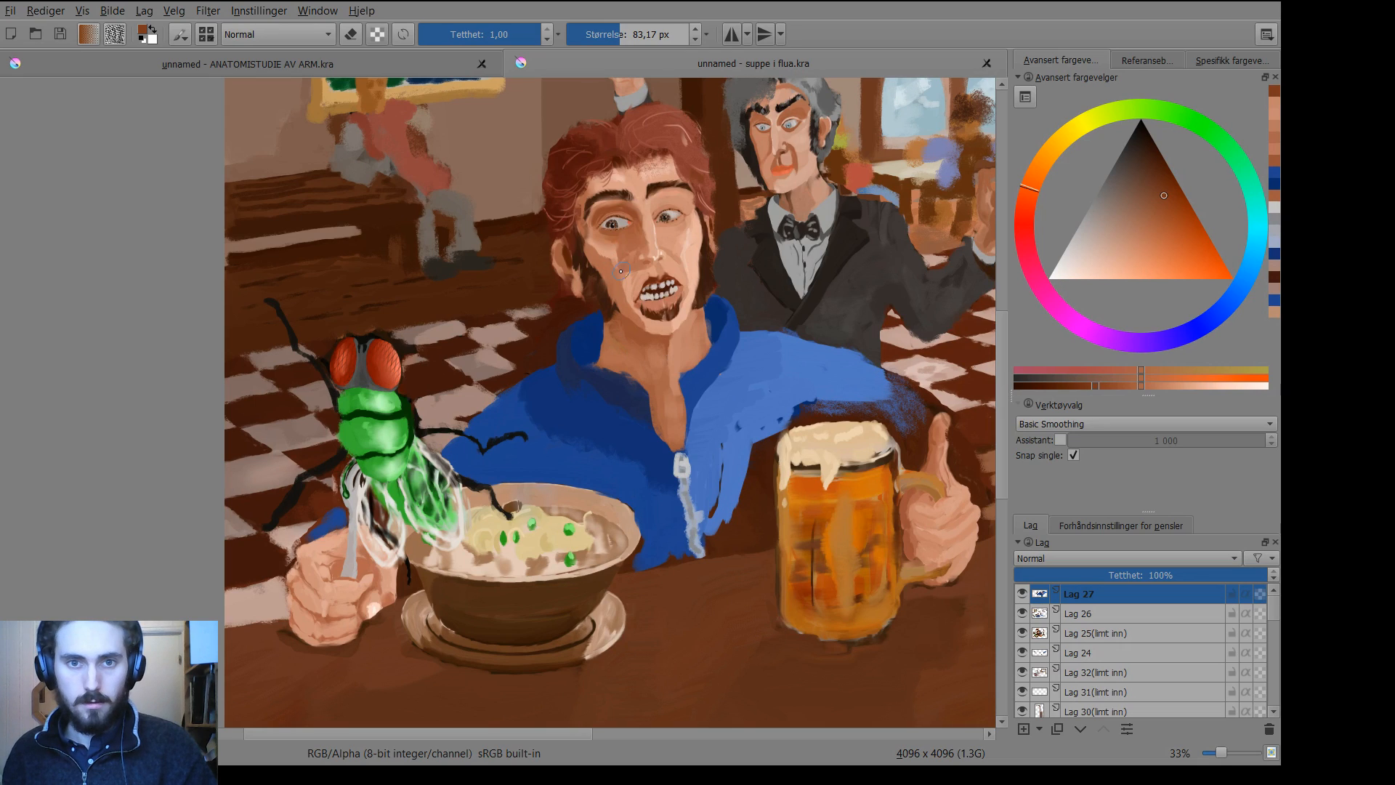
Blend the new neck shadow into the skin at opacity 0.61 and 0.32, using a sampled mid-brown.
left_click(494, 34)
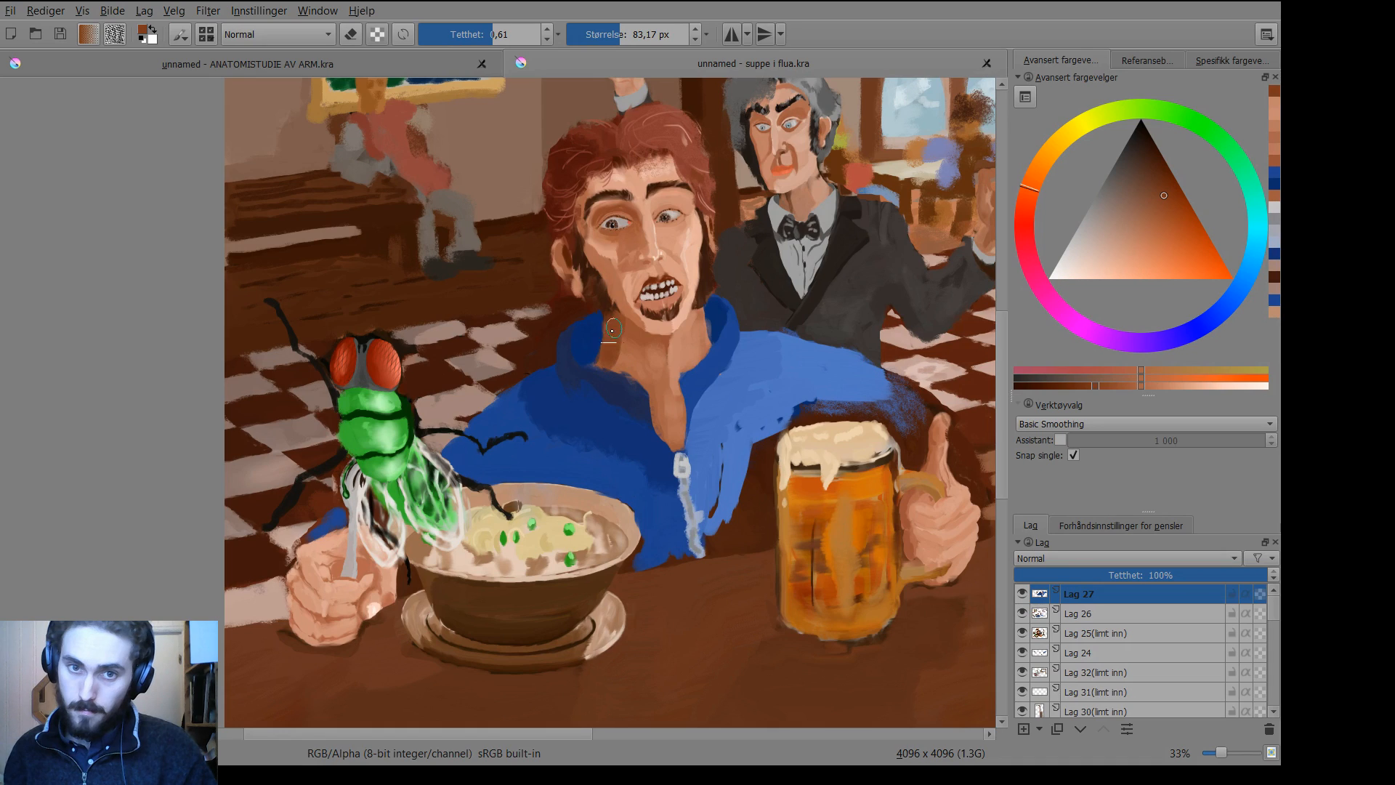
left_click(459, 36)
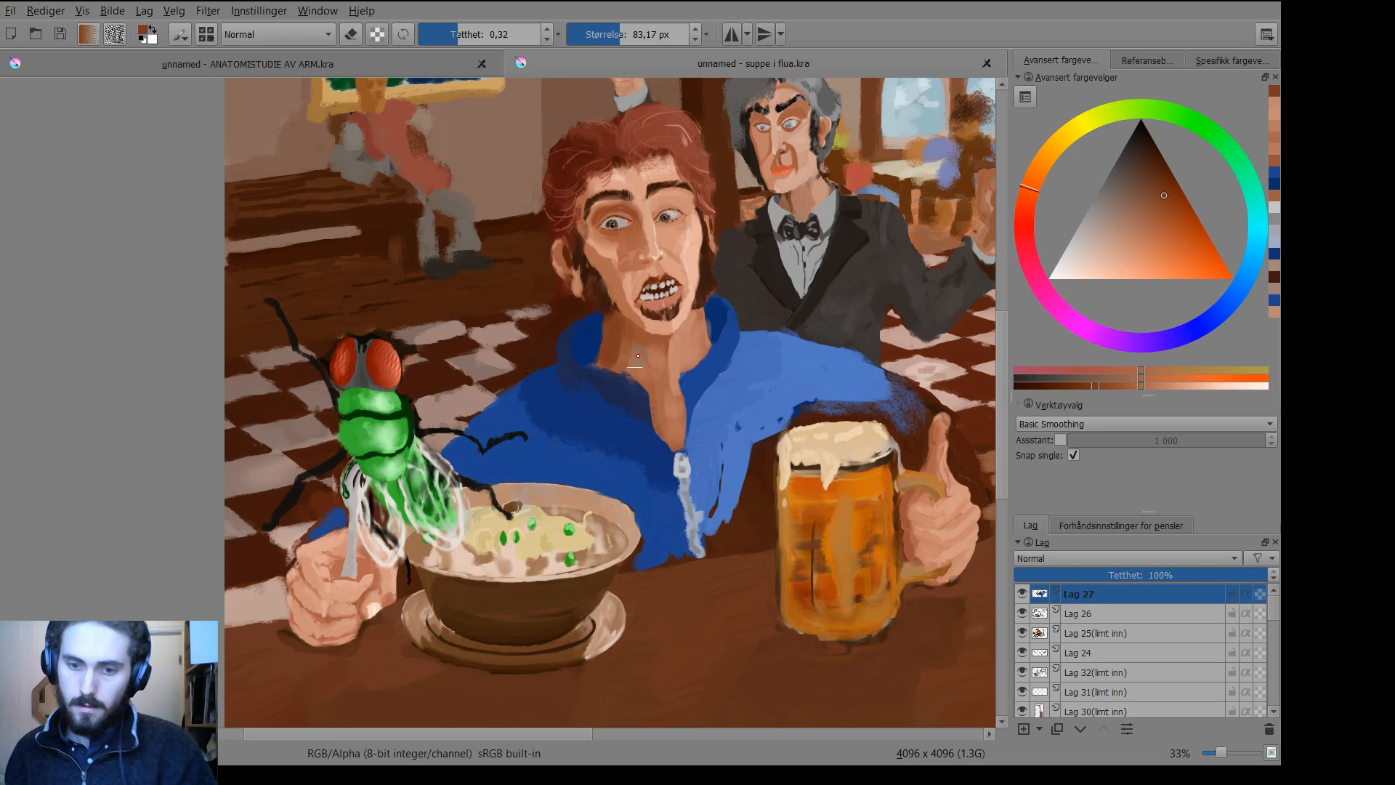
key("p")
left_click(642, 340)
key("b")
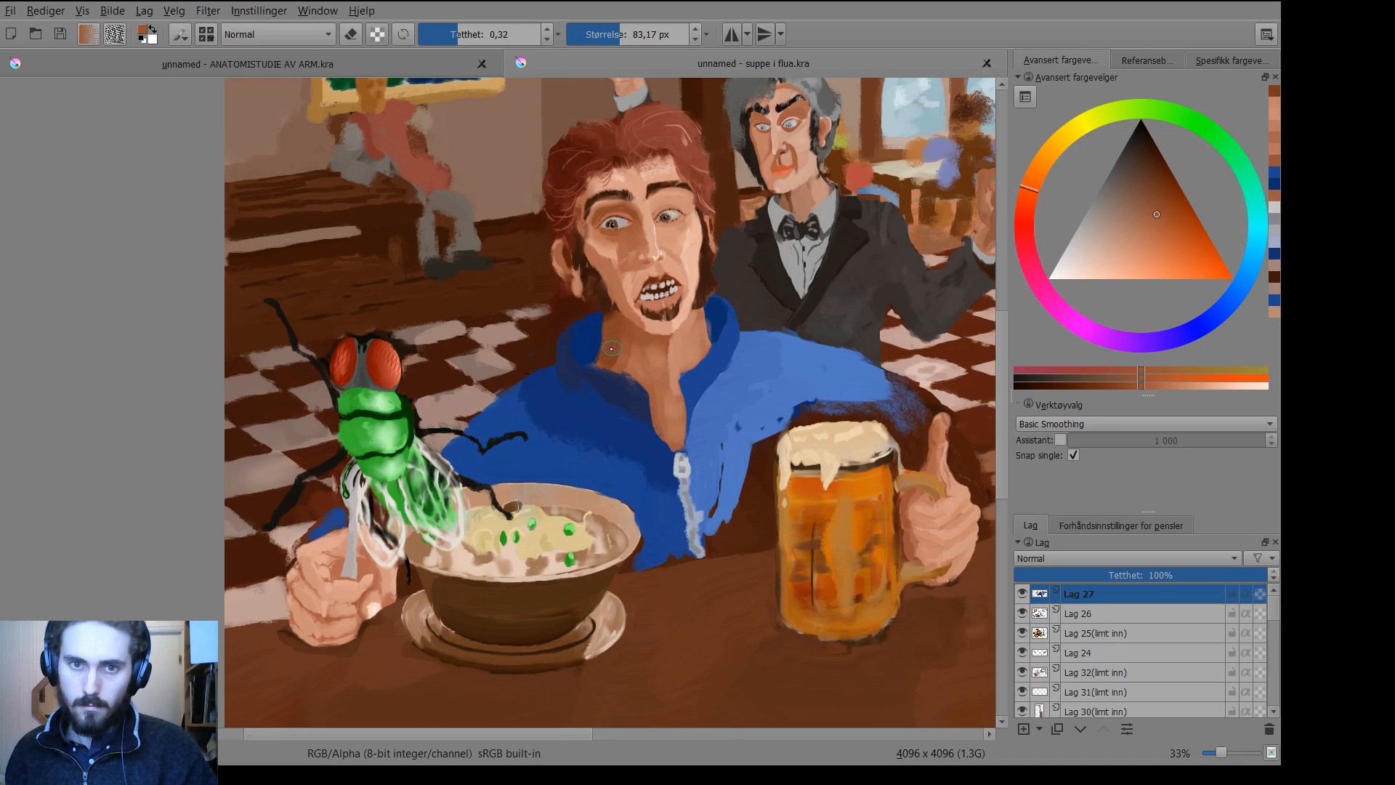
mouse_move(614, 318)
left_mouse_down()
mouse_move(605, 360)
mouse_move(617, 339)
left_mouse_up()
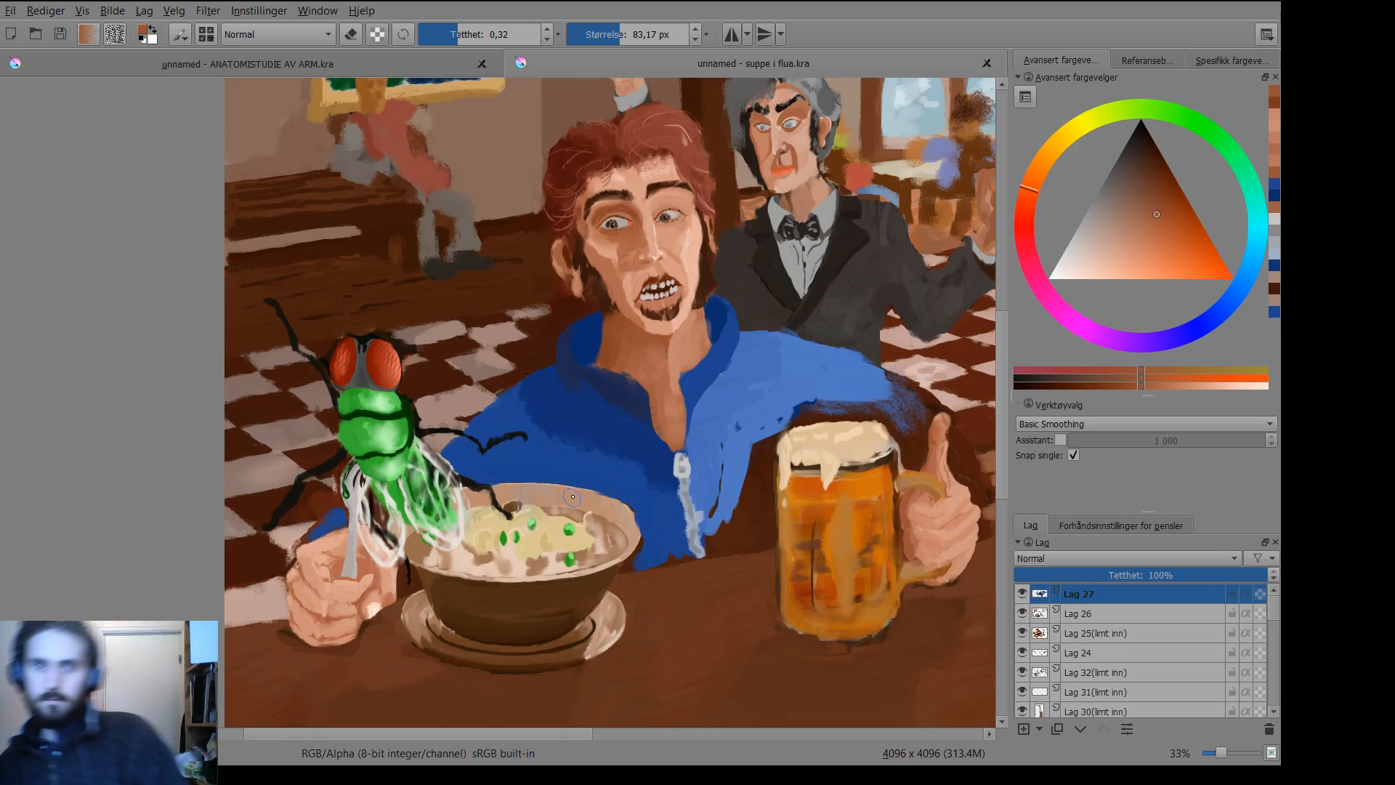
Sample the collar's dark blue and repaint its inner edge beside the shadowed neck at full opacity, reducing the brush to 63.70 px.
key("p")
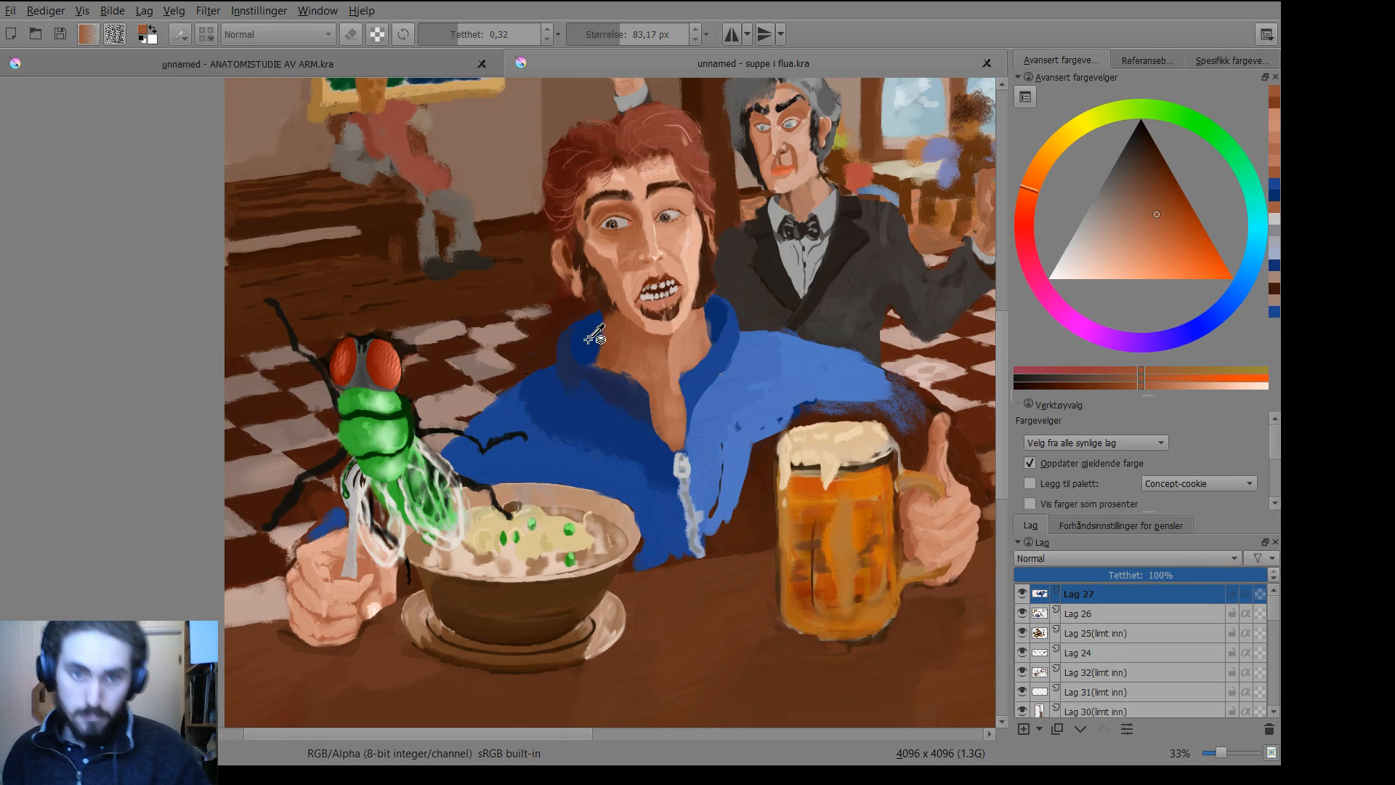
left_click(592, 353)
key("b")
left_click_drag(472, 36, 544, 38)
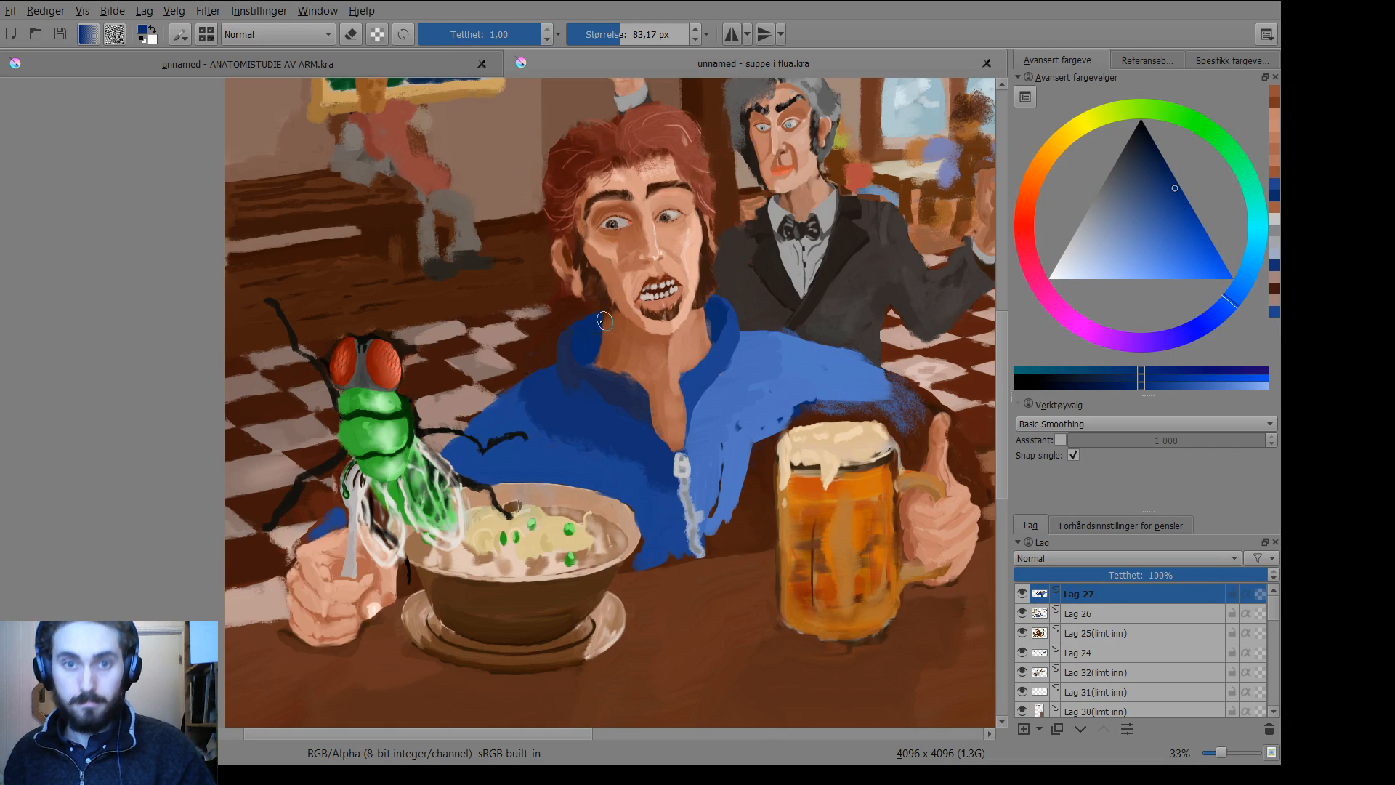
mouse_move(591, 343)
left_mouse_down()
mouse_move(601, 319)
mouse_move(571, 370)
left_mouse_up()
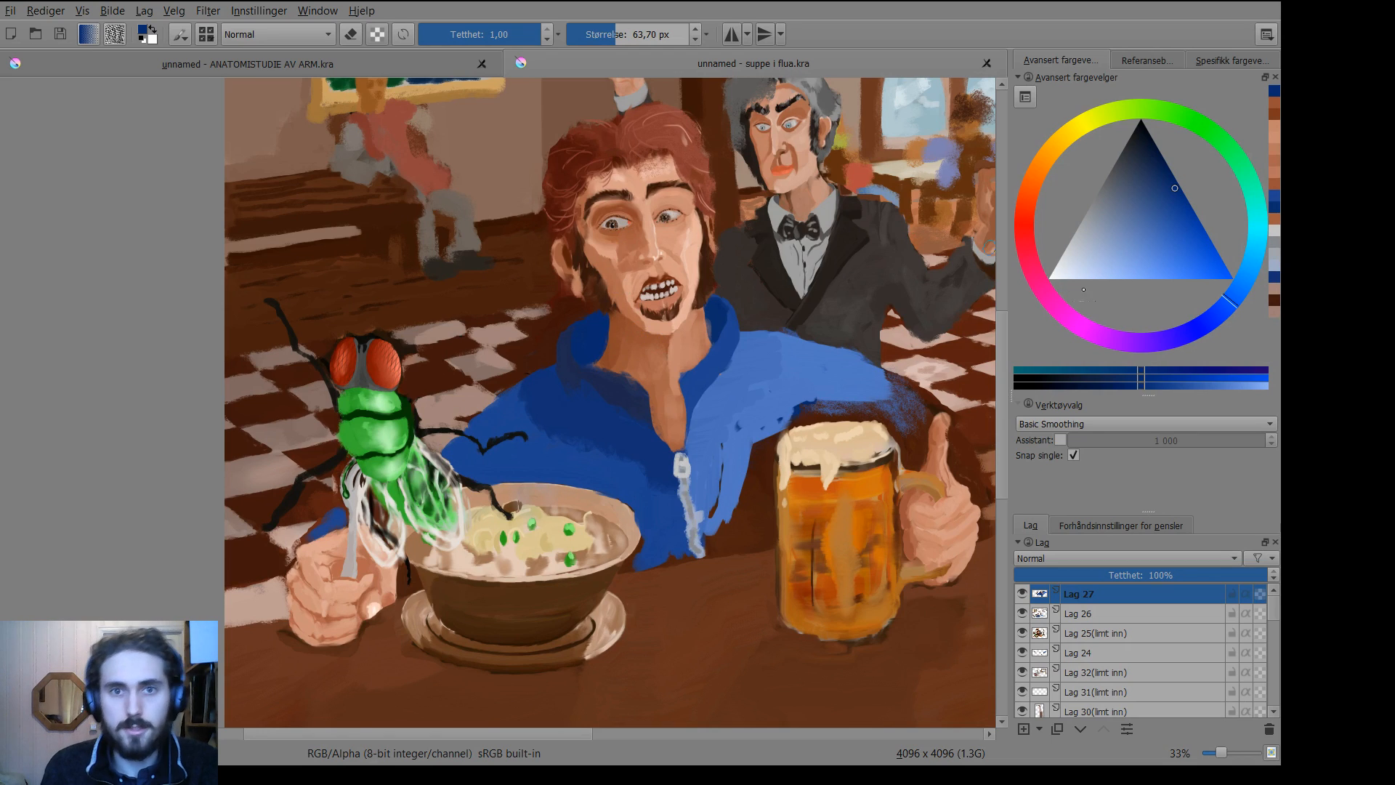
Sample the neck's brown, darken it slightly and extend the neck shadow into the collar opening with a 38.47 px brush.
key("p")
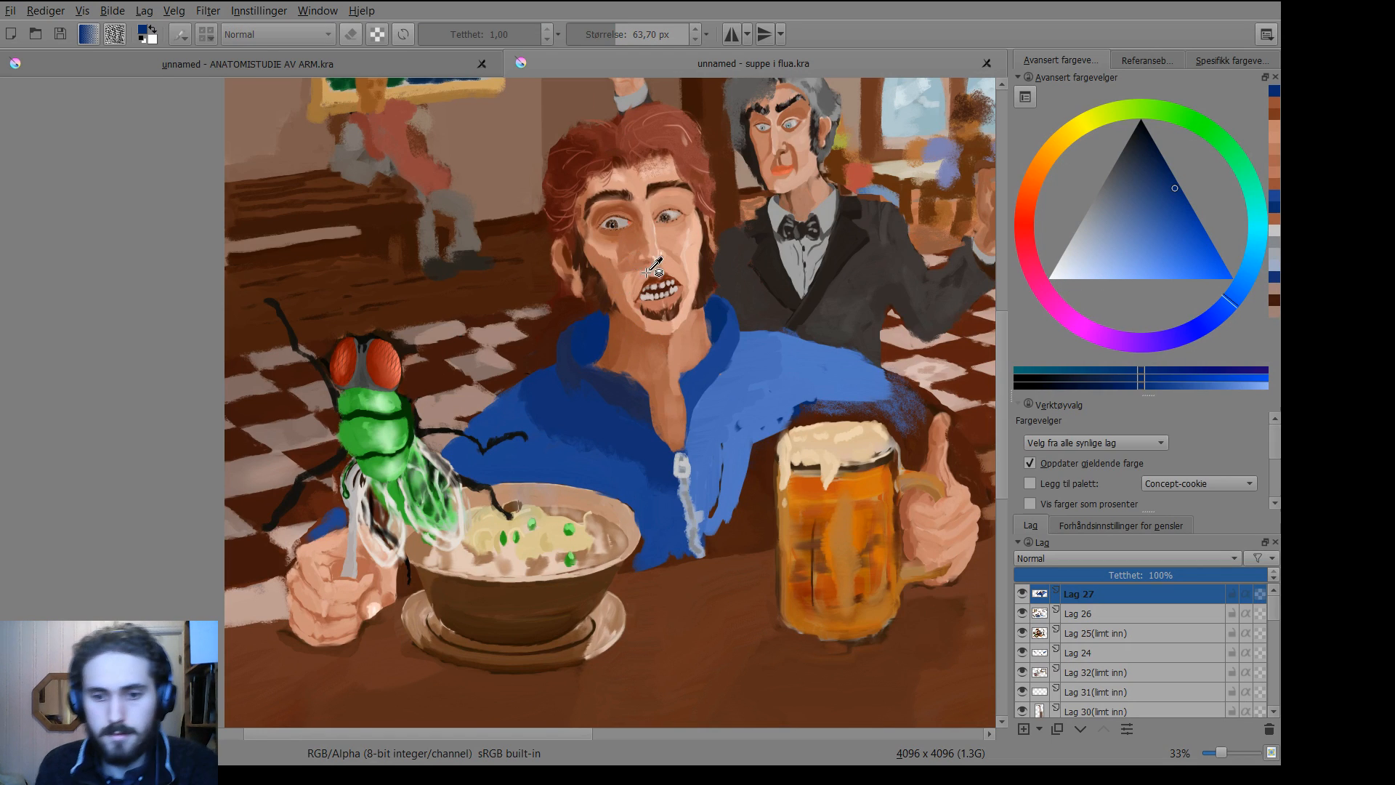
left_click(625, 341)
key("b")
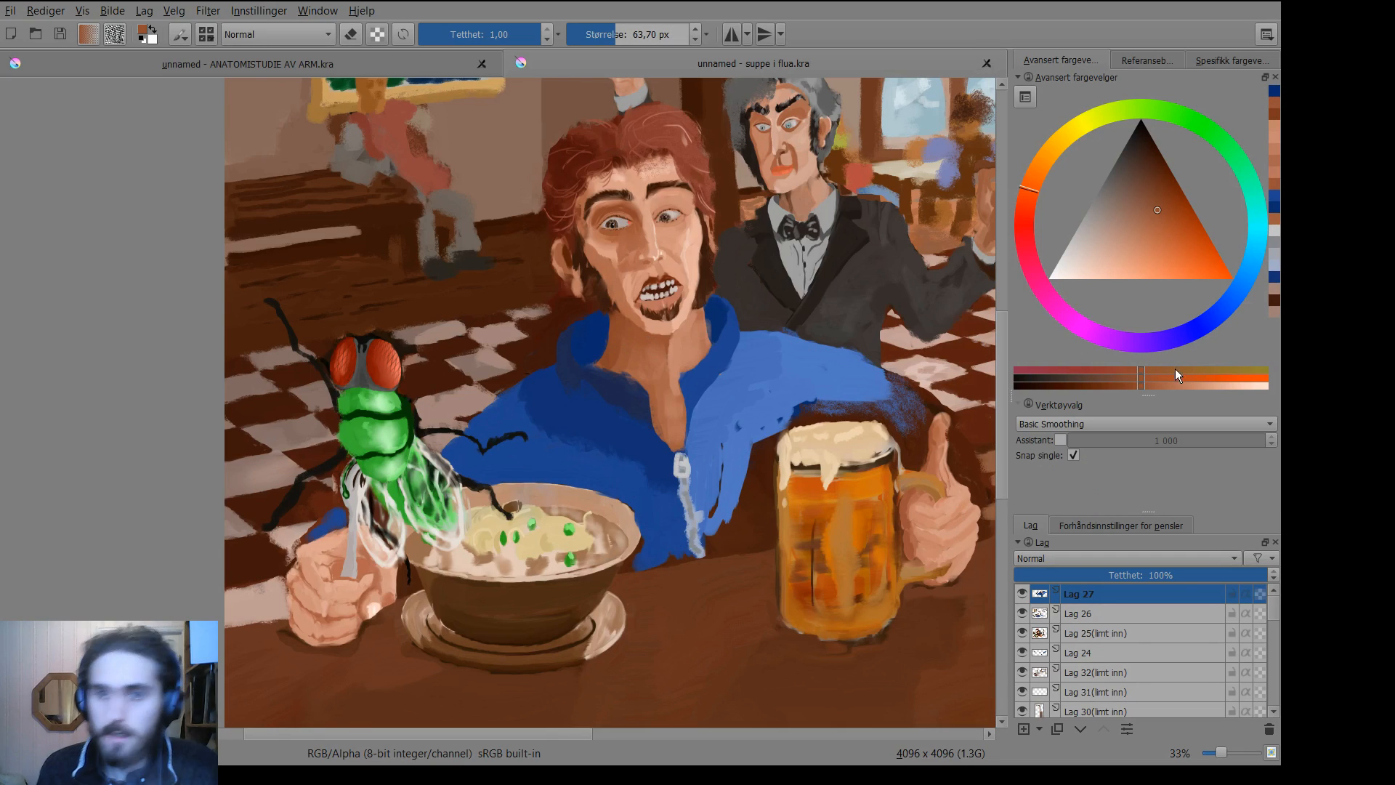
left_click(1126, 385)
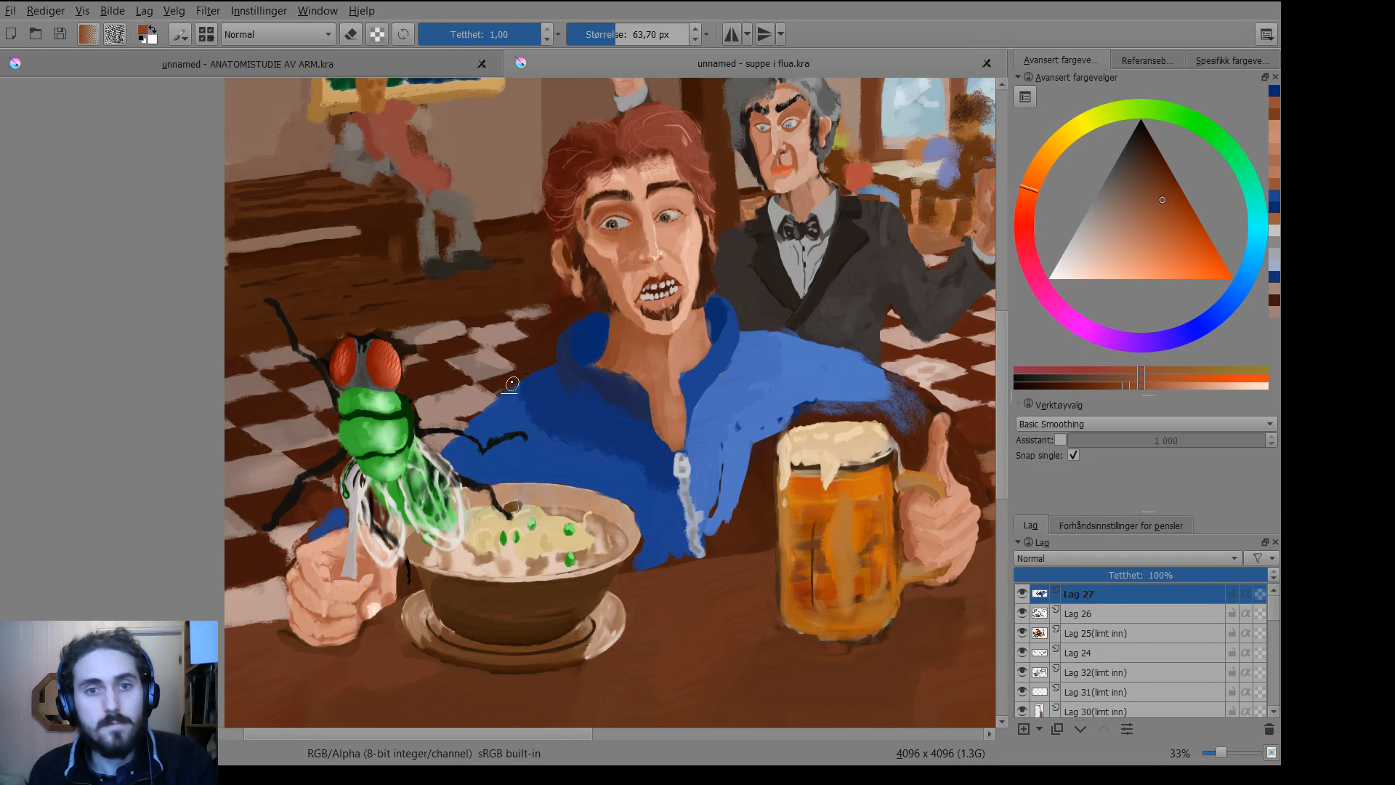
mouse_move(602, 366)
left_mouse_down()
mouse_move(584, 371)
mouse_move(602, 354)
mouse_move(582, 363)
mouse_move(606, 352)
left_mouse_up()
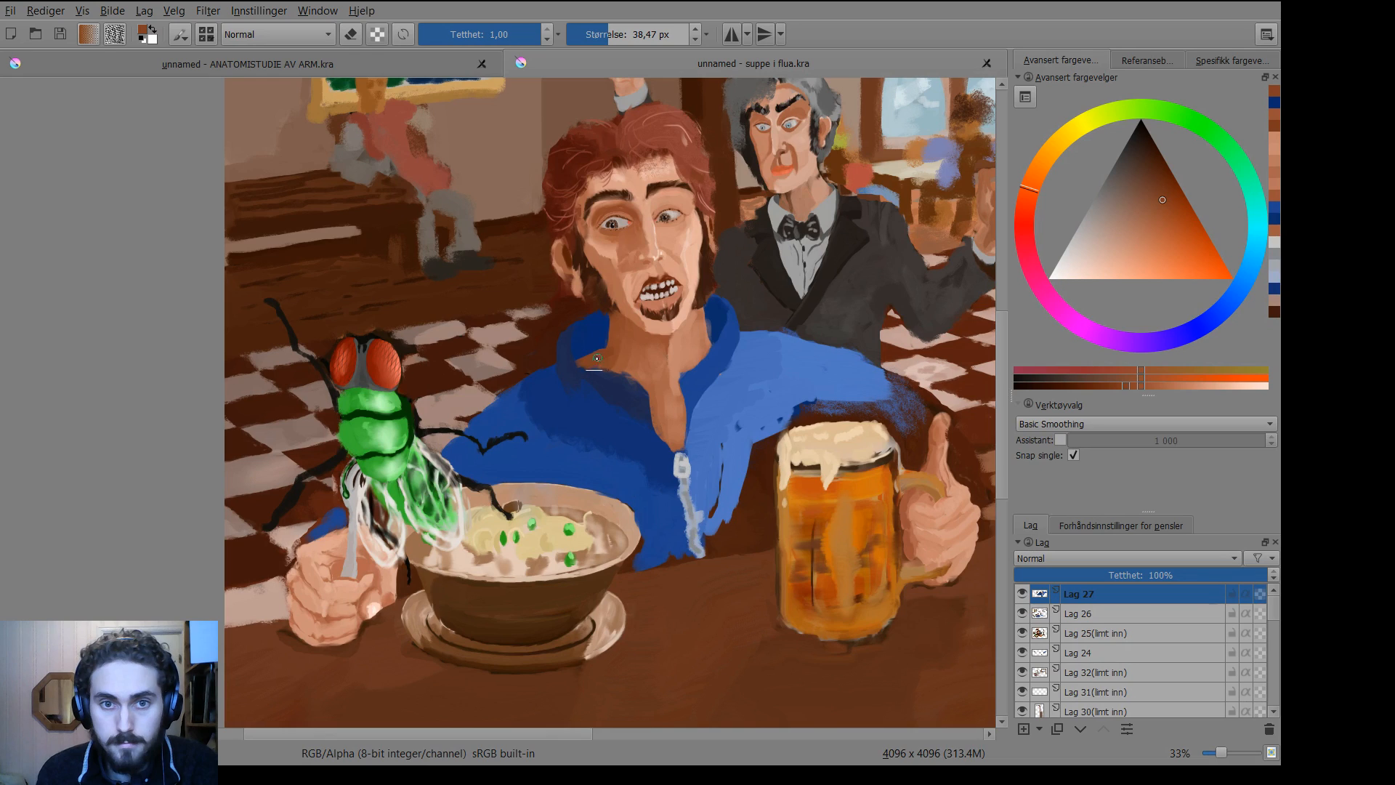
Blend the shadow where the neck meets the collar by alternating sampled mid-brown and darker brown strokes.
left_click(621, 335, "ctrl")
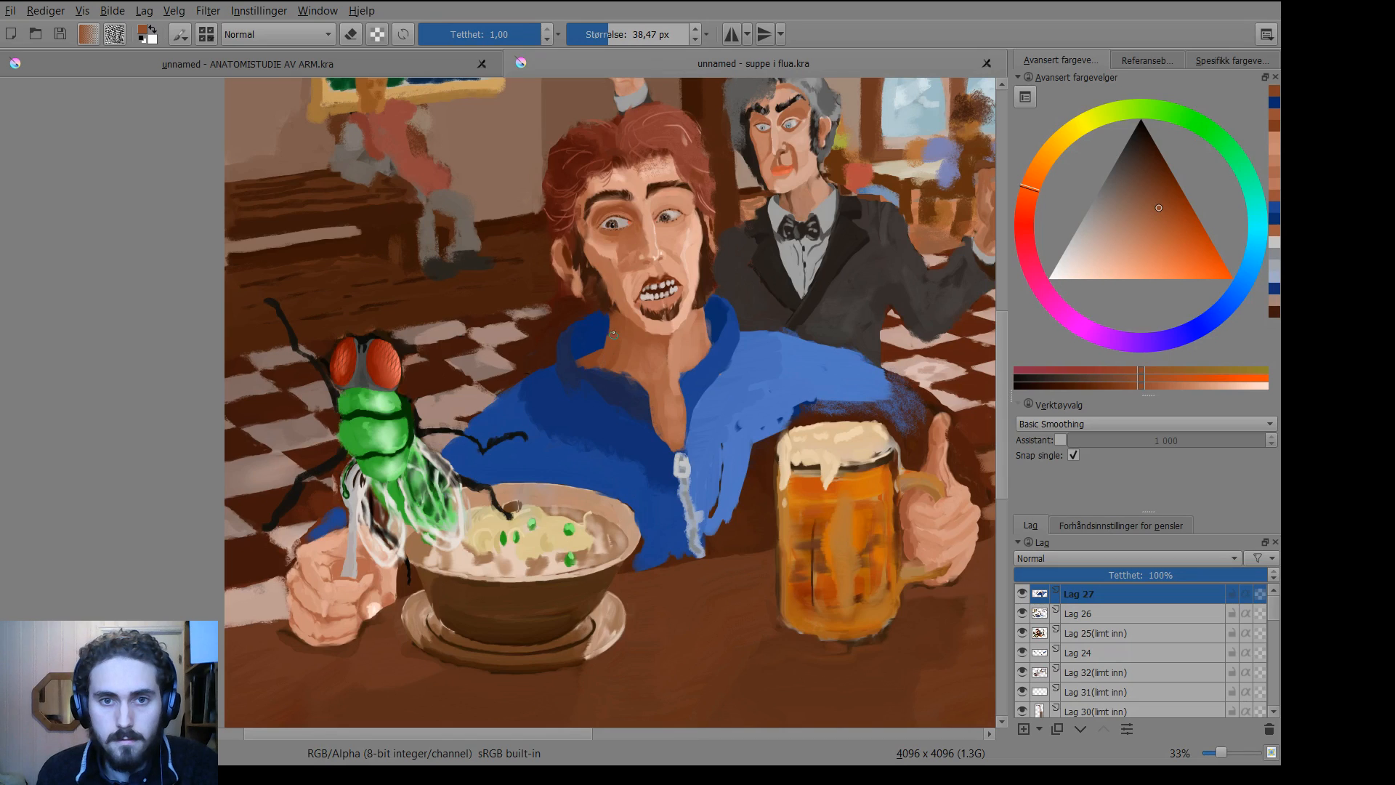
left_click_drag(609, 351, 611, 348)
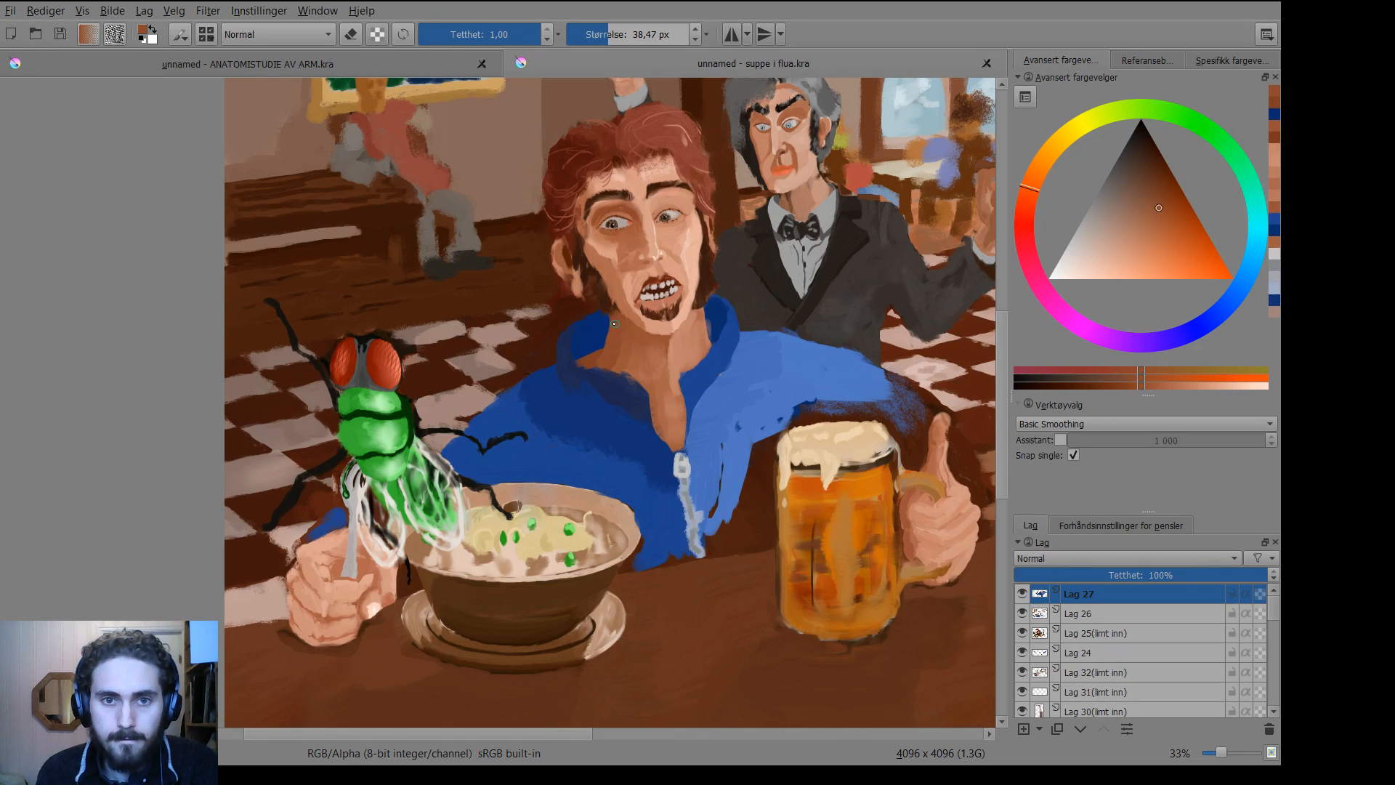
left_click(591, 358, "ctrl")
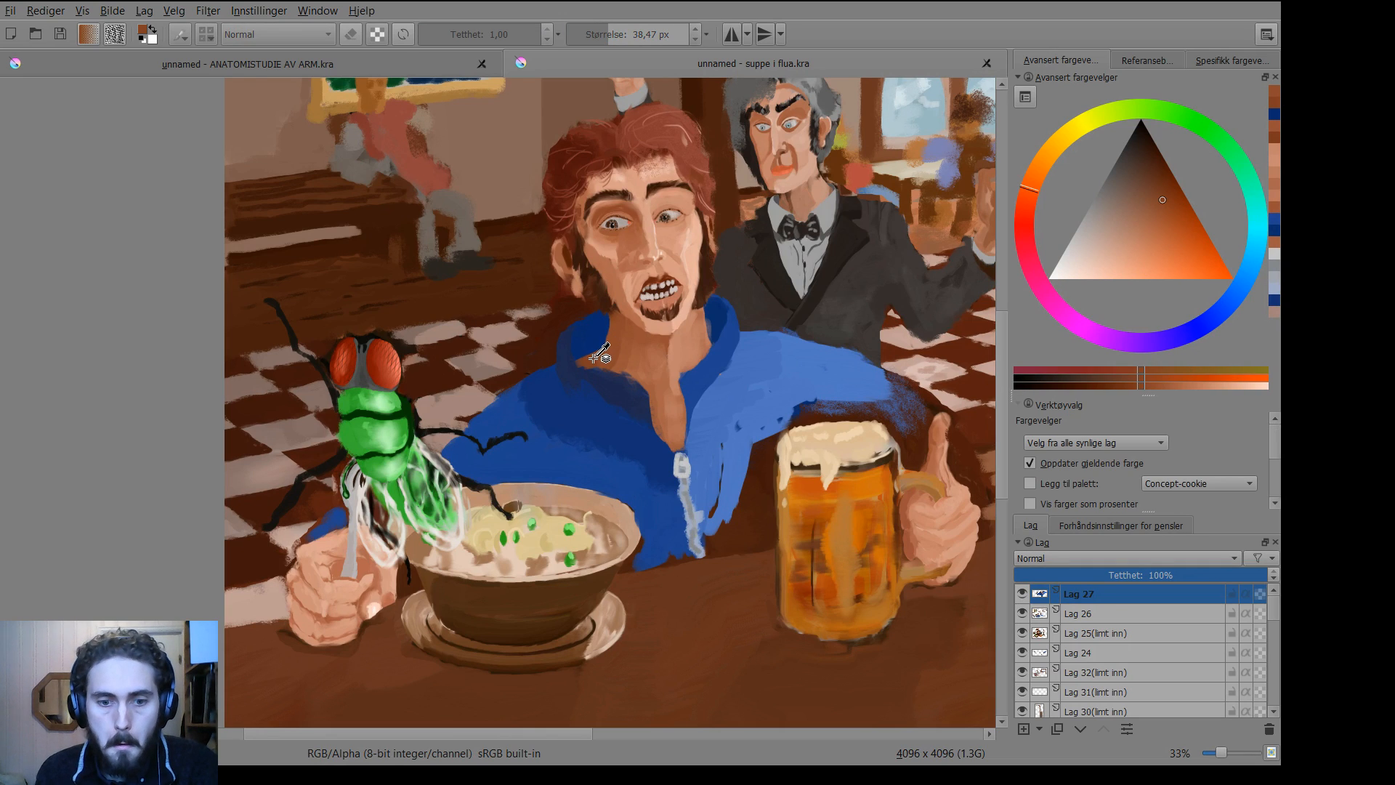
left_click_drag(602, 349, 601, 354)
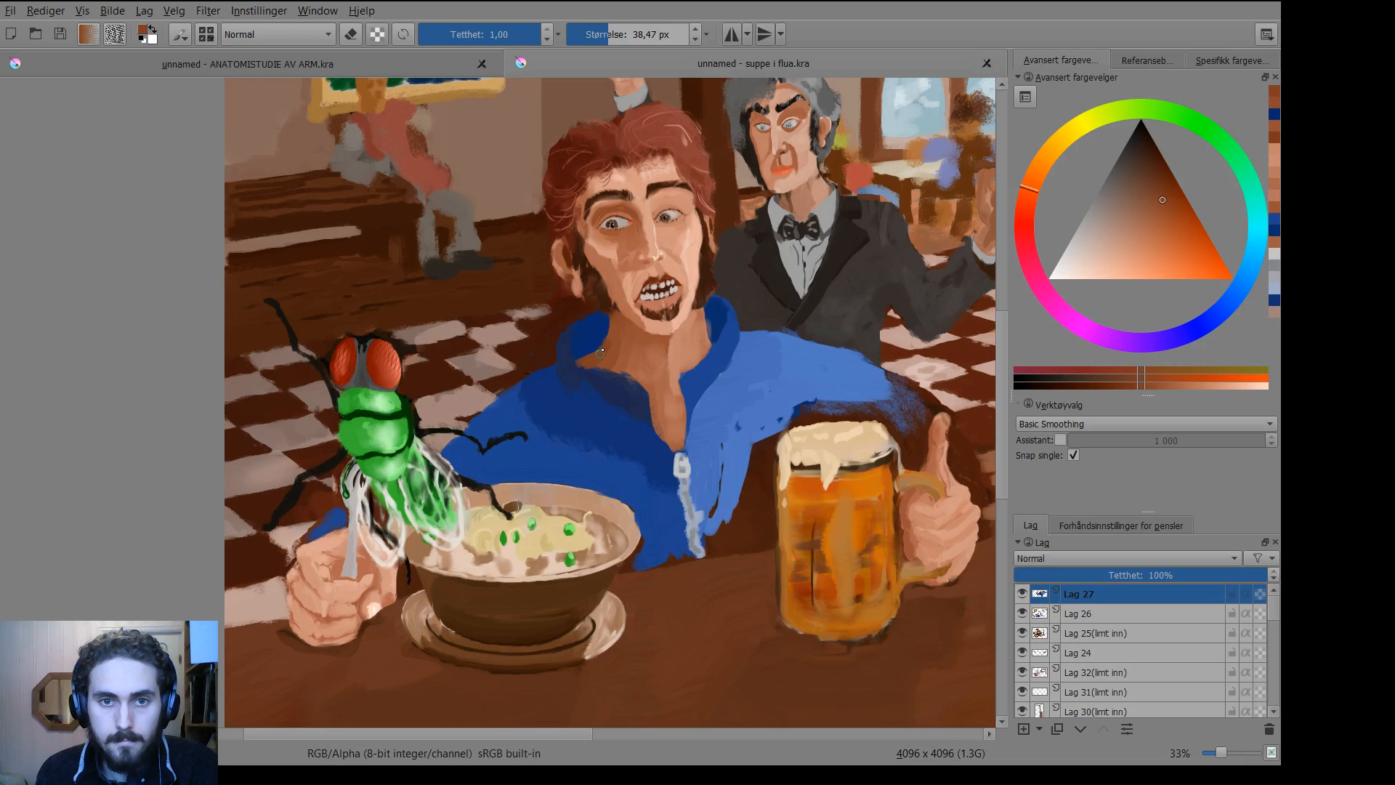
left_click_drag(590, 352, 607, 360)
left_click(631, 346, "ctrl")
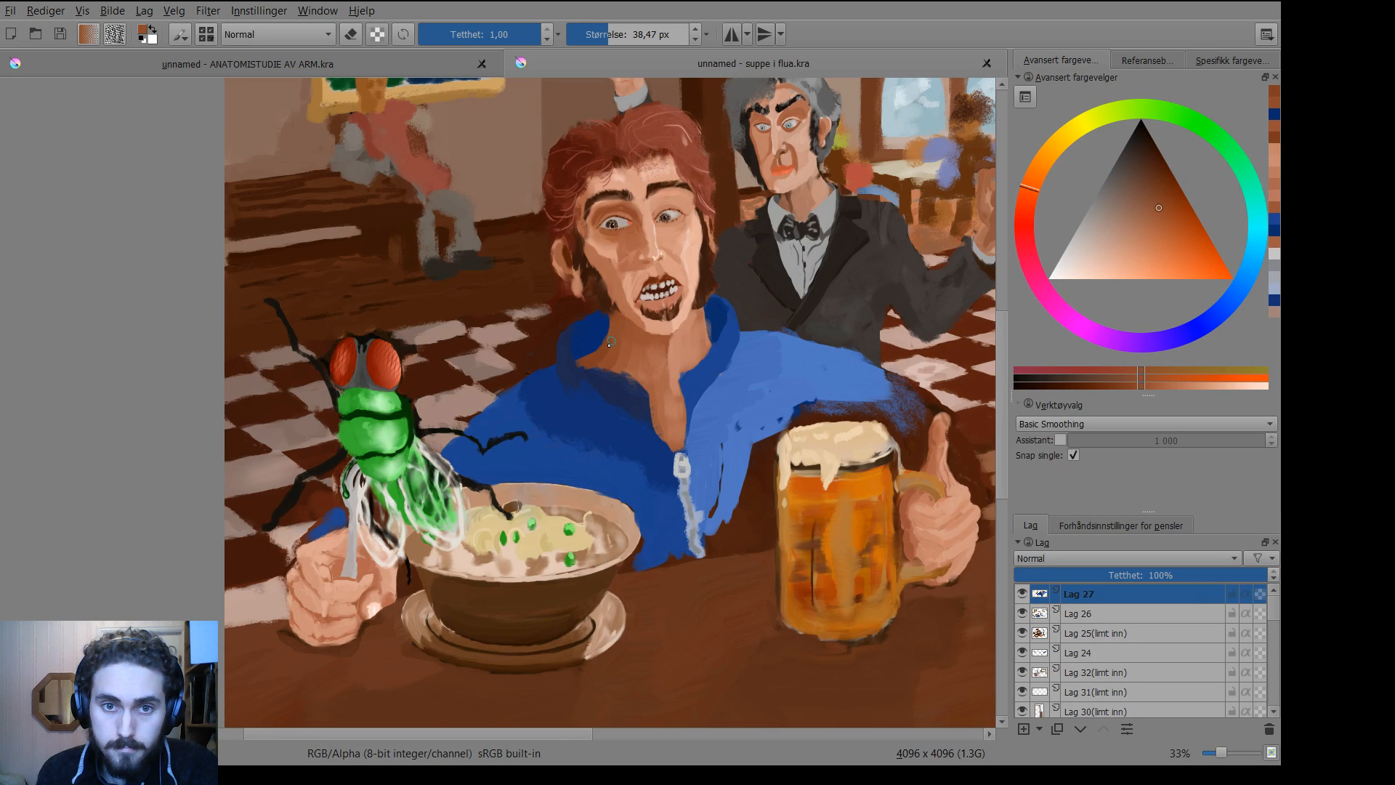
left_click_drag(611, 338, 605, 361)
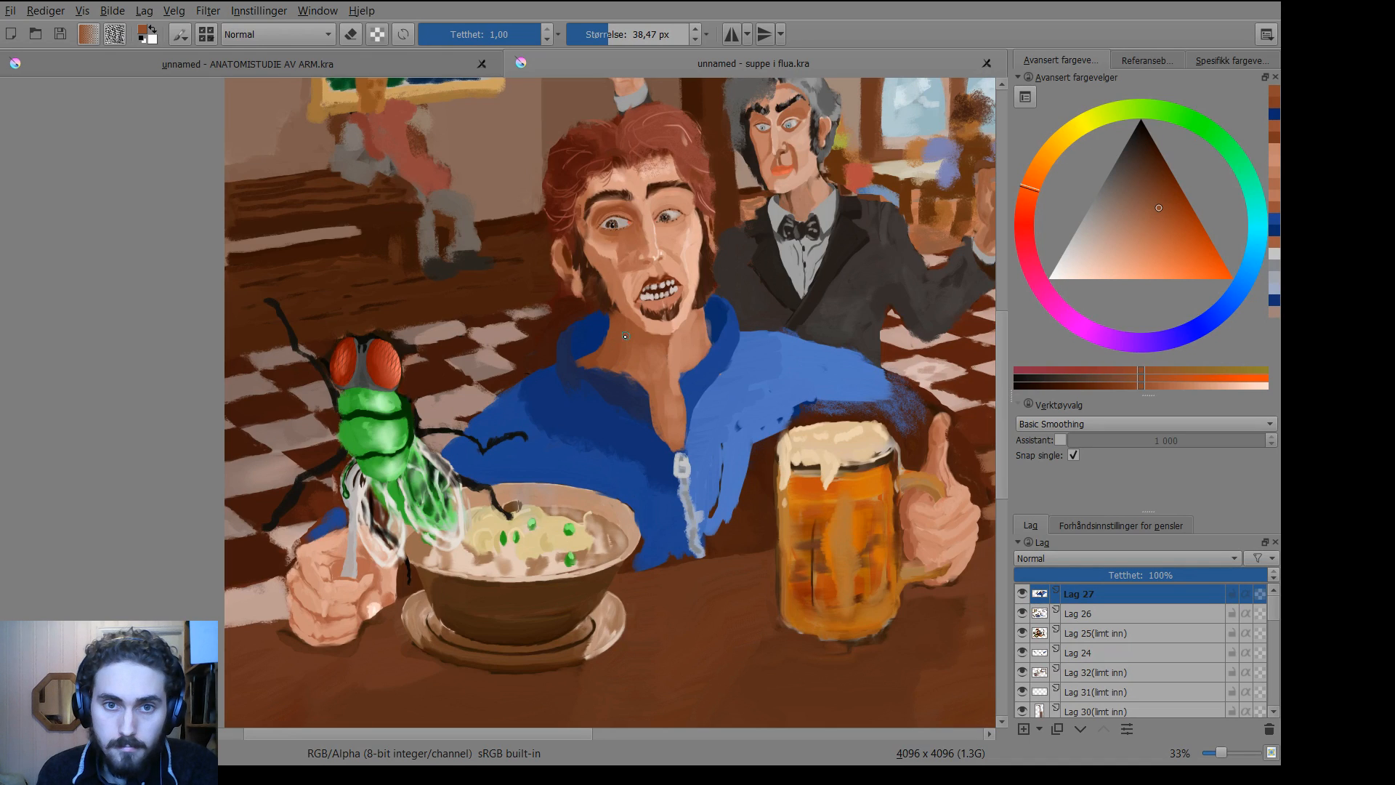
Sample lighter browns from the middle of the neck and blend them down the shadowed side toward the collar.
left_click(641, 352, "ctrl")
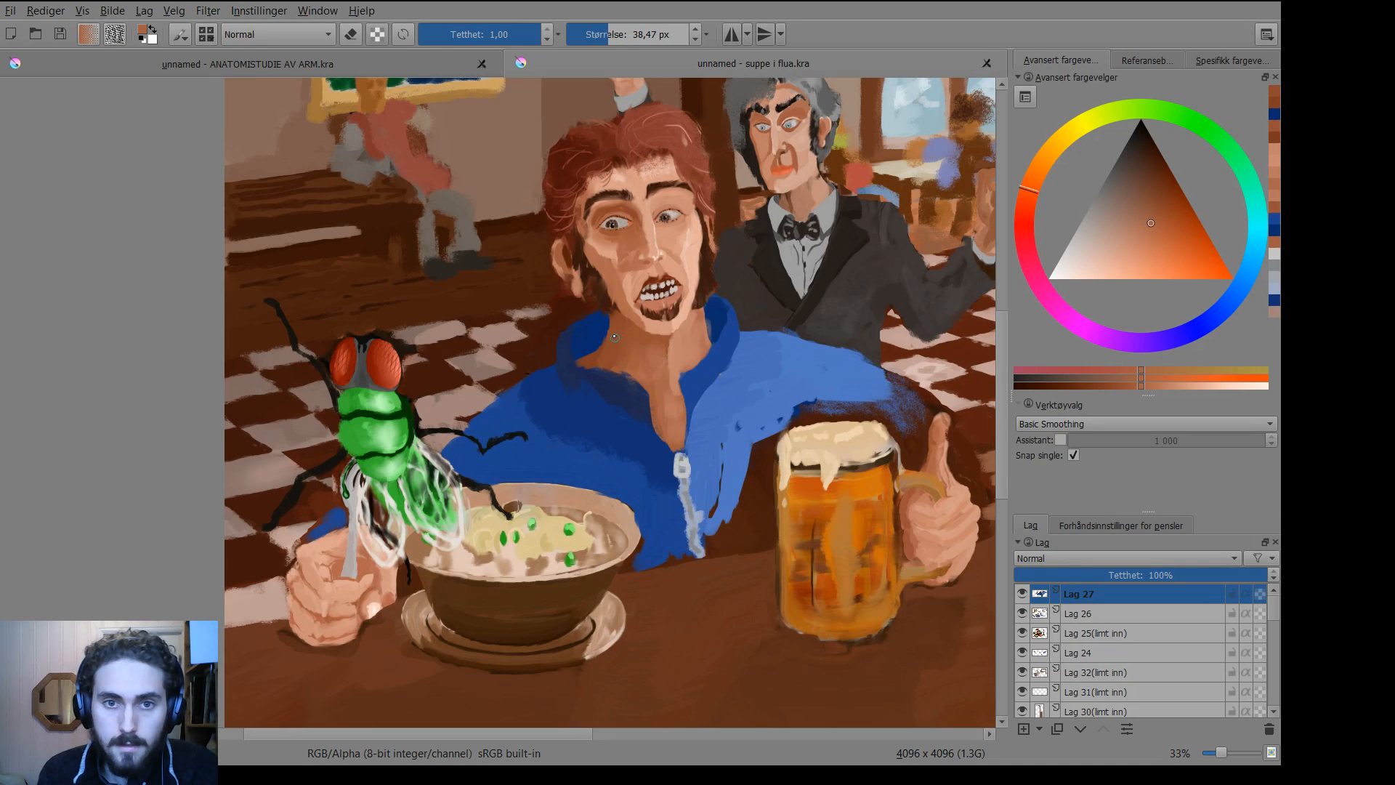
left_click_drag(618, 327, 613, 359)
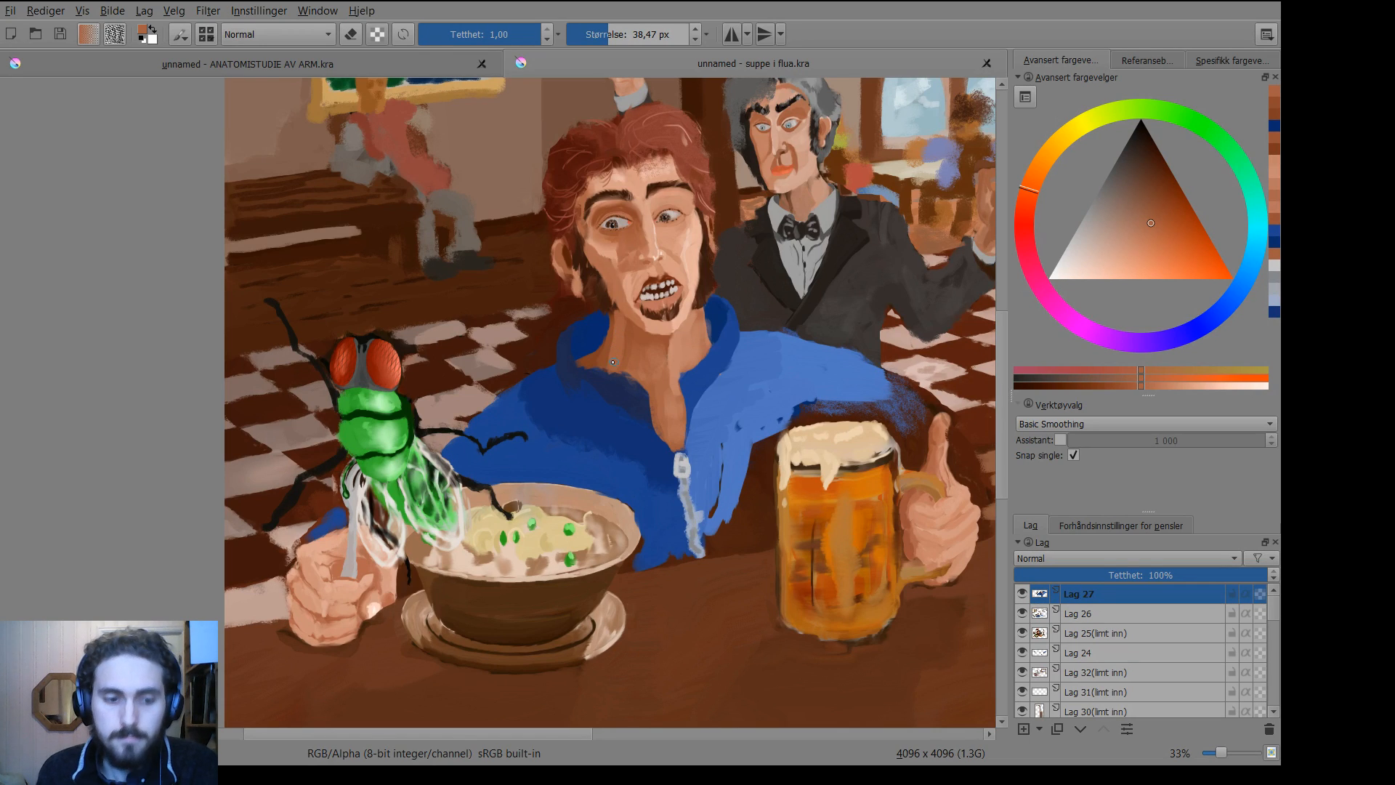
left_click(630, 354, "ctrl")
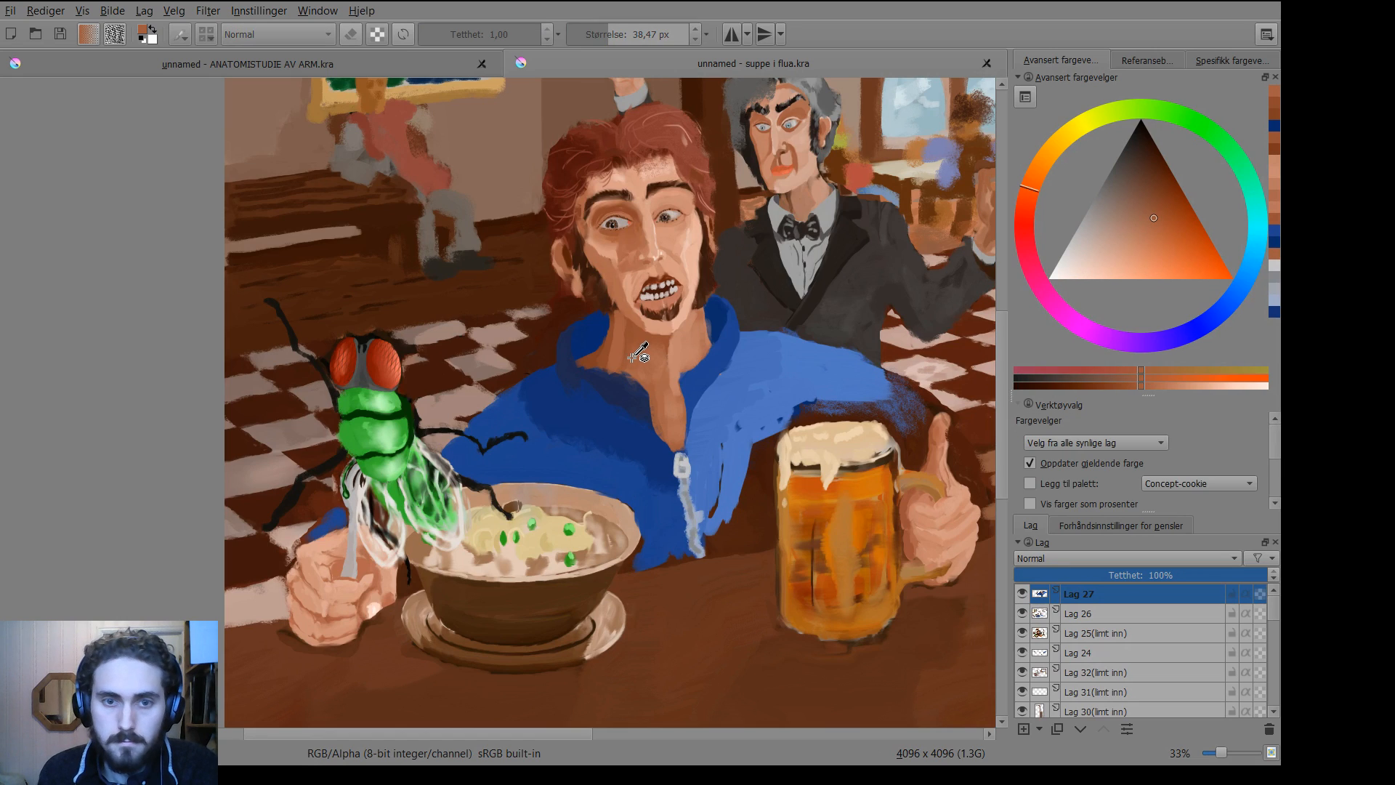
left_click_drag(622, 365, 624, 335)
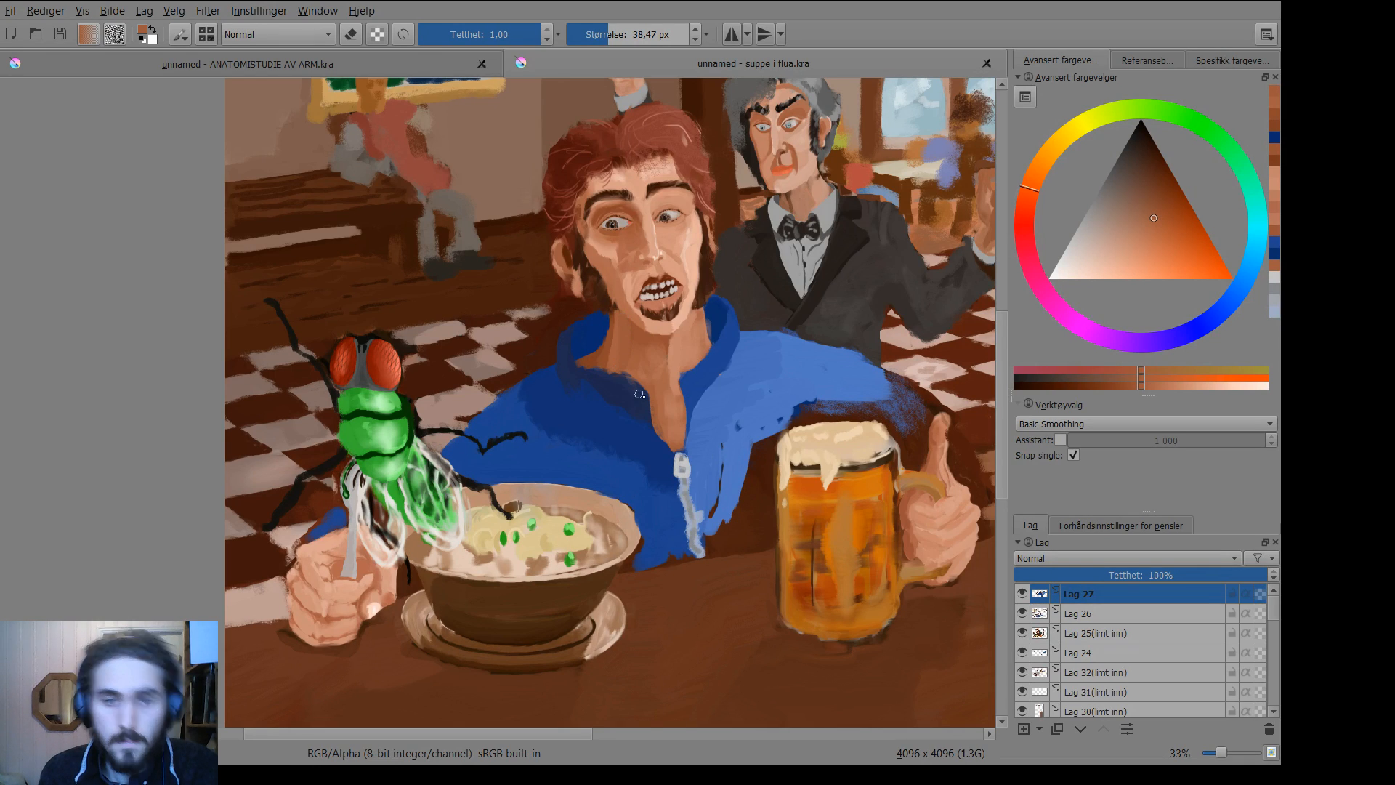
Sample the dark navy of the collar's shadow and repaint the collar's shaded inner edge beside the neck.
key("p")
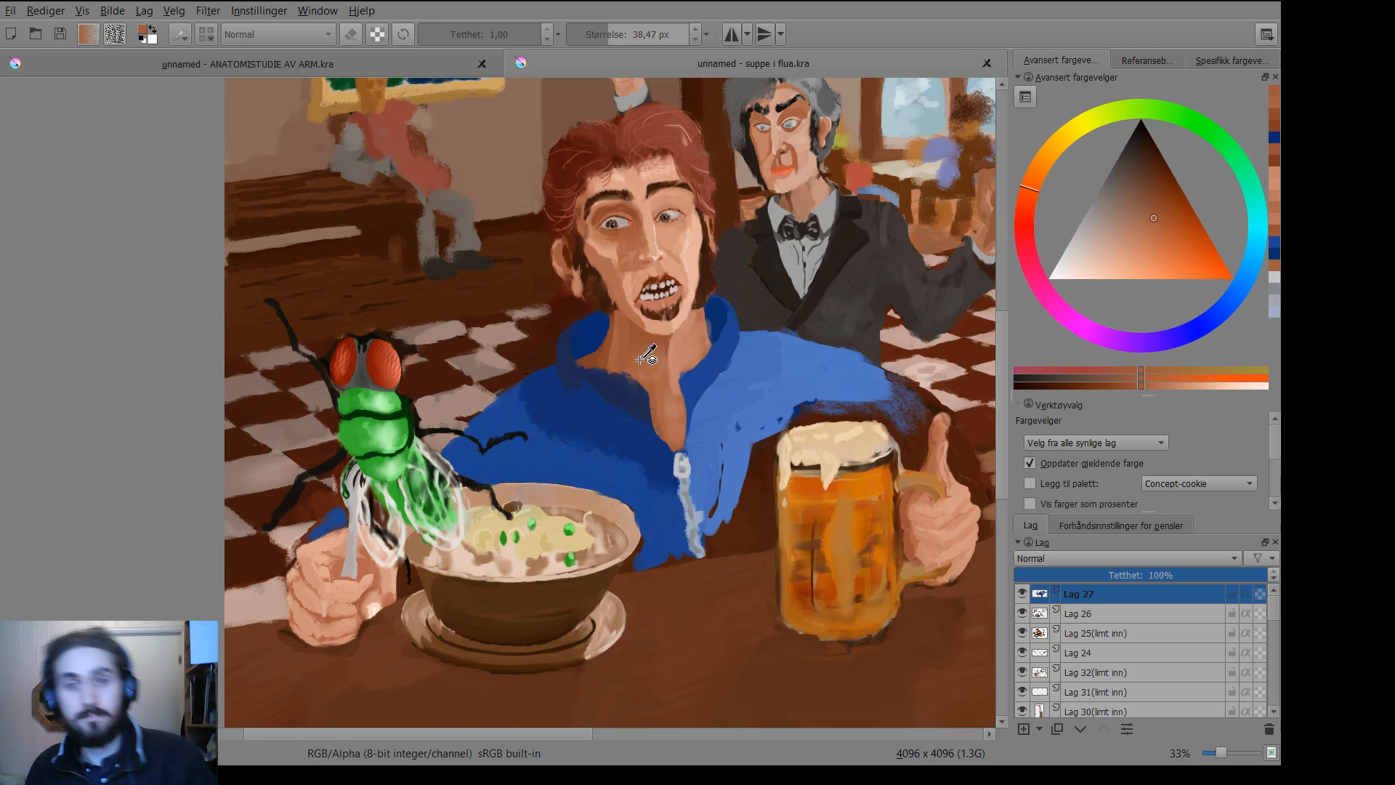
left_click(634, 396)
key("b")
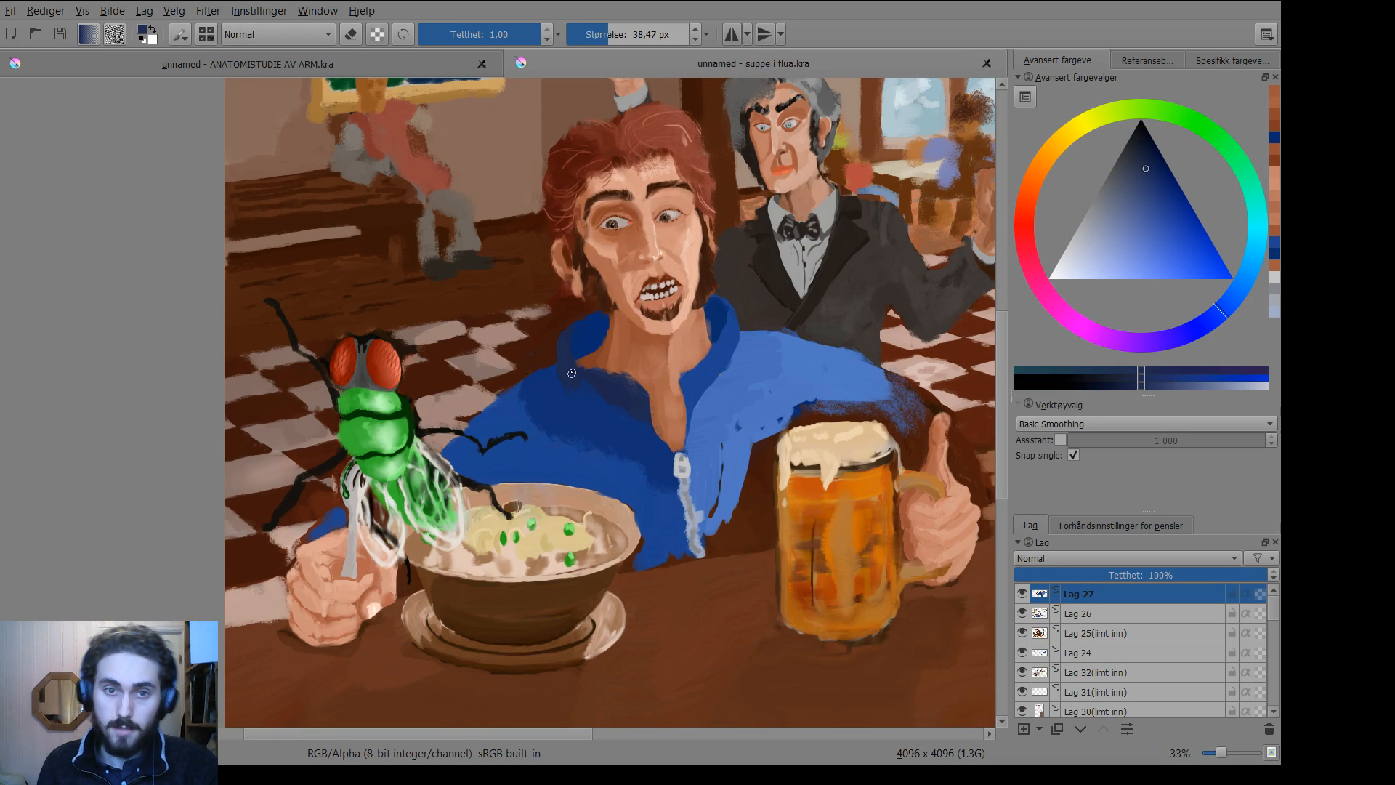
mouse_move(573, 372)
left_mouse_down()
mouse_move(652, 411)
mouse_move(627, 397)
left_mouse_up()
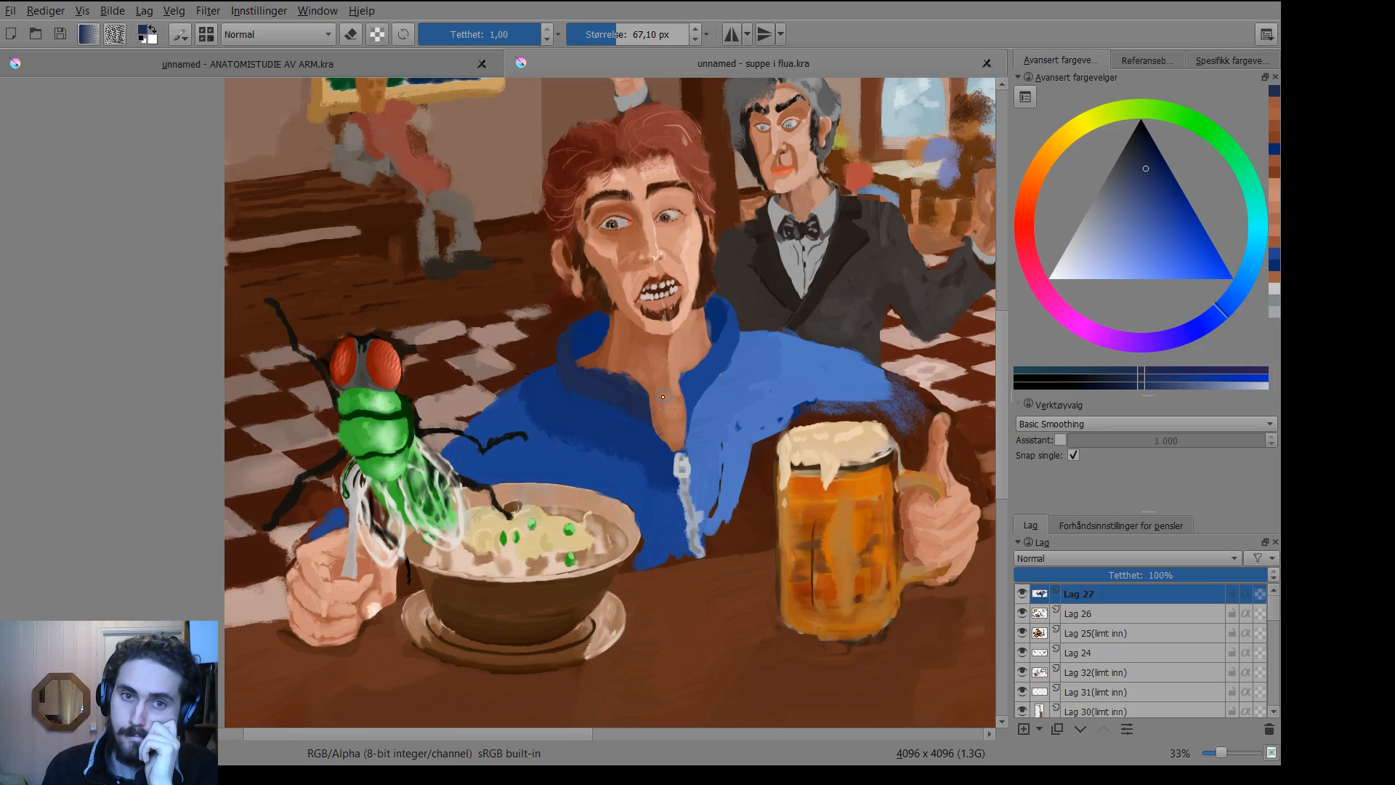
Sample the jacket's mid blue, paint a patch between the spoon hand and the soup bowl, and reduce the brush to 55.30 px.
key("p")
left_click(567, 462)
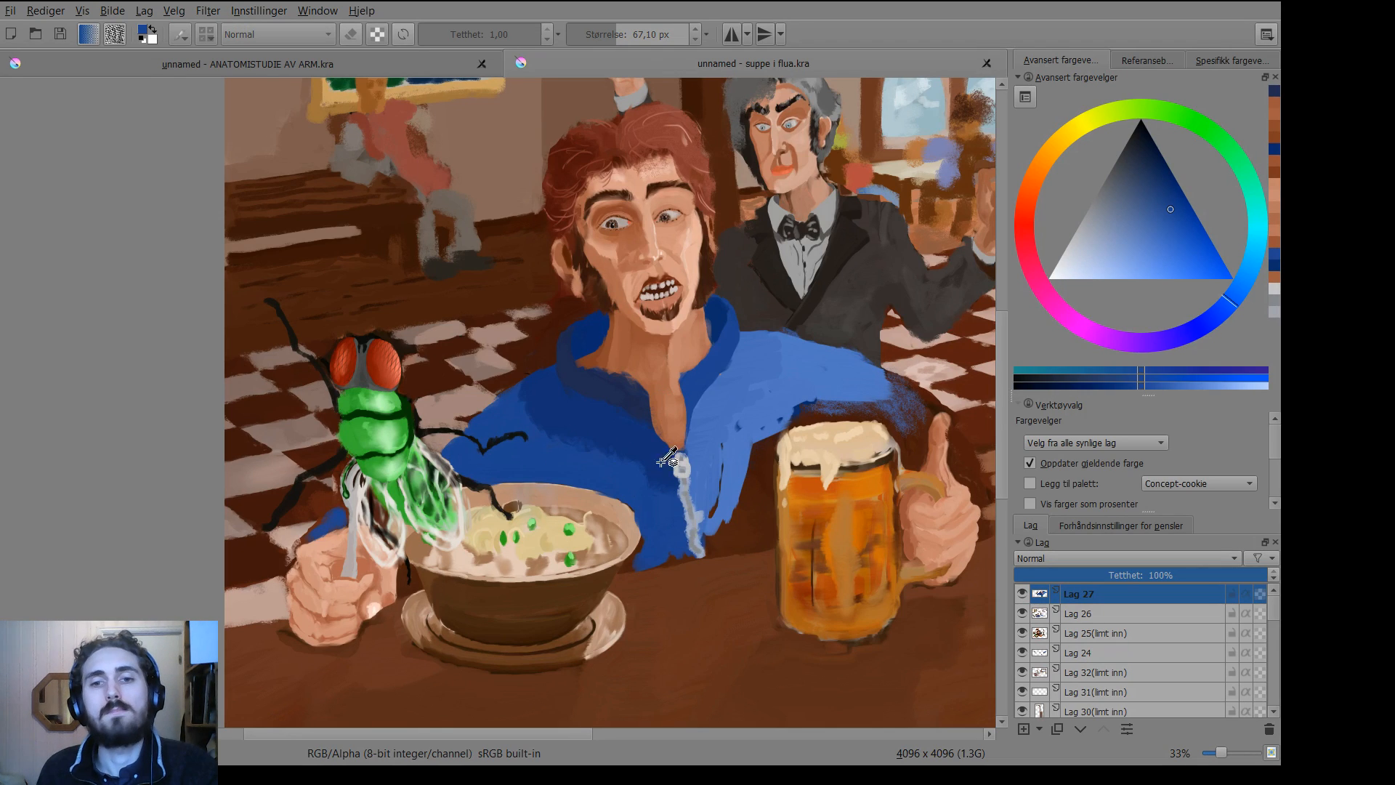
key("b")
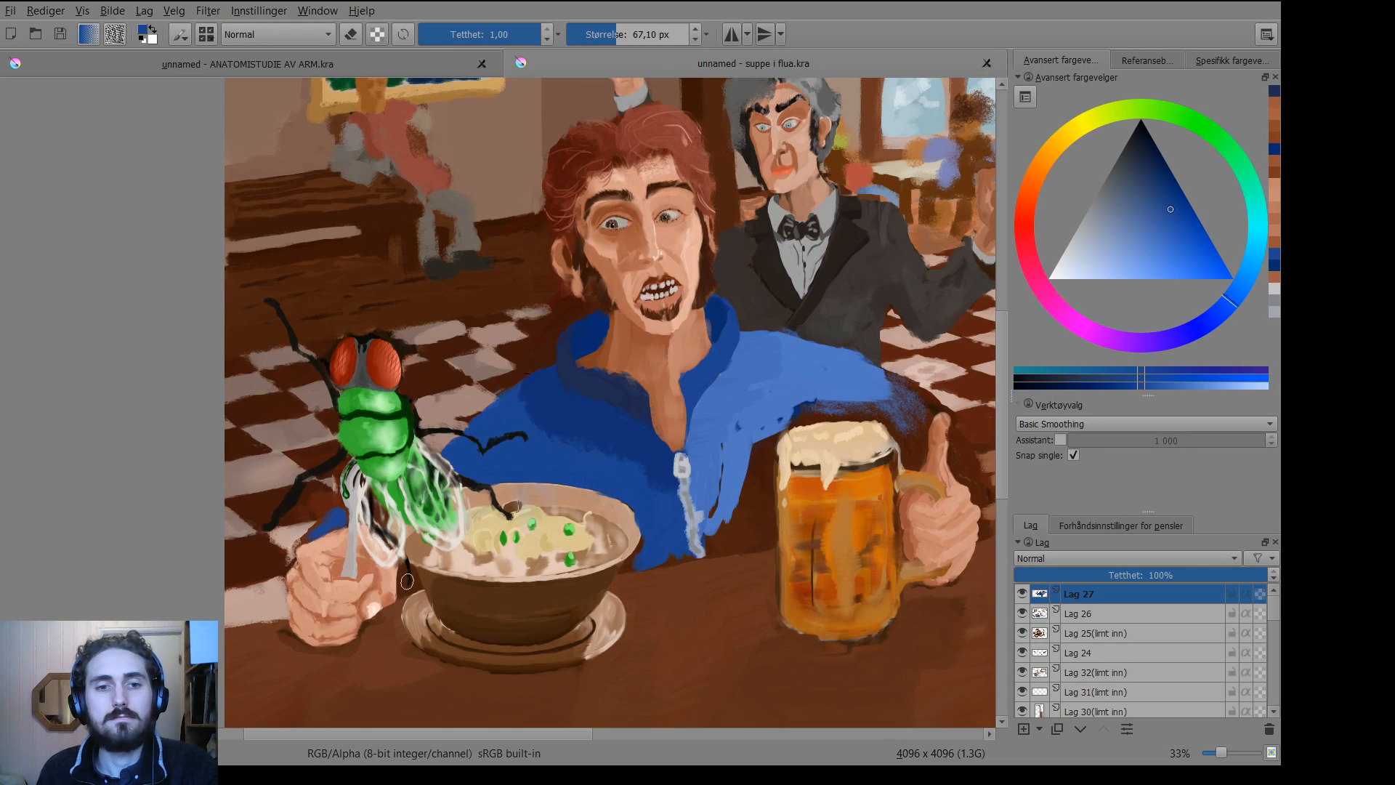
mouse_move(403, 584)
left_mouse_down()
mouse_move(403, 596)
mouse_move(408, 585)
left_mouse_up()
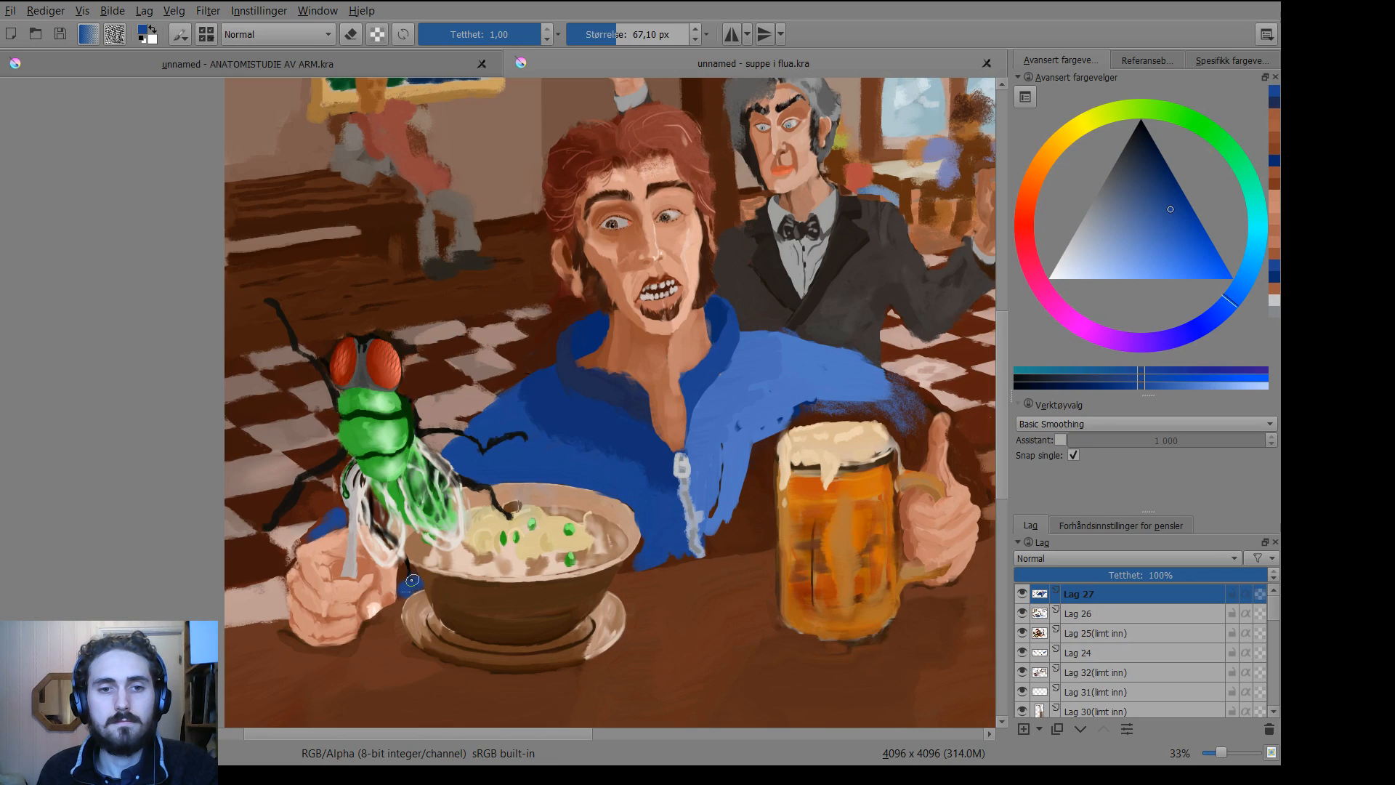
left_click_drag(411, 586, 403, 585, "shift")
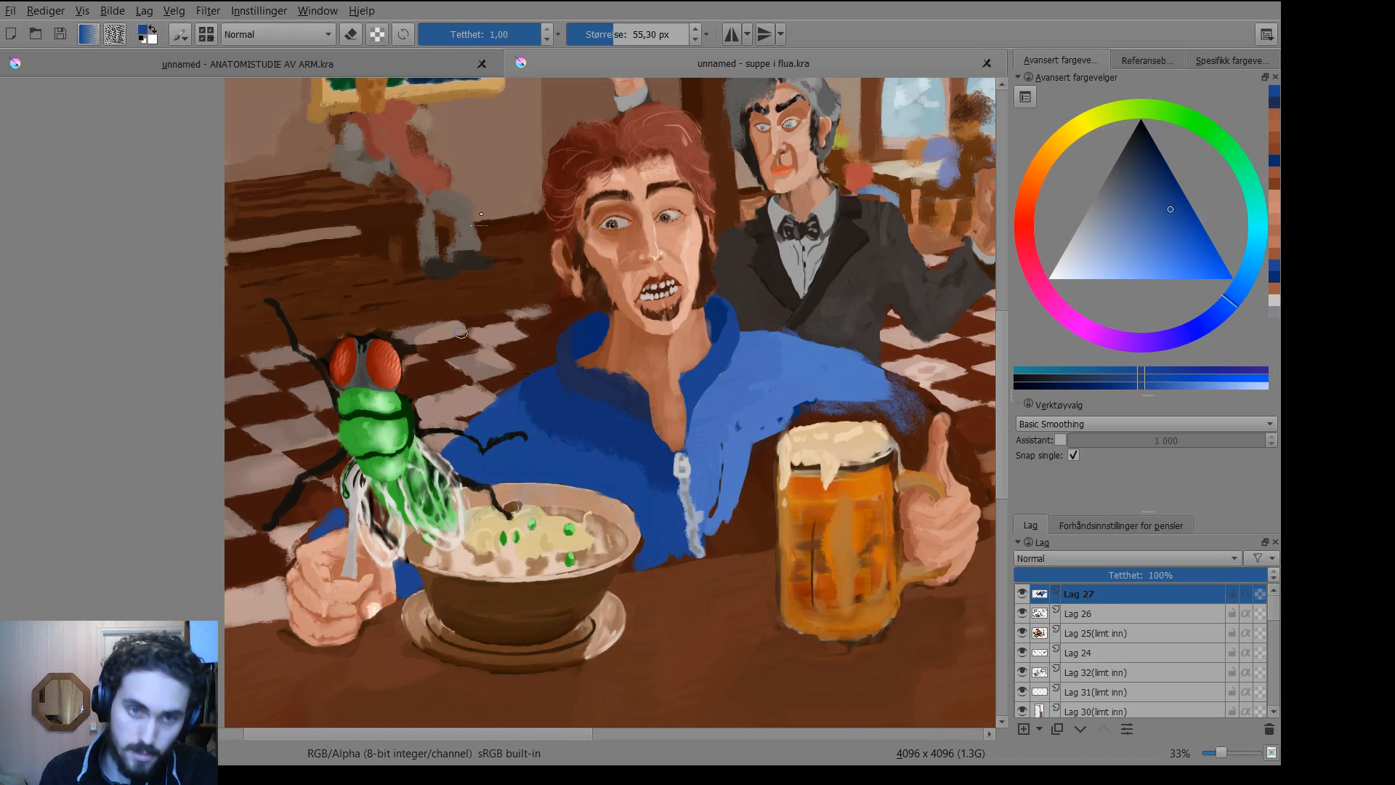
Sample the pinkish floor tile and stroke over the blue sleeve above the spoon hand with a 22.99 px brush at 0.22 opacity.
left_click(478, 37)
left_click_drag(478, 36, 447, 38)
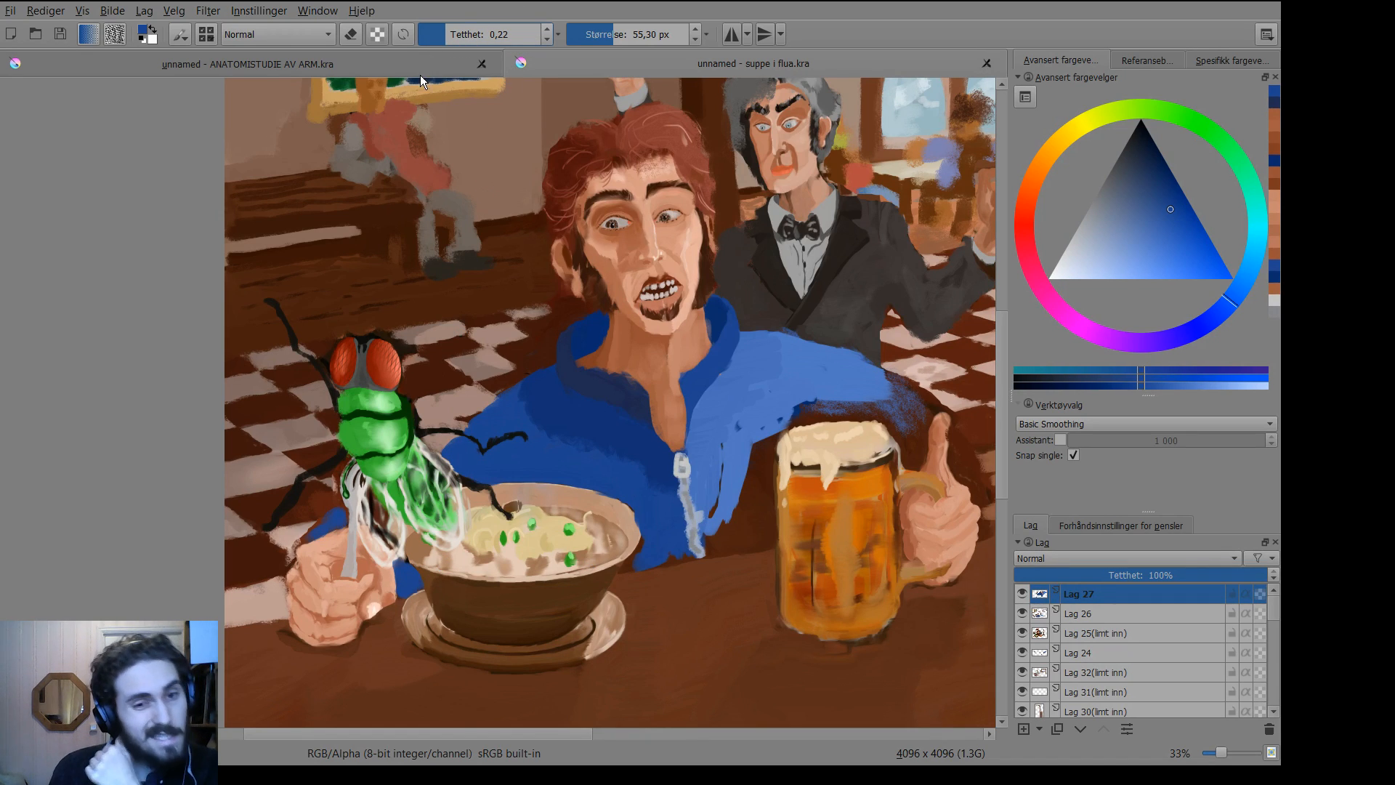
key("bracketleft")
key("bracketleft")
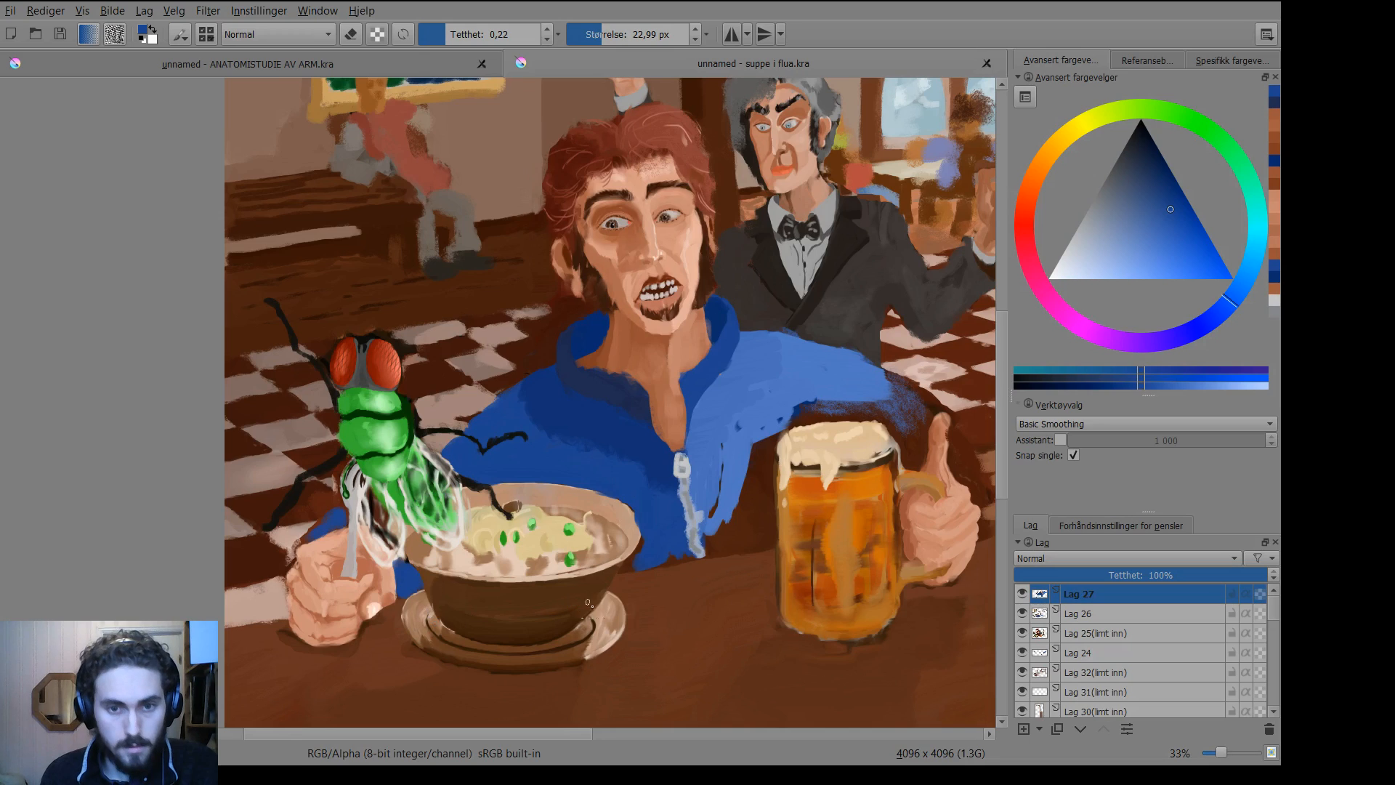
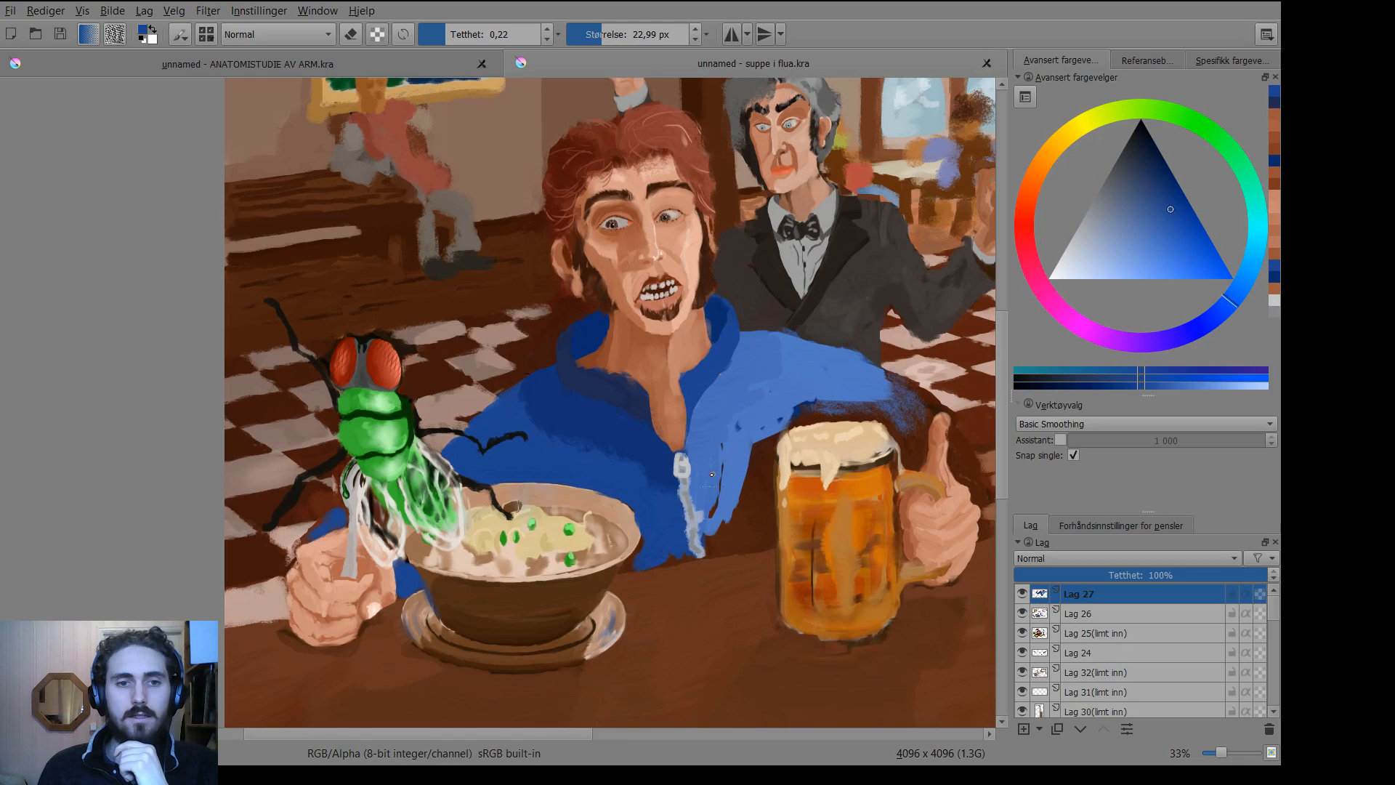
key("p")
left_click(306, 544)
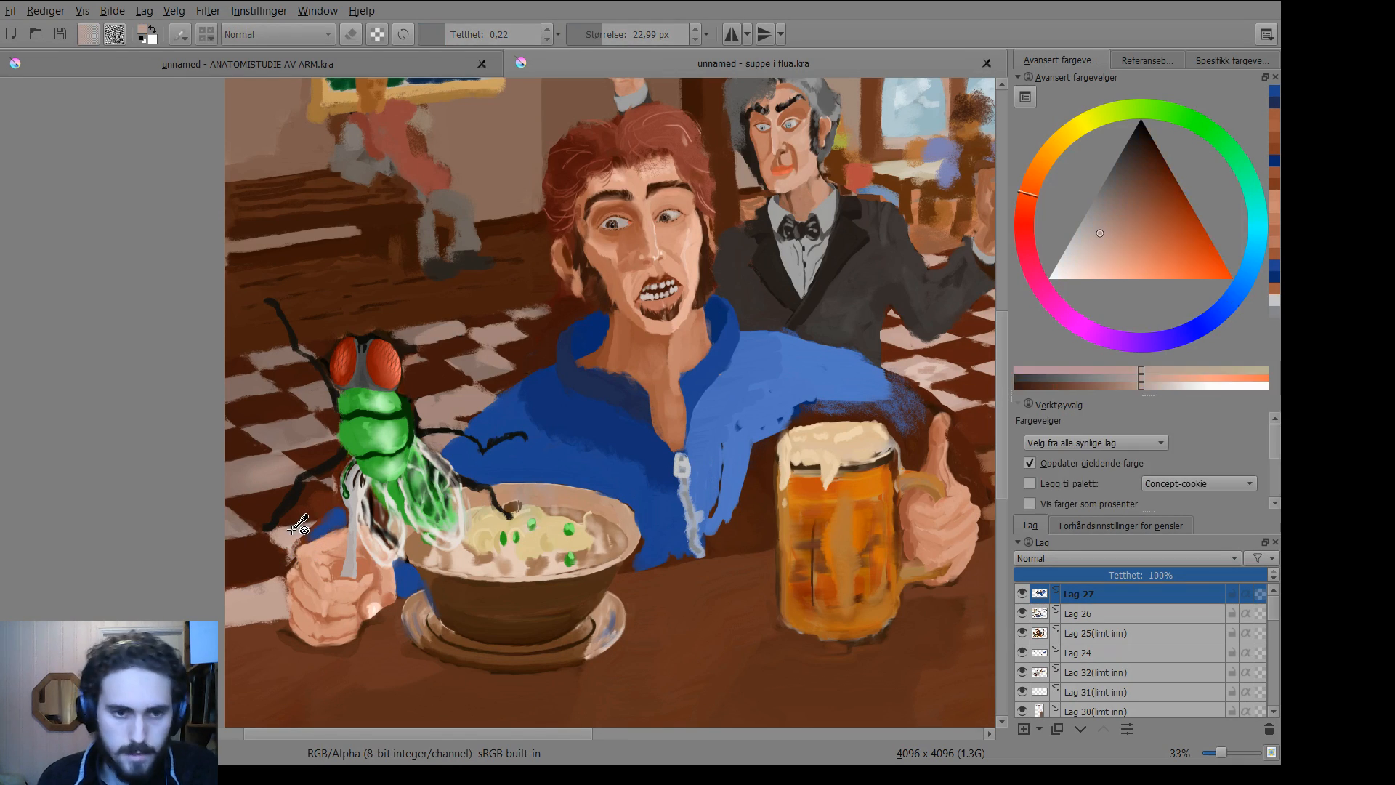
key("b")
left_click_drag(302, 538, 316, 533)
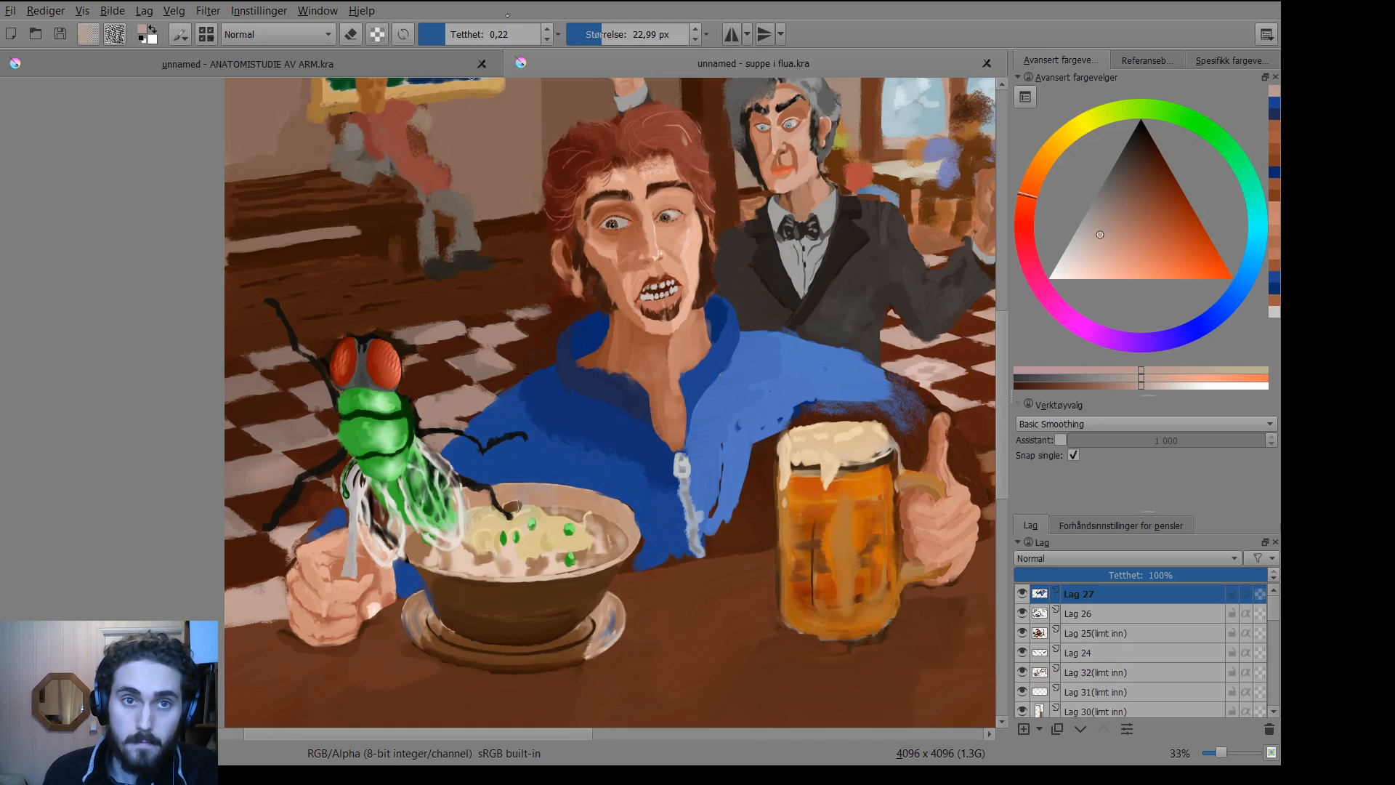
Raise the opacity to 1.00 and cover the blue above the spoon hand with sampled pale floor-tile tones, up to the spoon handle.
left_click_drag(485, 36, 543, 32)
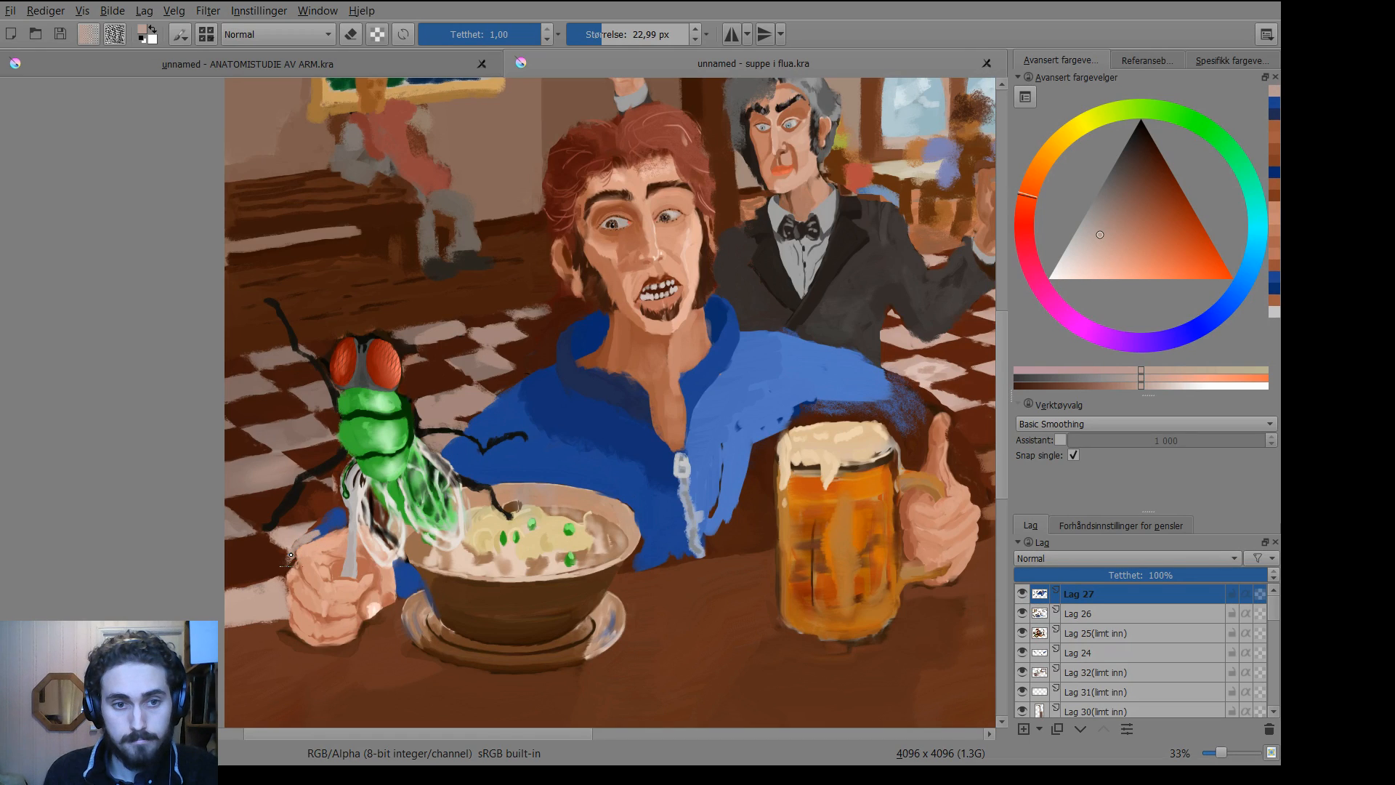
left_click_drag(311, 530, 327, 522)
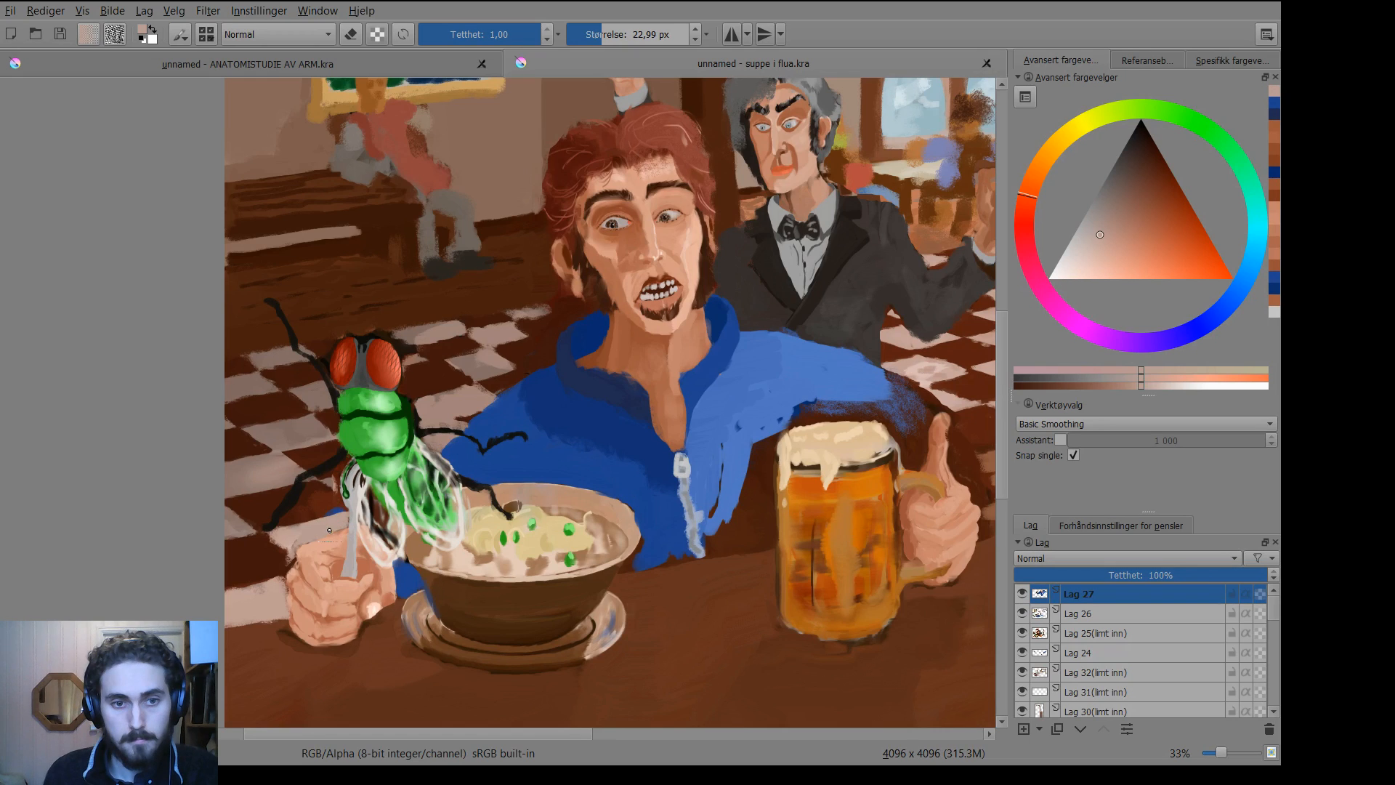
key("p")
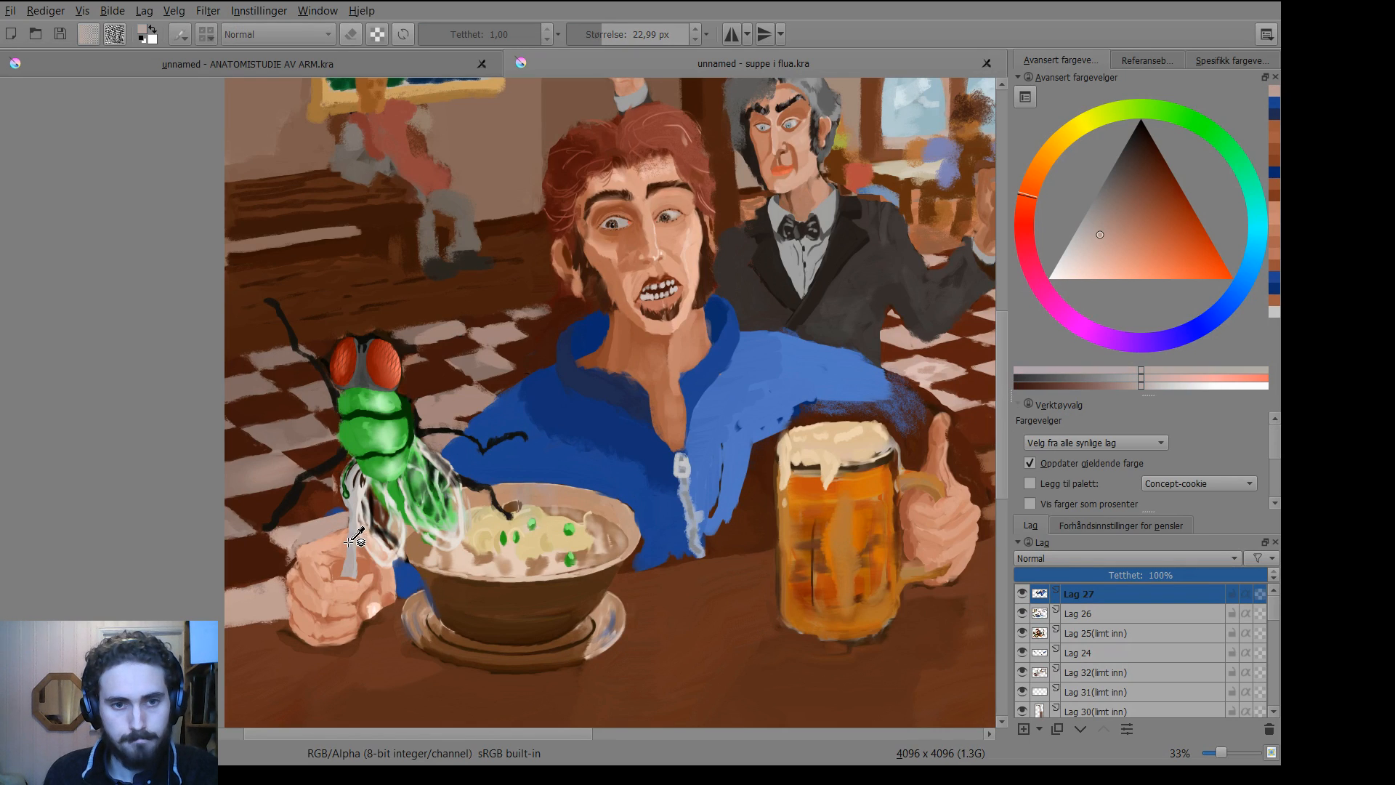
left_click(354, 528)
key("b")
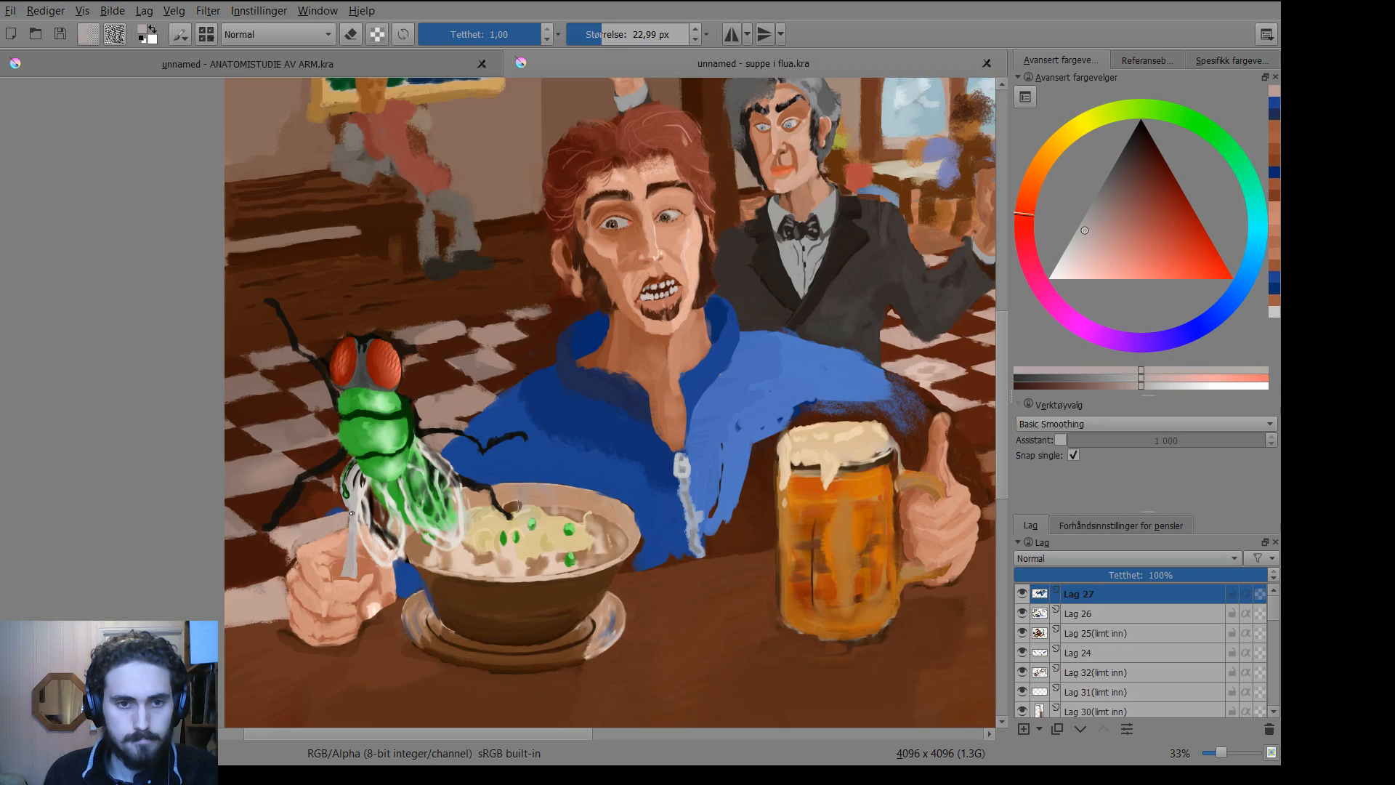
left_click_drag(348, 519, 348, 526)
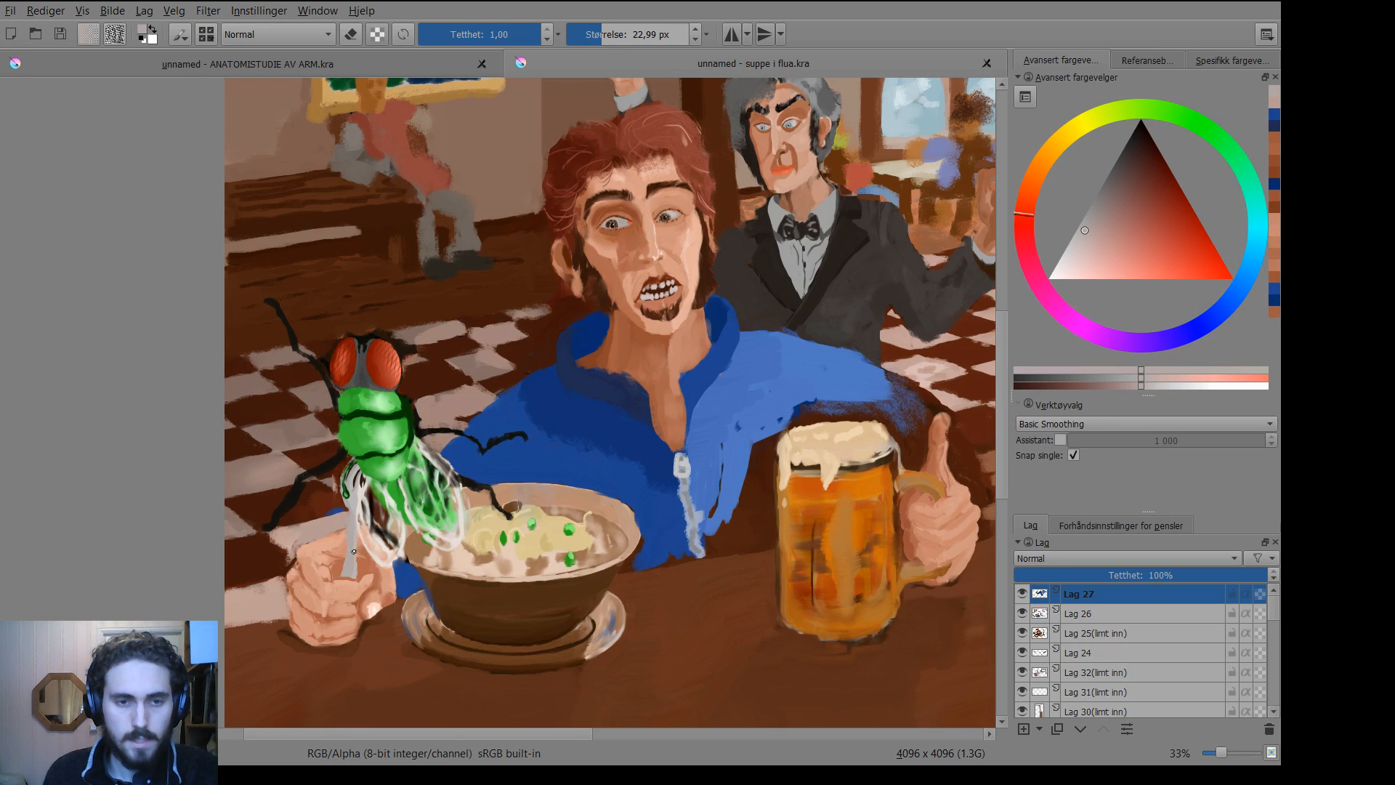
Restore the checkered floor beside the fly's lower leg with sampled dark brown and lighter tile colours.
left_click(315, 517, "ctrl")
left_click_drag(320, 515, 343, 508)
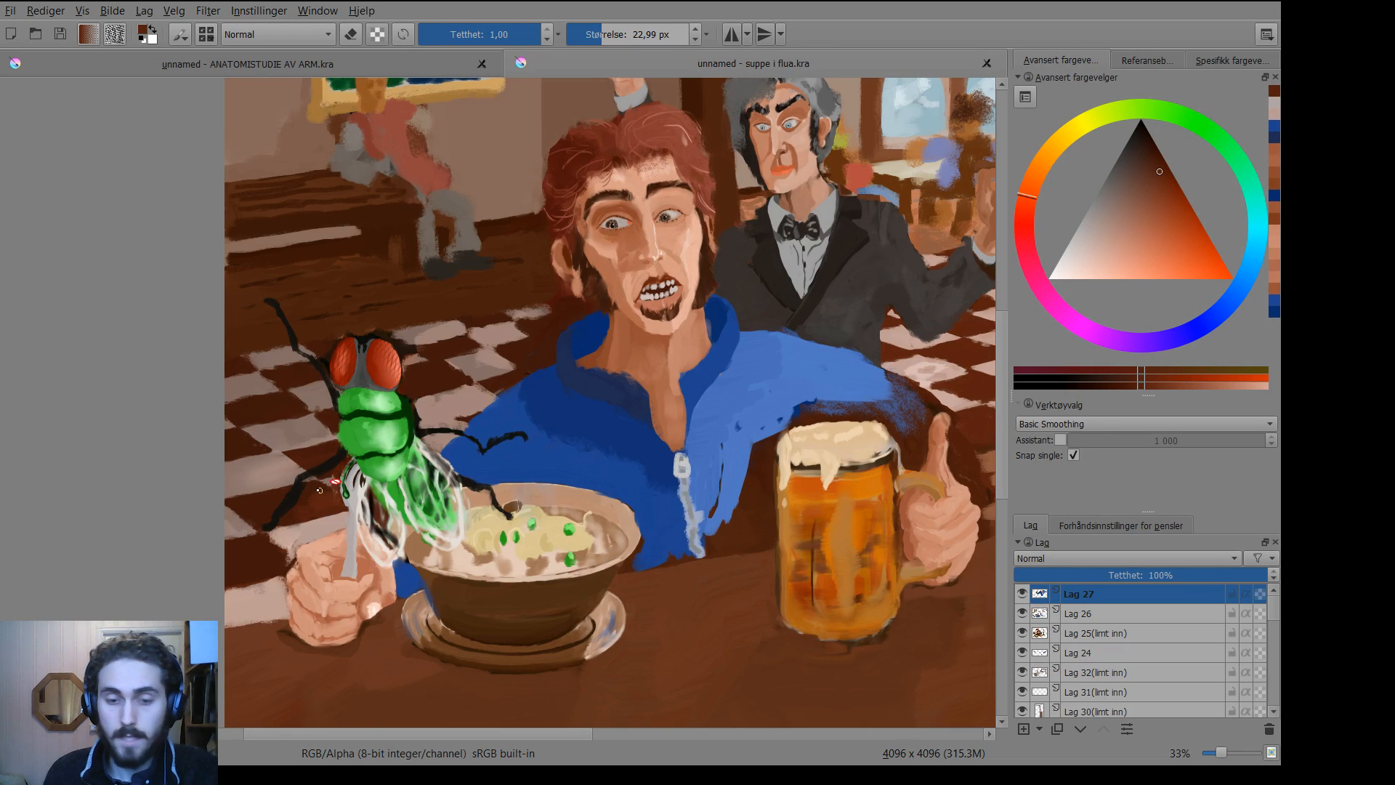
key("p")
left_click(285, 469)
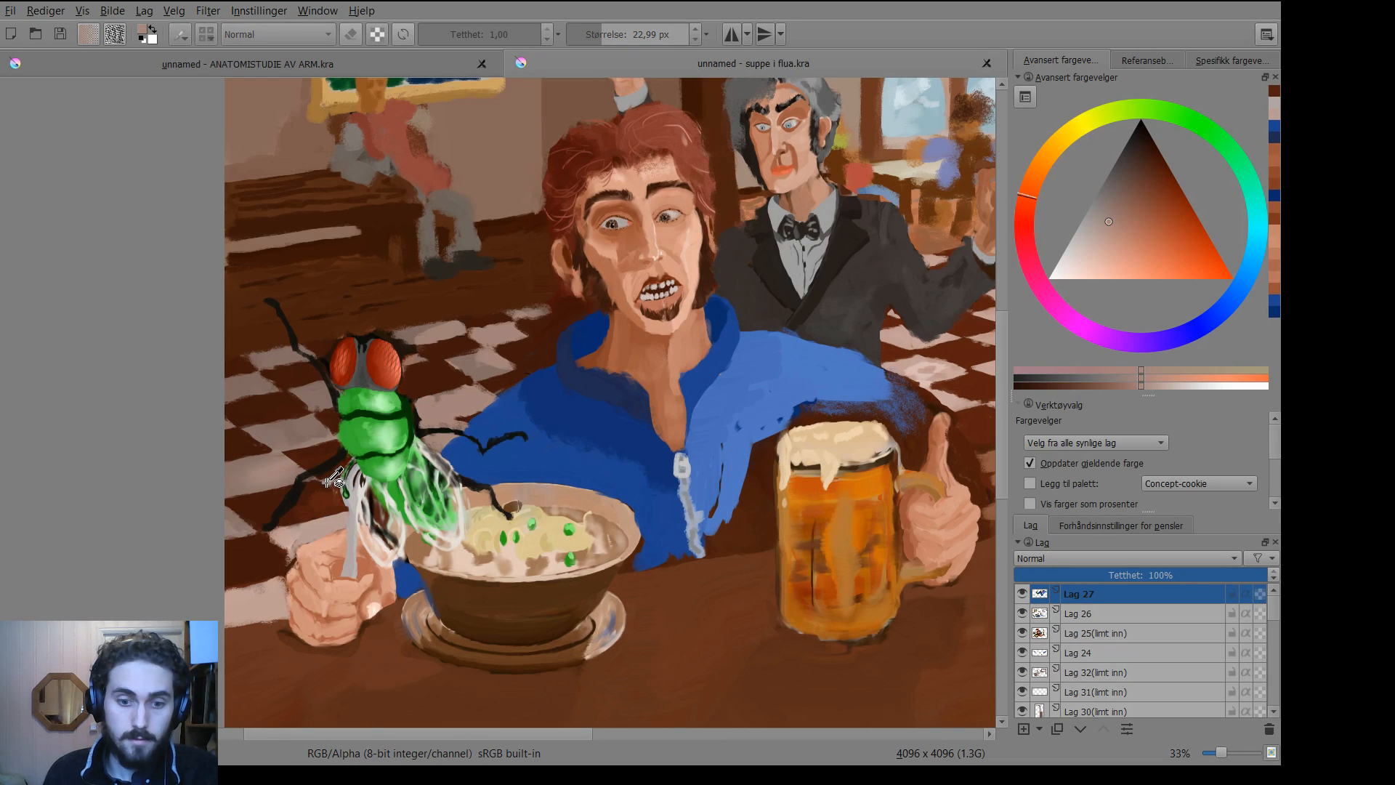
key("b")
left_click_drag(330, 484, 337, 489)
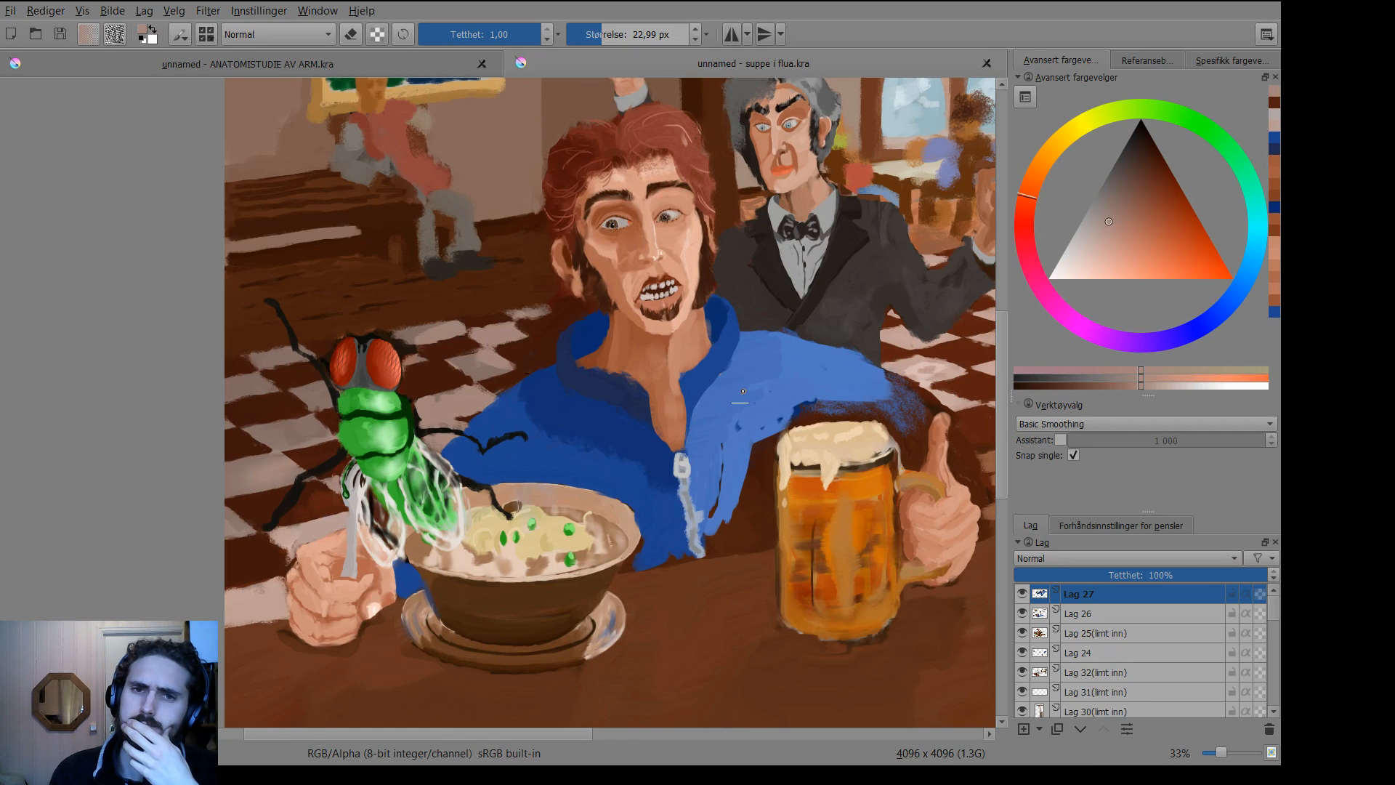
Sample the collar's mid blue and extend it down the lit side of the neck opening with a 74.86 px brush.
left_click_drag(741, 346, 660, 425)
key("p")
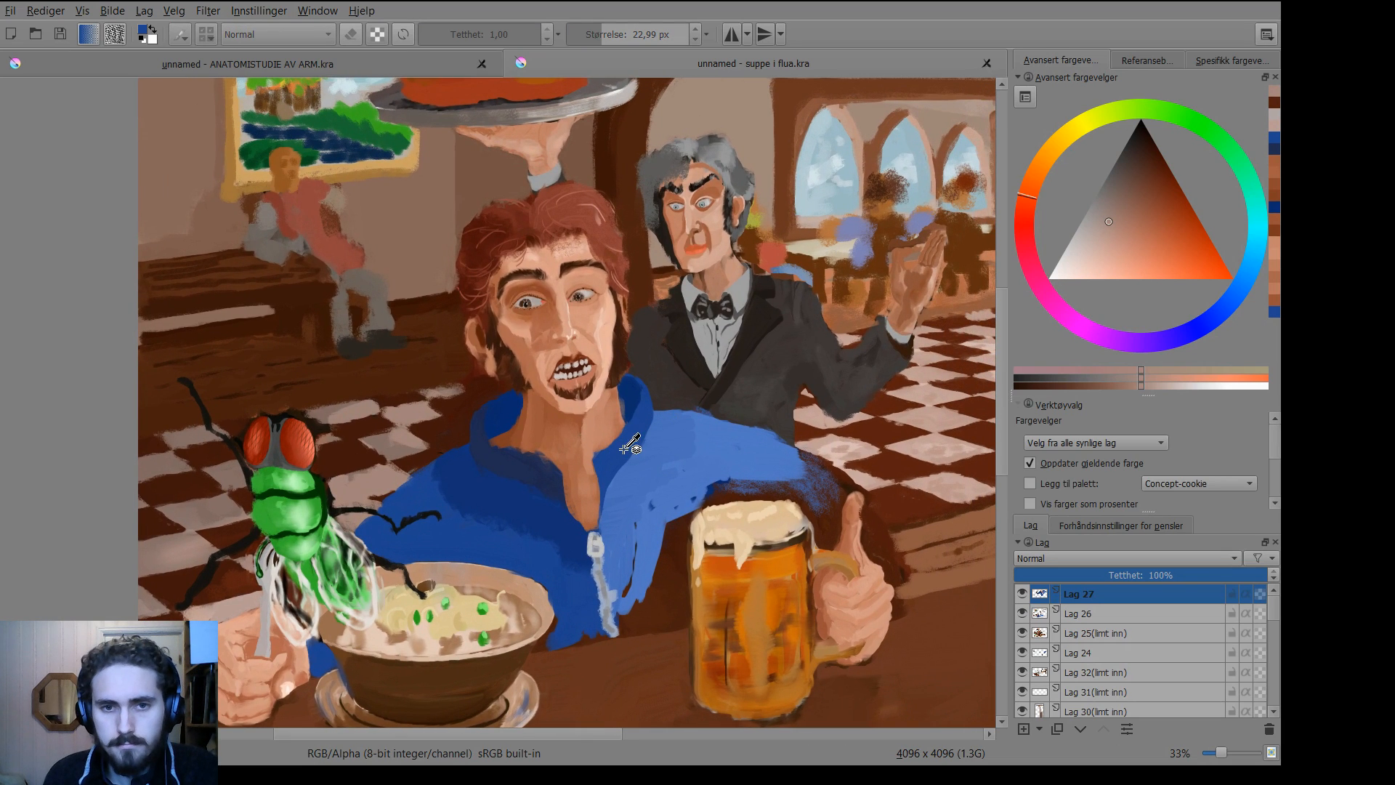
left_click(639, 454)
key("b")
mouse_move(615, 469)
left_mouse_down()
mouse_move(608, 510)
mouse_move(630, 472)
mouse_move(602, 524)
mouse_move(650, 437)
mouse_move(616, 474)
mouse_move(640, 411)
mouse_move(615, 482)
left_mouse_up()
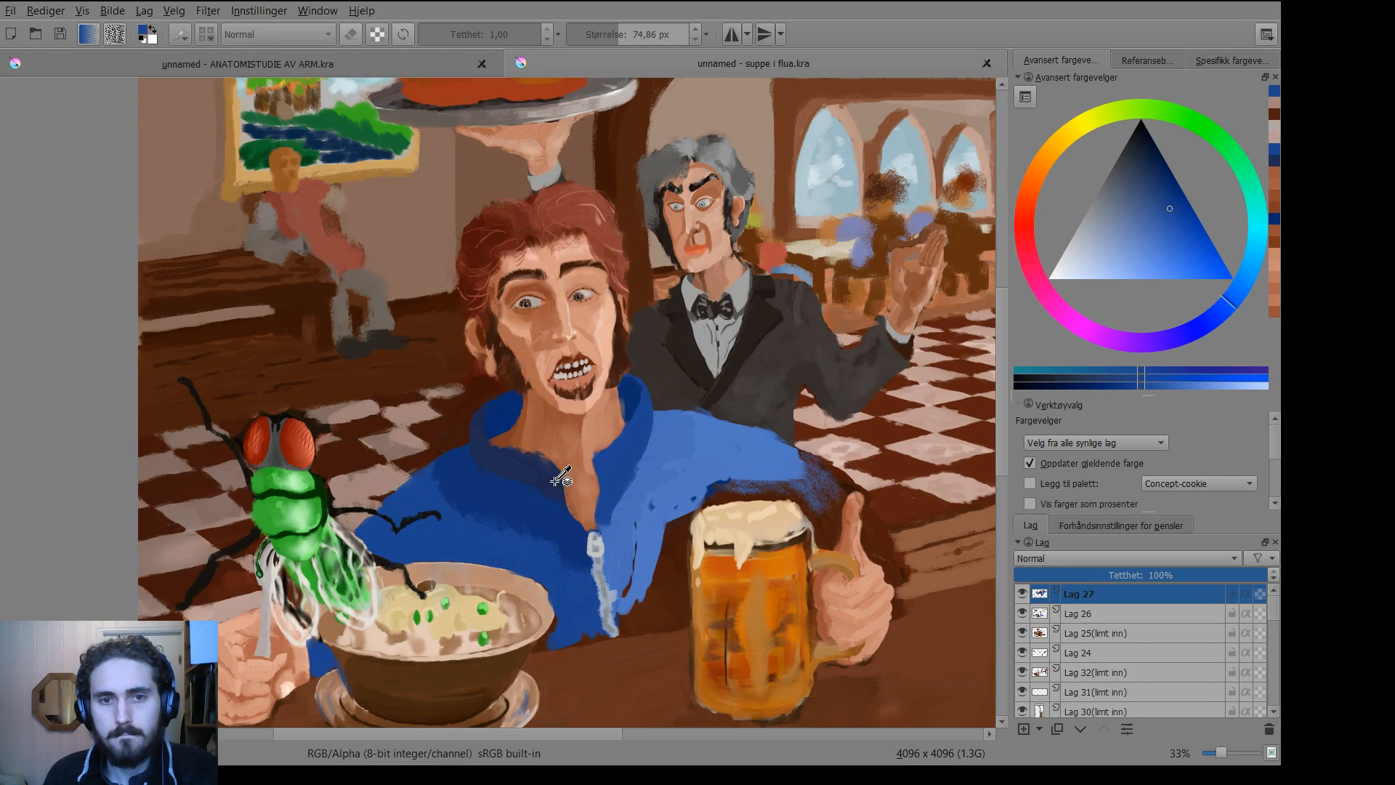
Sample the dark navy and extend the shaded collar edge down to the zip, then pick up the mid blue of the lit side.
left_click(561, 484, "ctrl")
left_click_drag(556, 492, 582, 527)
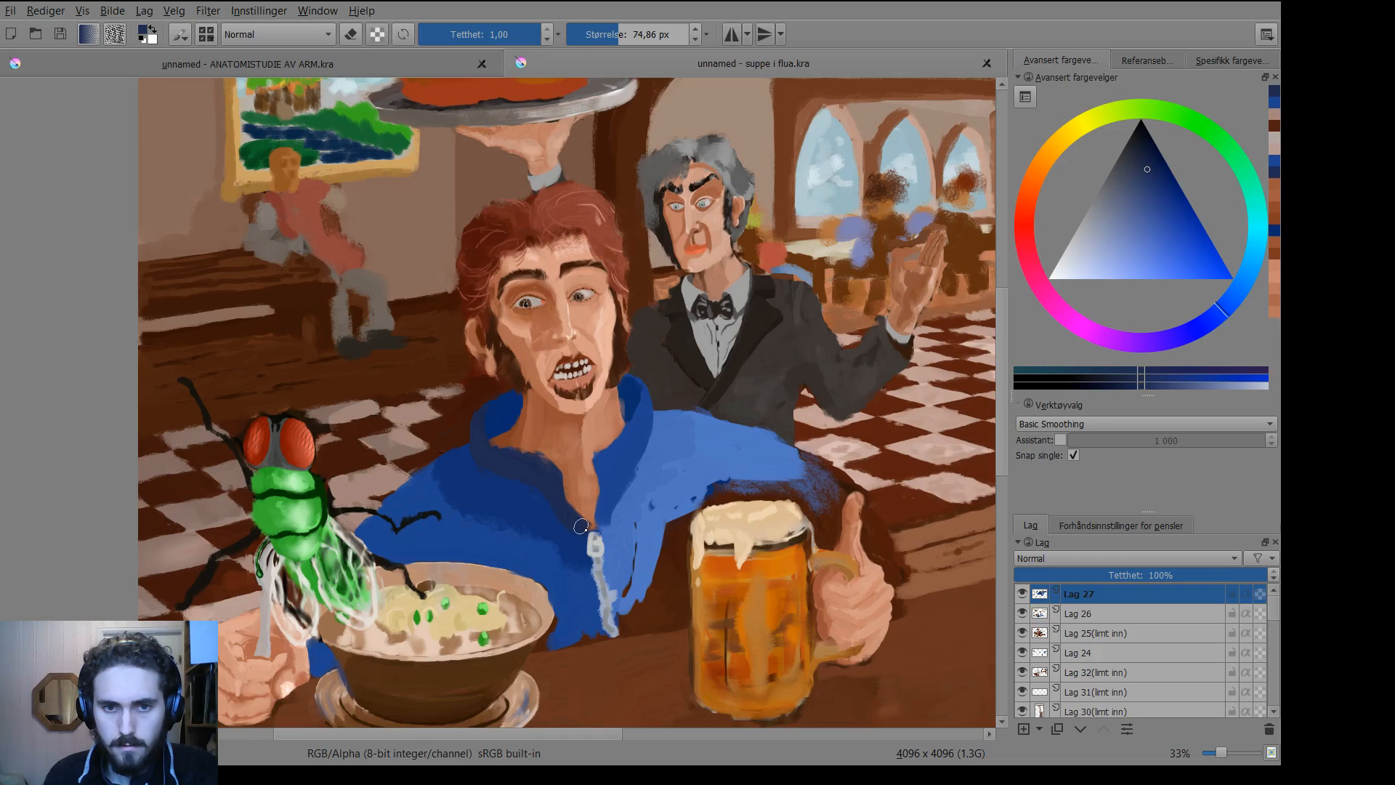
key("p")
left_click(602, 503)
key("b")
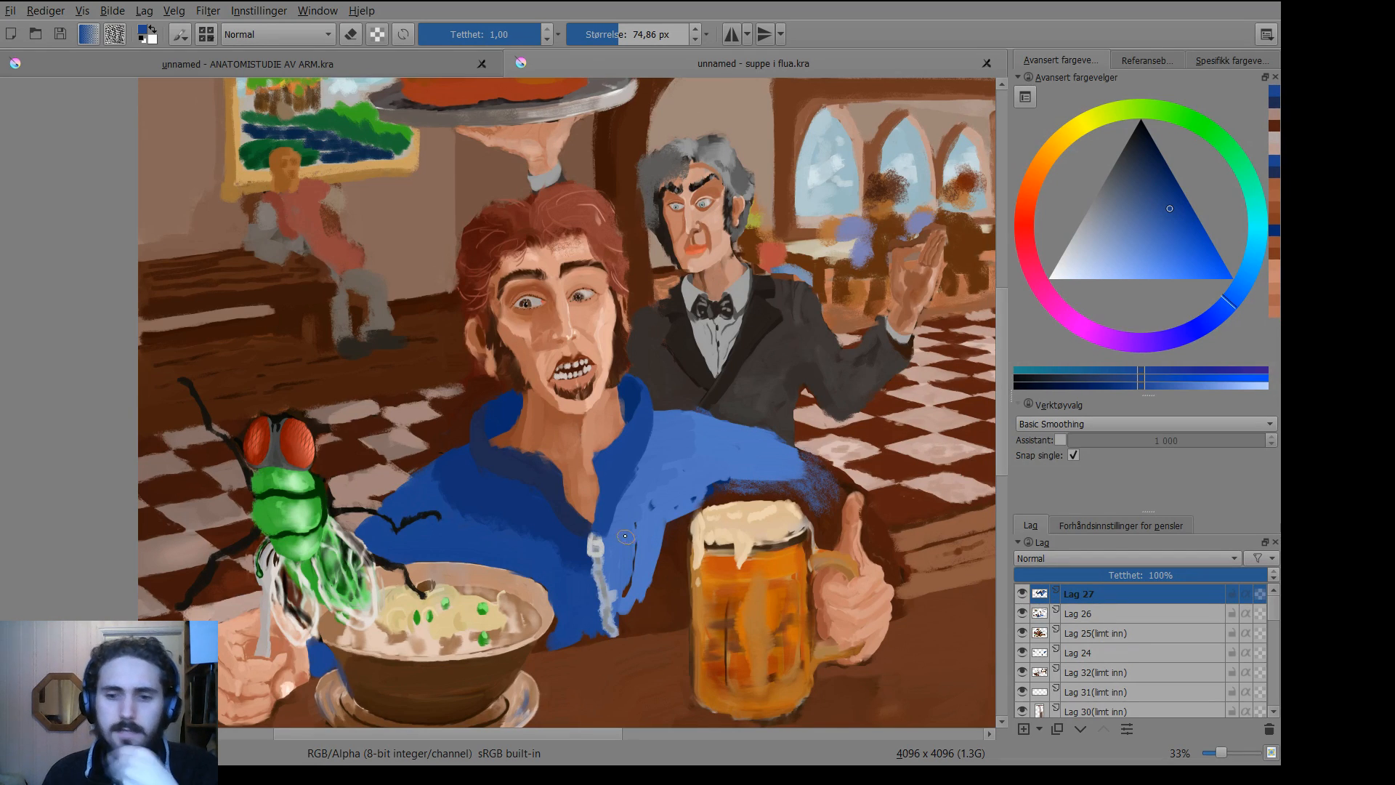
Sample the jacket's darker blue and the zip's grey, and extend the zip up both edges of the neck opening.
key("p")
mouse_move(603, 543)
left_mouse_down()
mouse_move(580, 547)
mouse_move(596, 551)
left_mouse_up()
key("b")
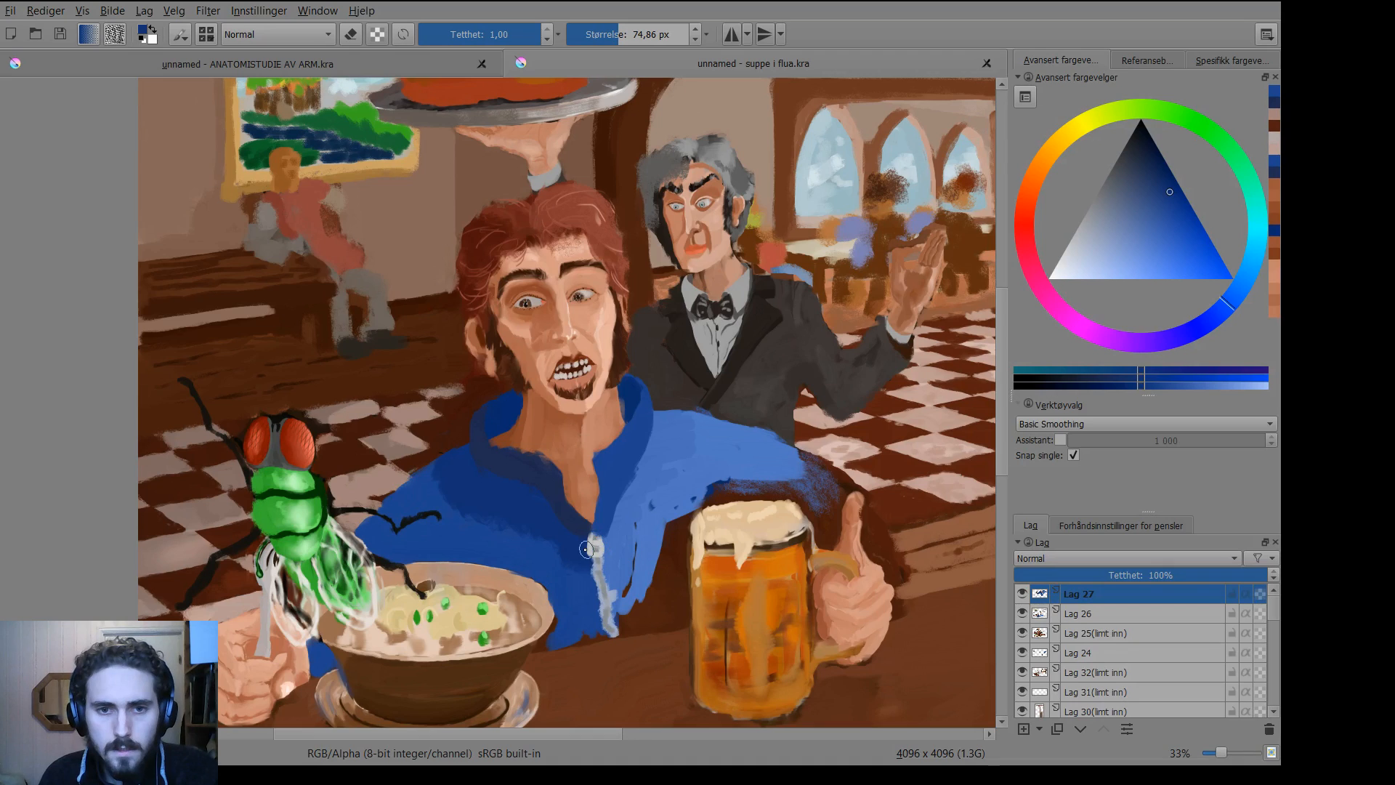
mouse_move(590, 545)
left_mouse_down()
mouse_move(601, 465)
mouse_move(583, 517)
mouse_move(551, 485)
left_mouse_up()
key("p")
left_click(602, 564)
key("b")
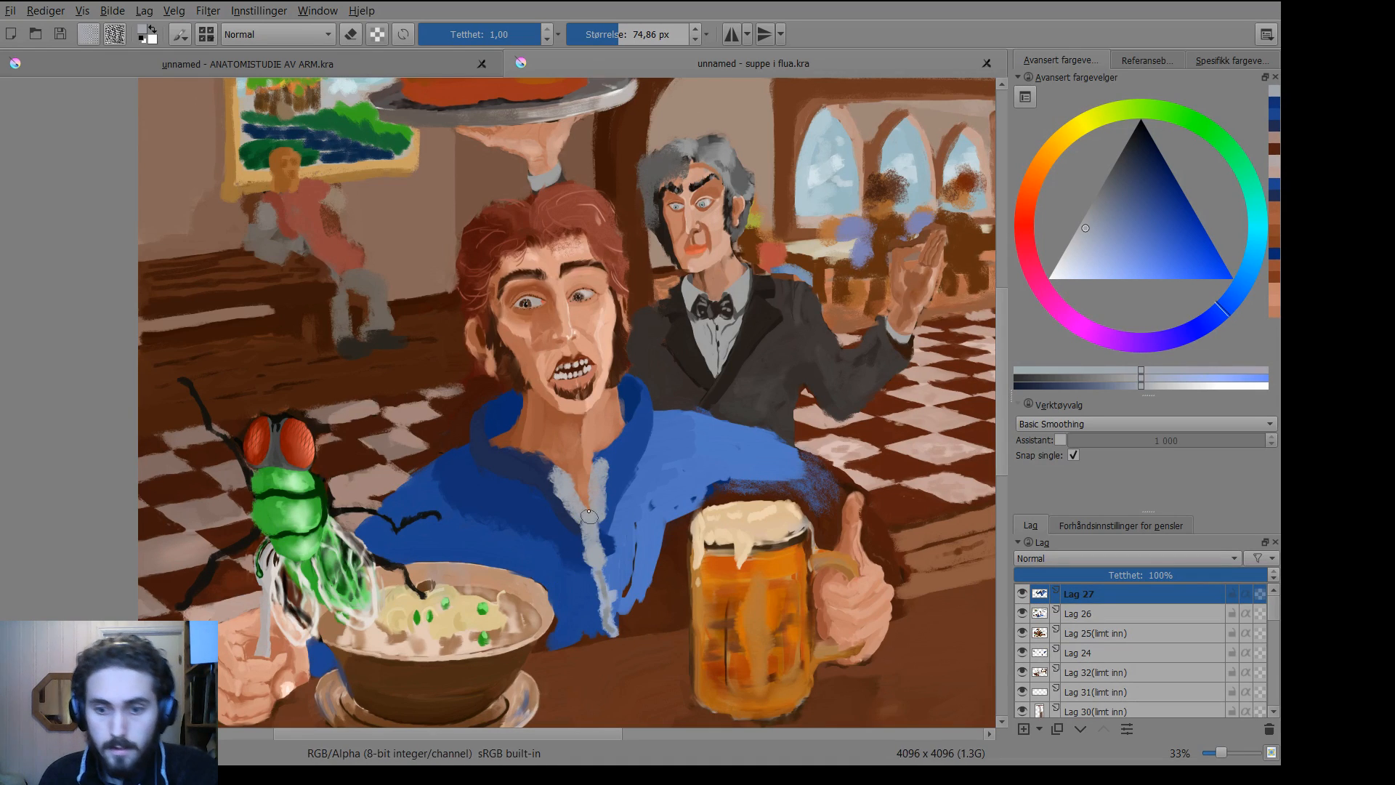
Narrow the upper zip by painting sampled mid blue along its lit side and dark navy along its shaded side.
left_click(610, 460, "ctrl")
left_click_drag(610, 460, 604, 539)
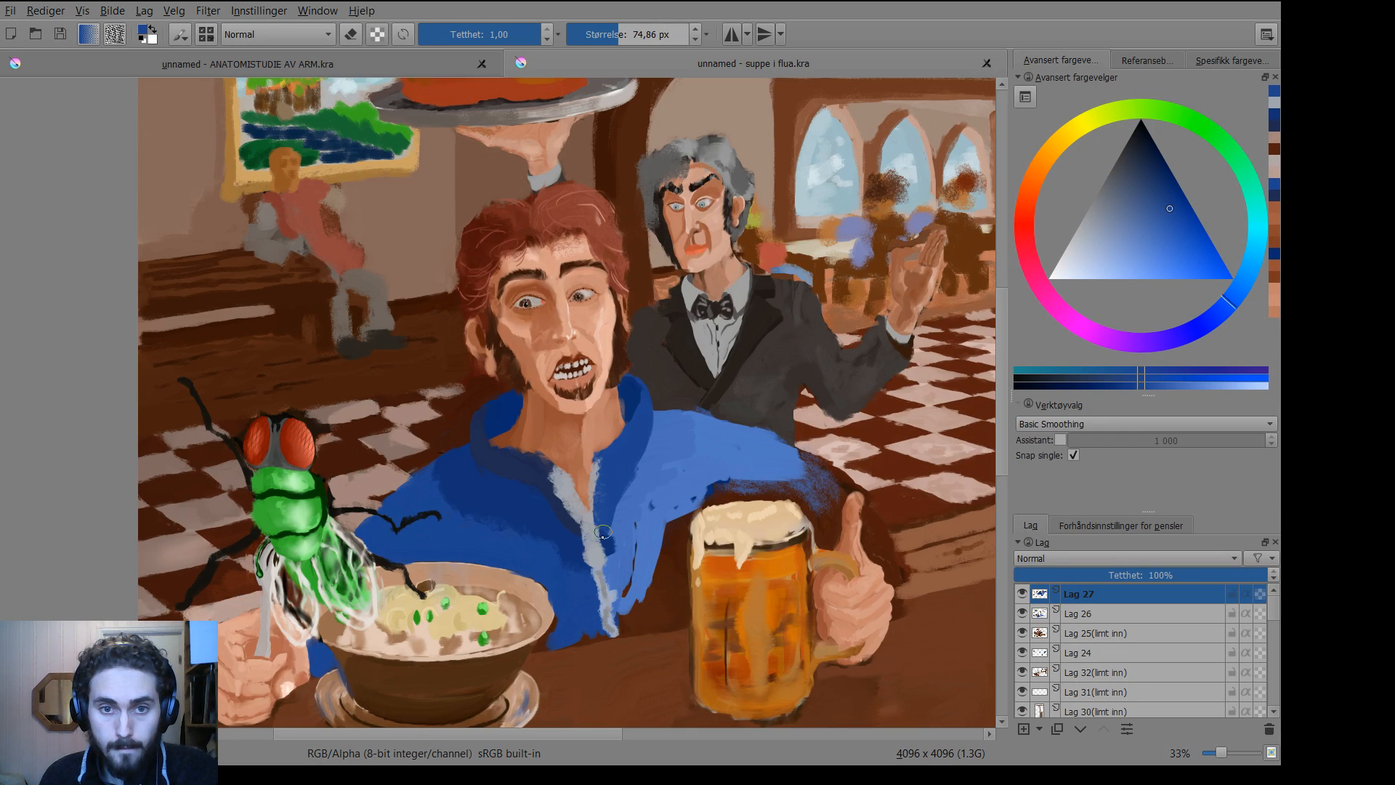
left_click(544, 481, "ctrl")
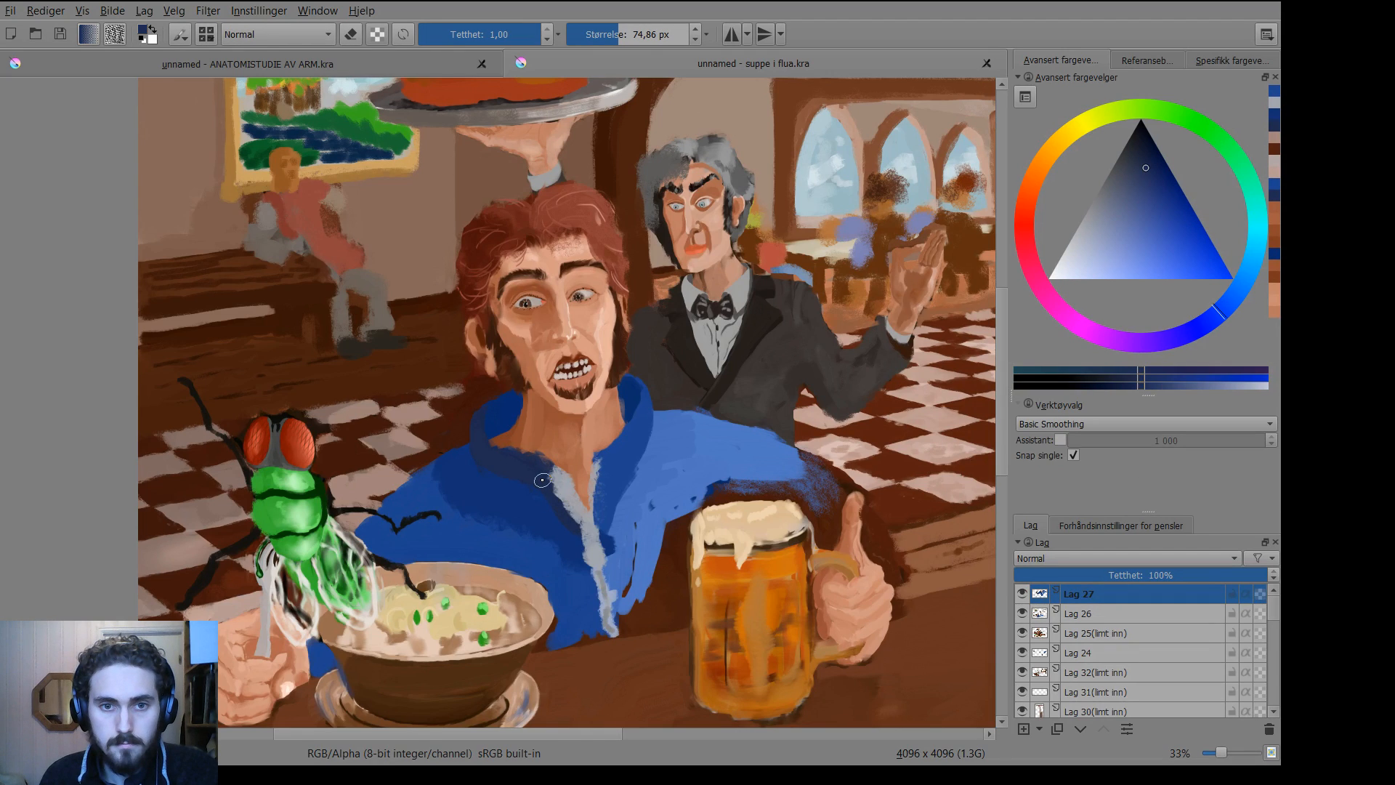
left_click_drag(550, 477, 579, 524)
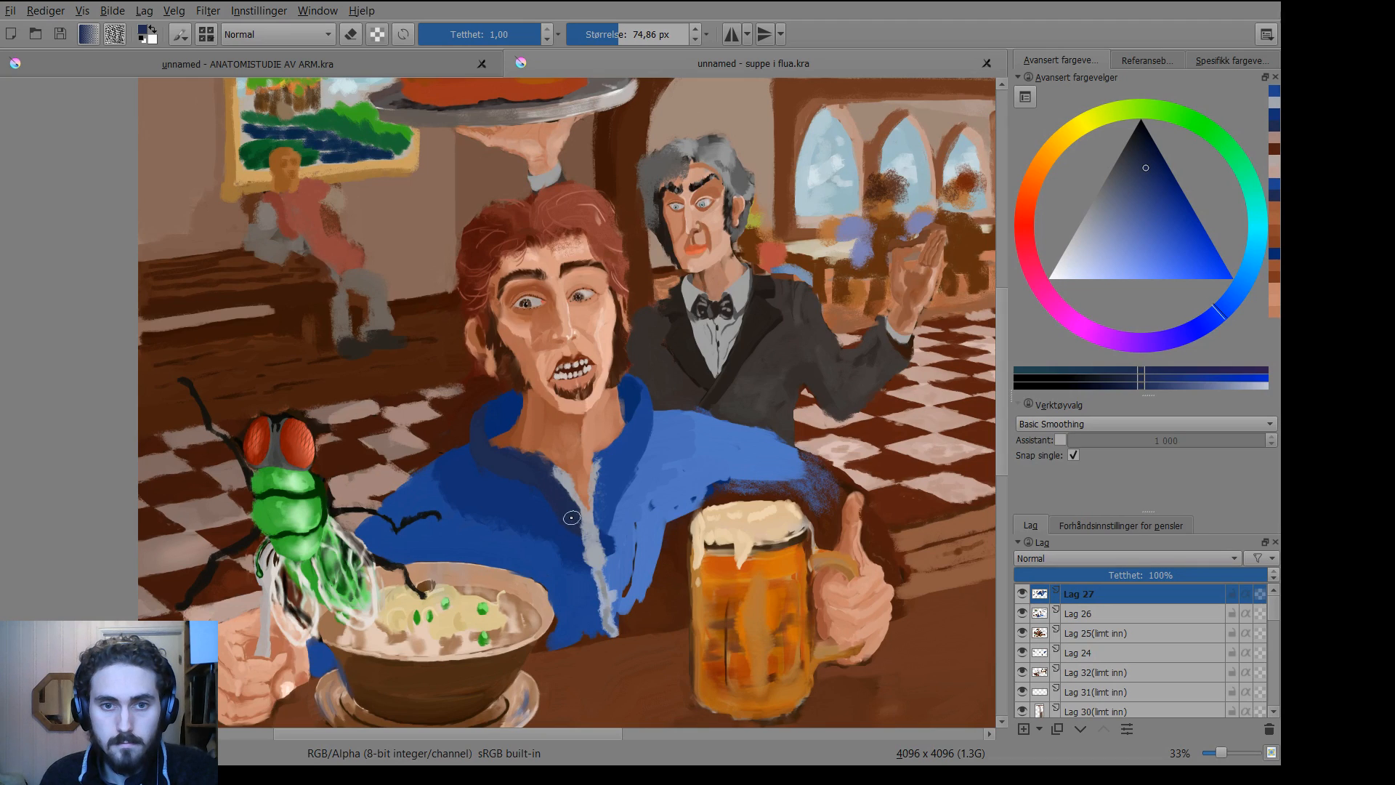
Trim the lower zip with sampled jacket blue on its shaded side and lighter blue on its lit side.
left_click(565, 528, "ctrl")
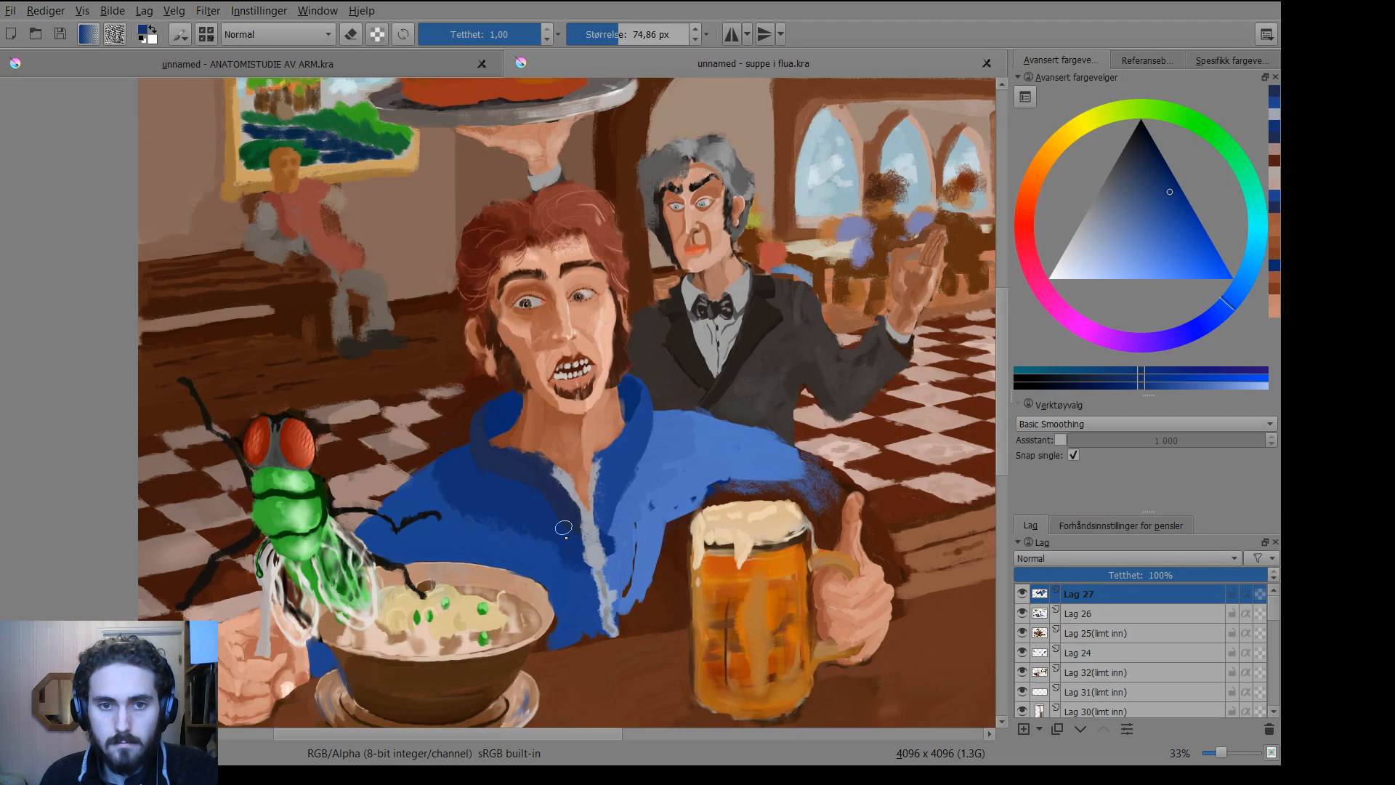
left_click_drag(564, 528, 572, 537)
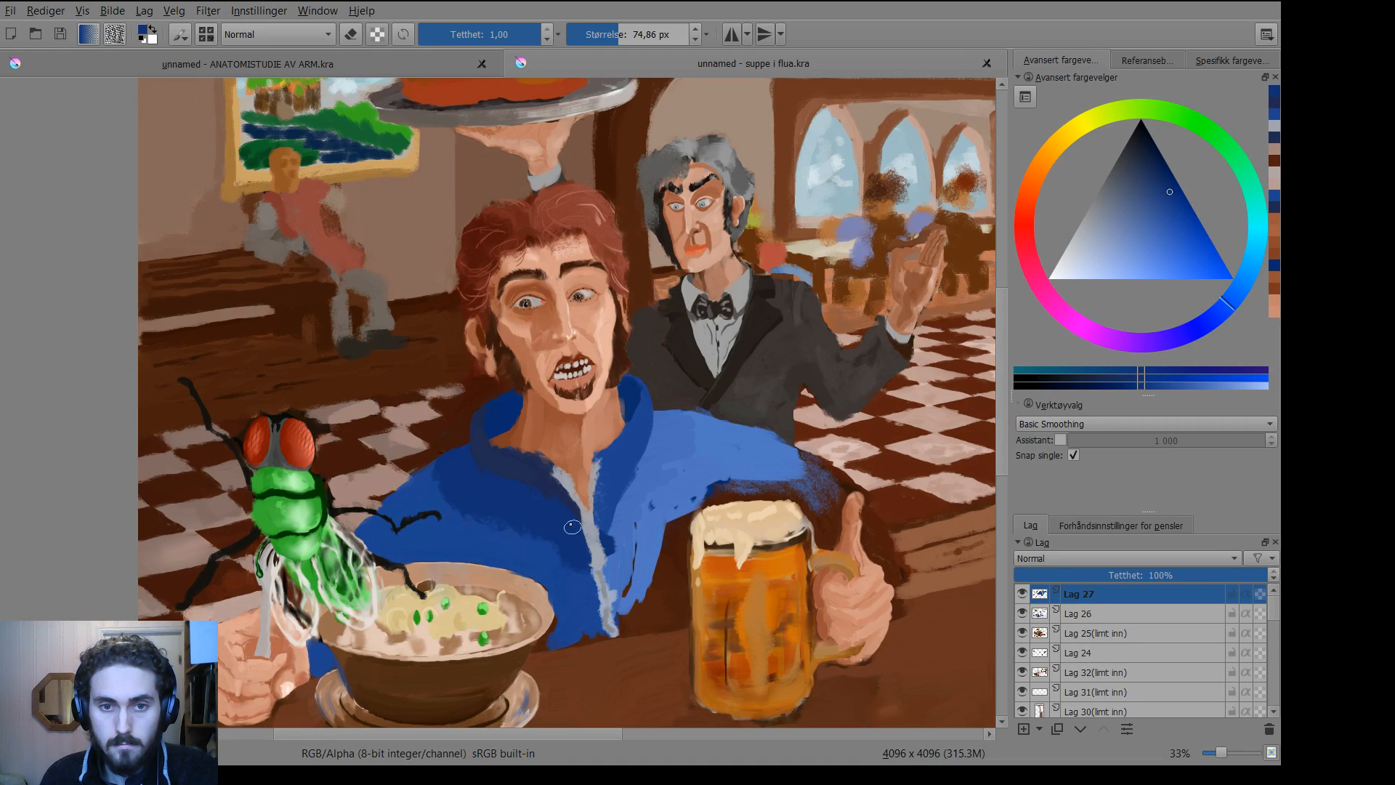
left_click_drag(580, 558, 600, 556)
left_click(637, 536, "ctrl")
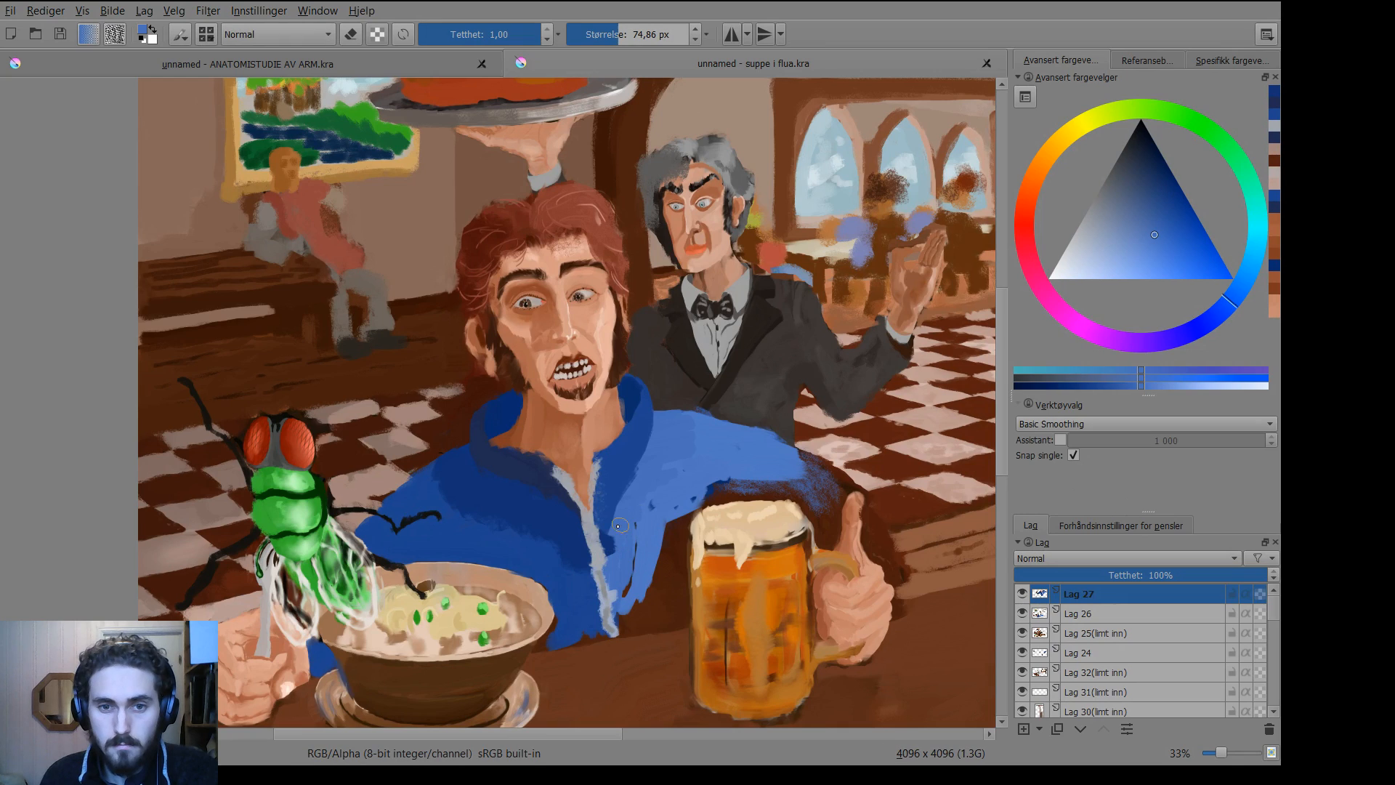
mouse_move(614, 550)
left_mouse_down()
mouse_move(612, 514)
mouse_move(621, 597)
mouse_move(625, 586)
left_mouse_up()
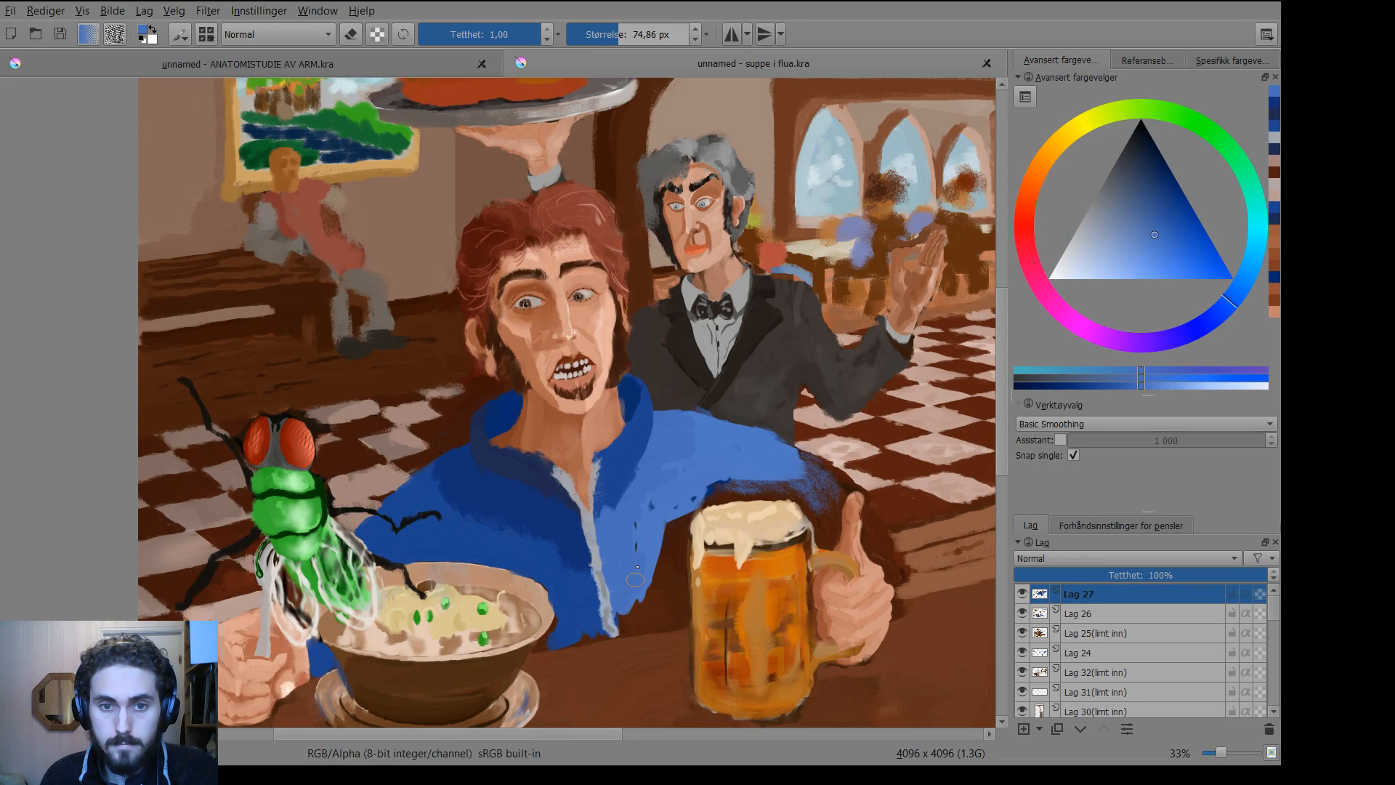
Sample the zip's blue-grey and touch up the zip edge on the lit side of the neck opening with a 34.42 px brush.
key("ctrl")
left_click(593, 581, "ctrl")
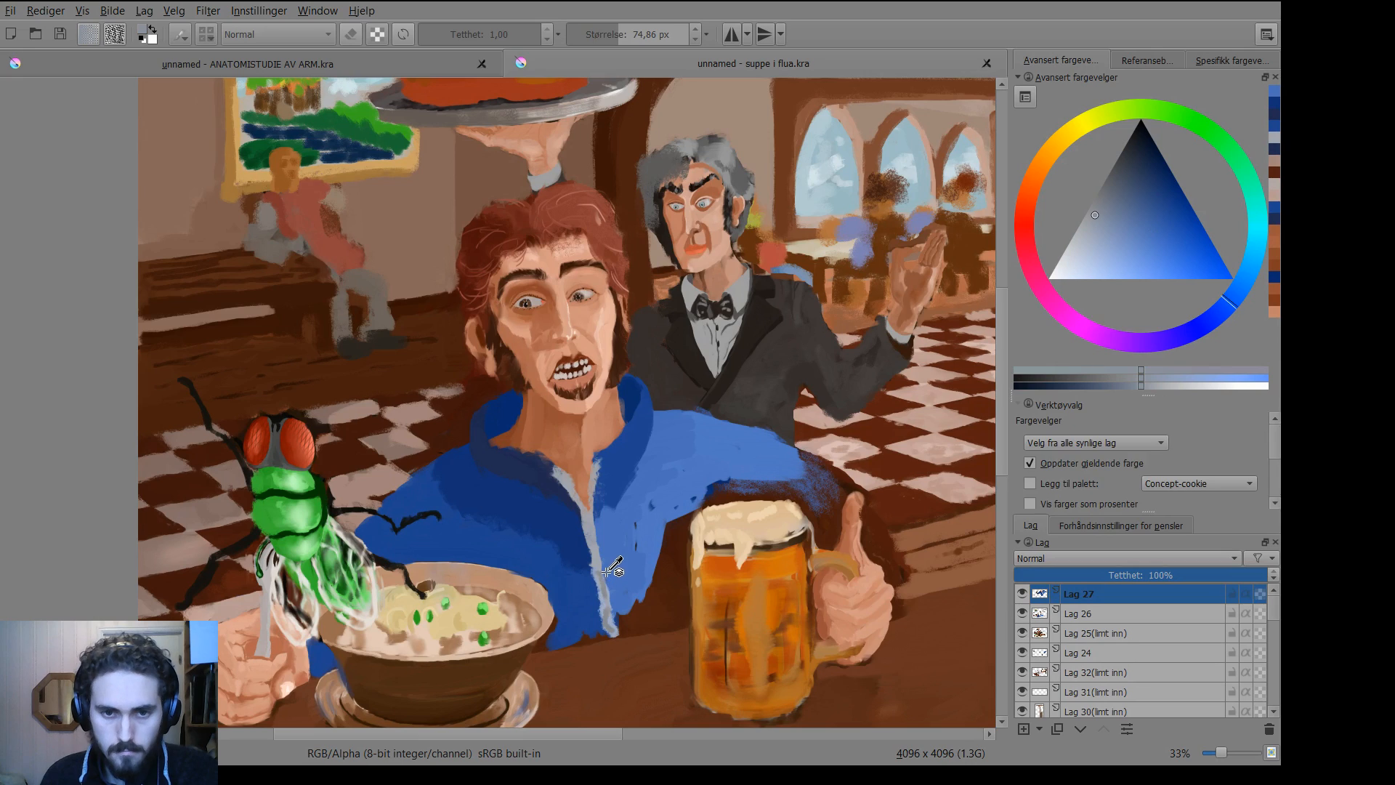
left_click_drag(590, 507, 594, 471, "shift")
left_click(594, 469)
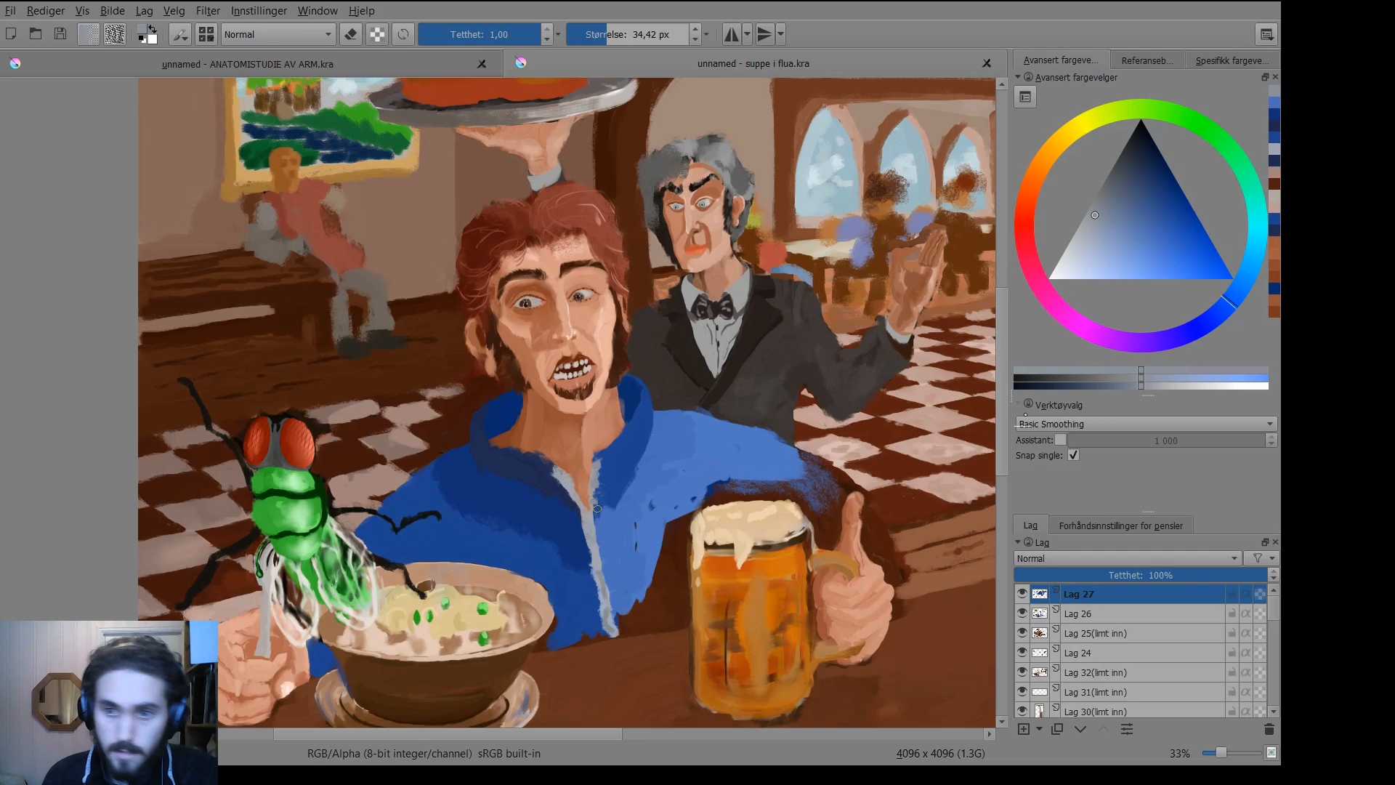
Adjust the lightness and saturation of the zip's blue-grey and paint down the zip with a 21.64 px brush.
left_click(1153, 388)
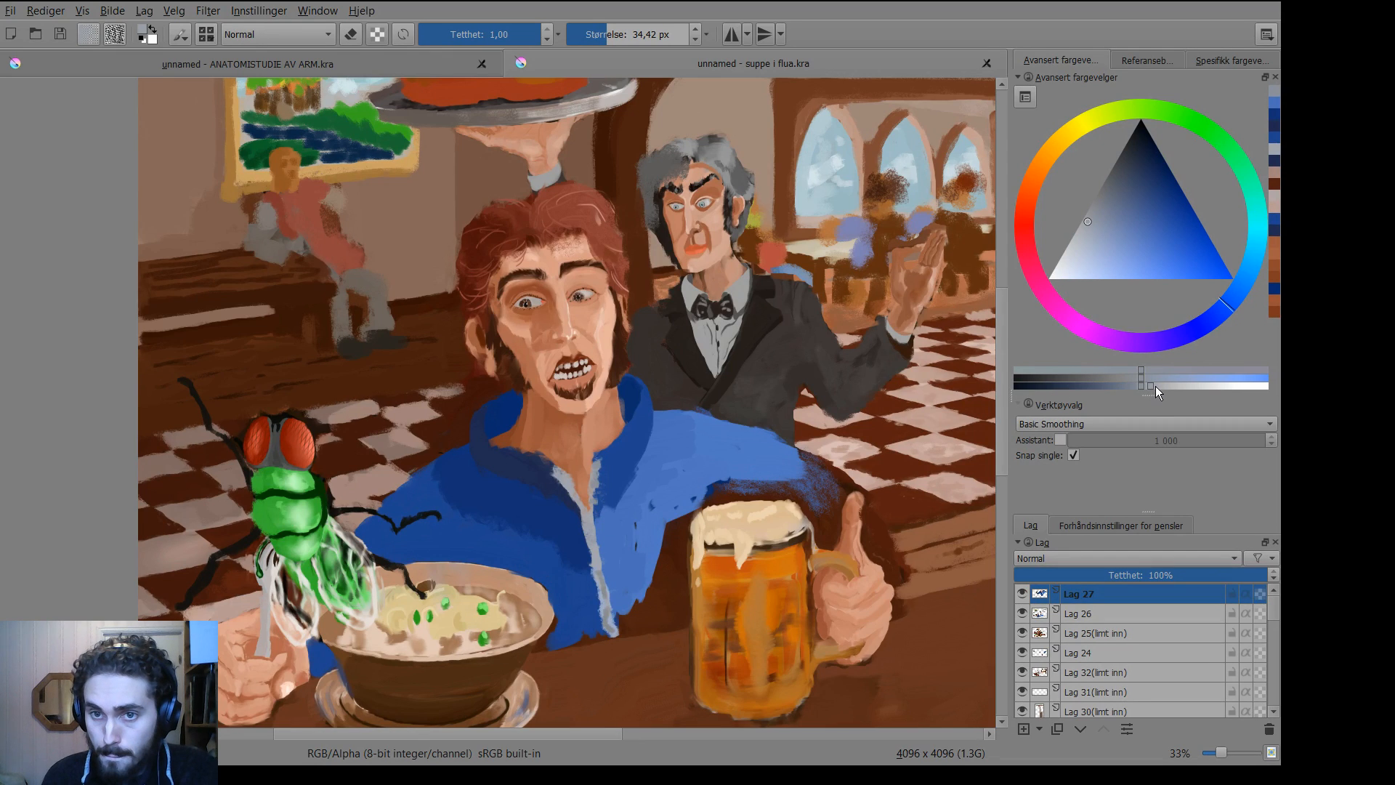
left_click(1128, 378)
mouse_move(600, 484)
left_mouse_down()
mouse_move(560, 471)
mouse_move(591, 514)
mouse_move(603, 584)
left_mouse_up()
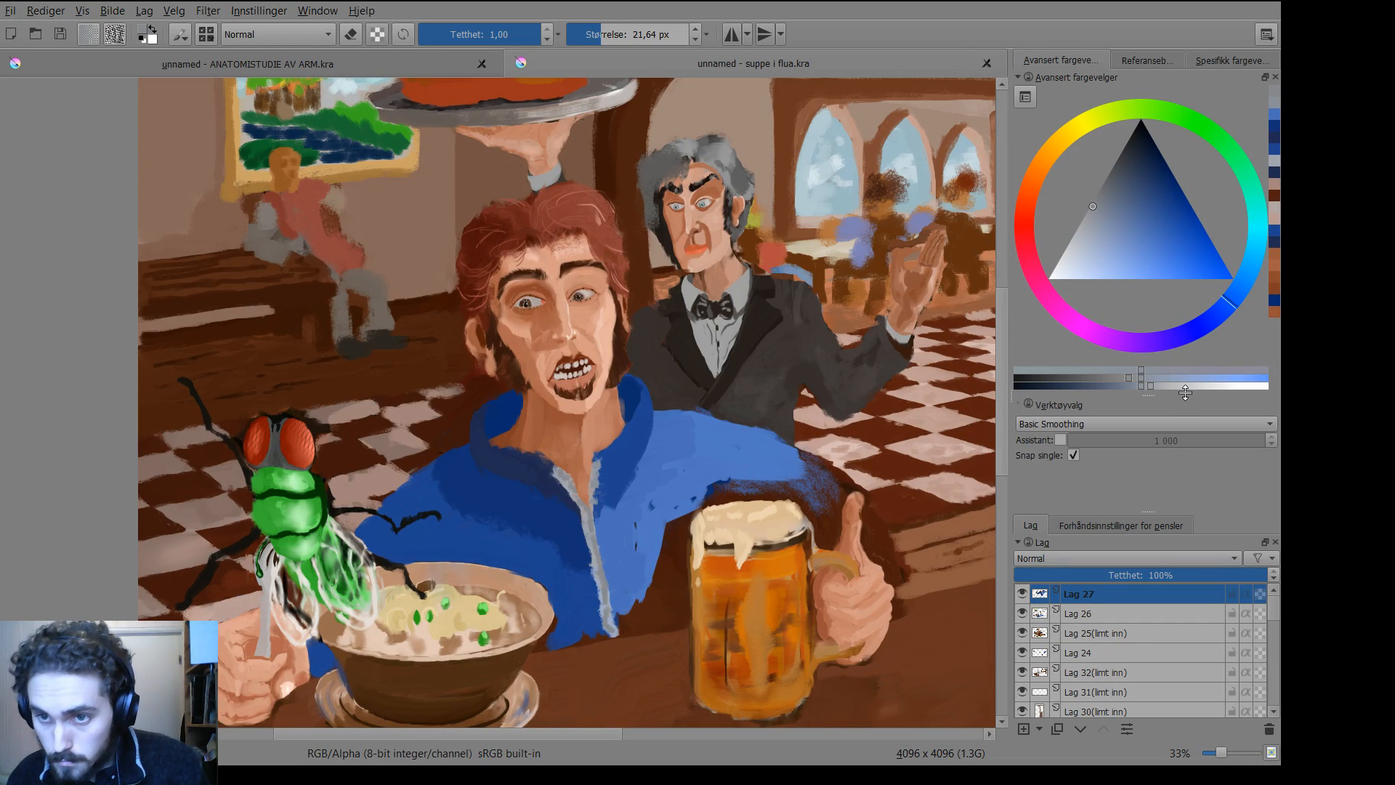
Paint a near-white zip slider and hanging pull ring just below the neck opening, and save the painting.
left_click_drag(1184, 389, 1208, 386)
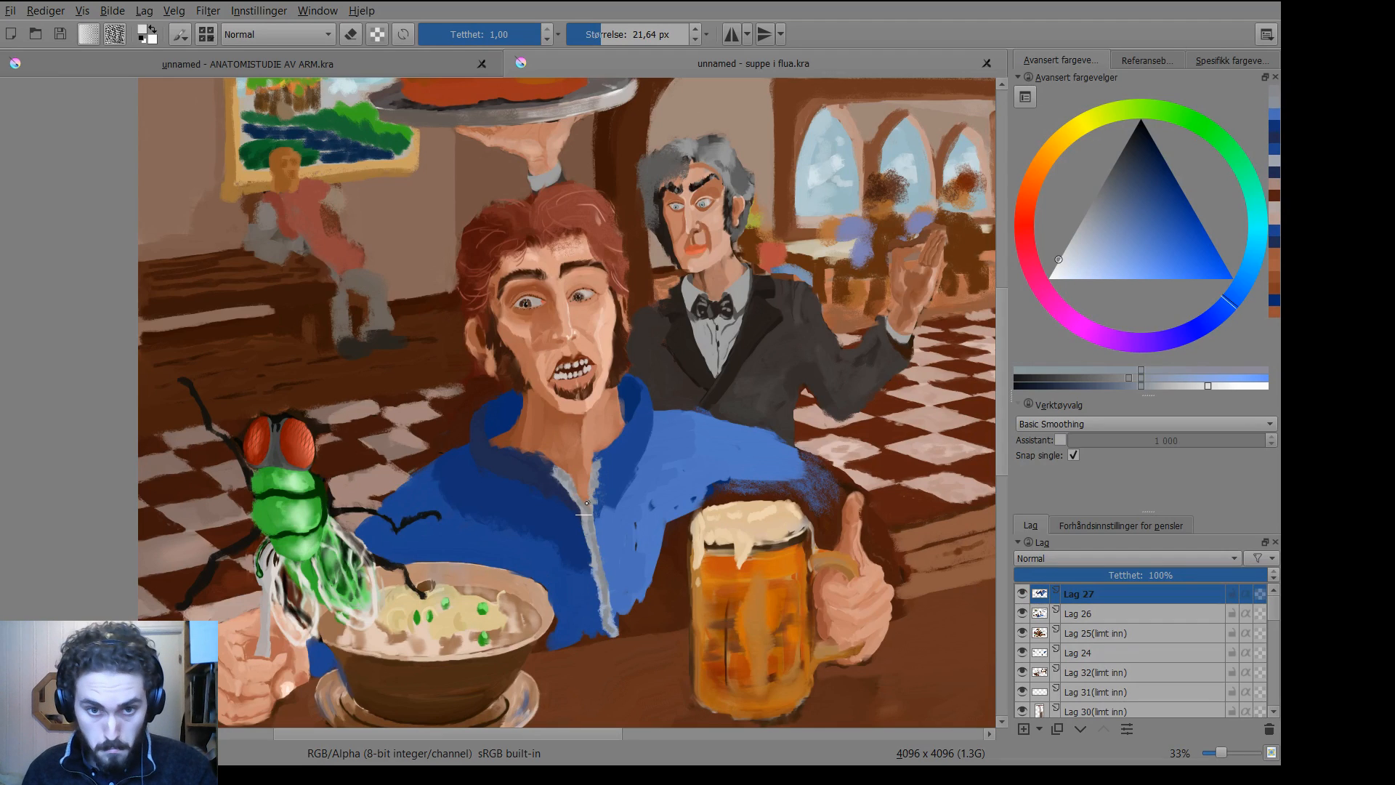
left_click(584, 509)
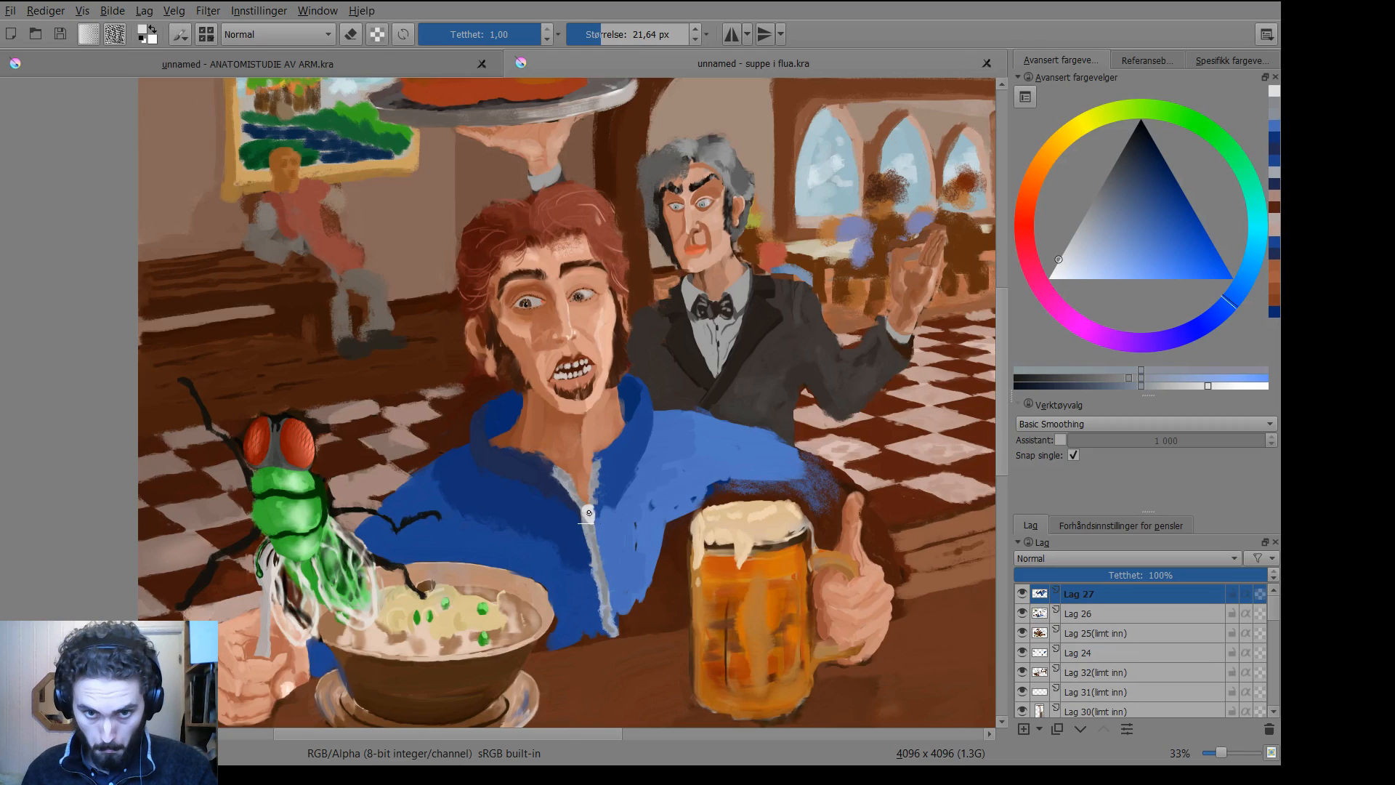
mouse_move(588, 521)
left_mouse_down()
mouse_move(597, 539)
mouse_move(593, 521)
left_mouse_up()
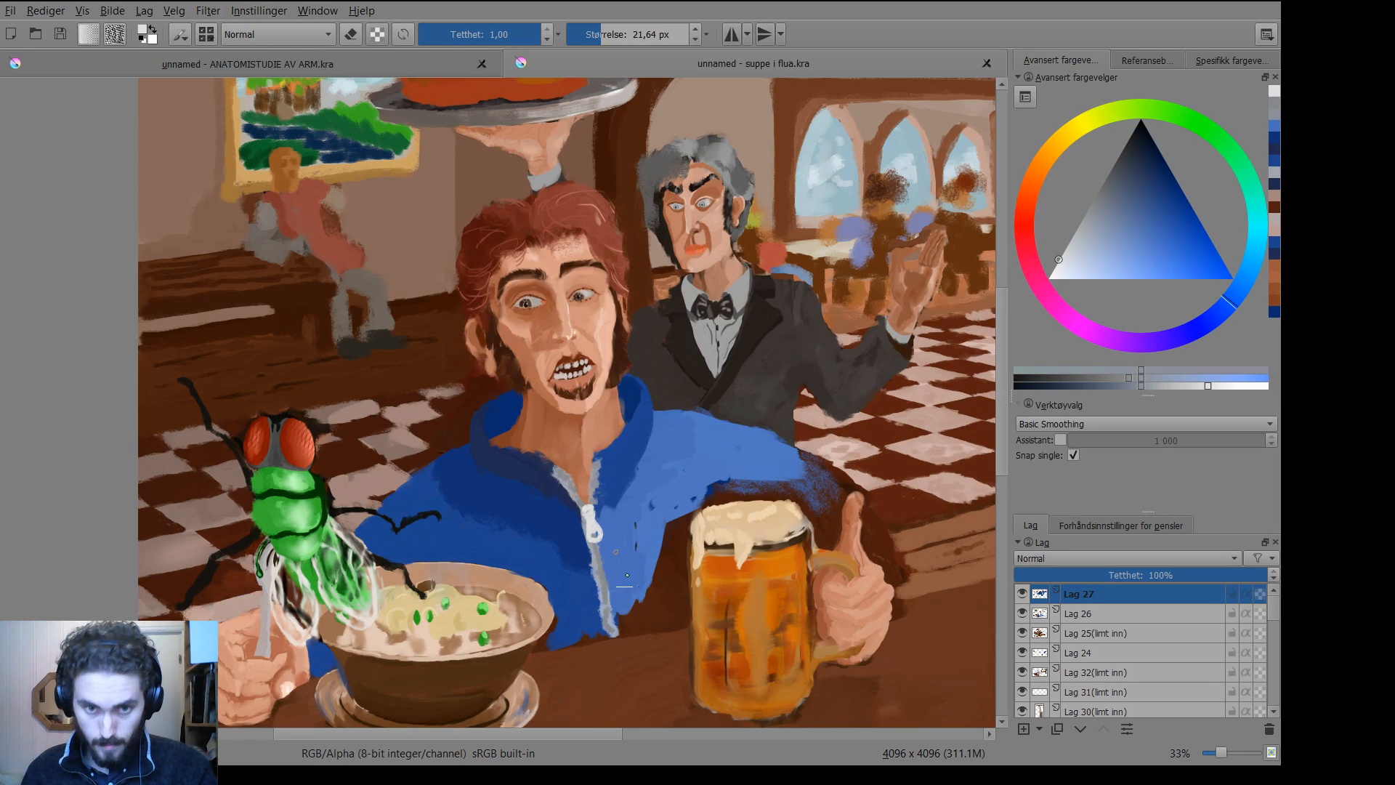
key("ctrl+s")
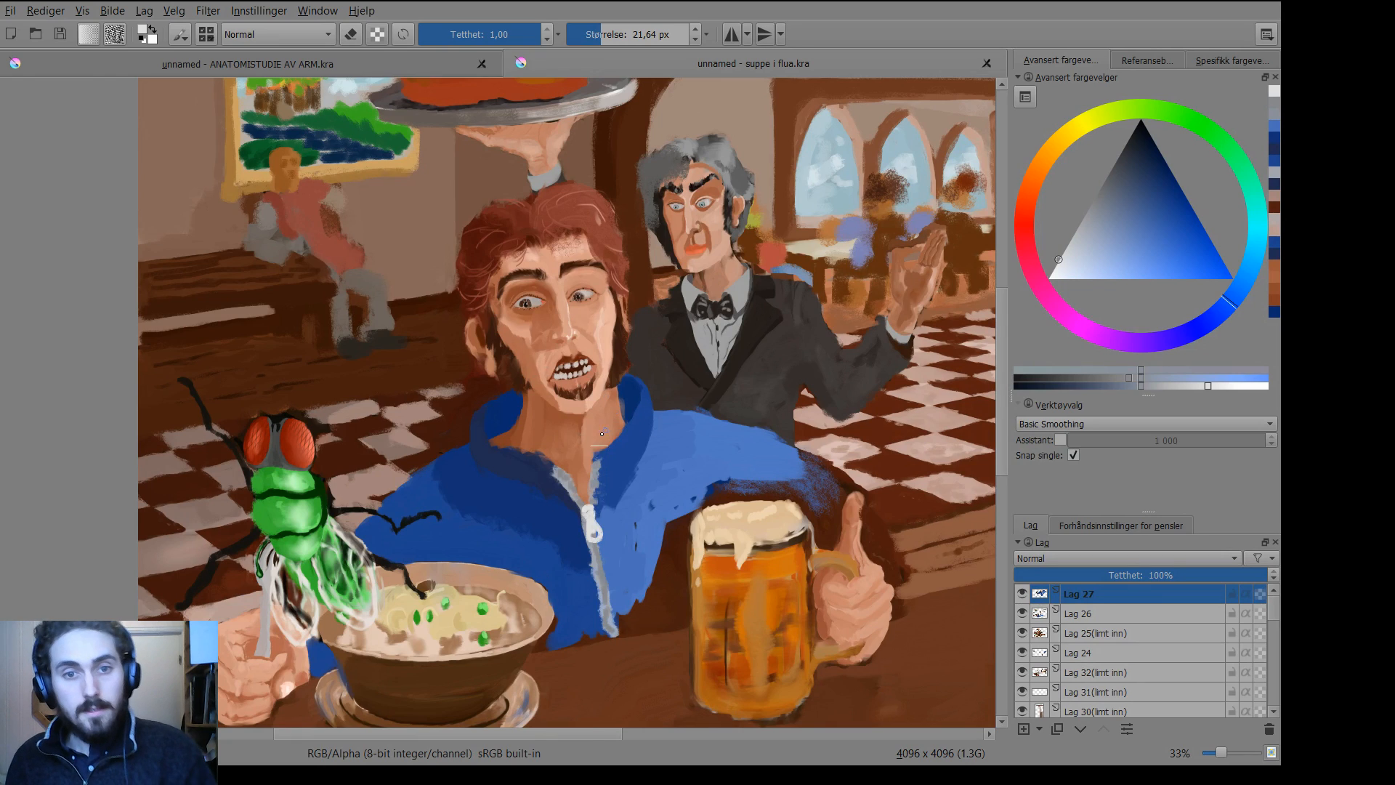
Try shading the zip slider and pull with a darker reddish grey based on a sampled colour, and undo the strokes.
left_click_drag(574, 408, 574, 420)
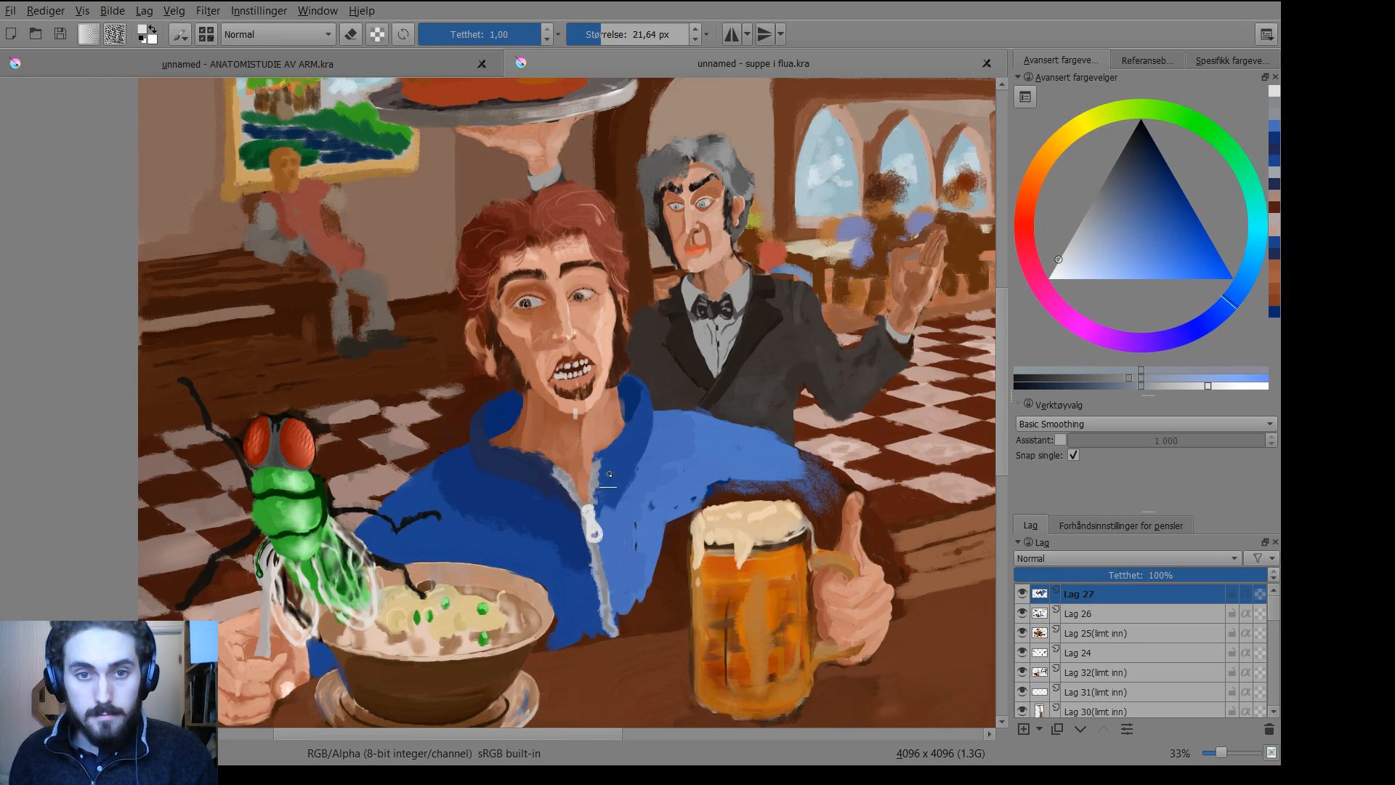
key("ctrl+z")
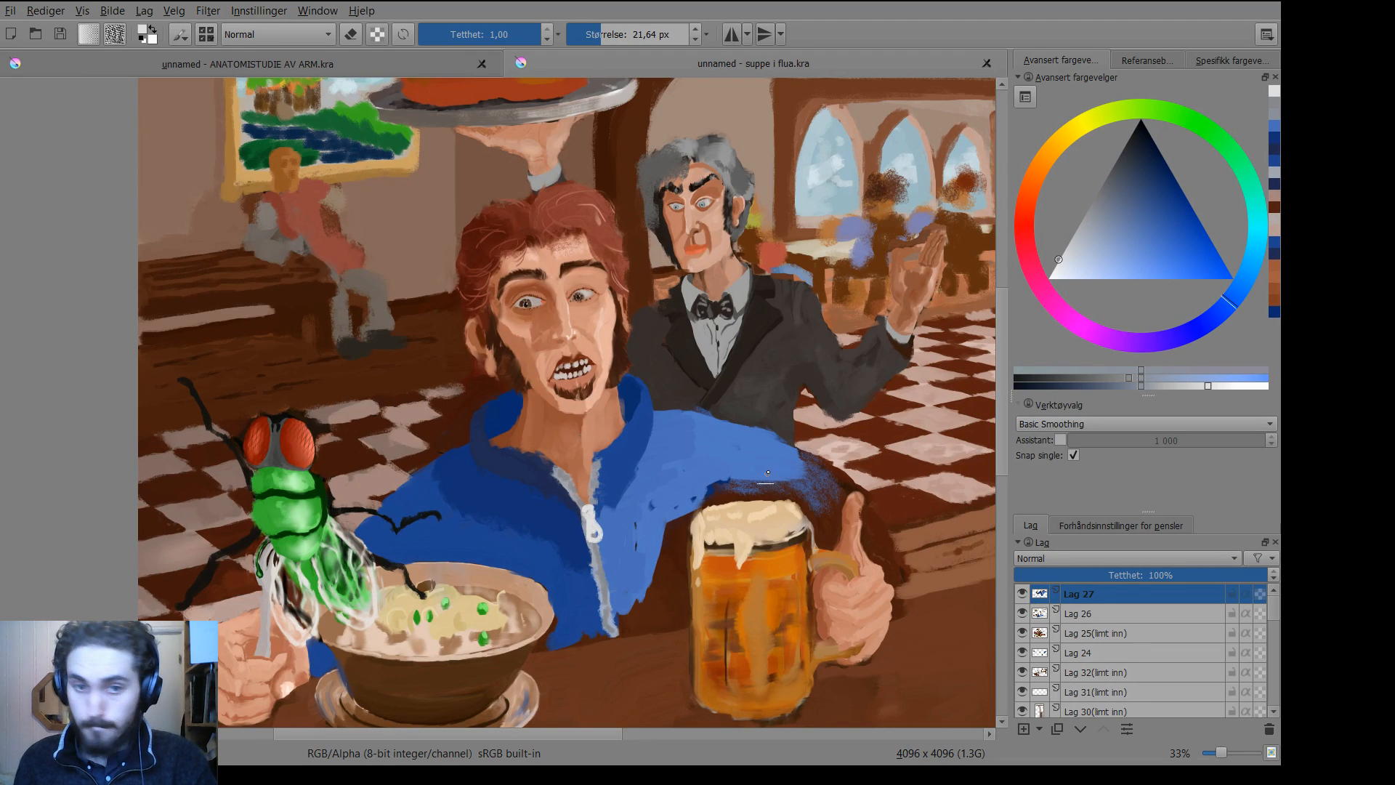
key("p")
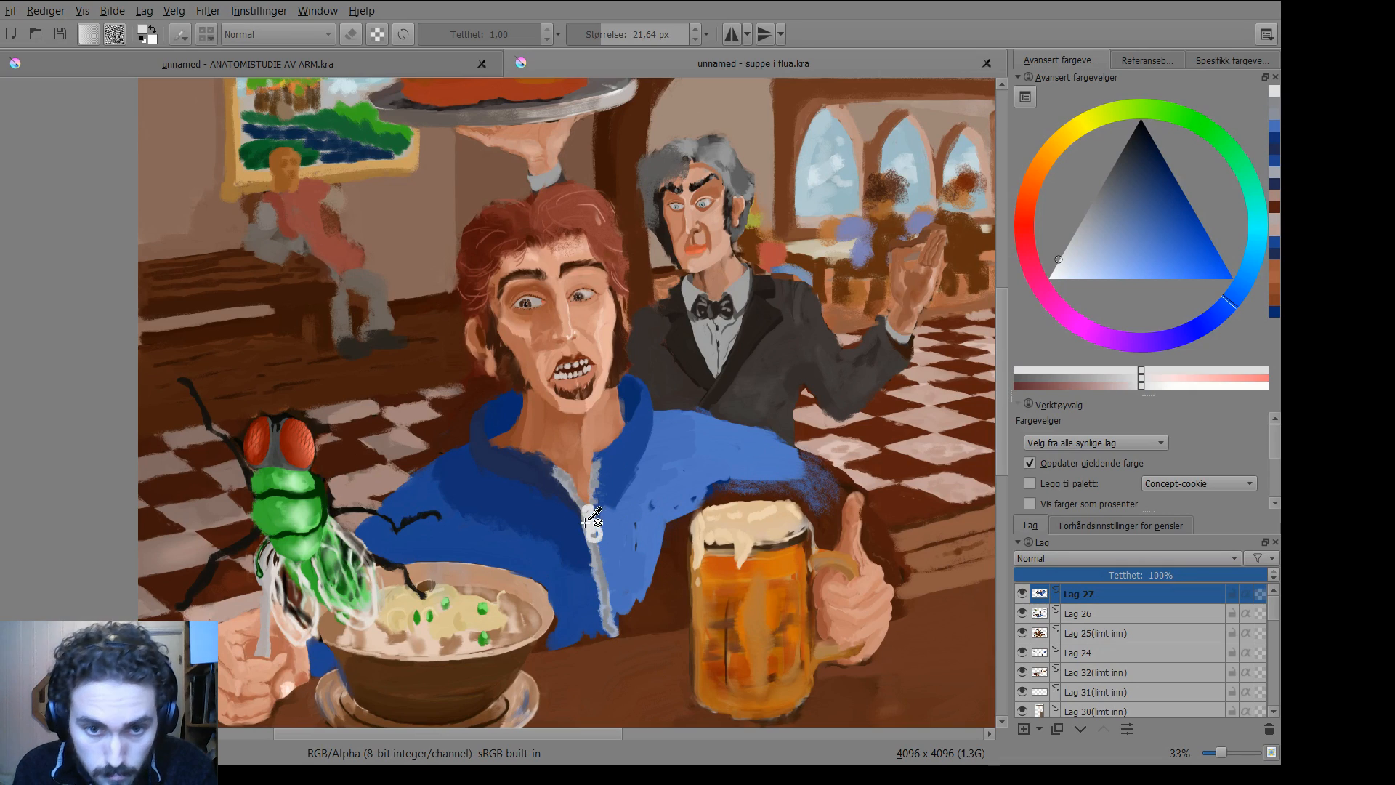
key("b")
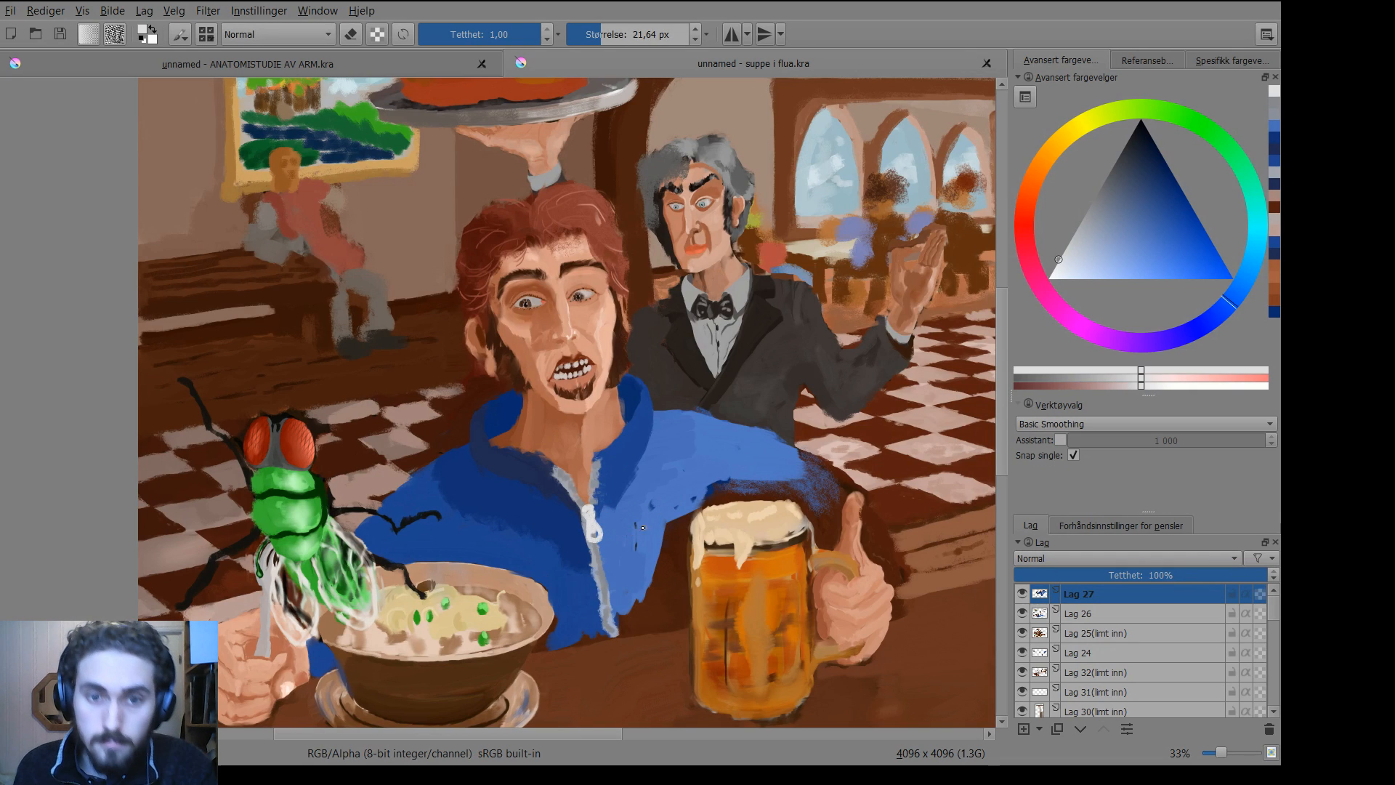
left_click(1122, 387)
left_click(1116, 386)
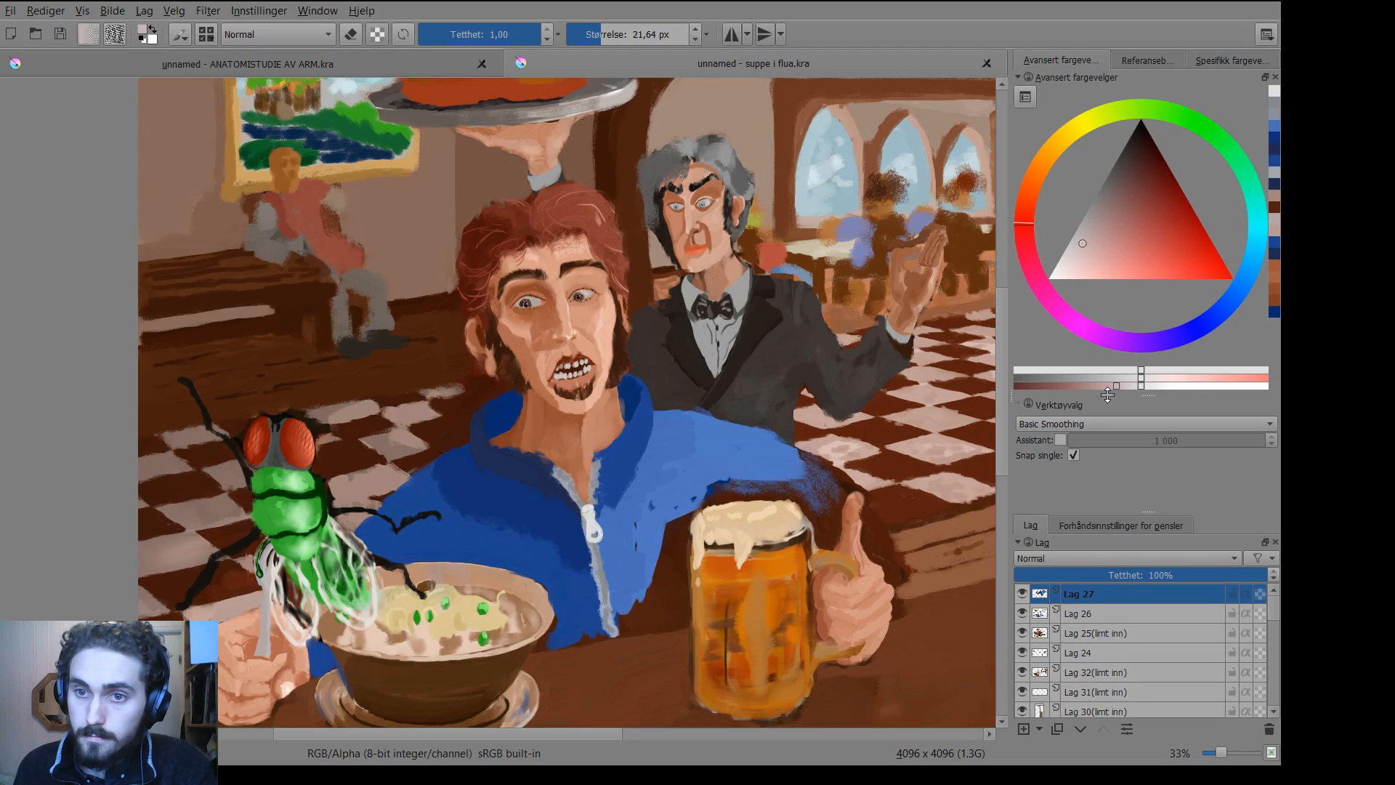
left_click(586, 508)
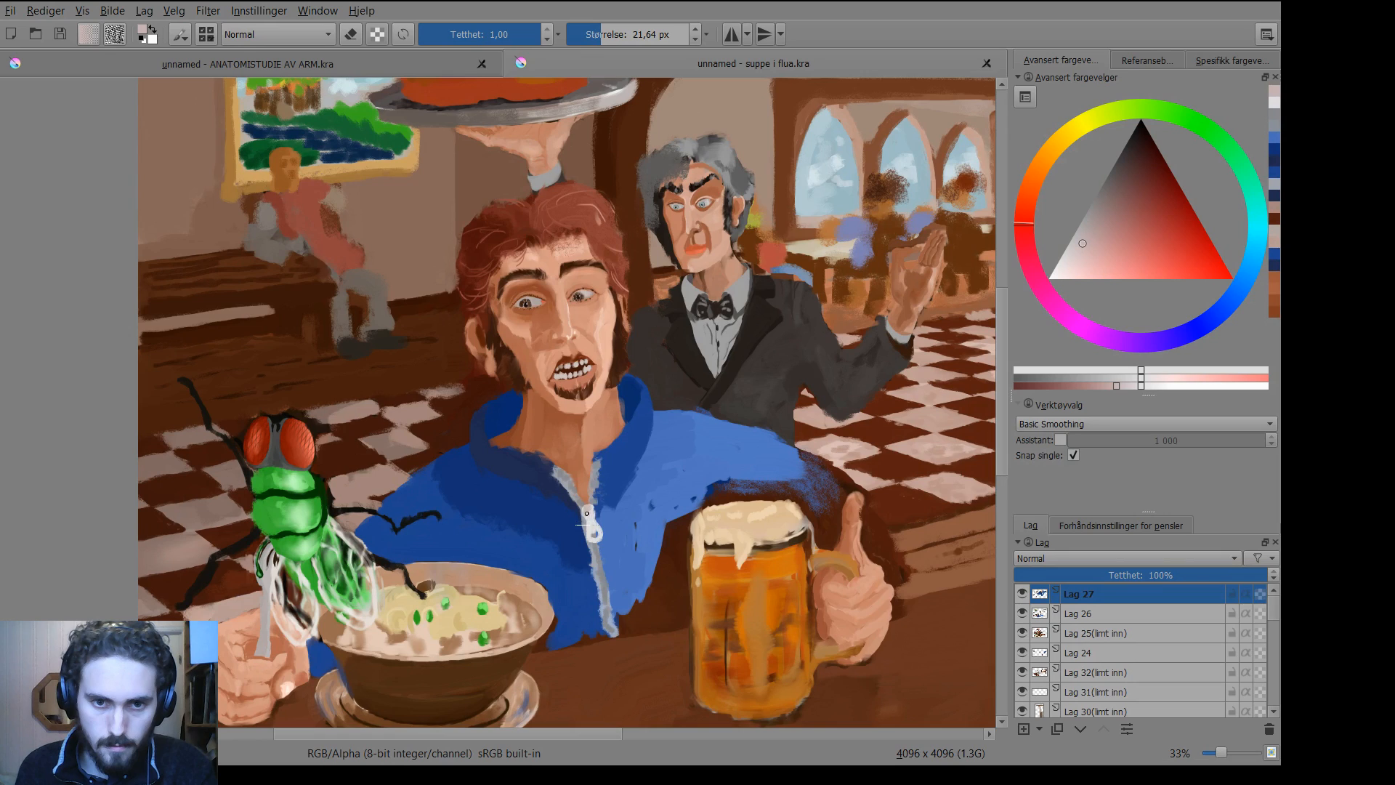
mouse_move(590, 518)
left_mouse_down()
mouse_move(617, 568)
mouse_move(592, 544)
left_mouse_up()
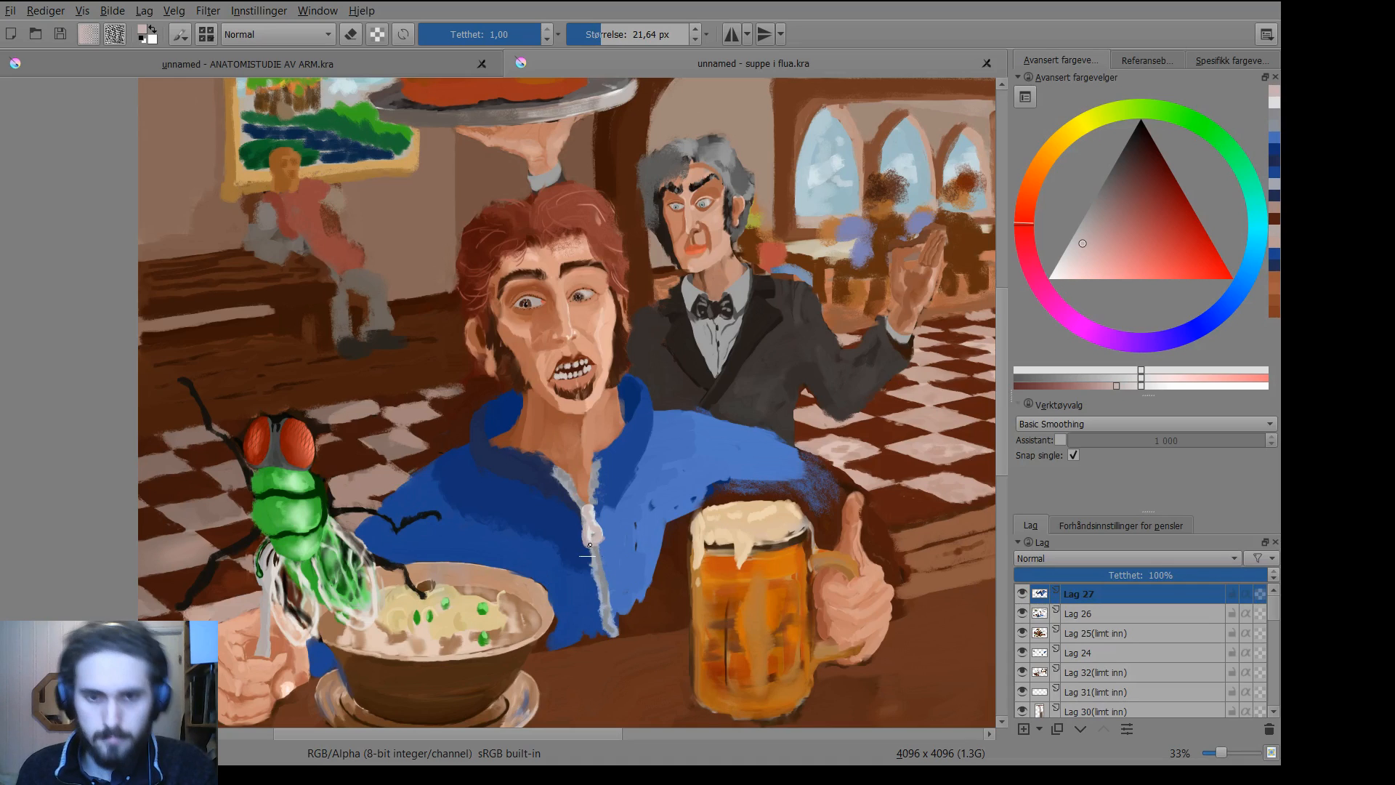
left_click_drag(648, 501, 631, 531, "ctrl")
key("ctrl+z")
key("ctrl+z")
key("ctrl+z")
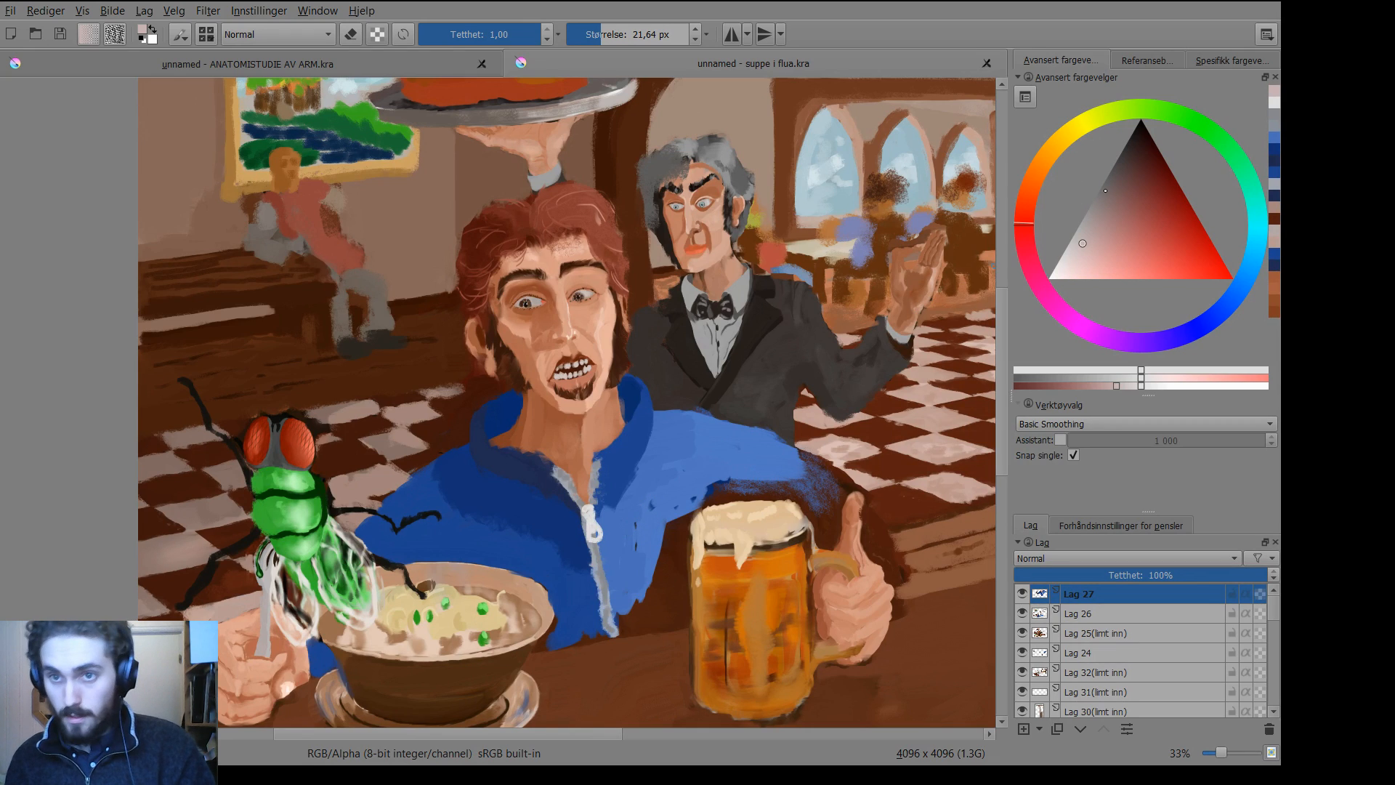
Choose a muted mid blue-grey and outline the zip pull with a 12.62 px brush.
left_click(1106, 194)
left_click(1105, 210)
left_click(1116, 179)
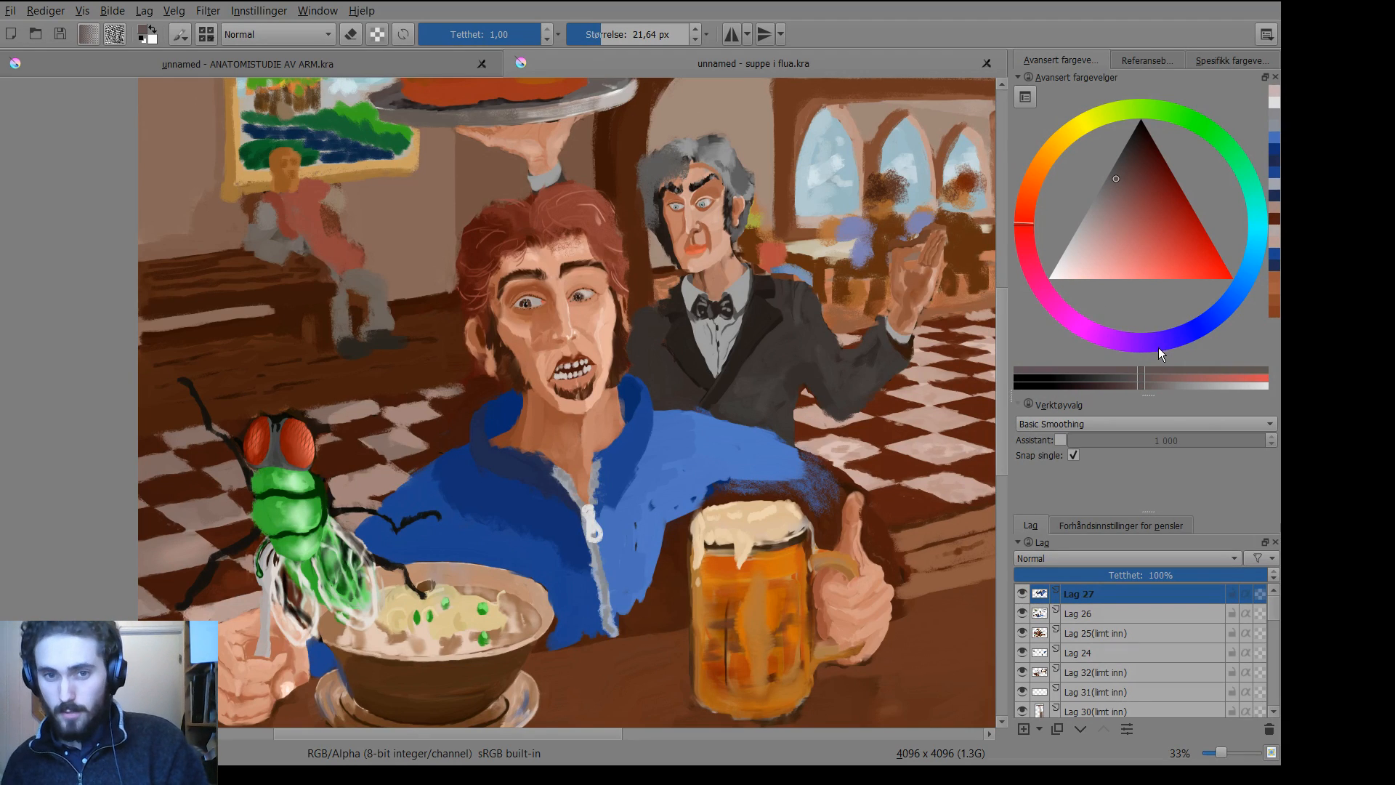
left_click(1239, 284)
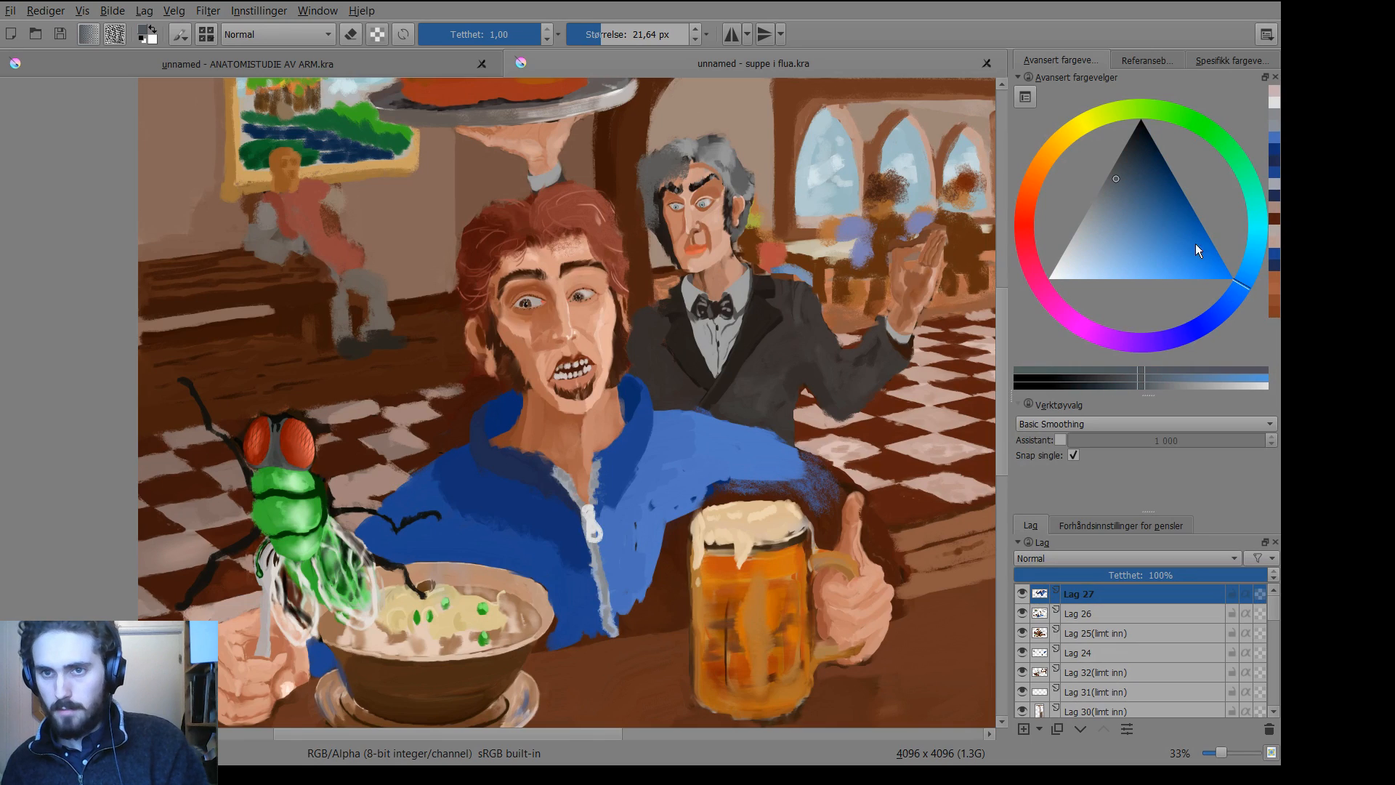
left_click(1124, 176)
left_click(1126, 194)
left_click(1122, 207)
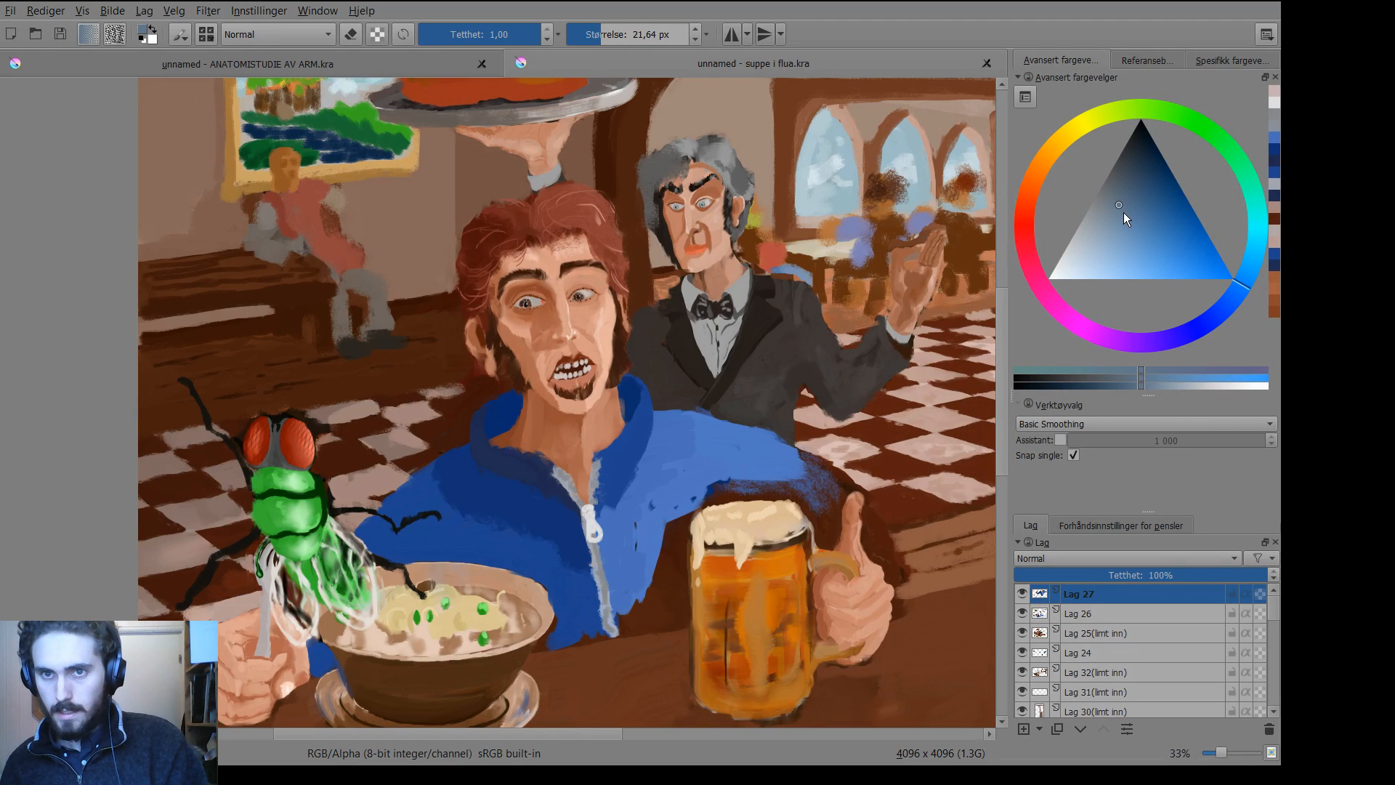
left_click_drag(600, 534, 600, 534)
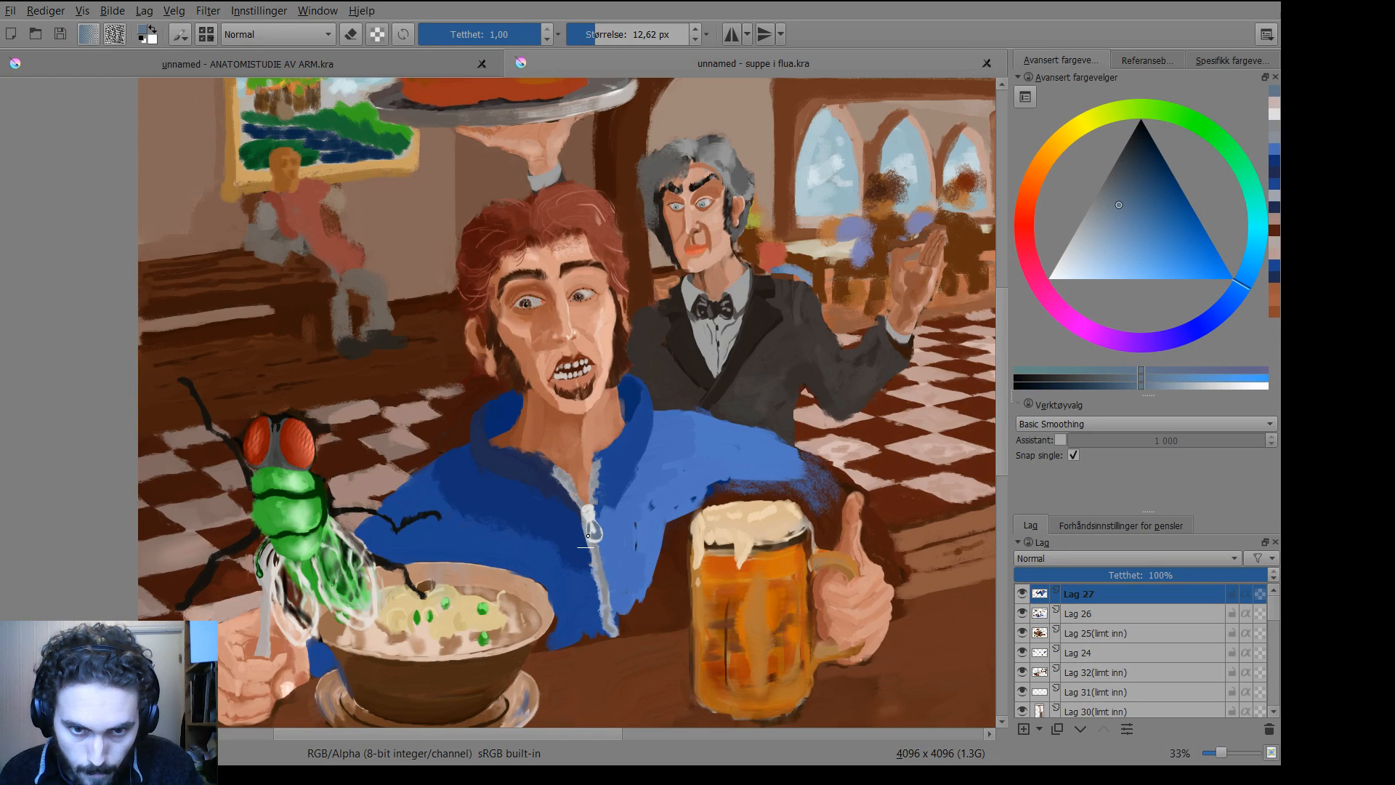
left_click_drag(585, 542, 595, 543)
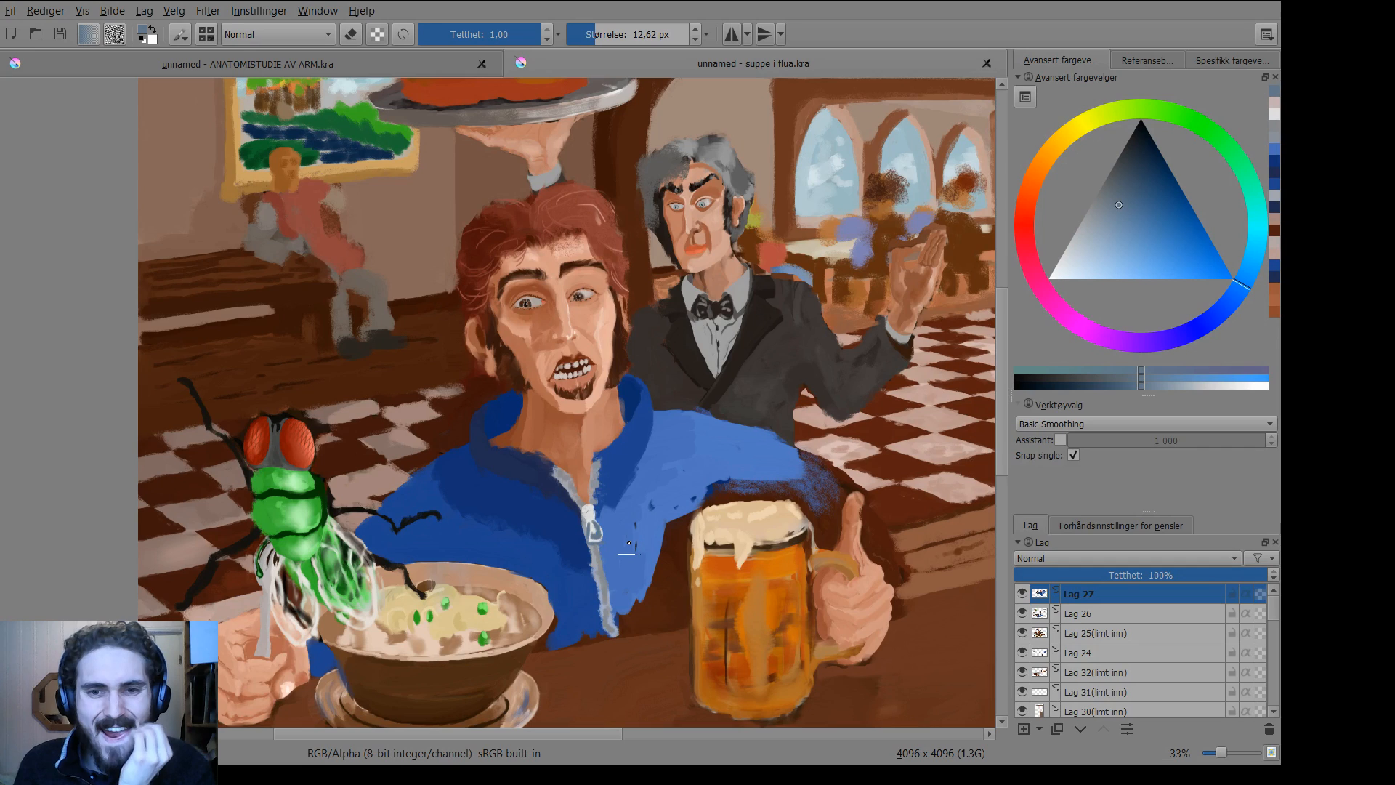
Lighten the blue-grey and paint over the zip slider and pull to tone down their white.
left_click(1227, 386)
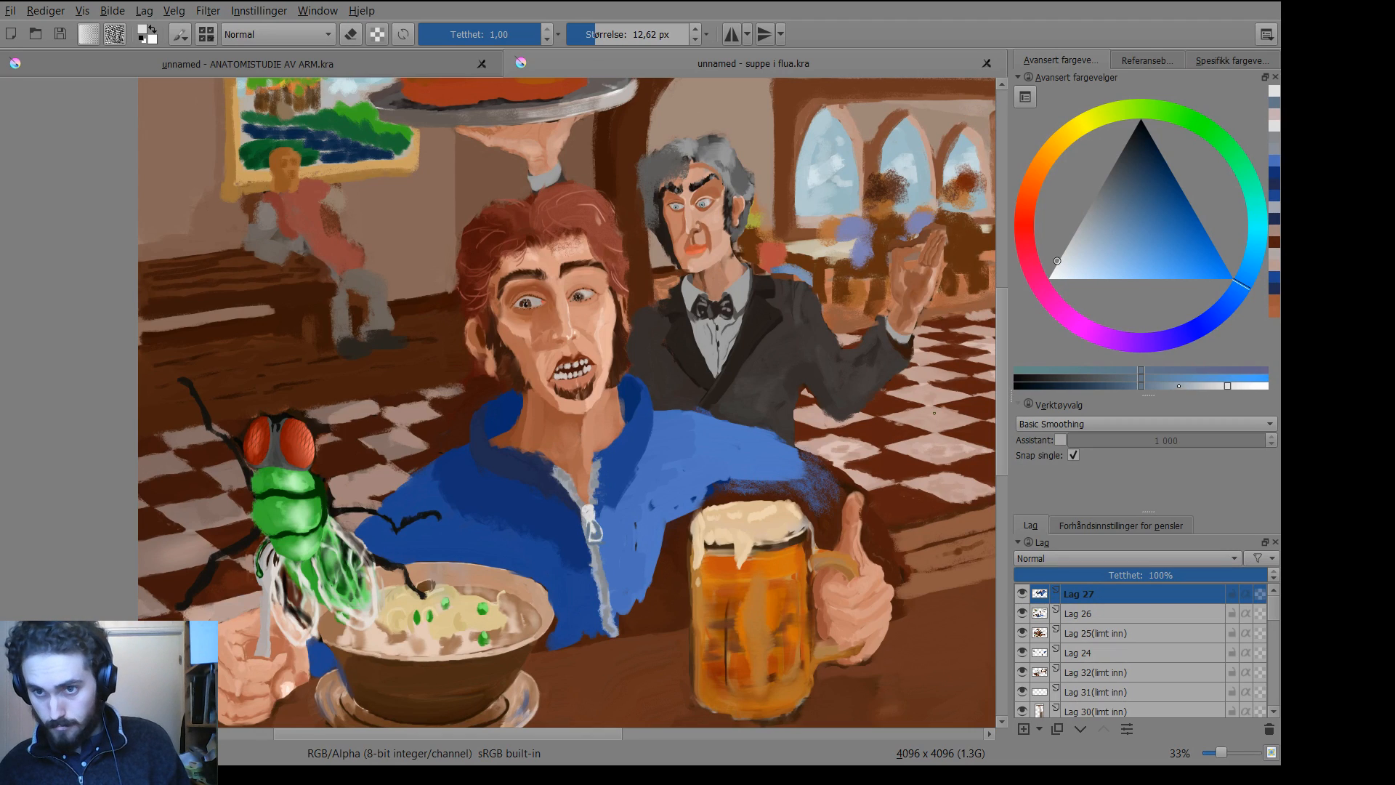
left_click(1177, 386)
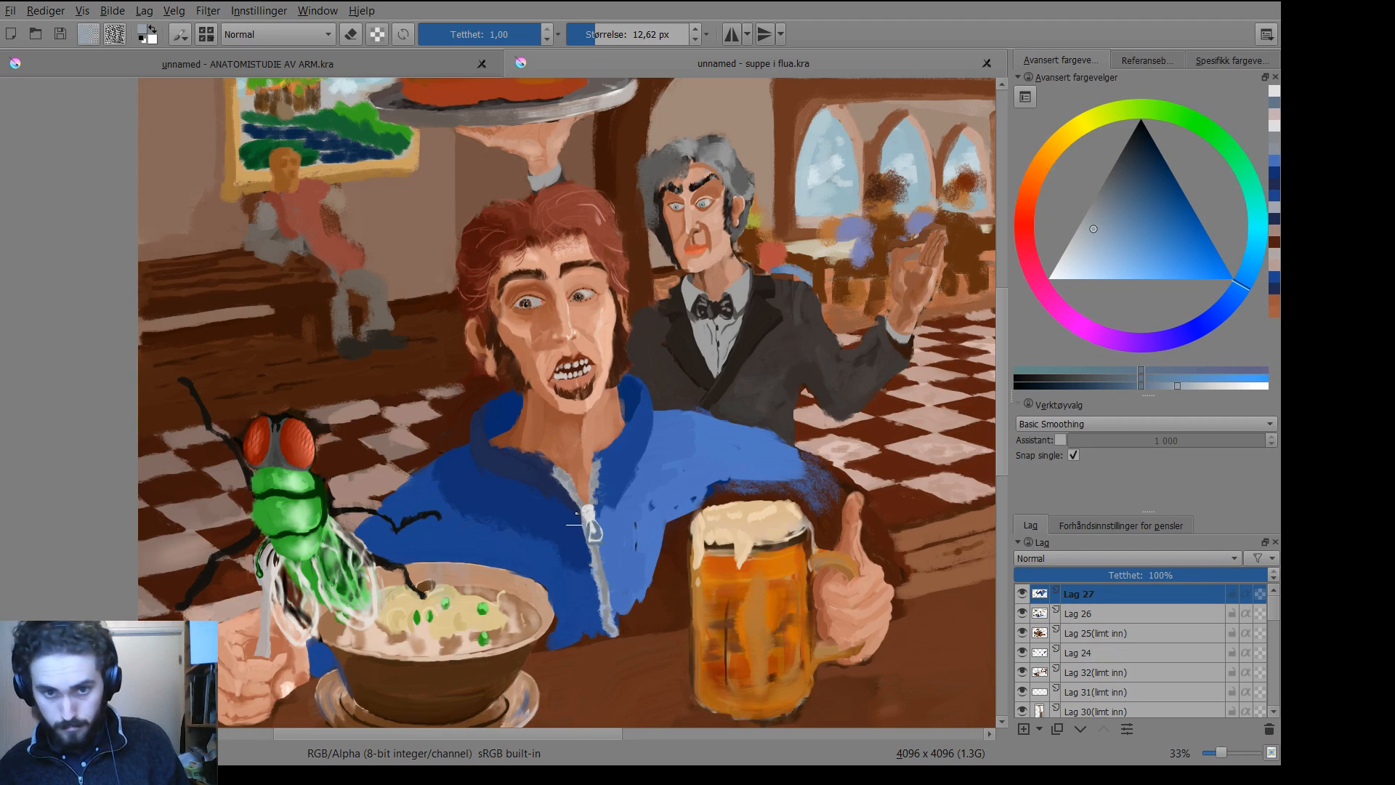
left_click_drag(587, 508, 585, 510)
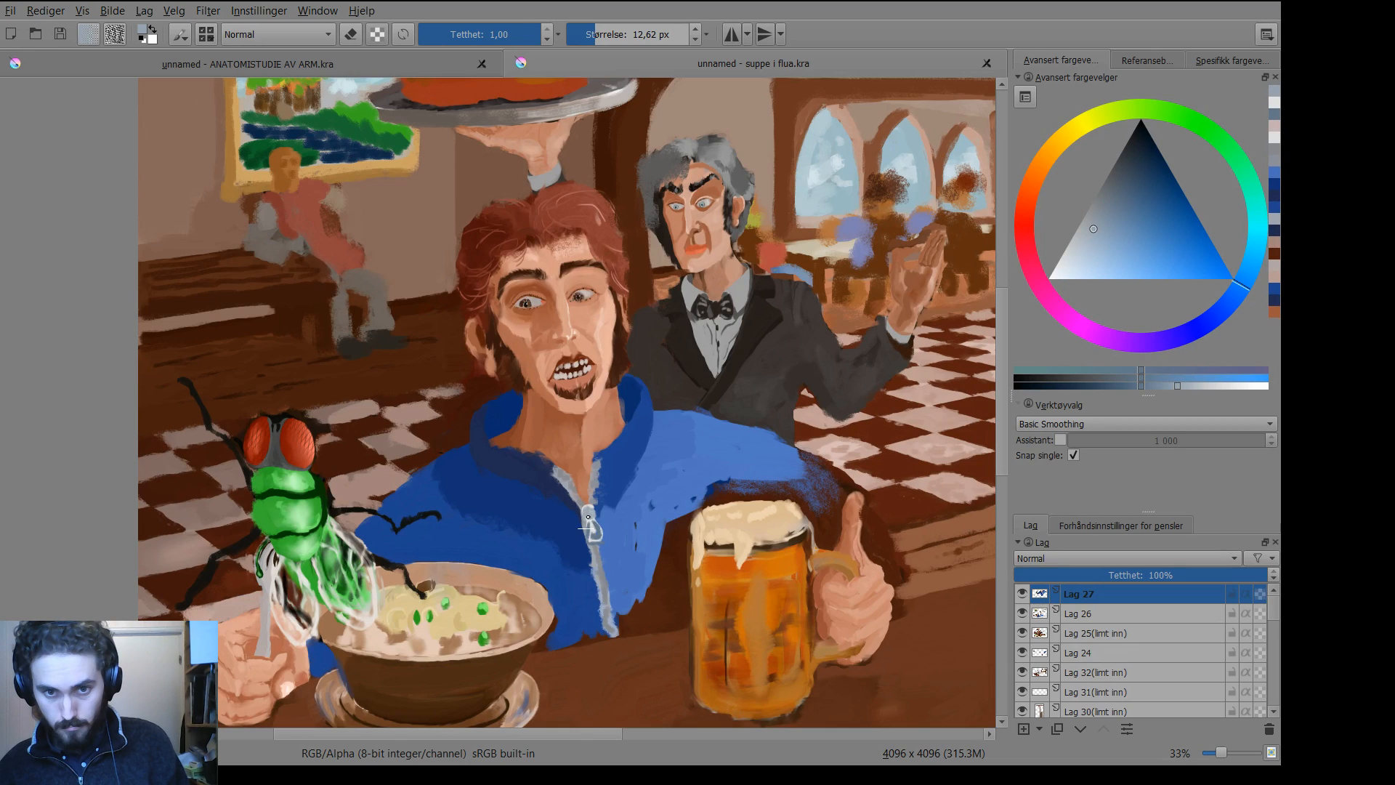
left_click_drag(585, 514, 588, 520)
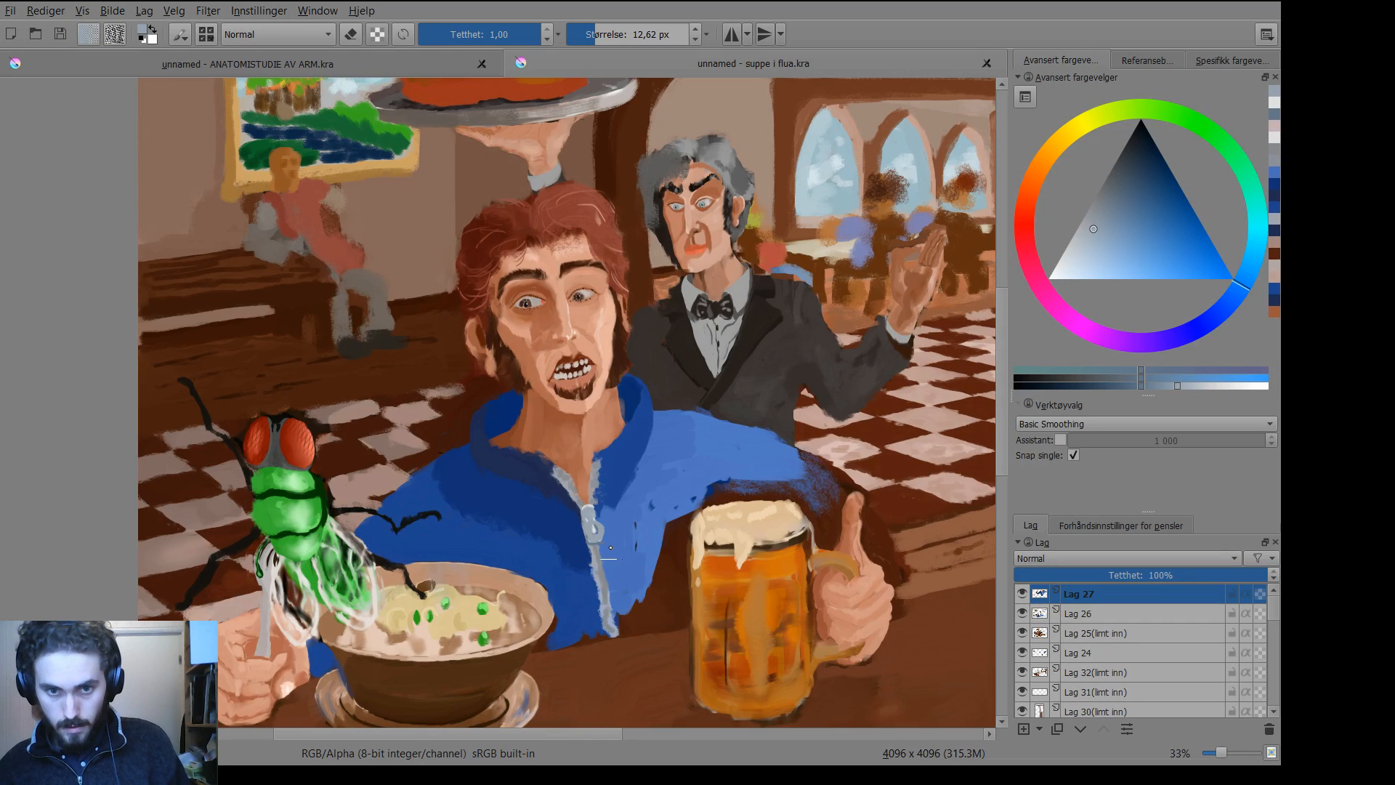
Sample the jacket's dark blue beside the zip and paint the opening inside the pull ring.
key("p")
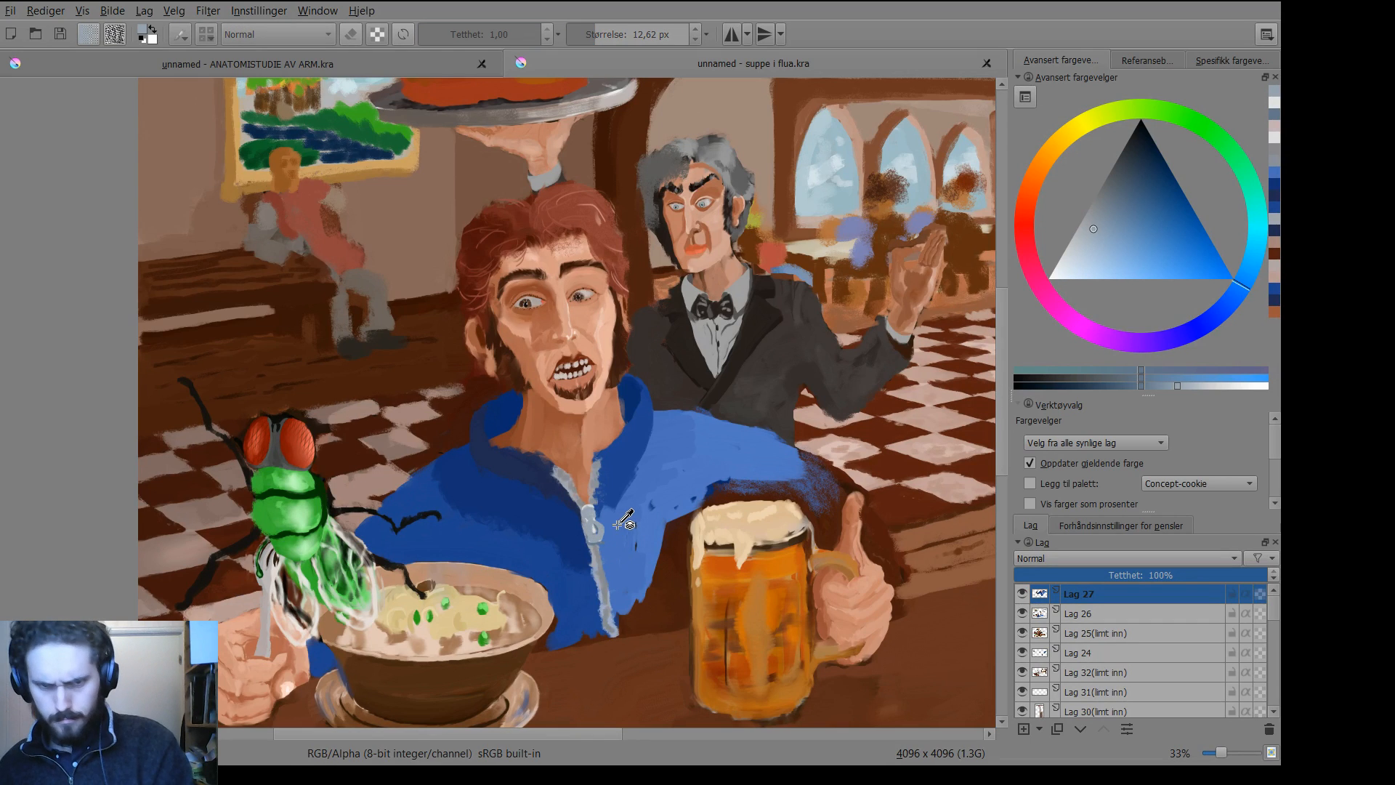
left_click(569, 528)
key("b")
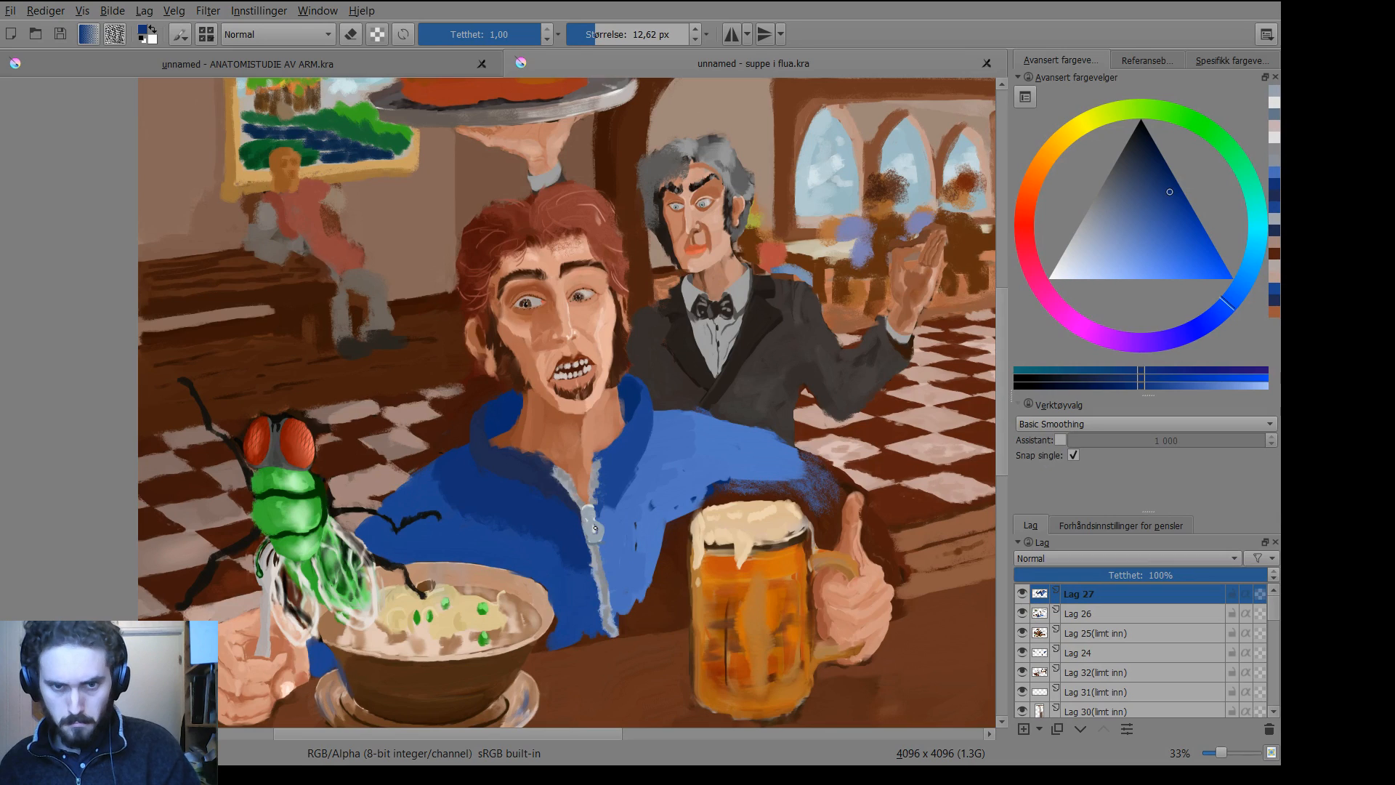
left_click_drag(595, 530, 595, 532)
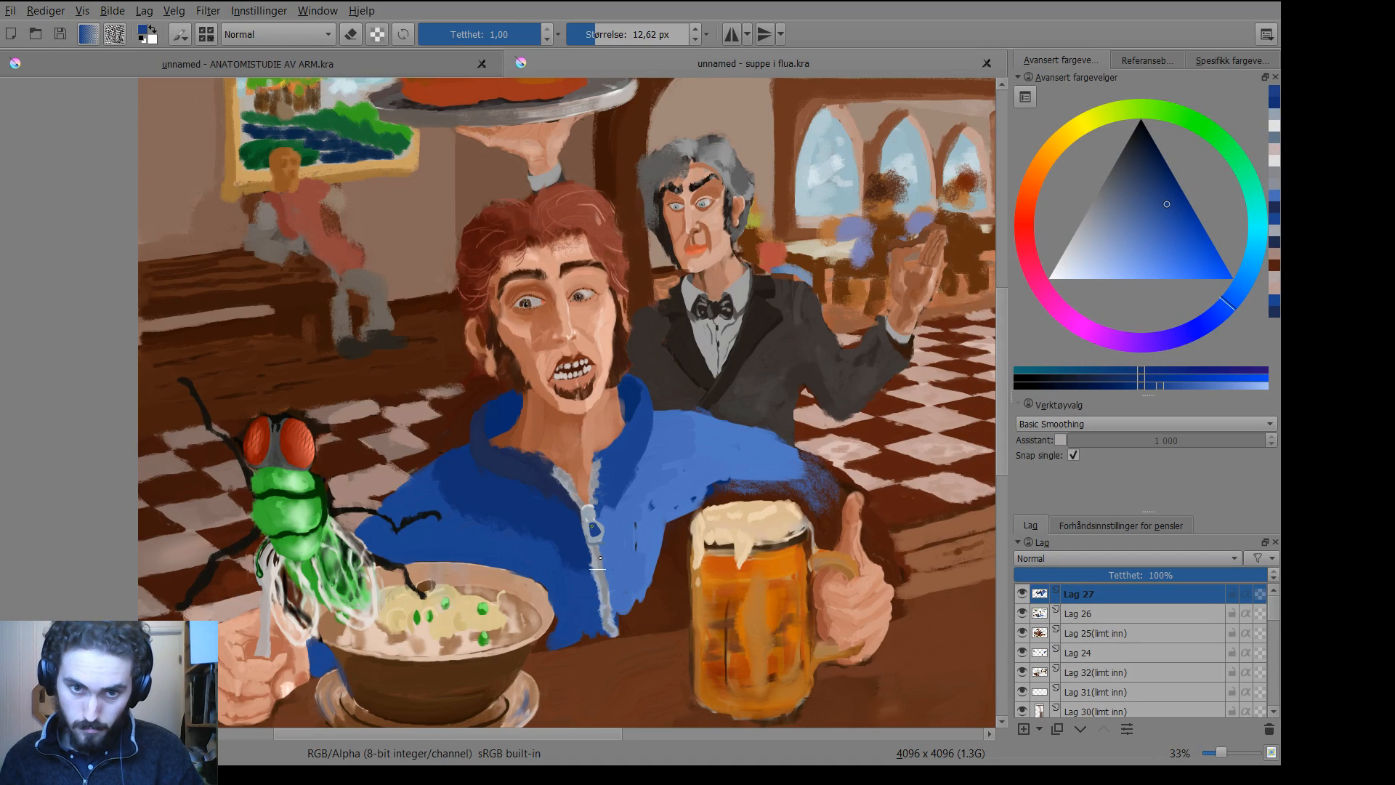
Sample the jacket's lighter blue and trim the zip pull along its lit side.
key("p")
left_click(631, 526)
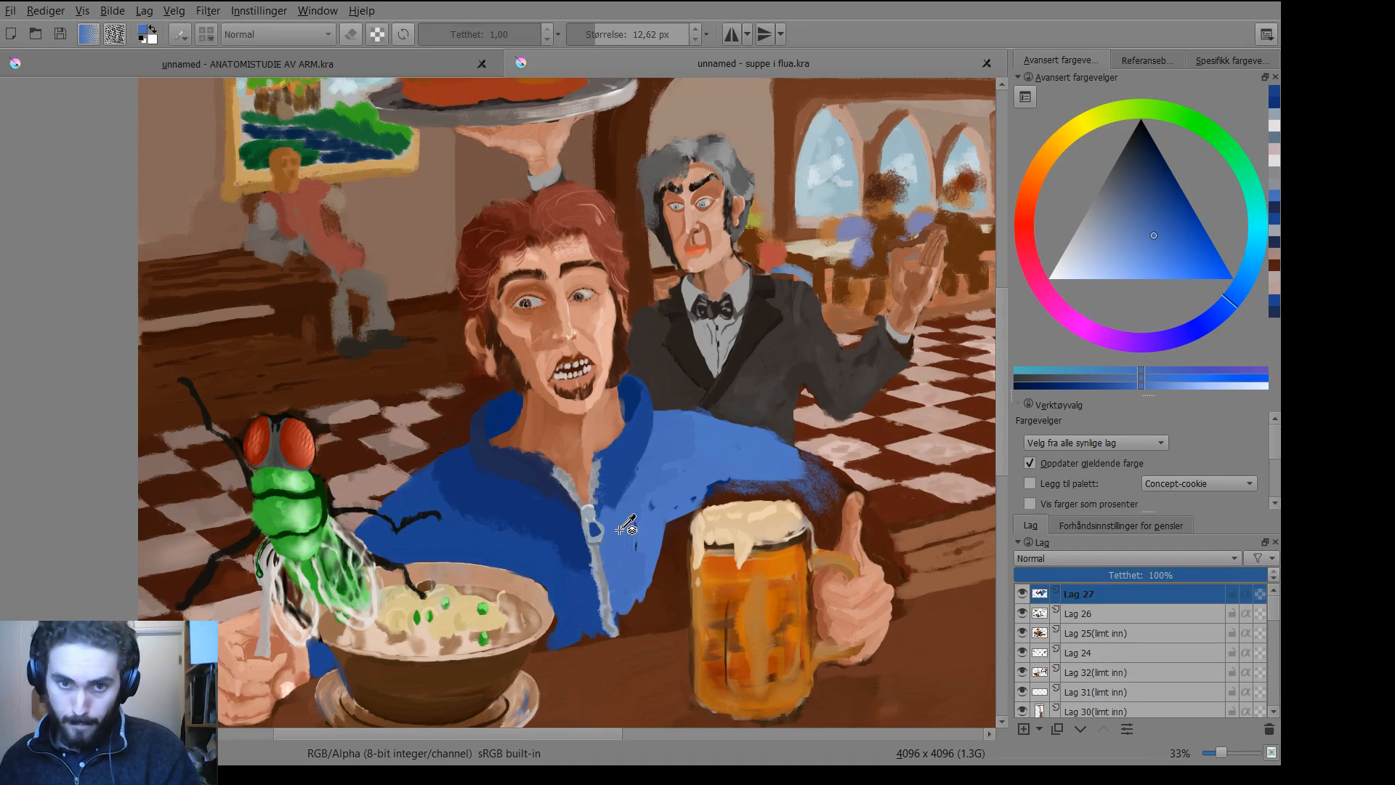
key("b")
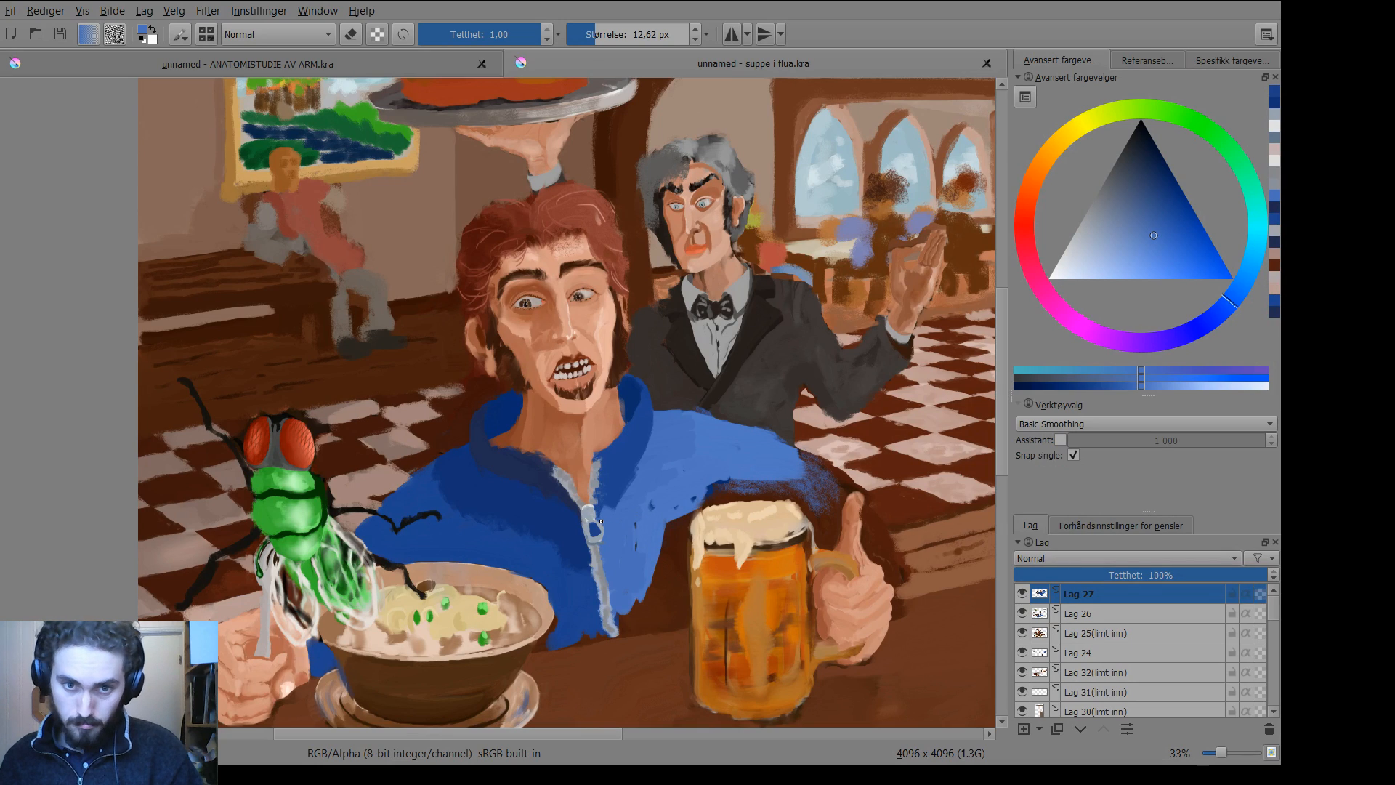
left_click_drag(601, 524, 603, 538)
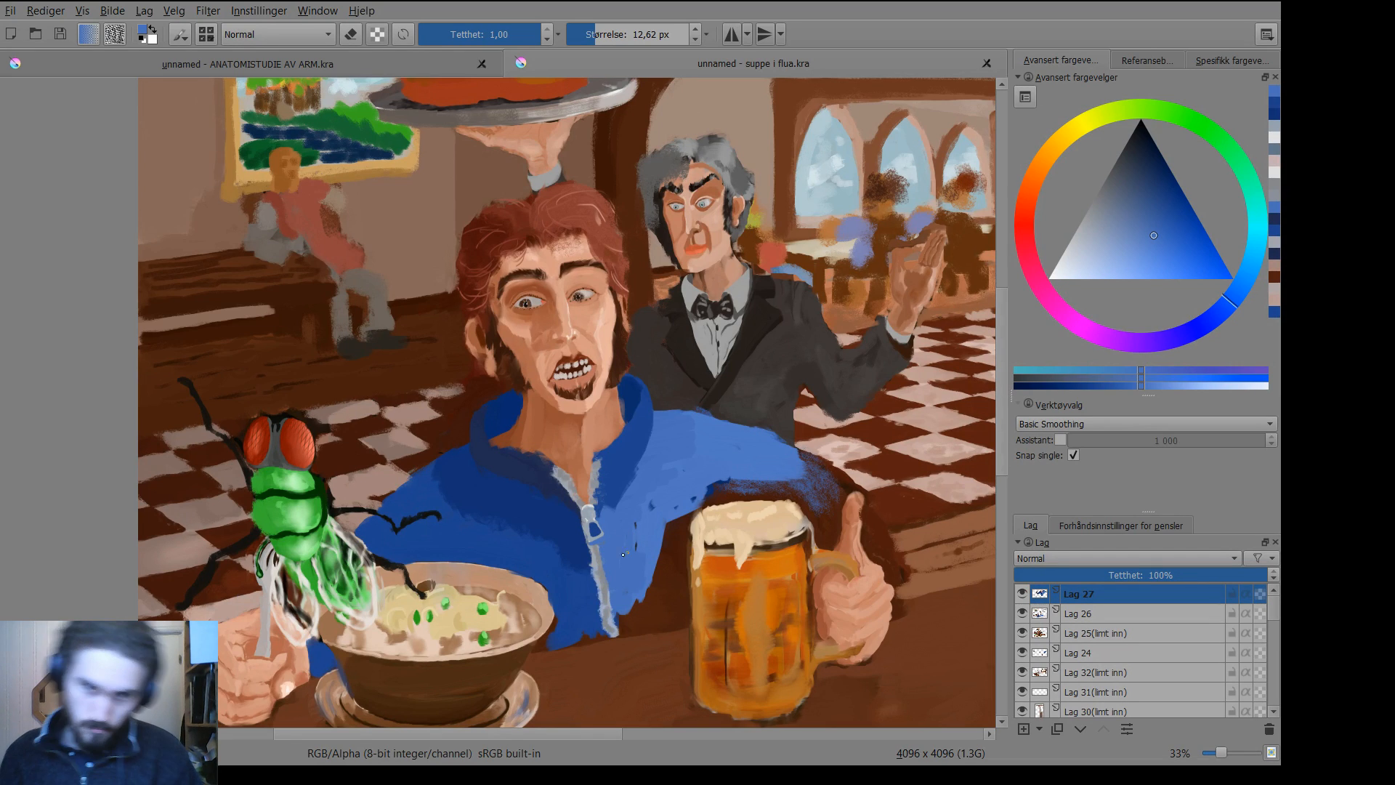
Sample the zip's grey to reshape the lower end of the pull, and brighten the pull's edges with a lighter grey.
key("p")
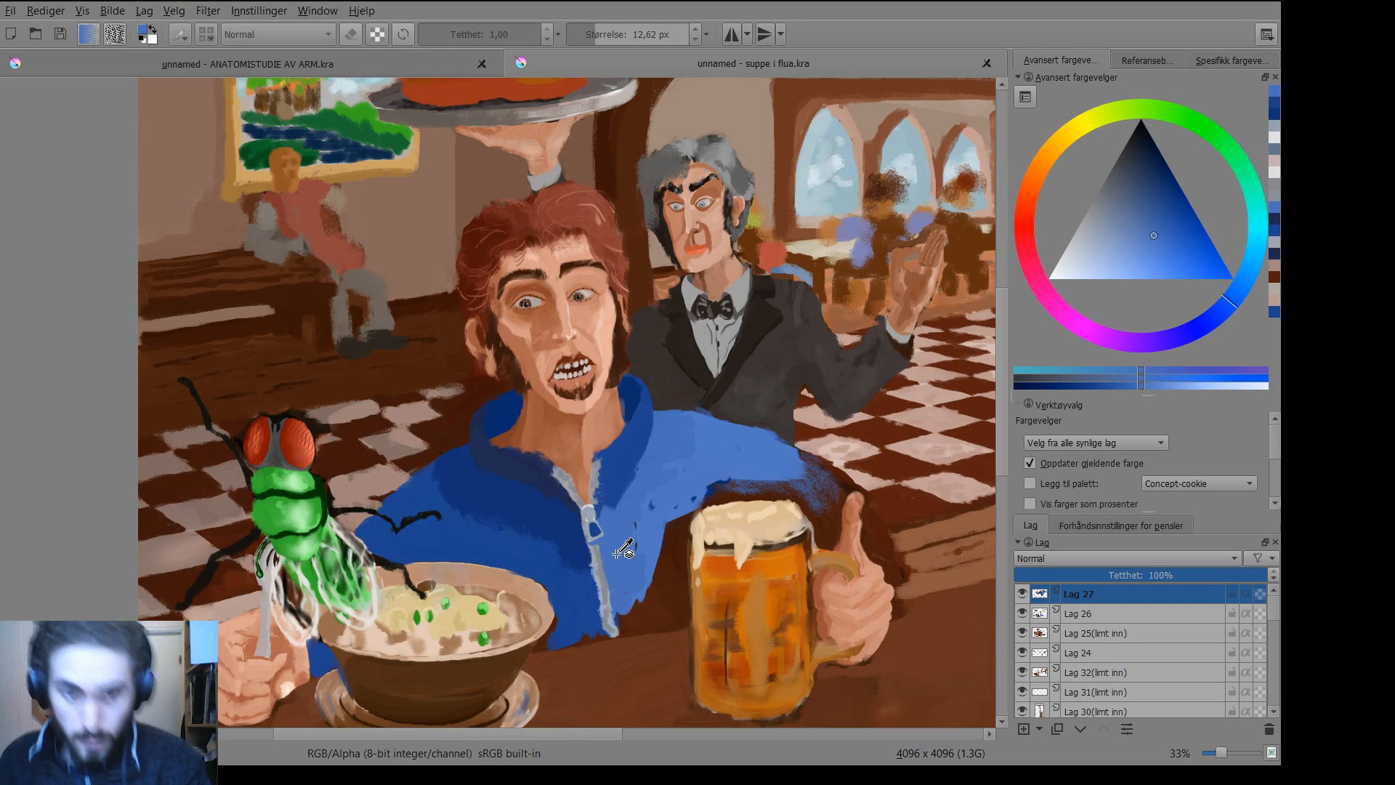
left_click(600, 552)
key("b")
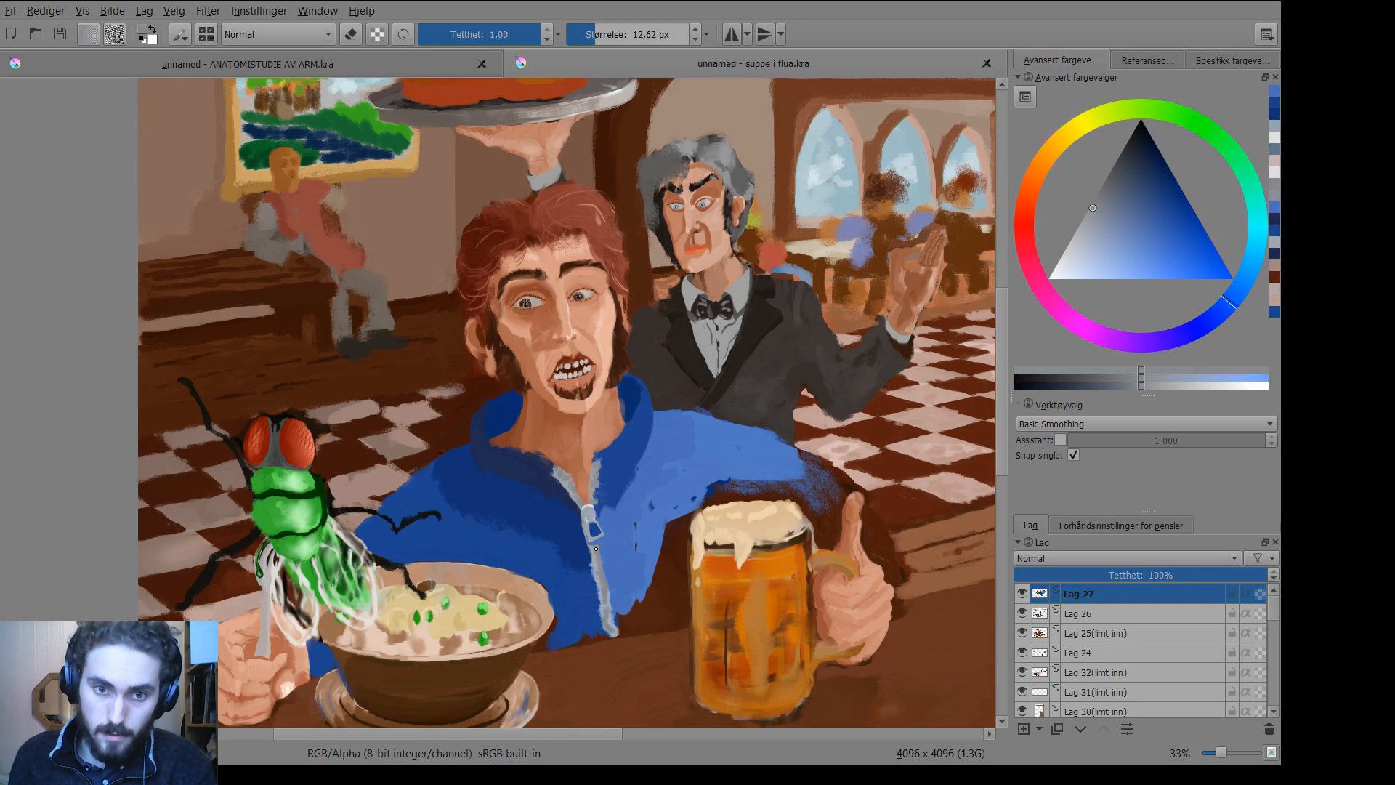
left_click_drag(596, 546, 595, 543)
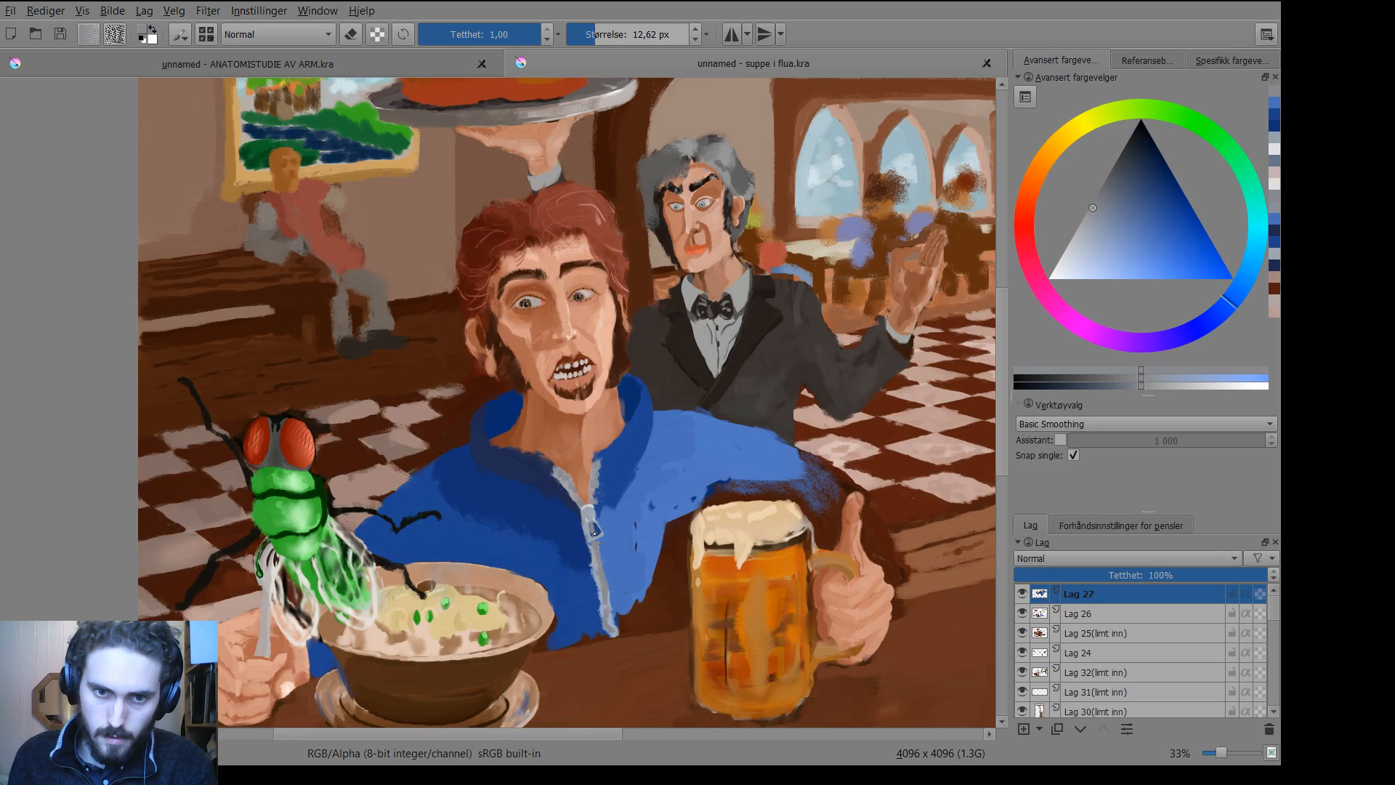
left_click_drag(594, 535, 601, 539)
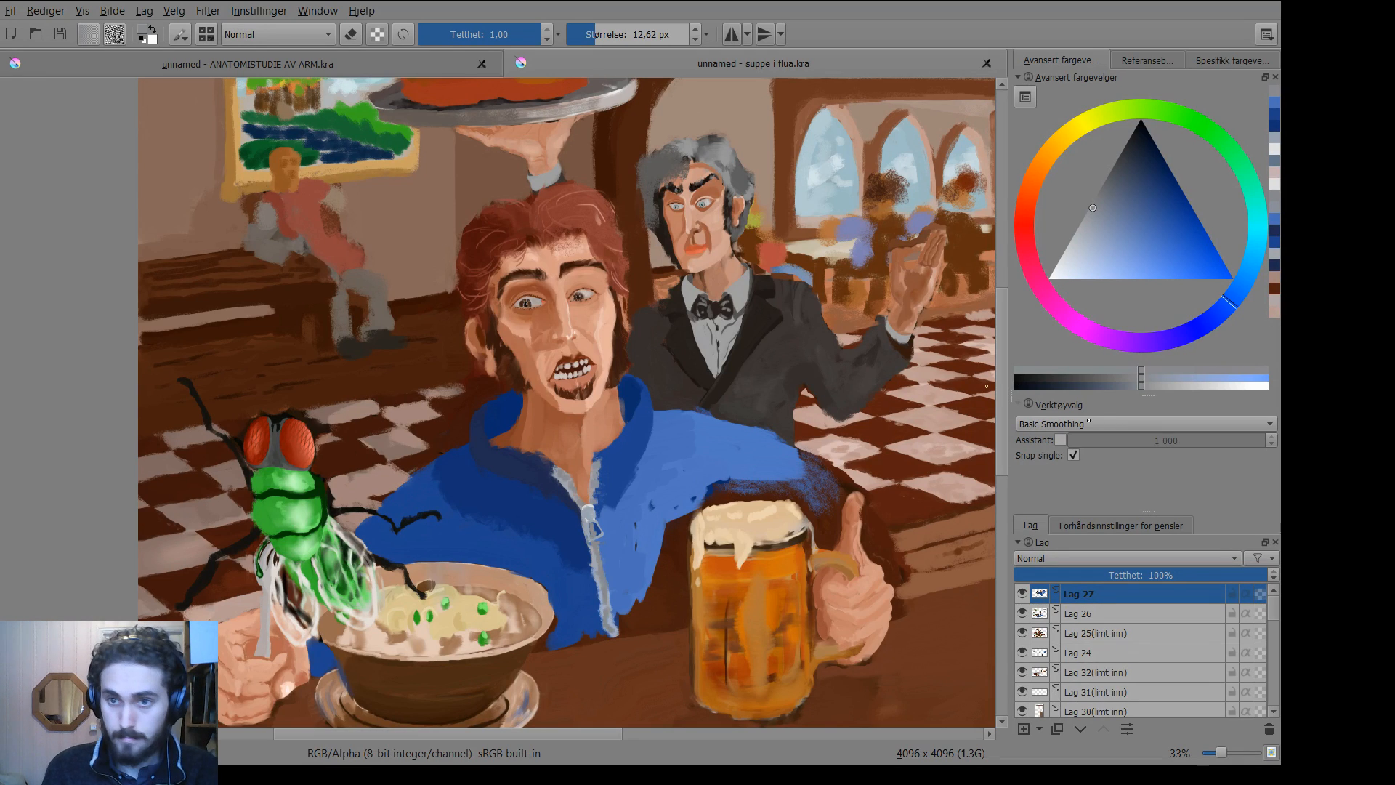
left_click(1179, 386)
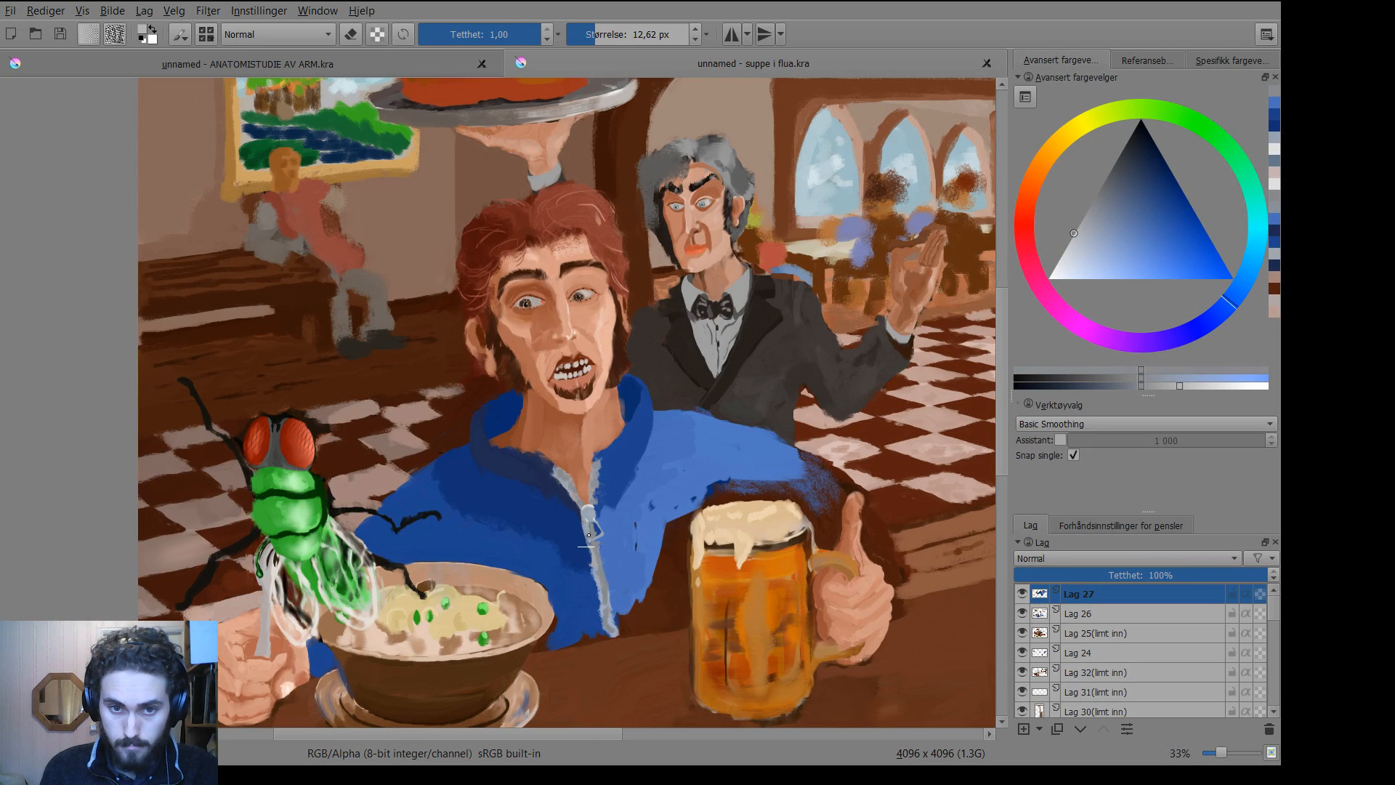
left_click_drag(587, 525, 592, 538)
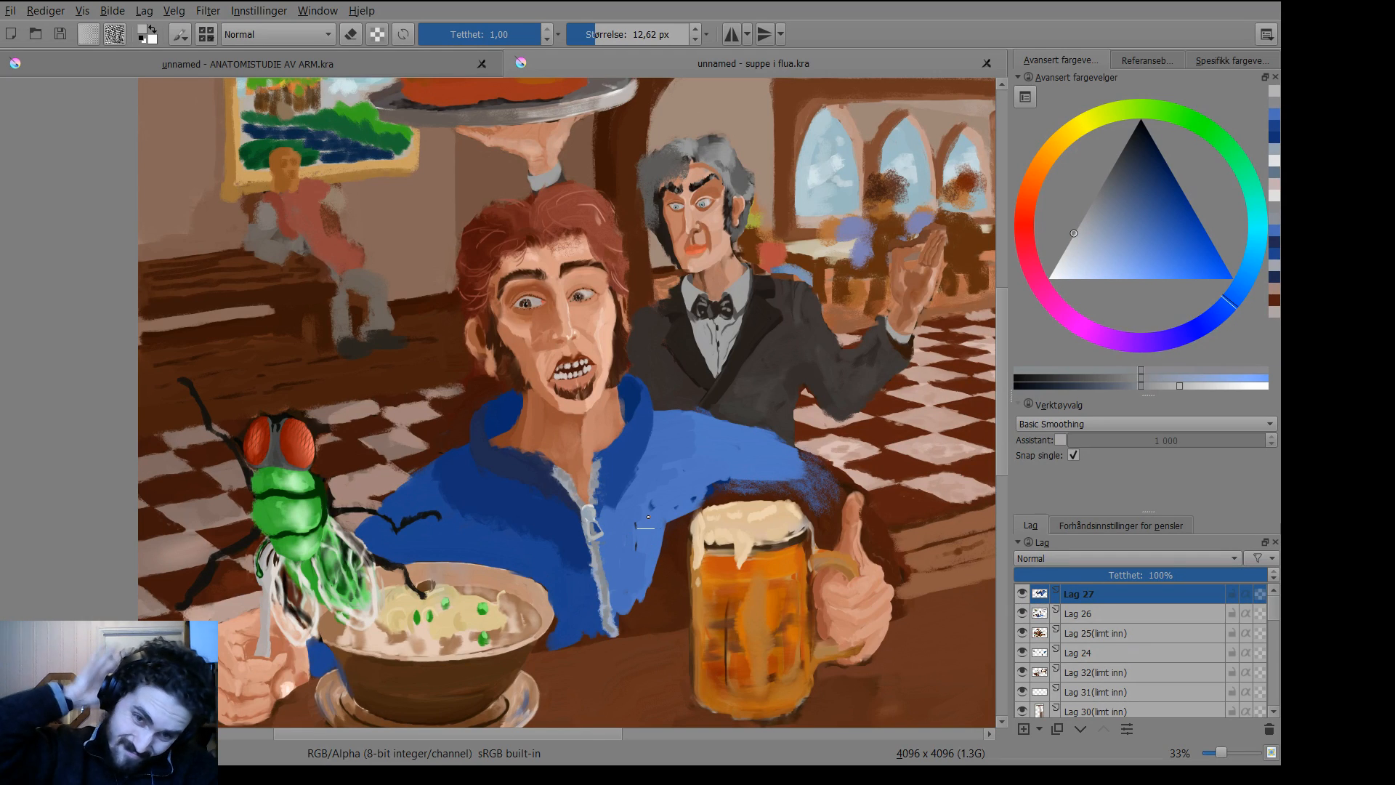
Sample the jacket's dark blue beside the zip and trim the zip's shaded edge with a 22.68 px brush.
left_click(579, 541, "ctrl")
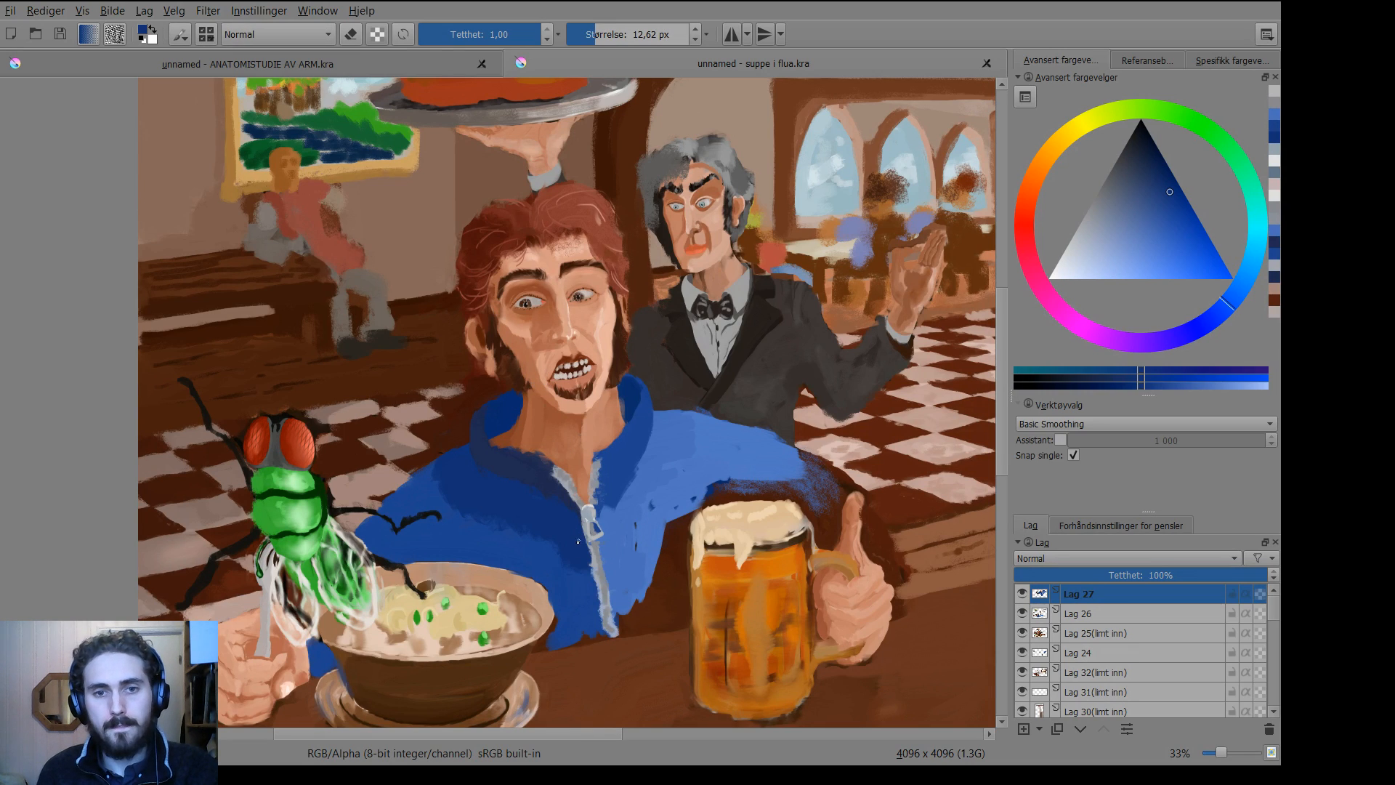
key("bracketright")
key("bracketright")
key("bracketright")
key("bracketright")
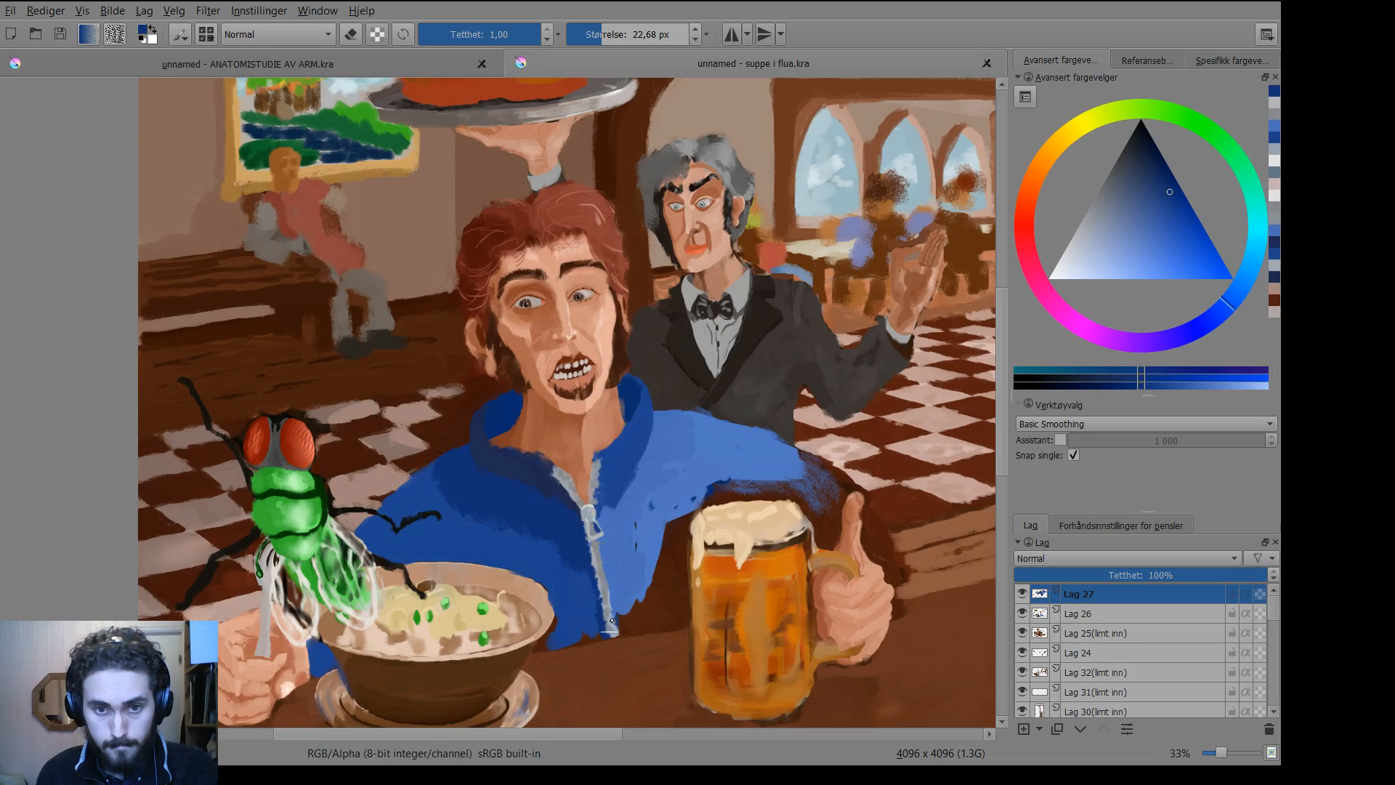
Sample the jacket's lighter blue, trim the zip's lit edge below the pull, and notch its teeth with a 15.05 px brush.
key("p")
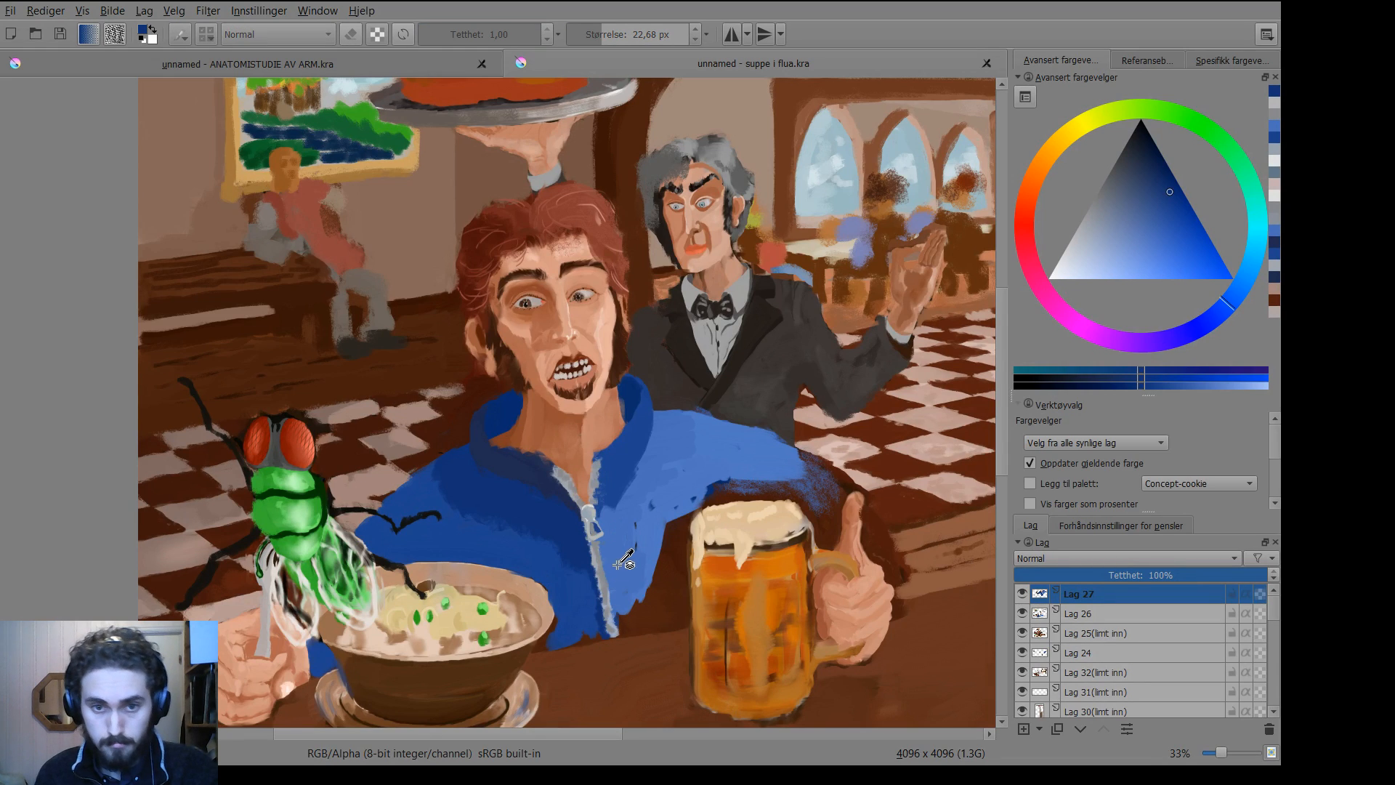
left_click(624, 568)
key("b")
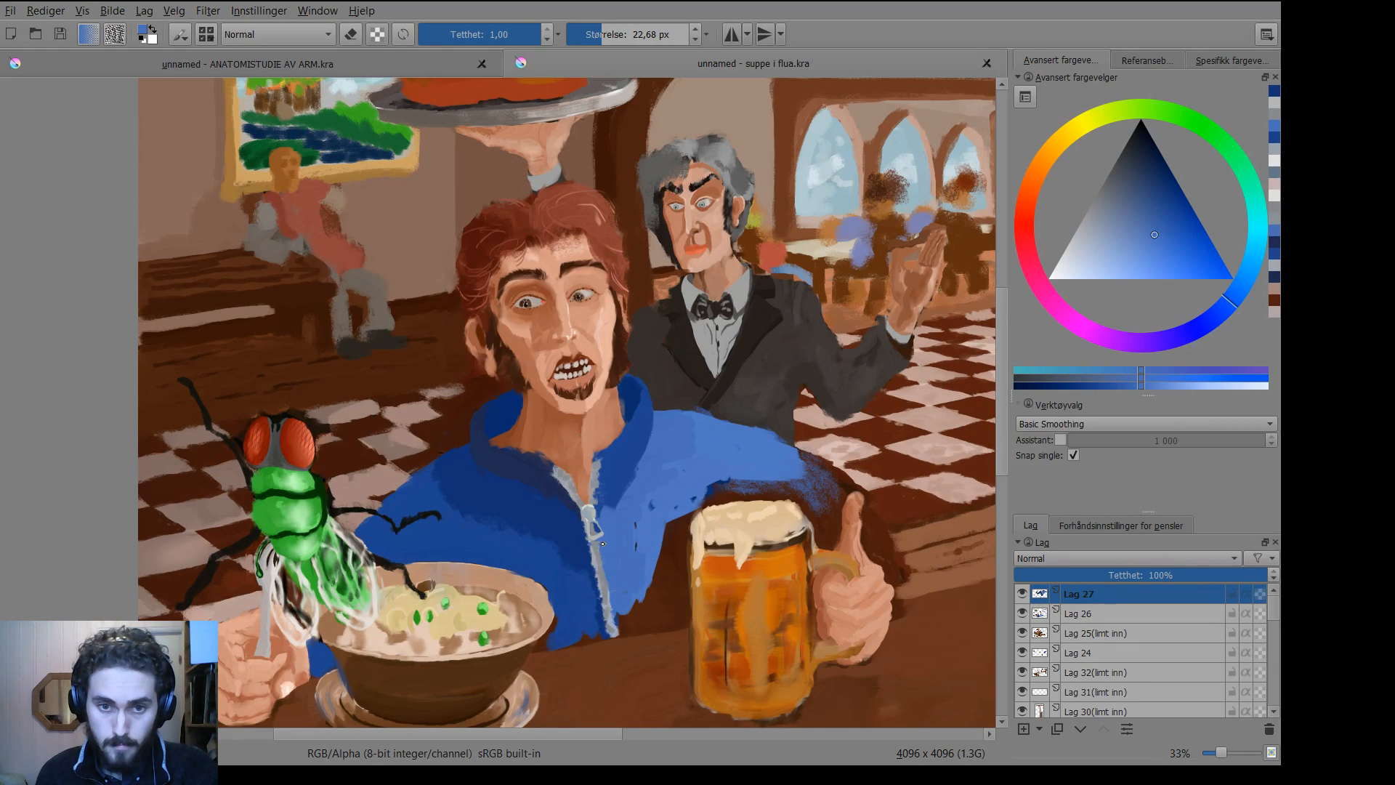
left_click_drag(598, 544, 603, 543)
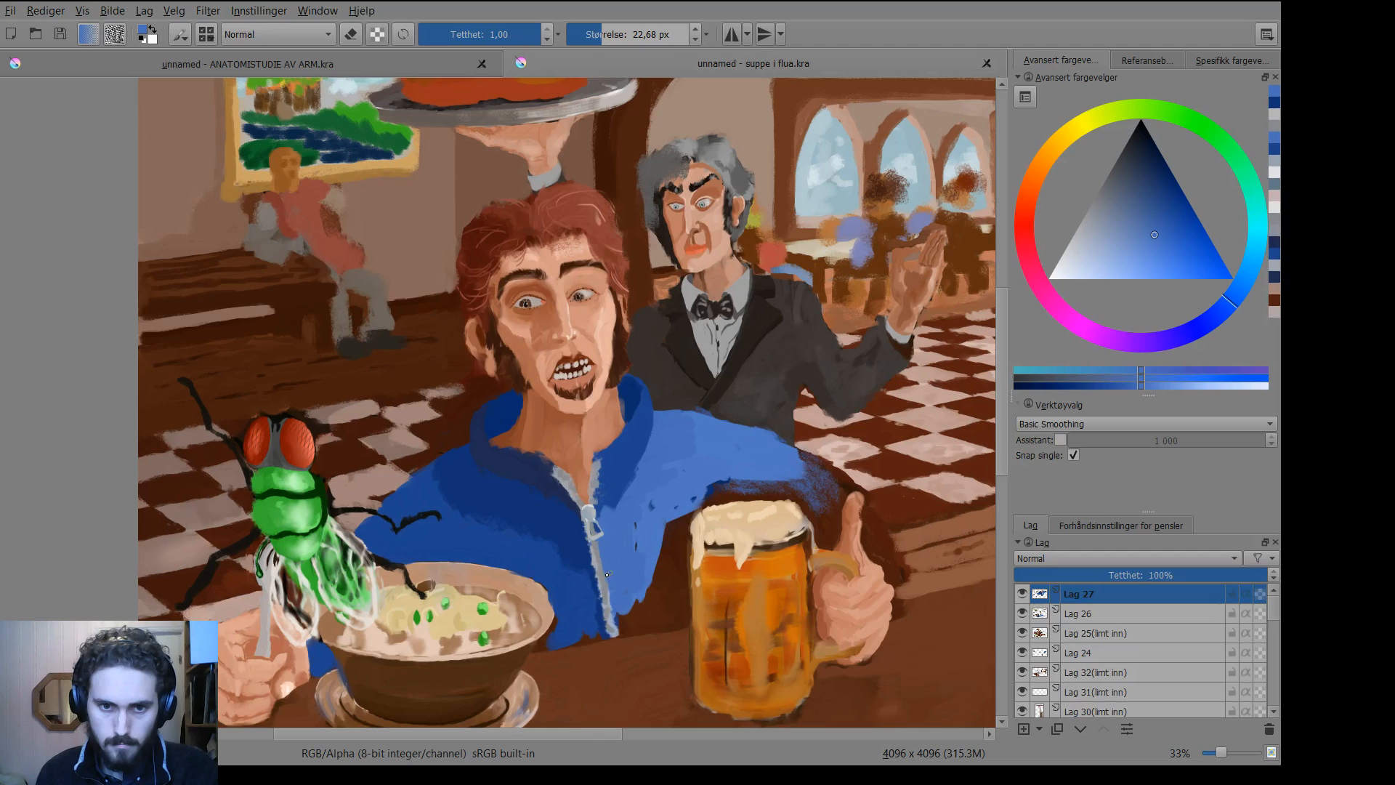
left_click_drag(609, 597, 613, 607)
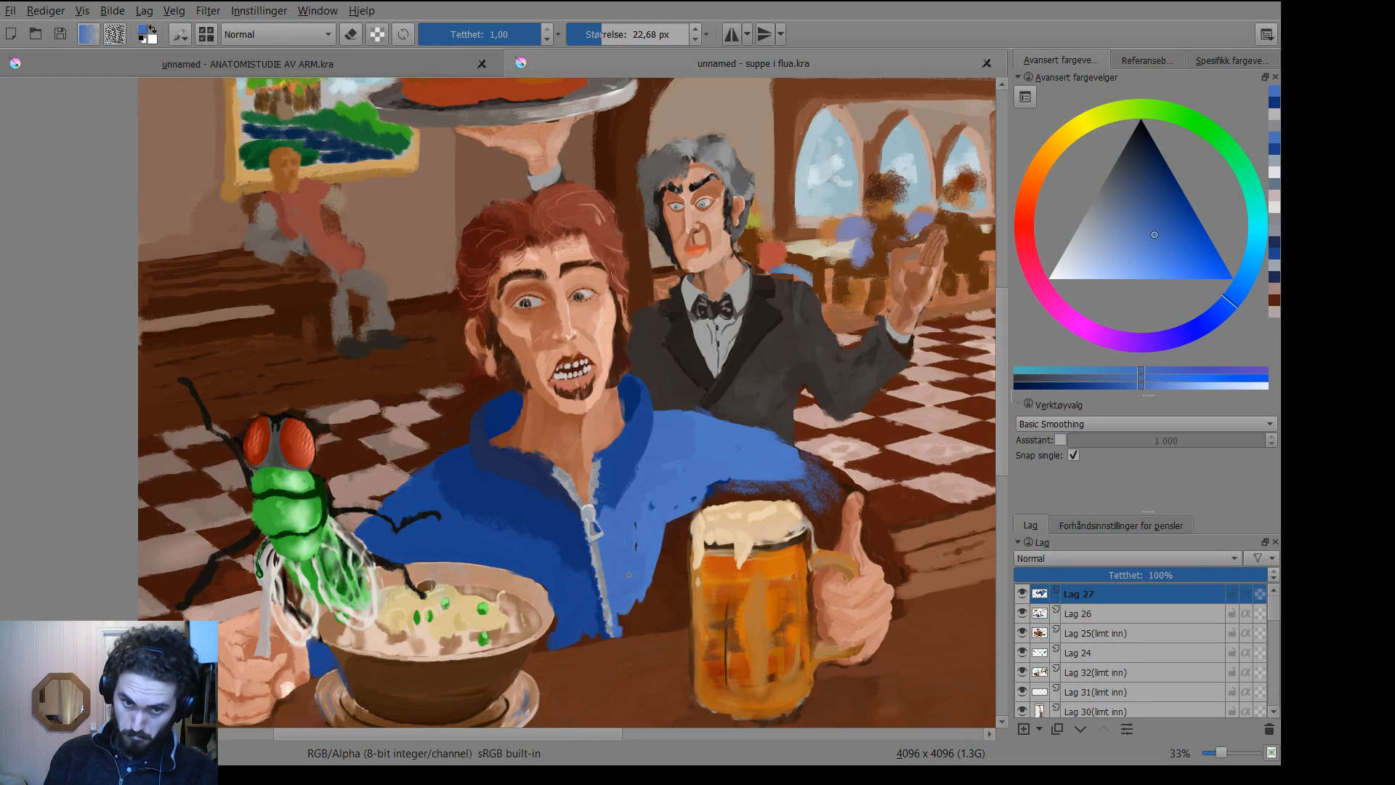
left_click_drag(629, 575, 623, 576, "shift")
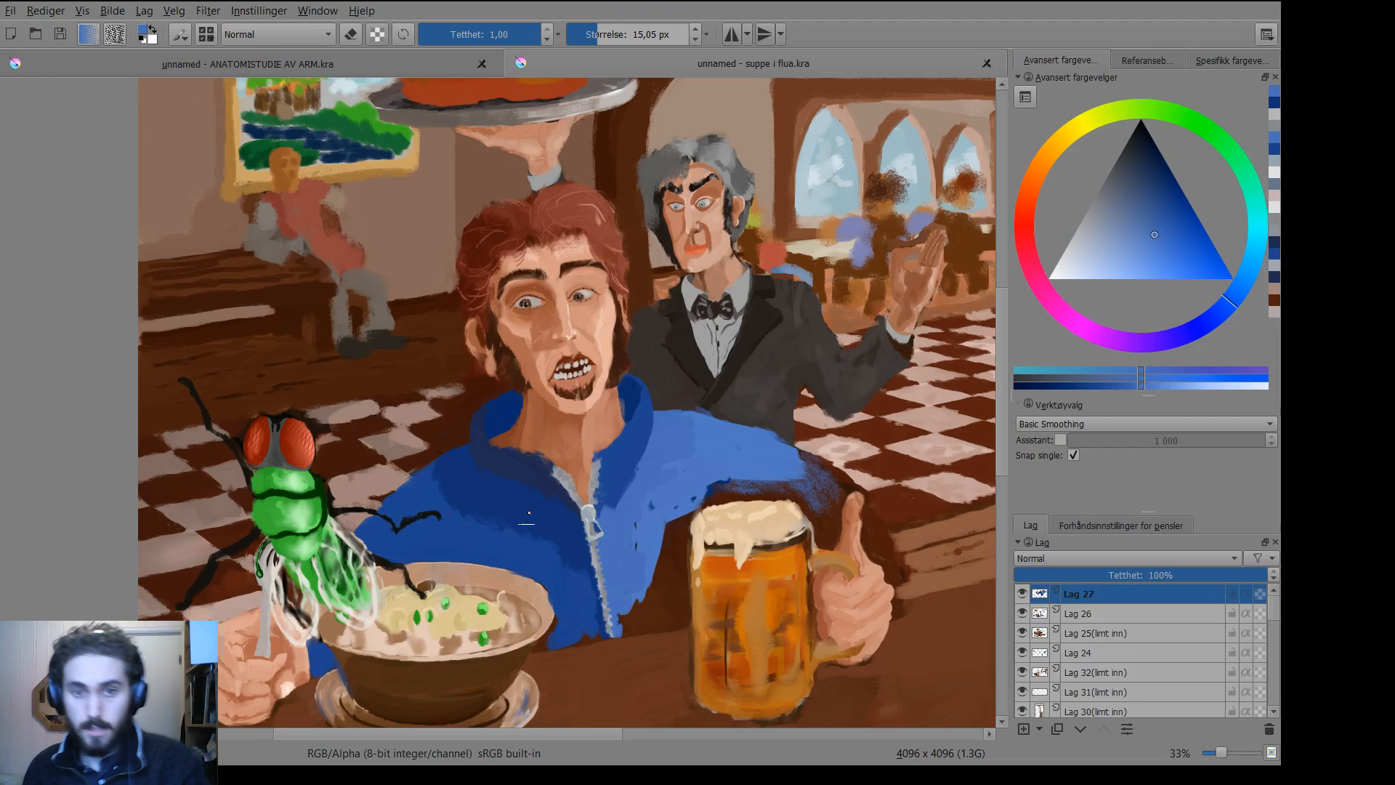
Sample the jacket's dark blue and paint small notches between the teeth along the zip's shaded edge.
left_click(587, 544, "ctrl")
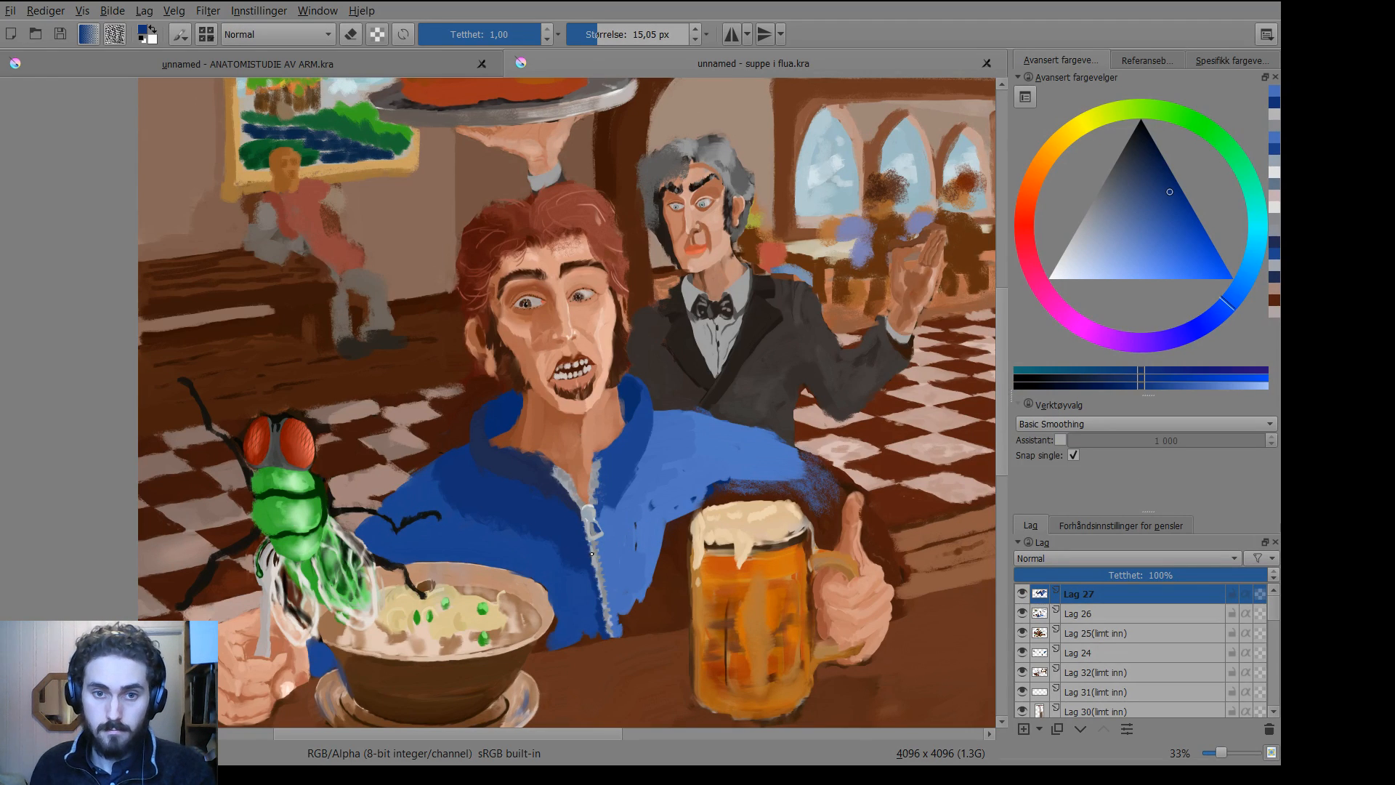
left_click_drag(592, 554, 584, 558)
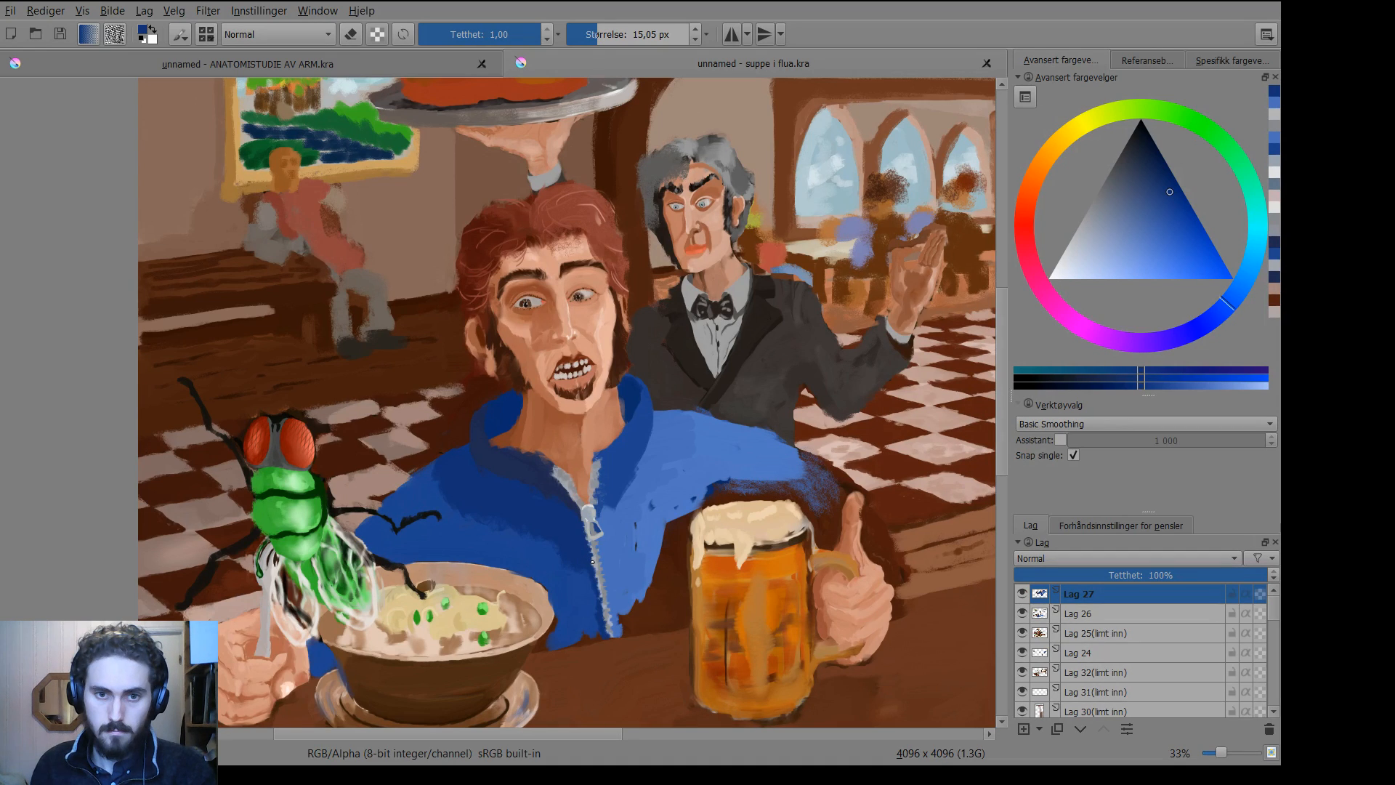
left_click_drag(592, 560, 584, 564)
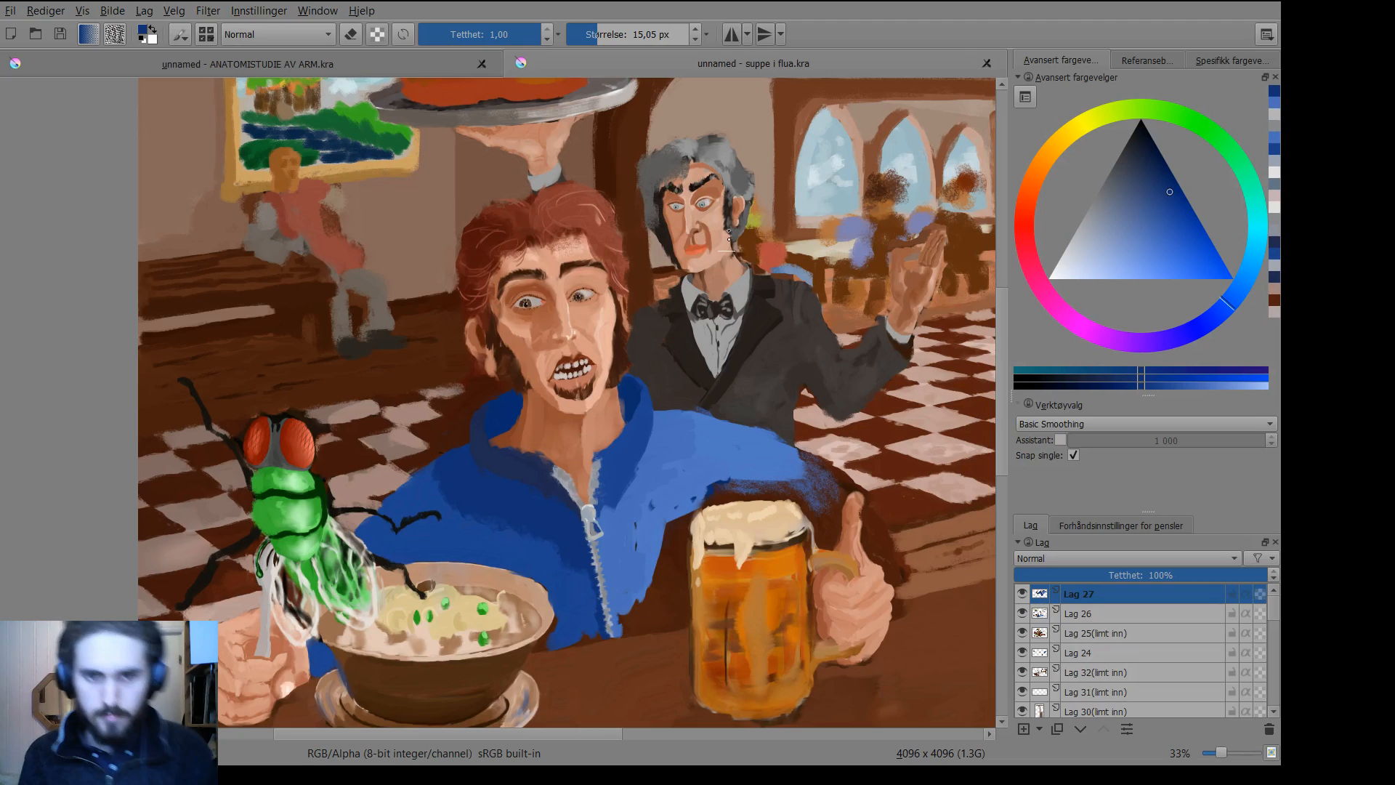
Sample the dark blue of the collar flap nearest the waiter and repaint its upper part with a 56.82 px brush.
key("p")
left_click(640, 390)
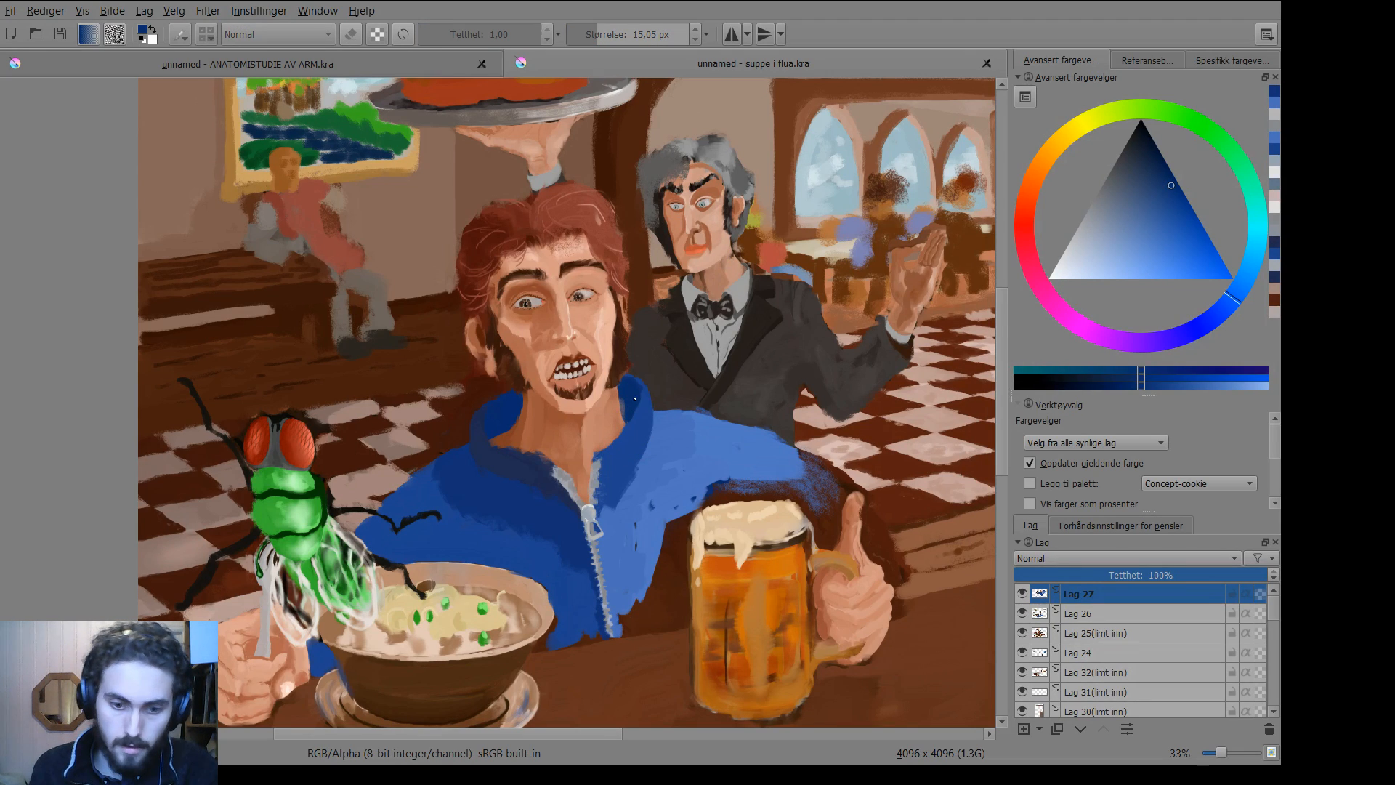
key("b")
mouse_move(637, 398)
left_mouse_down()
mouse_move(665, 388)
mouse_move(632, 389)
left_mouse_up()
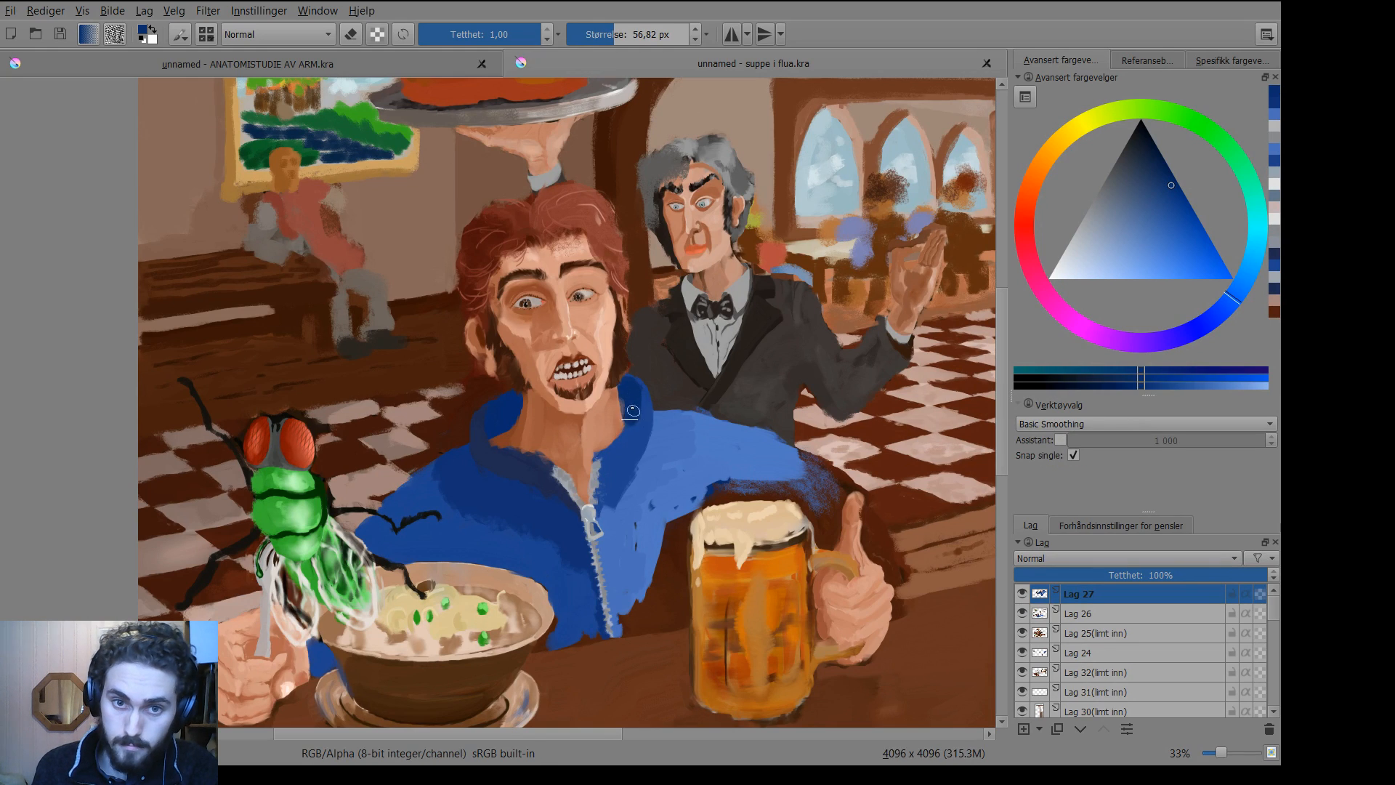
Sample the medium blue near the collar's lower end and paint along the underside of the flap.
key("p")
left_click(631, 456)
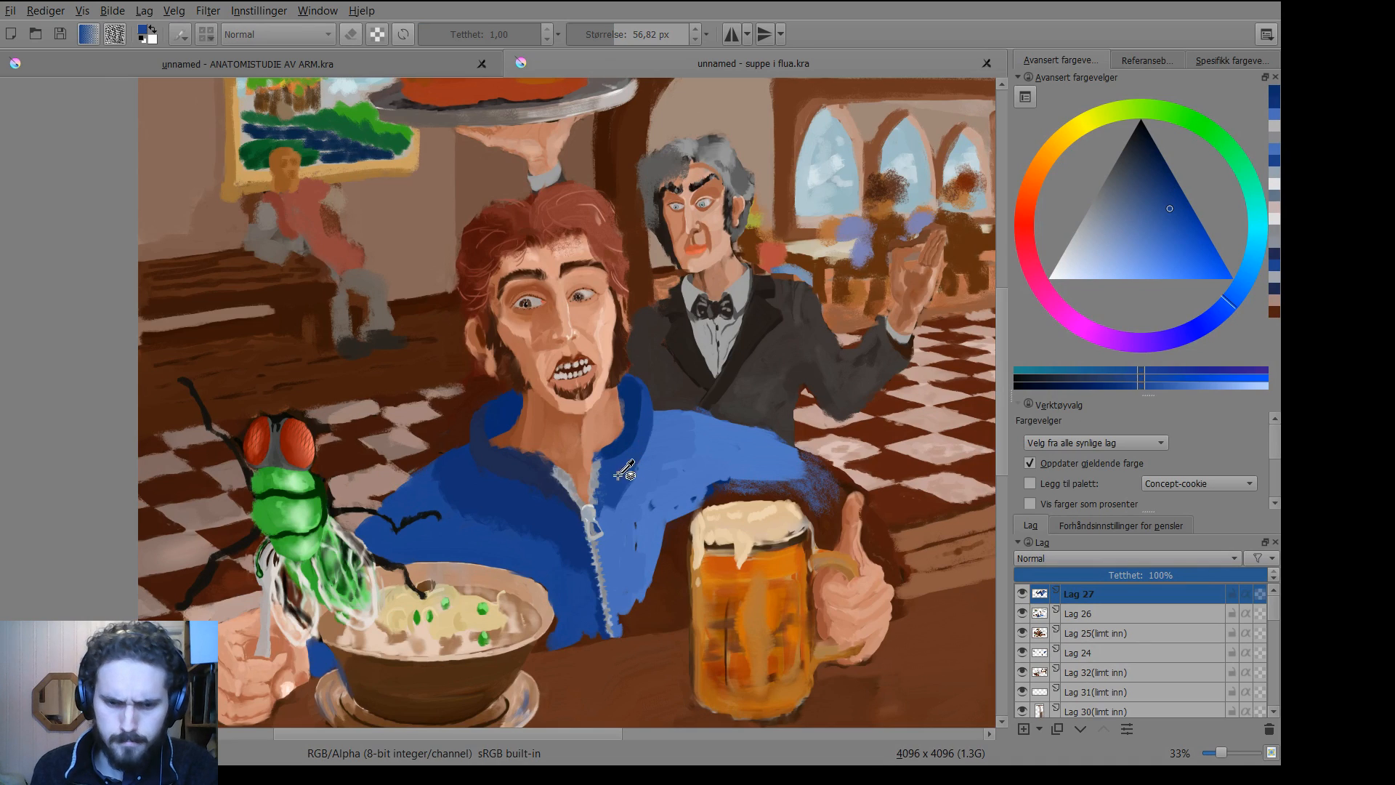
key("b")
left_click_drag(601, 459, 632, 449)
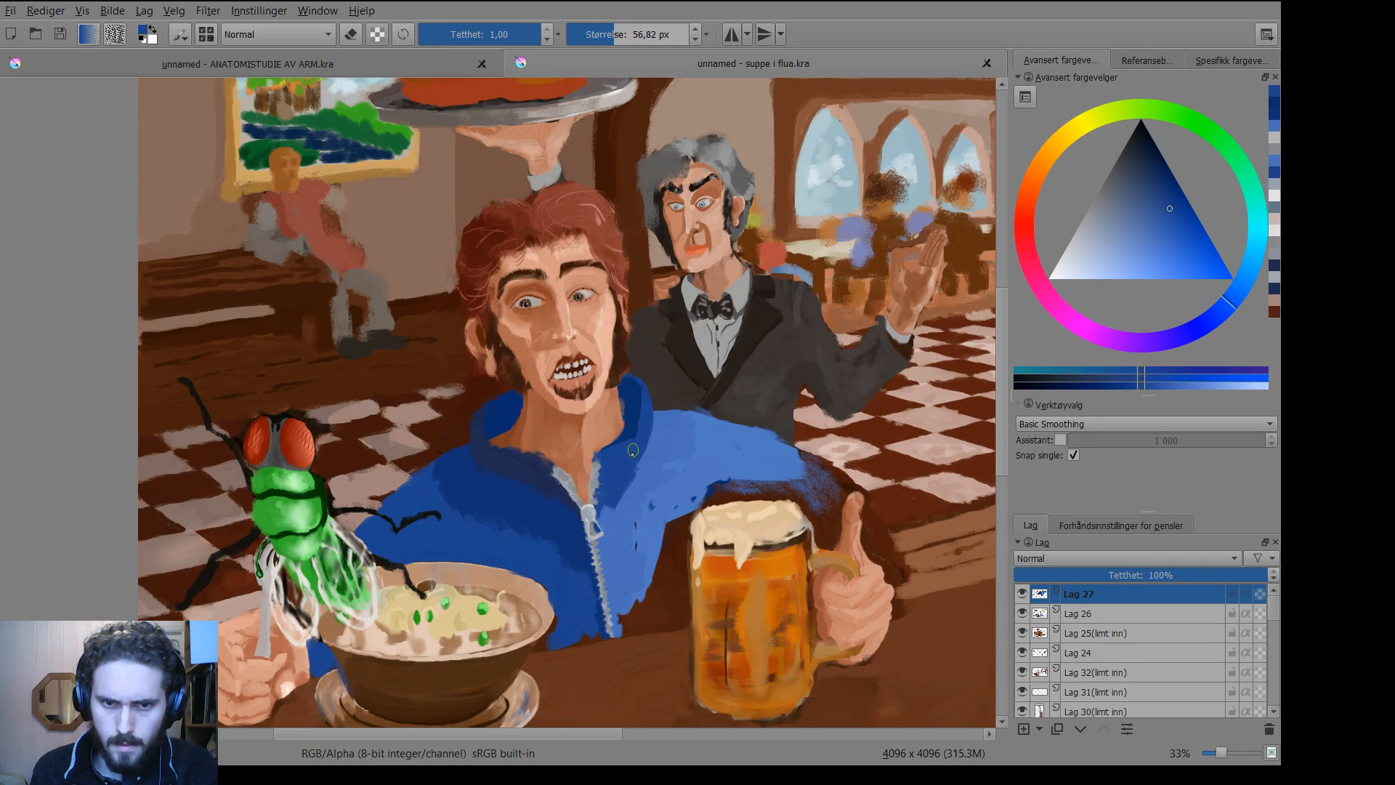
Resample the medium blue below the collar, darken it slightly, and shade the collar's lower edge with a 40.35 px brush.
left_click(649, 489, "ctrl")
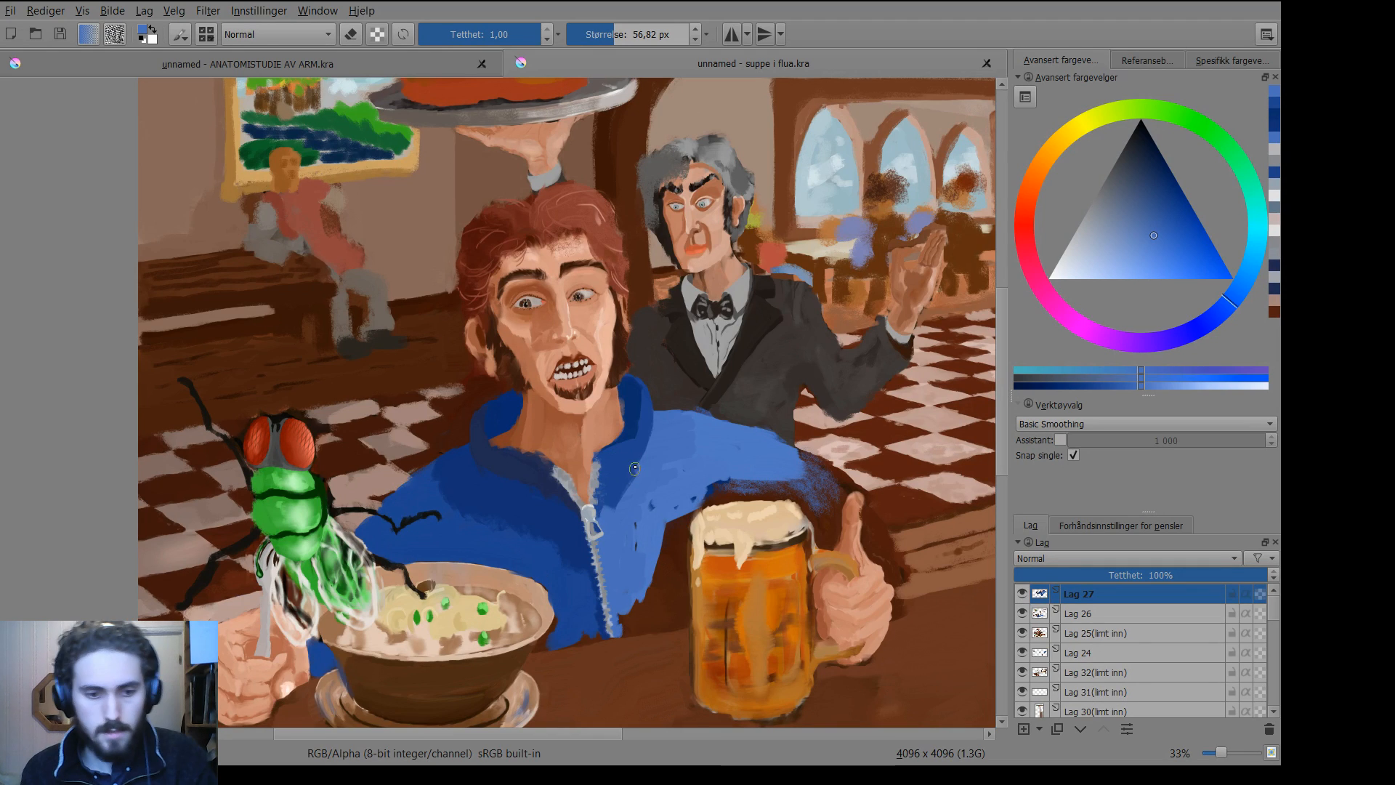
left_click(628, 475, "ctrl")
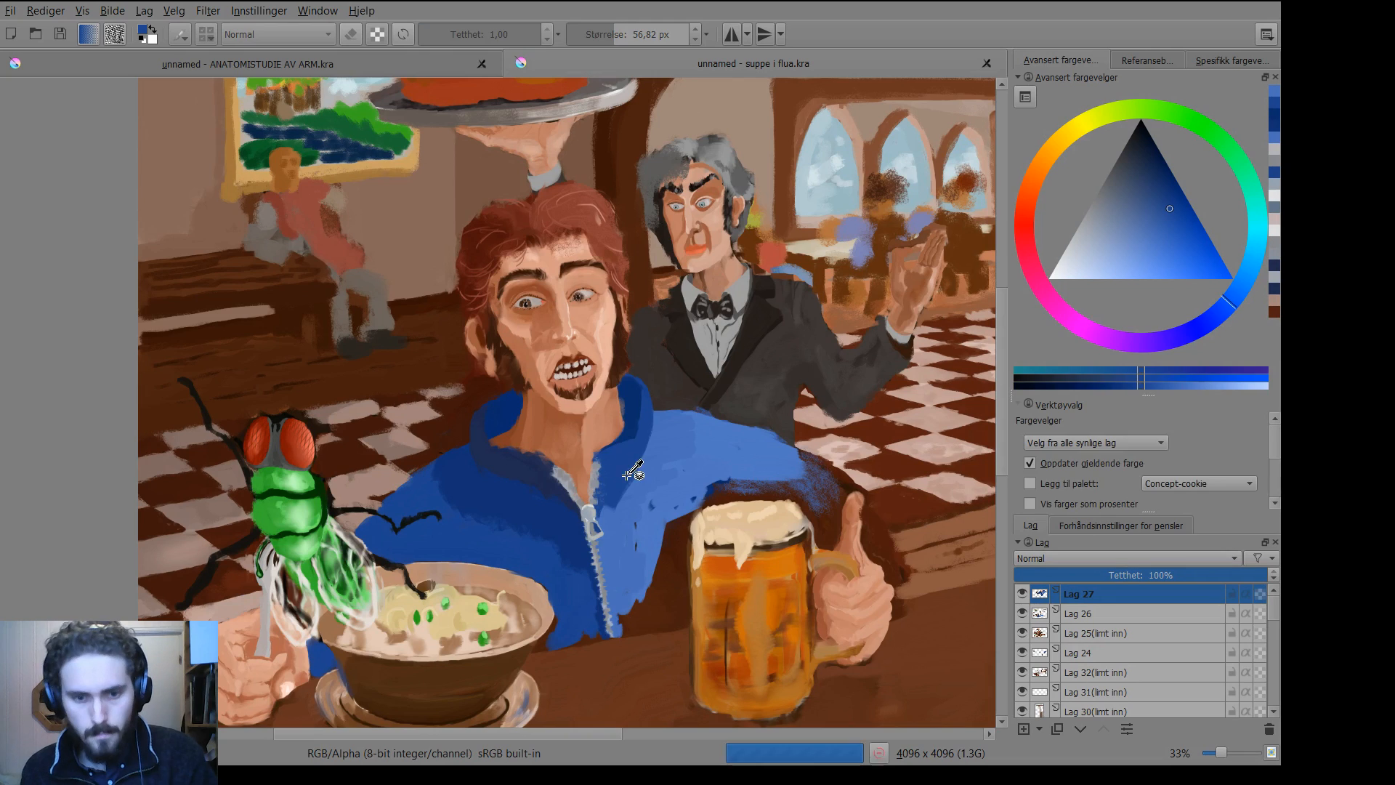
left_click(1132, 386)
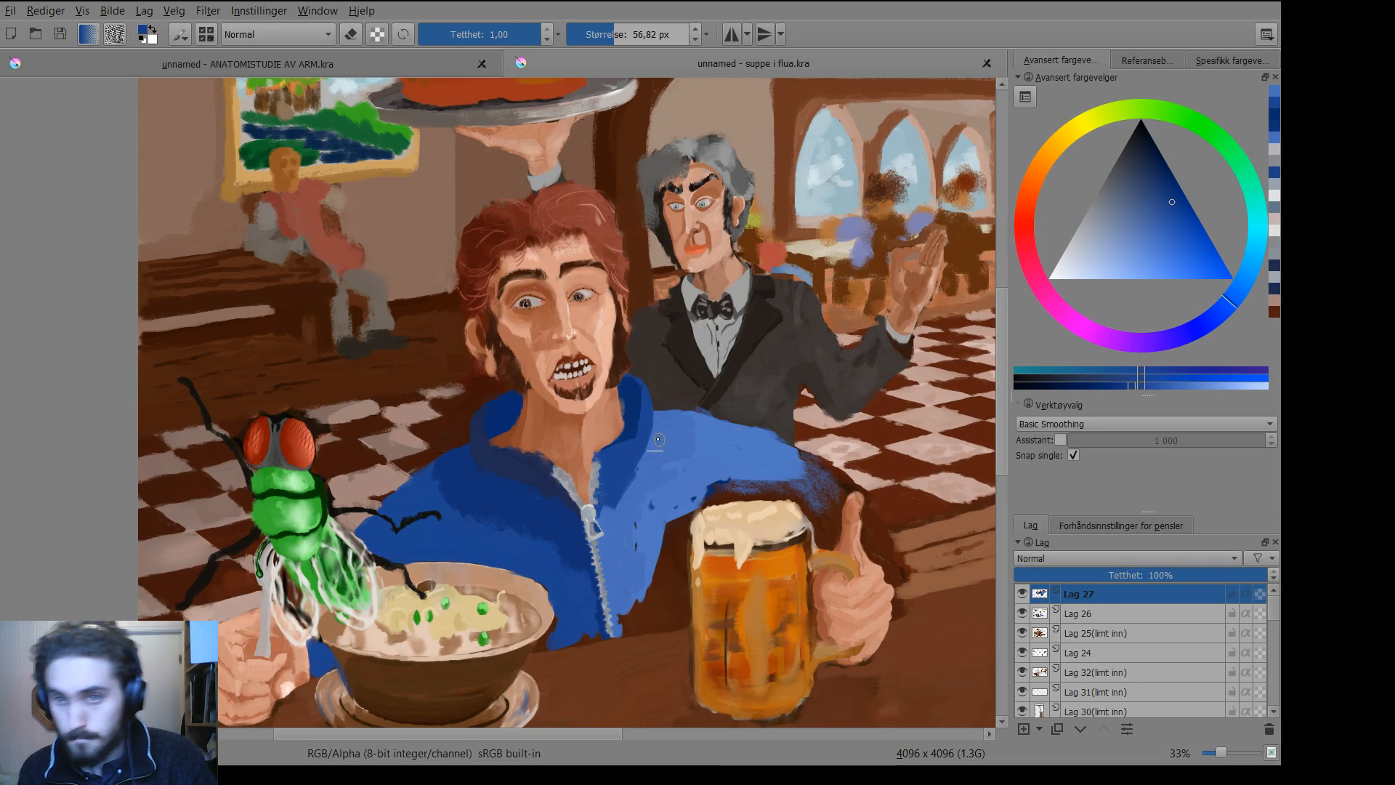
left_click_drag(634, 464, 613, 462)
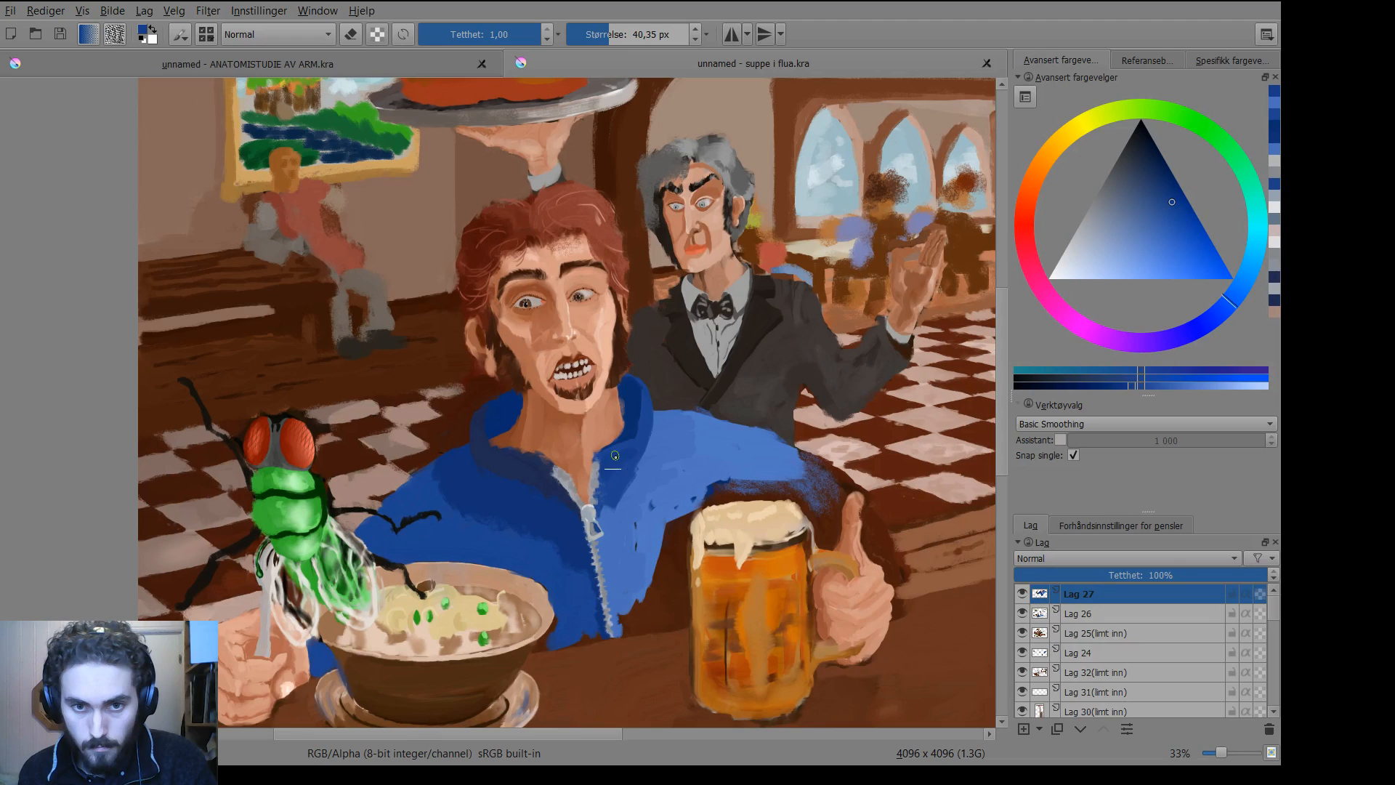
left_click_drag(624, 459, 626, 452)
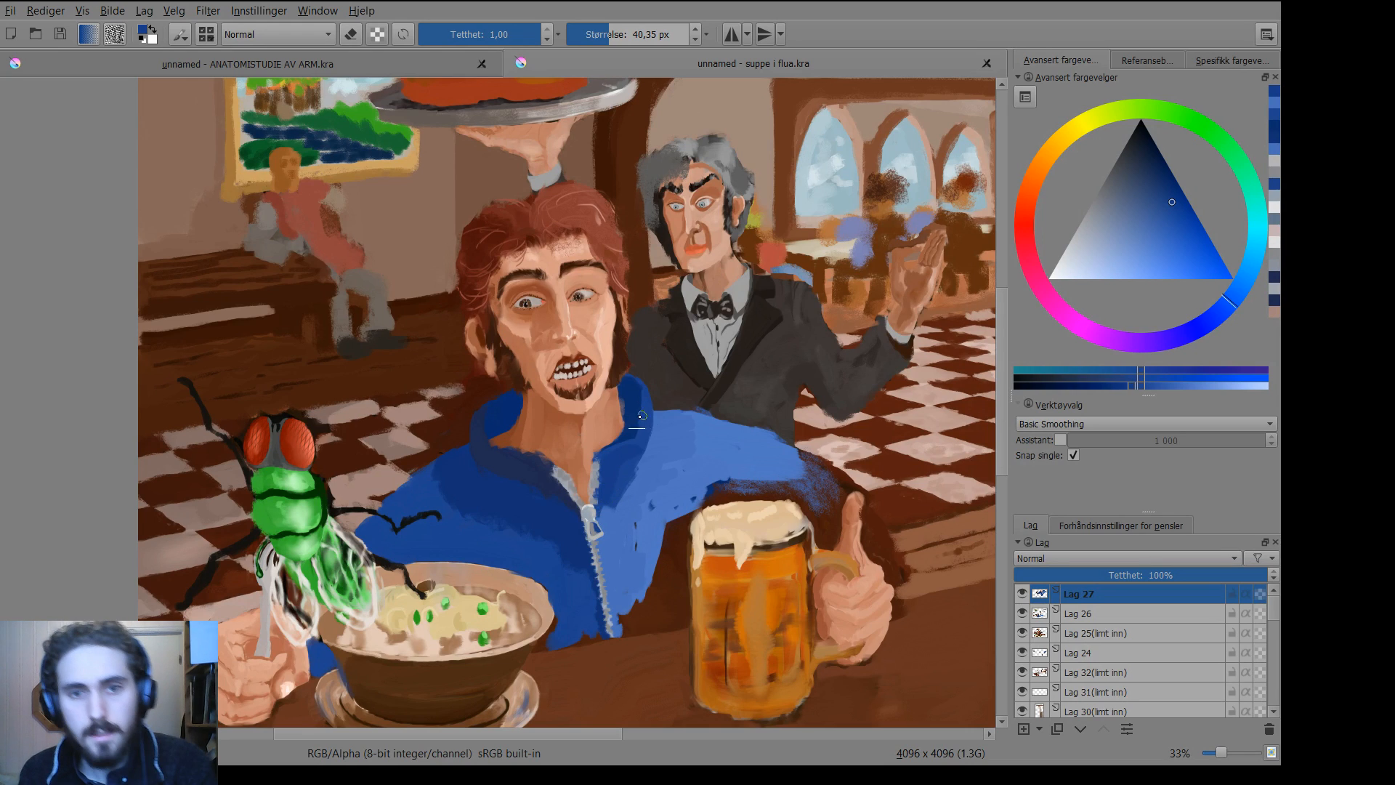
Sample the medium blue at the collar's outer edge and blend it up the flap at 0.55 brush opacity.
key("p")
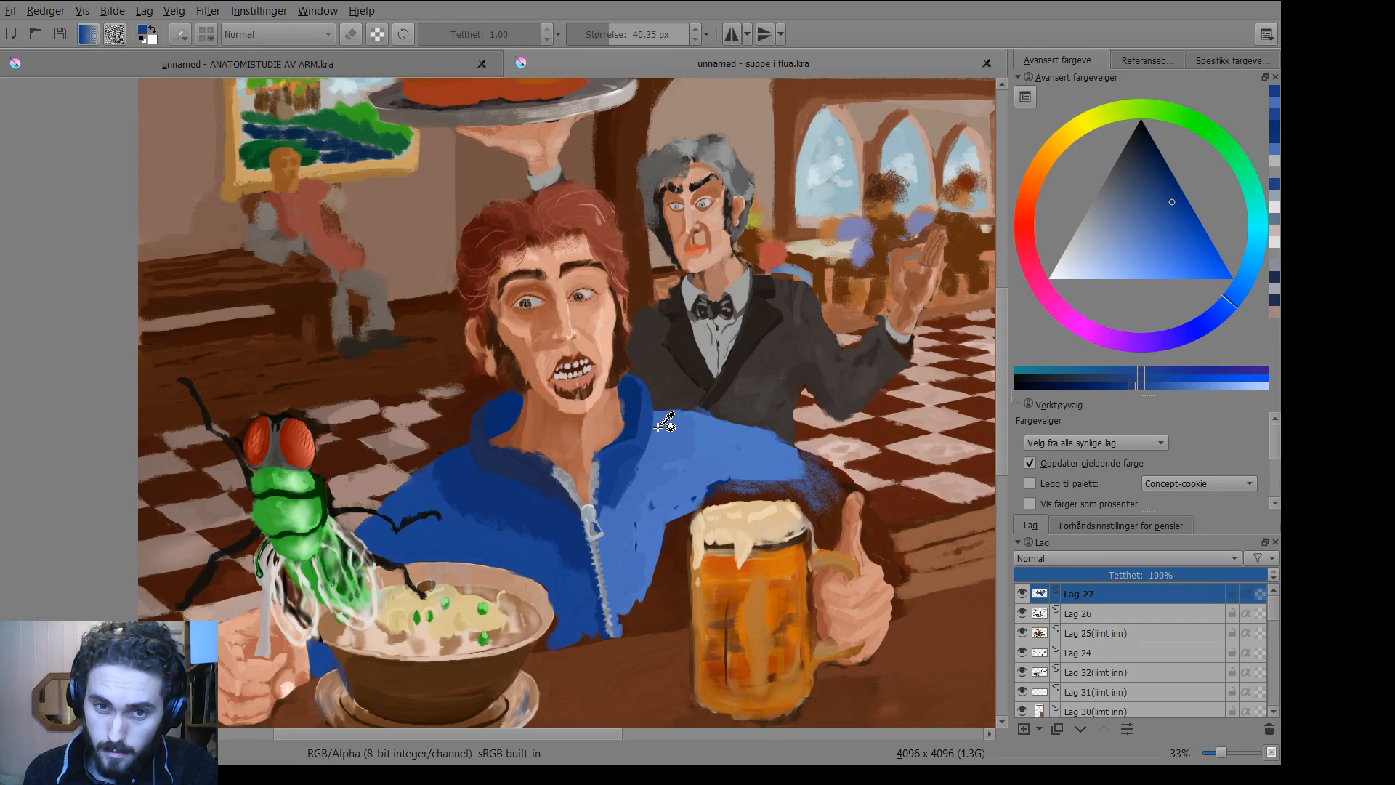
left_click(649, 425)
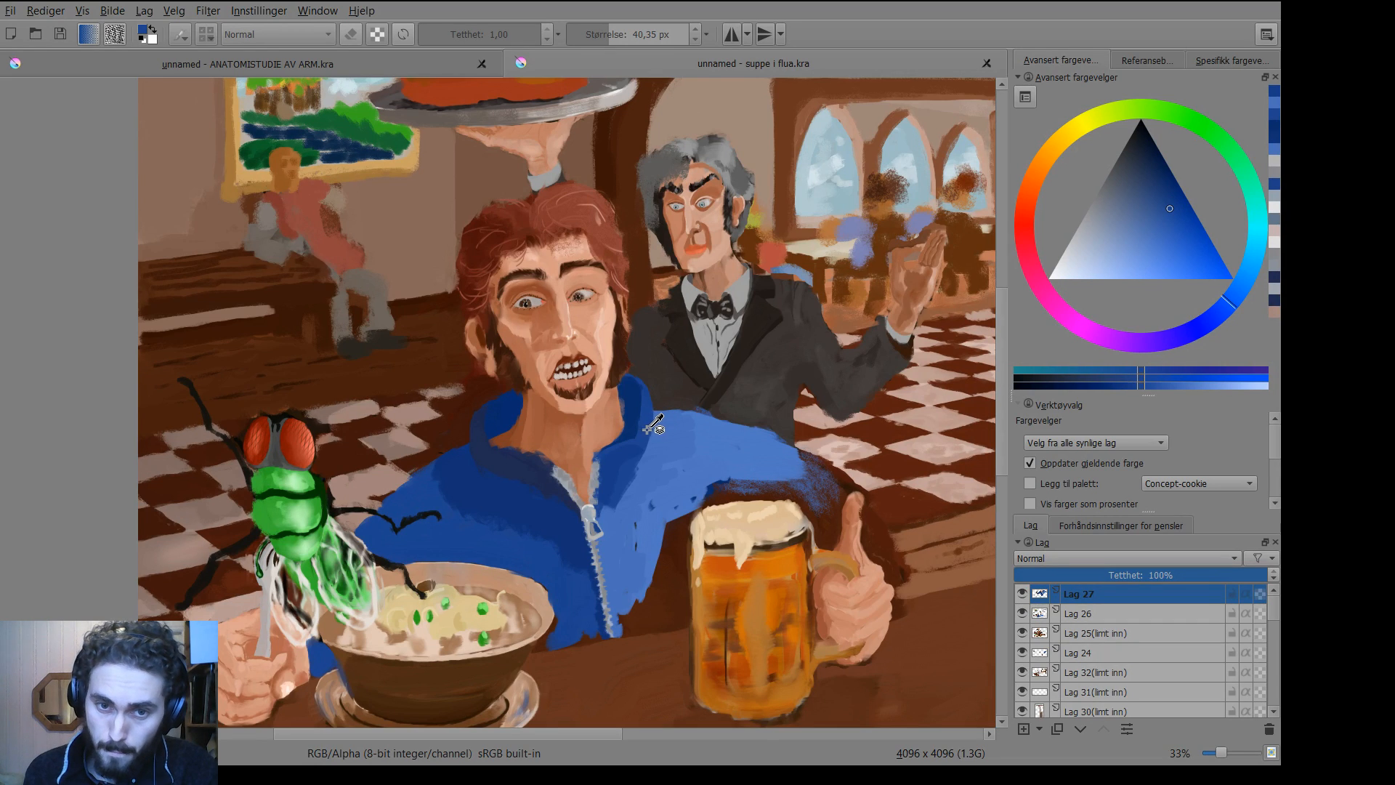
key("b")
left_click(486, 32)
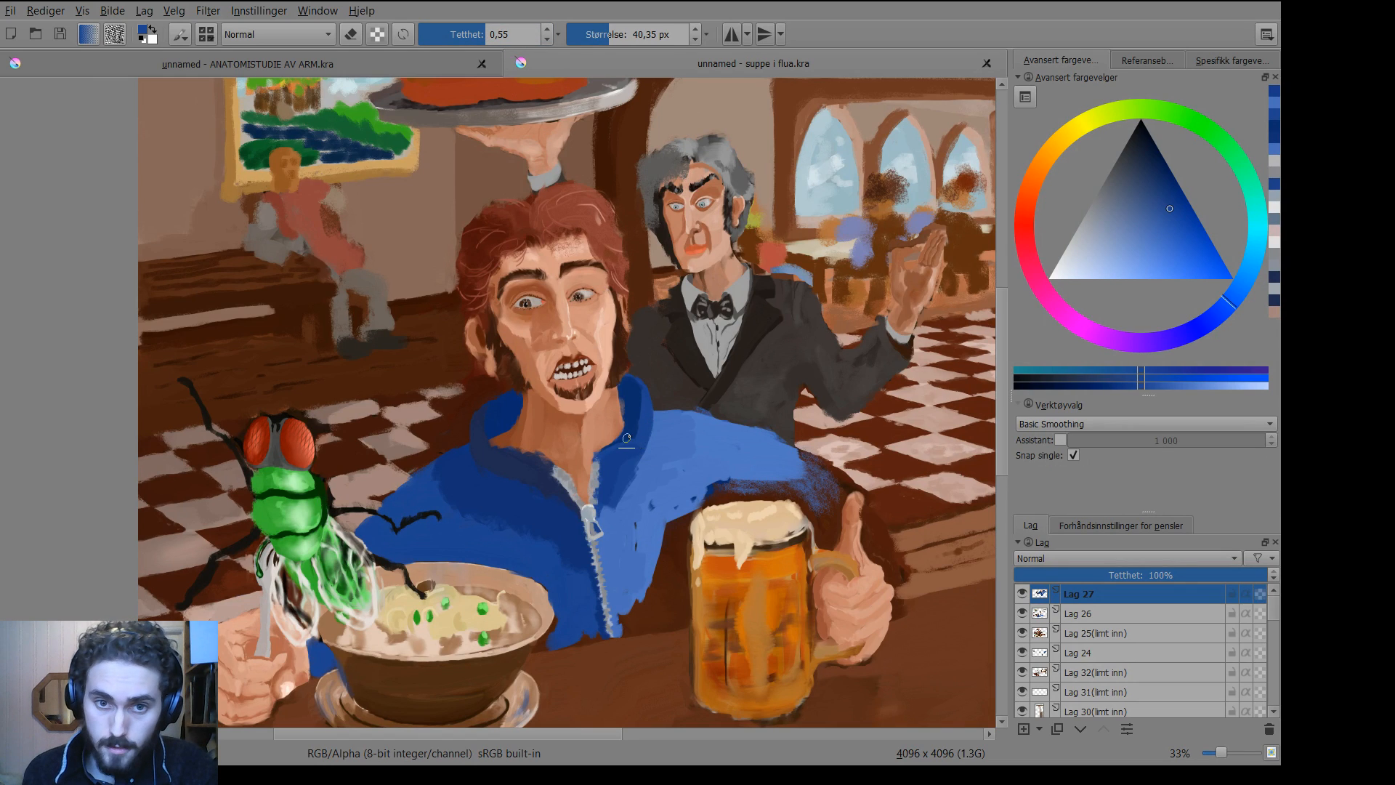
left_click_drag(630, 436, 625, 390)
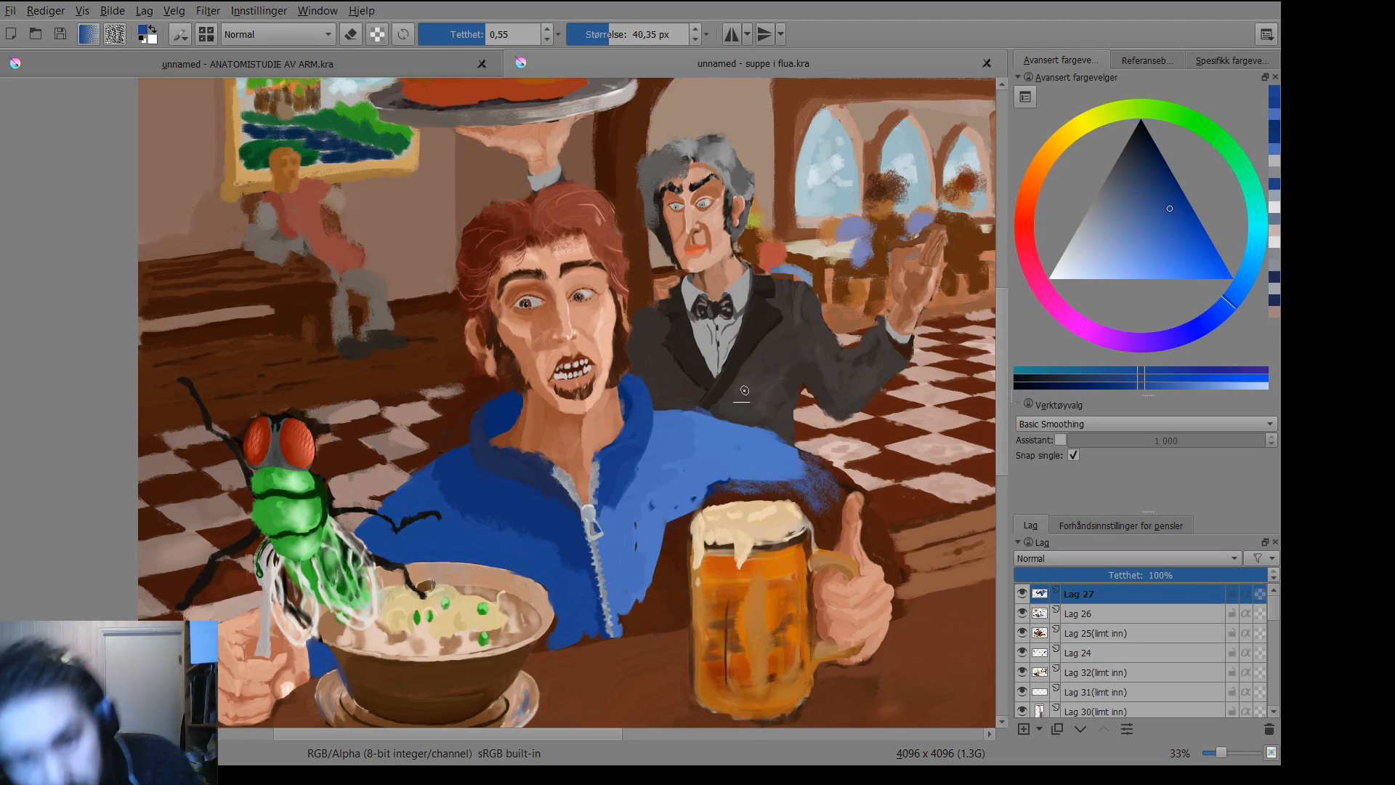
Enlarge the brush to 81.91 px, darken the blue slightly, and glaze it over the chest and shoulder on the mug side.
key("p")
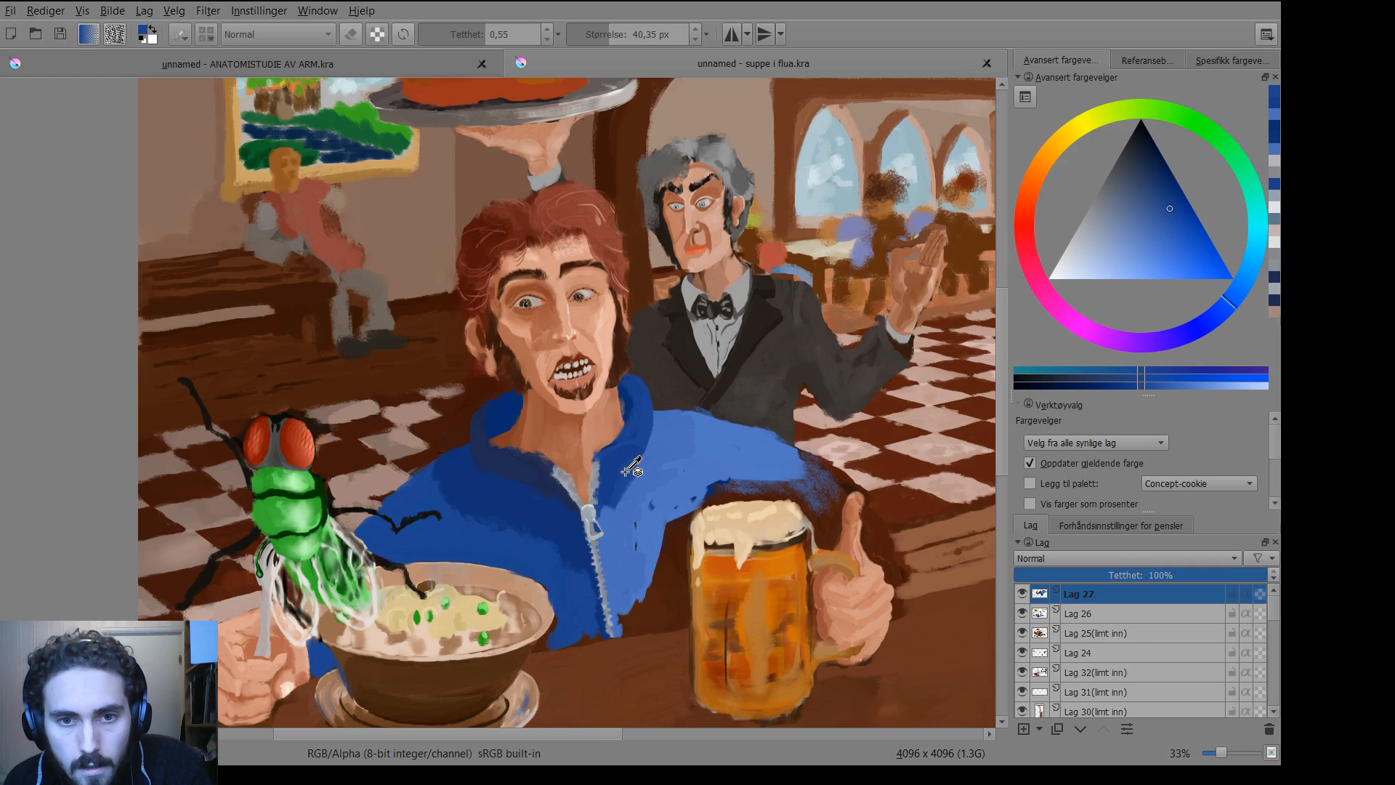
key("b")
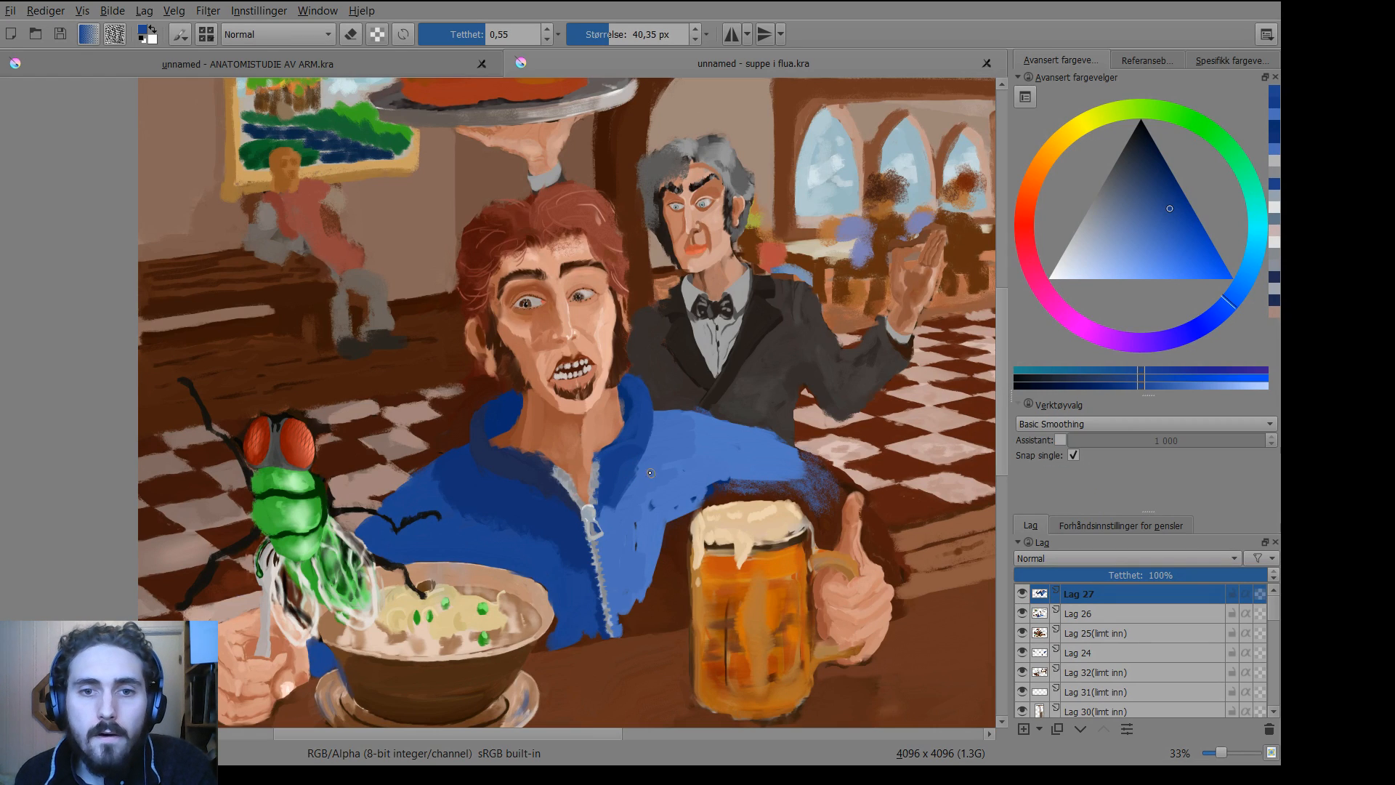
left_click_drag(641, 474, 669, 473, "shift")
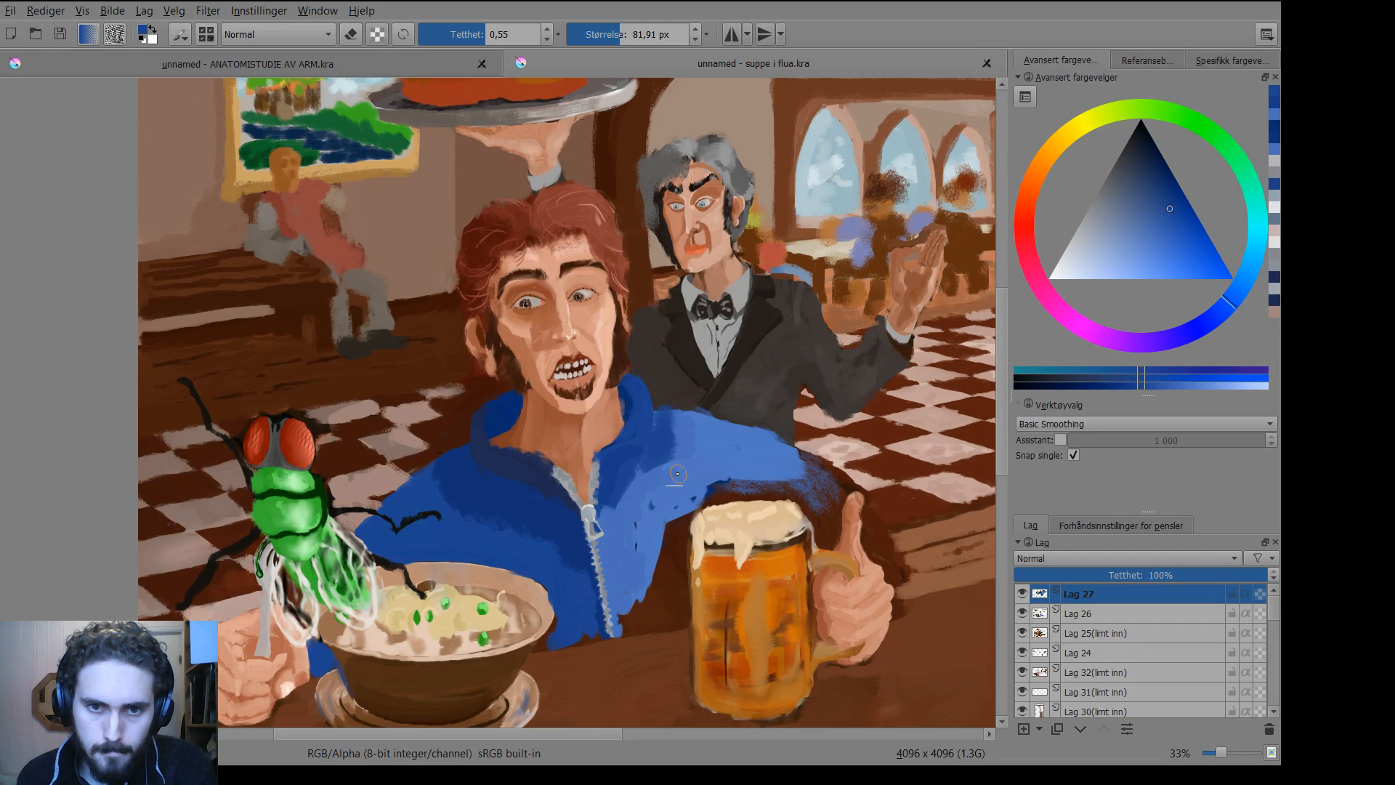
left_click(1133, 387)
mouse_move(623, 483)
left_mouse_down()
mouse_move(652, 463)
mouse_move(618, 501)
left_mouse_up()
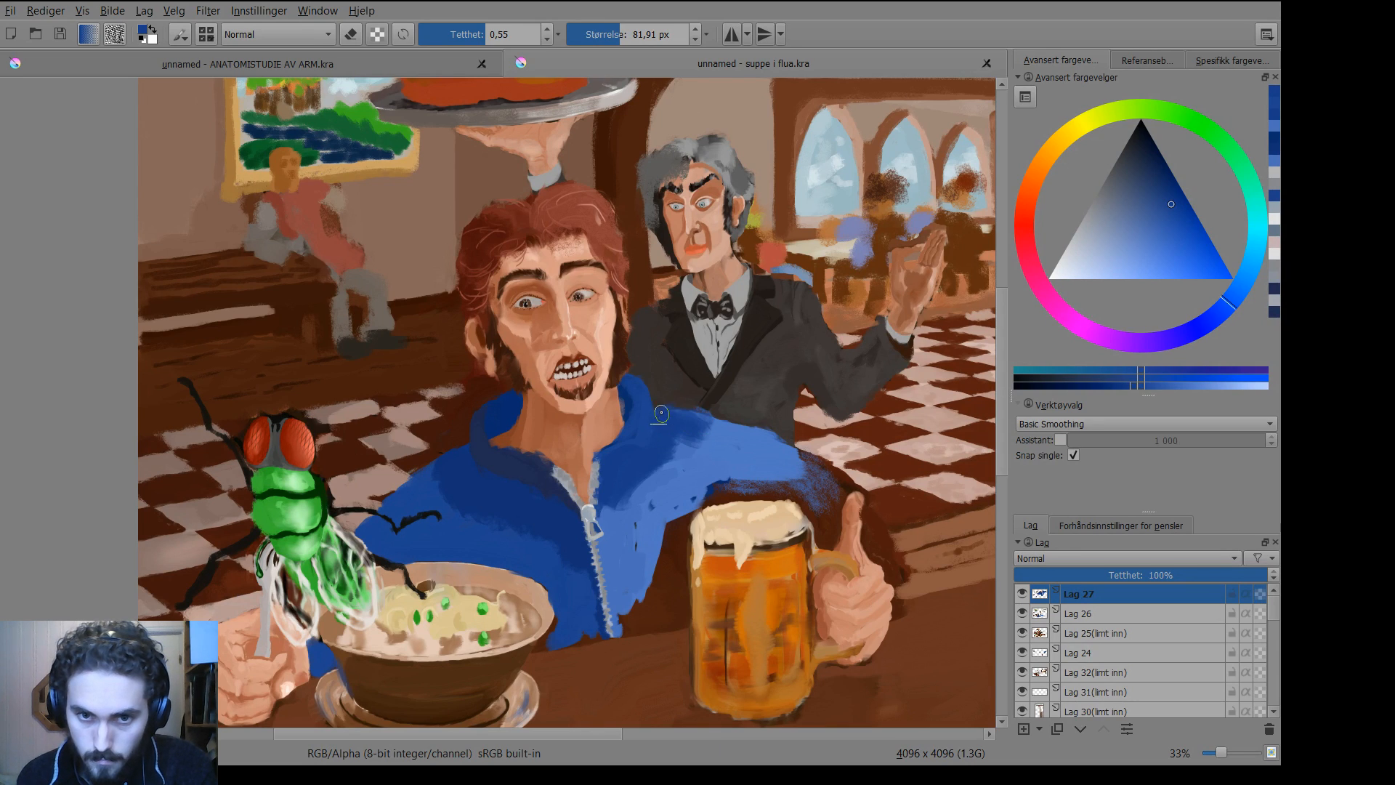
mouse_move(710, 427)
left_mouse_down()
mouse_move(666, 431)
mouse_move(719, 444)
mouse_move(655, 458)
mouse_move(704, 470)
mouse_move(659, 477)
mouse_move(748, 439)
mouse_move(703, 427)
mouse_move(734, 430)
mouse_move(711, 431)
mouse_move(711, 452)
mouse_move(656, 457)
mouse_move(656, 489)
mouse_move(620, 489)
mouse_move(622, 527)
left_mouse_up()
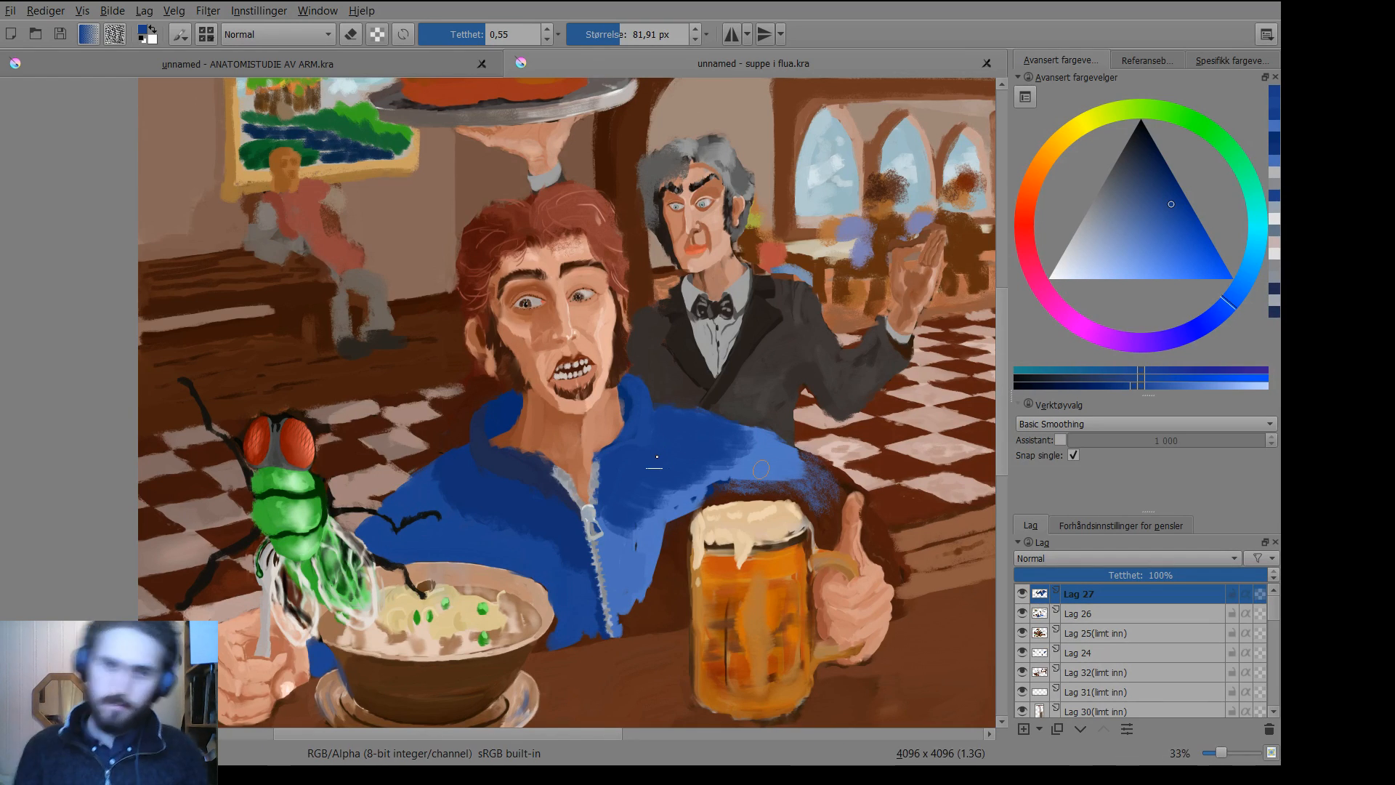
Lighten the blue slightly and paint the collar's rim and the lower chest edge with a 31.22 px brush.
left_click(1156, 387)
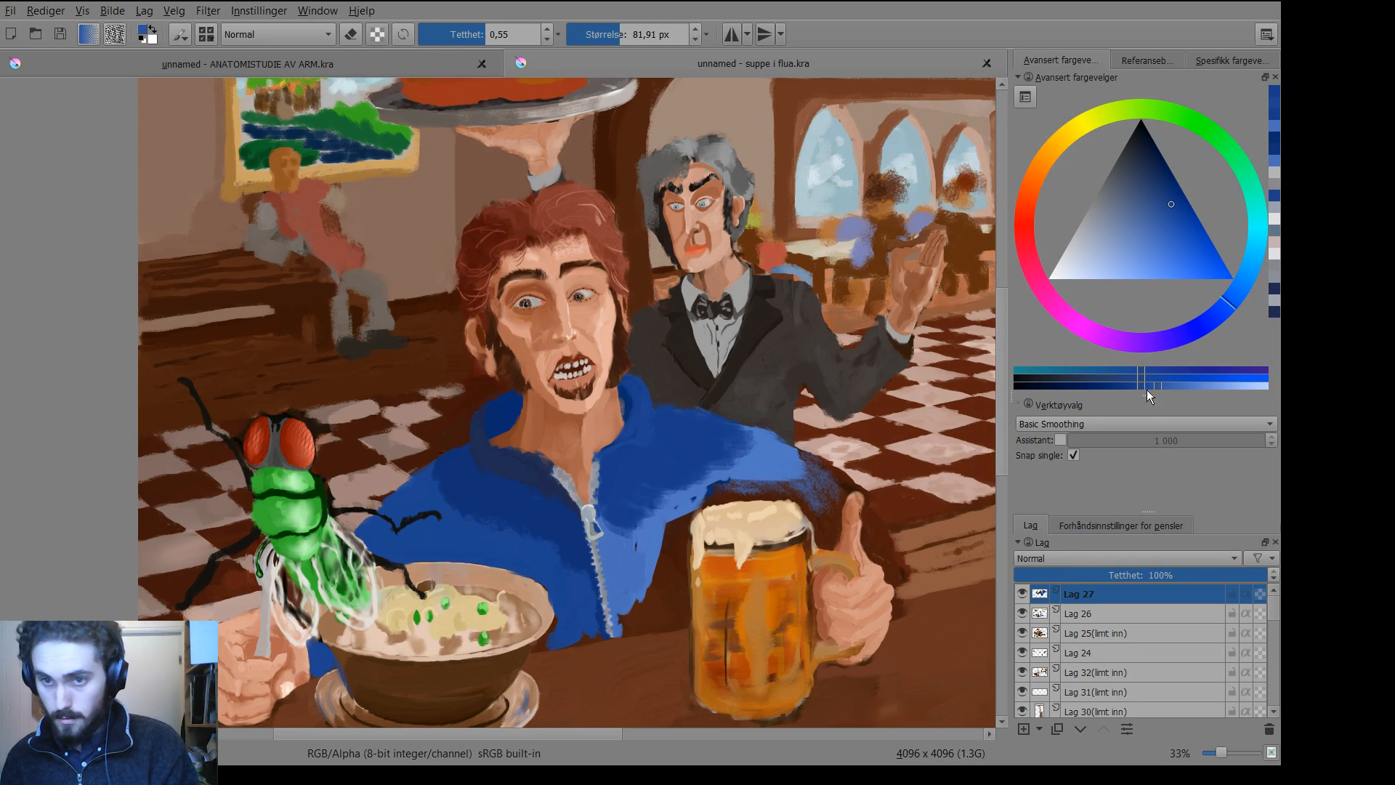
mouse_move(647, 446)
left_mouse_down("shift")
mouse_move(620, 457)
mouse_move(646, 427)
left_mouse_up("shift")
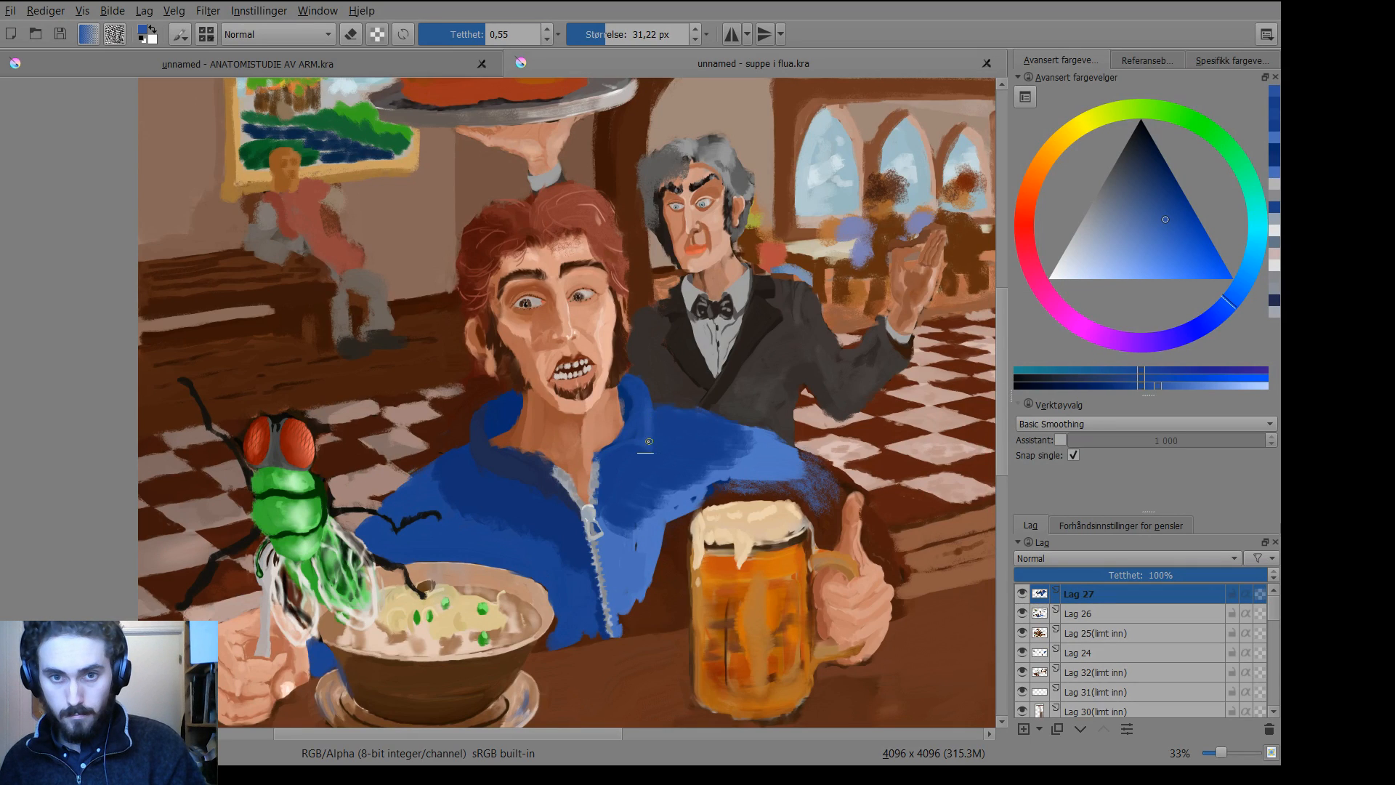
left_click_drag(647, 389, 628, 387)
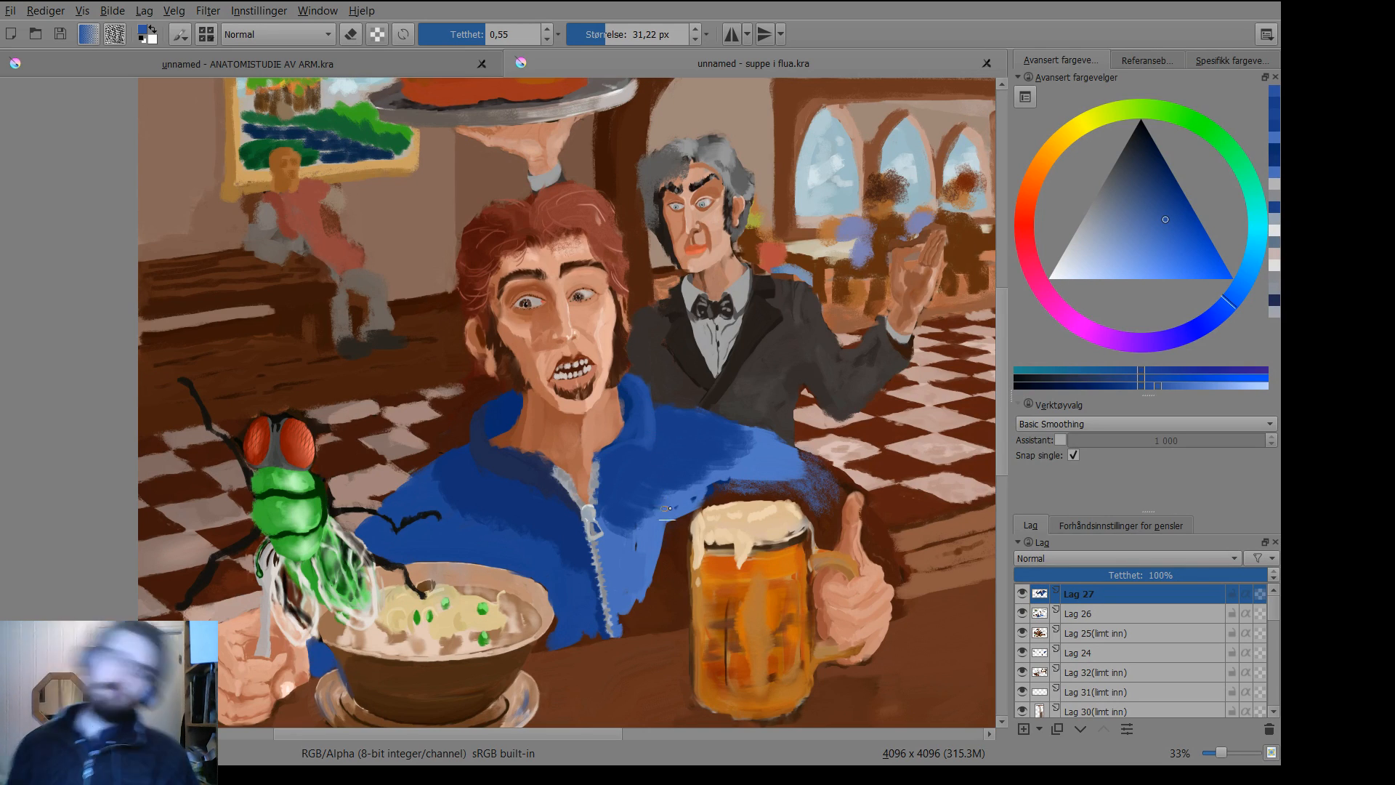
left_click(675, 485, "ctrl")
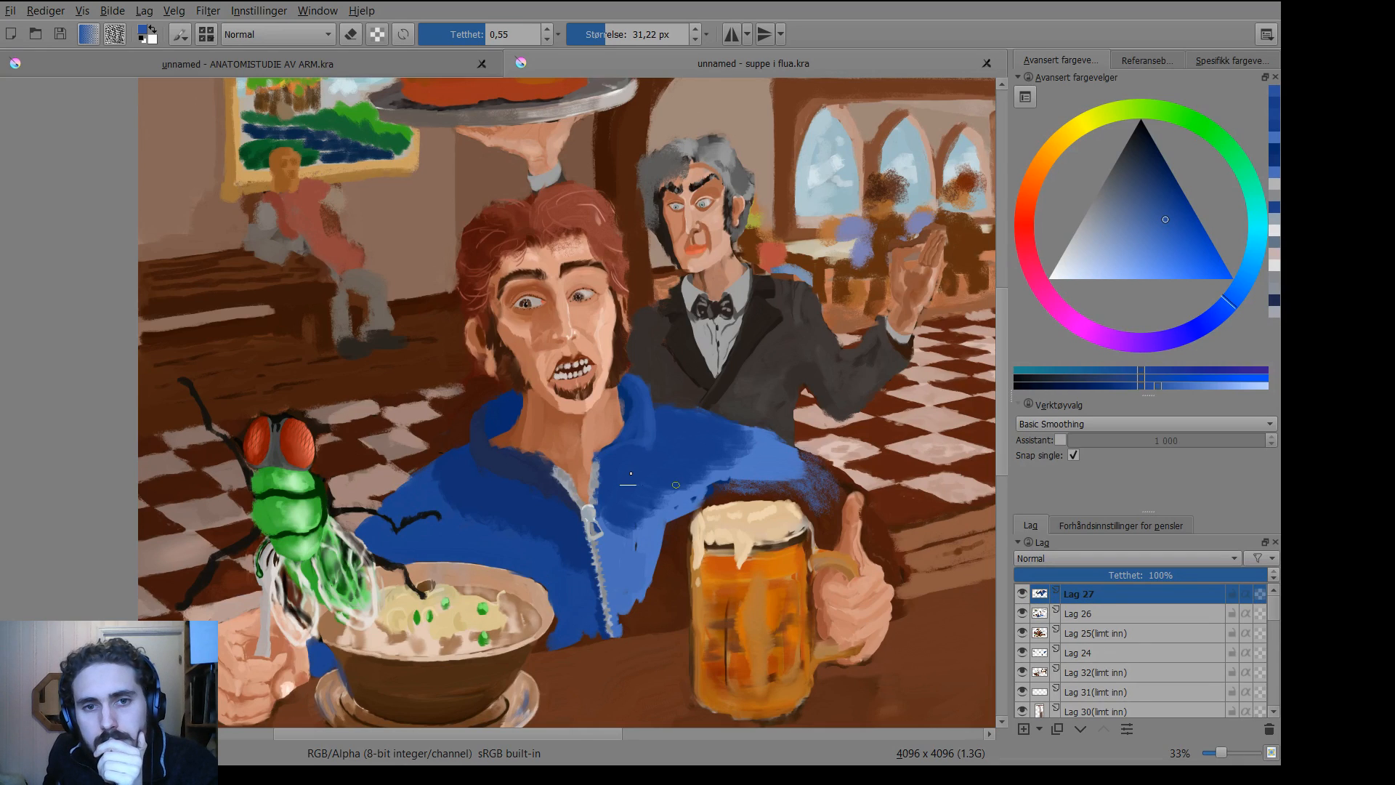
Sample the collar's dark blue and shade the top of the jacket shoulder beside the waiter.
key("p")
left_click(634, 400)
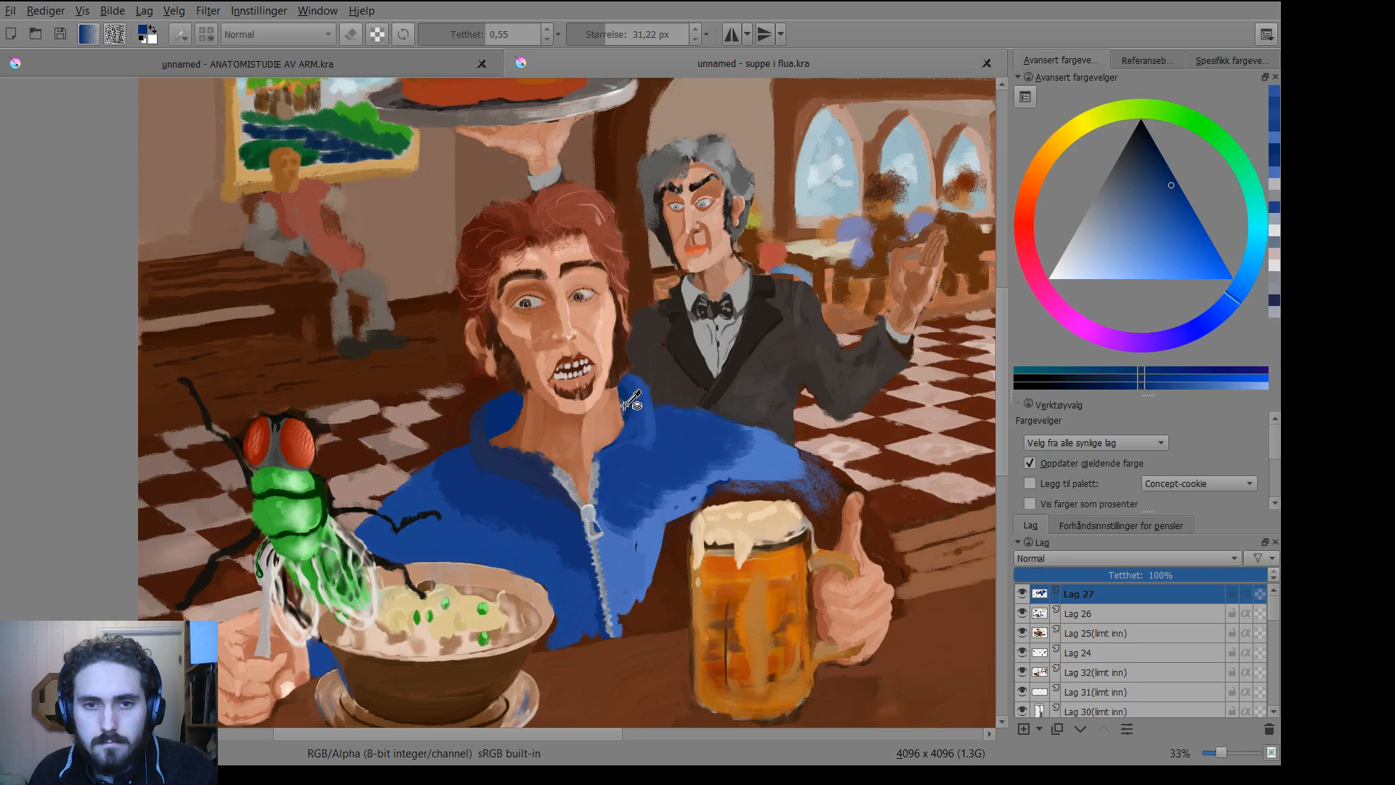
key("b")
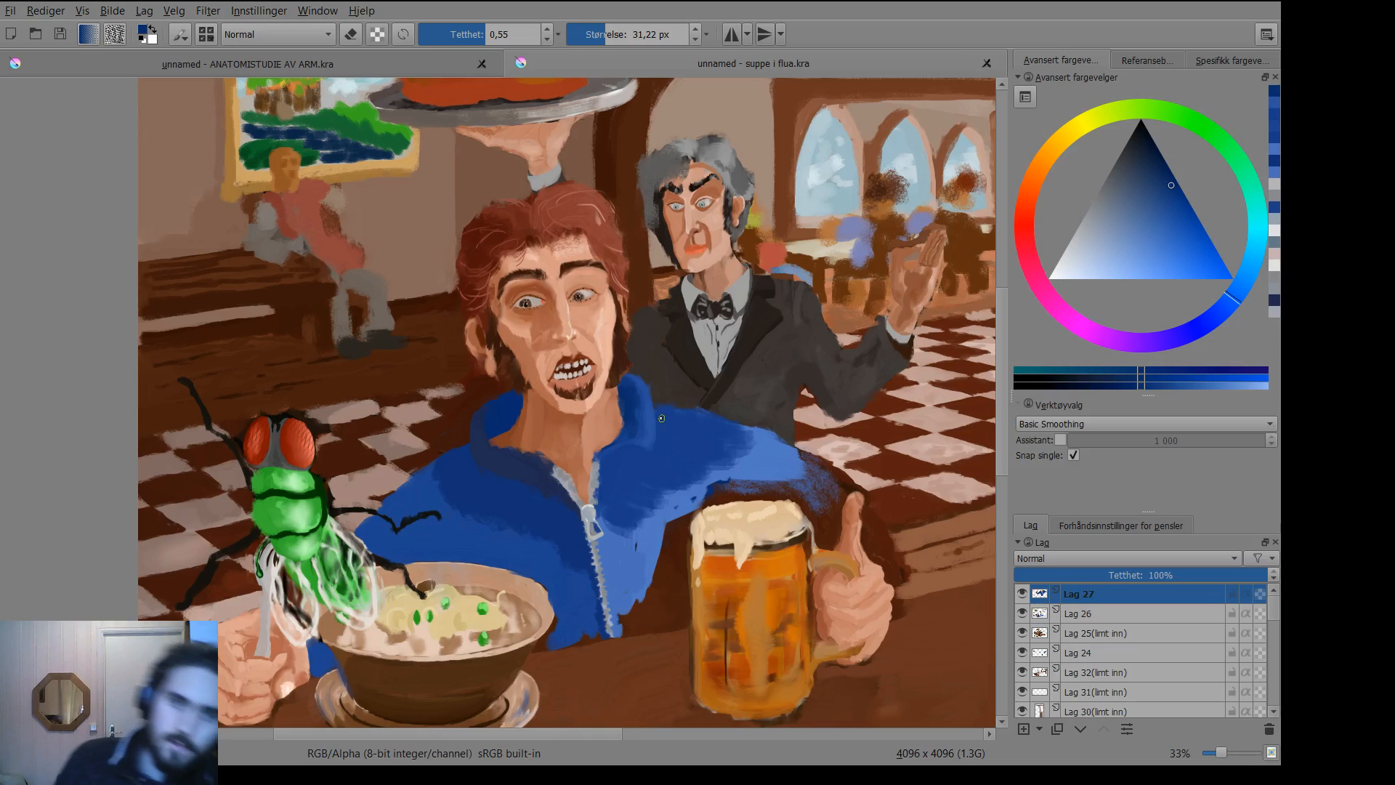
left_click(707, 429)
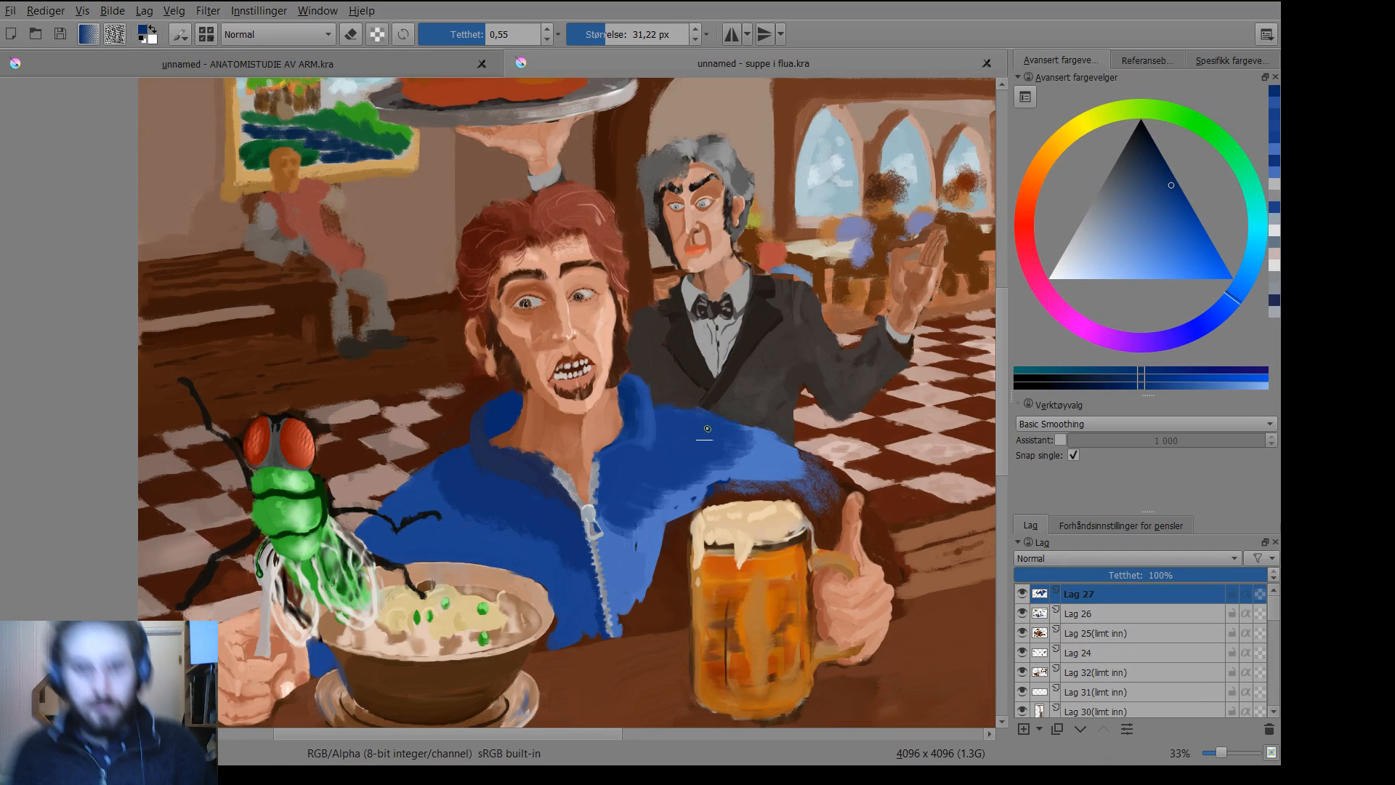
Sample the jacket's blue beside the zip and add fine shading strokes on the adjacent chest with a 13.18 px brush.
key("p")
left_click(619, 481)
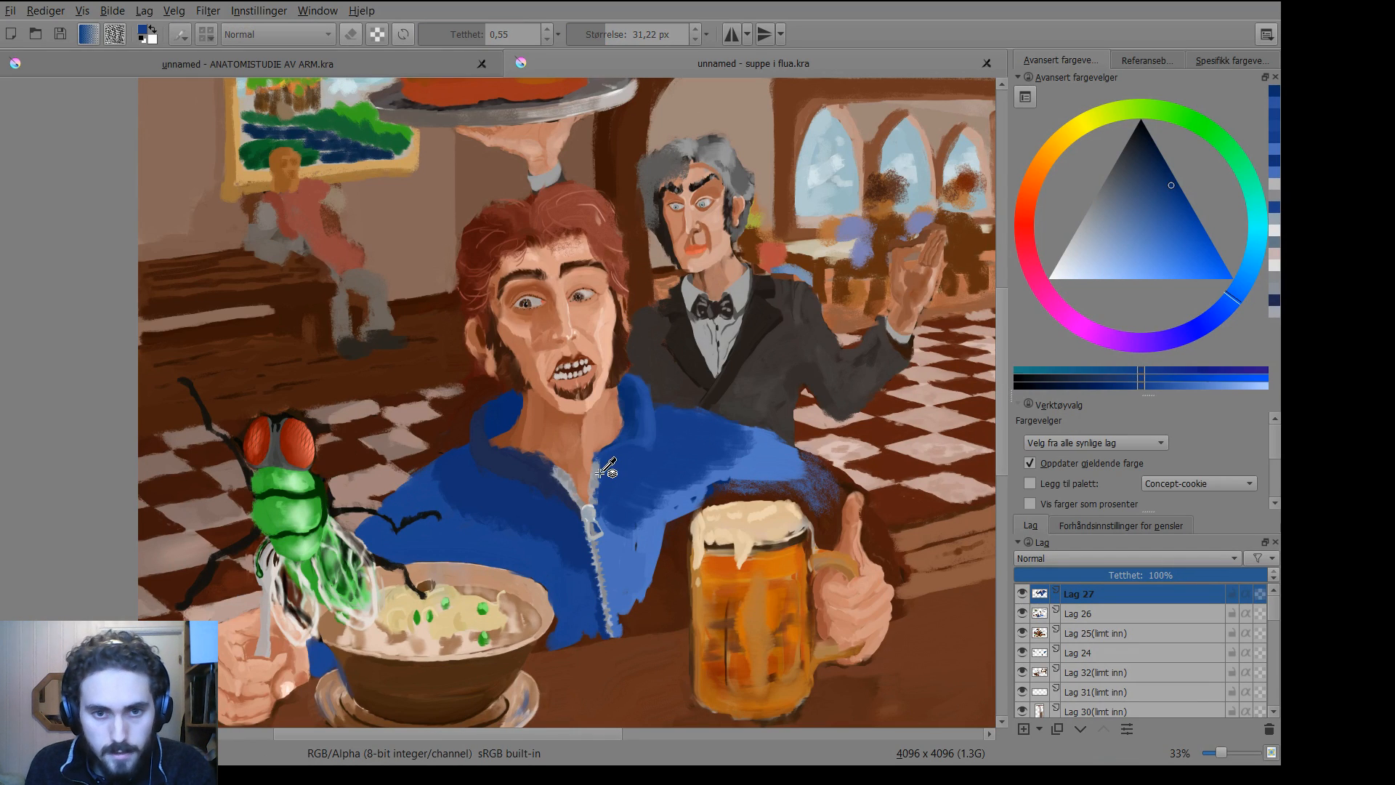
key("b")
key("bracketleft")
left_click_drag(621, 491, 610, 492)
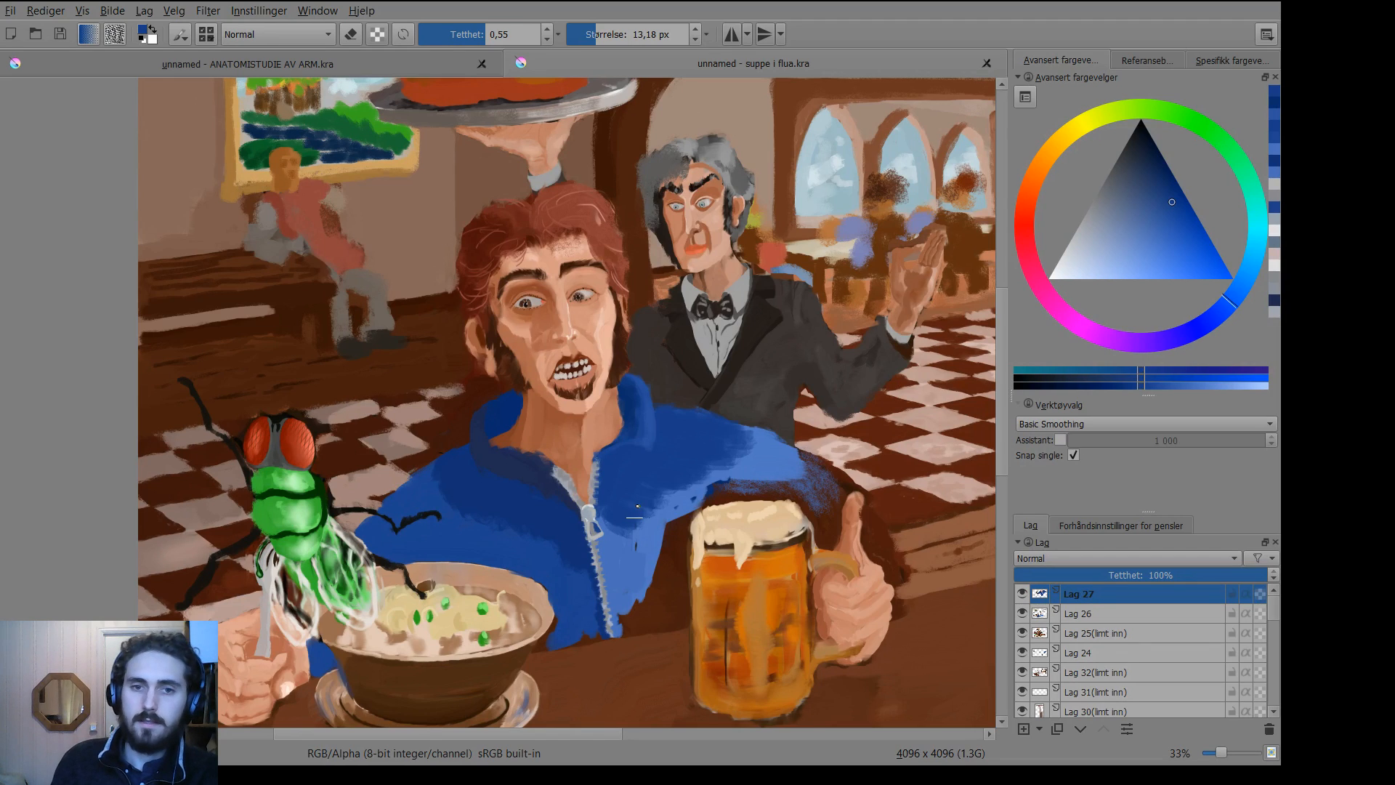
Sample the blue near the collar flap and blend the area beneath it with a 69.69 px brush, raising the opacity to 1.00.
key("p")
left_click(610, 459)
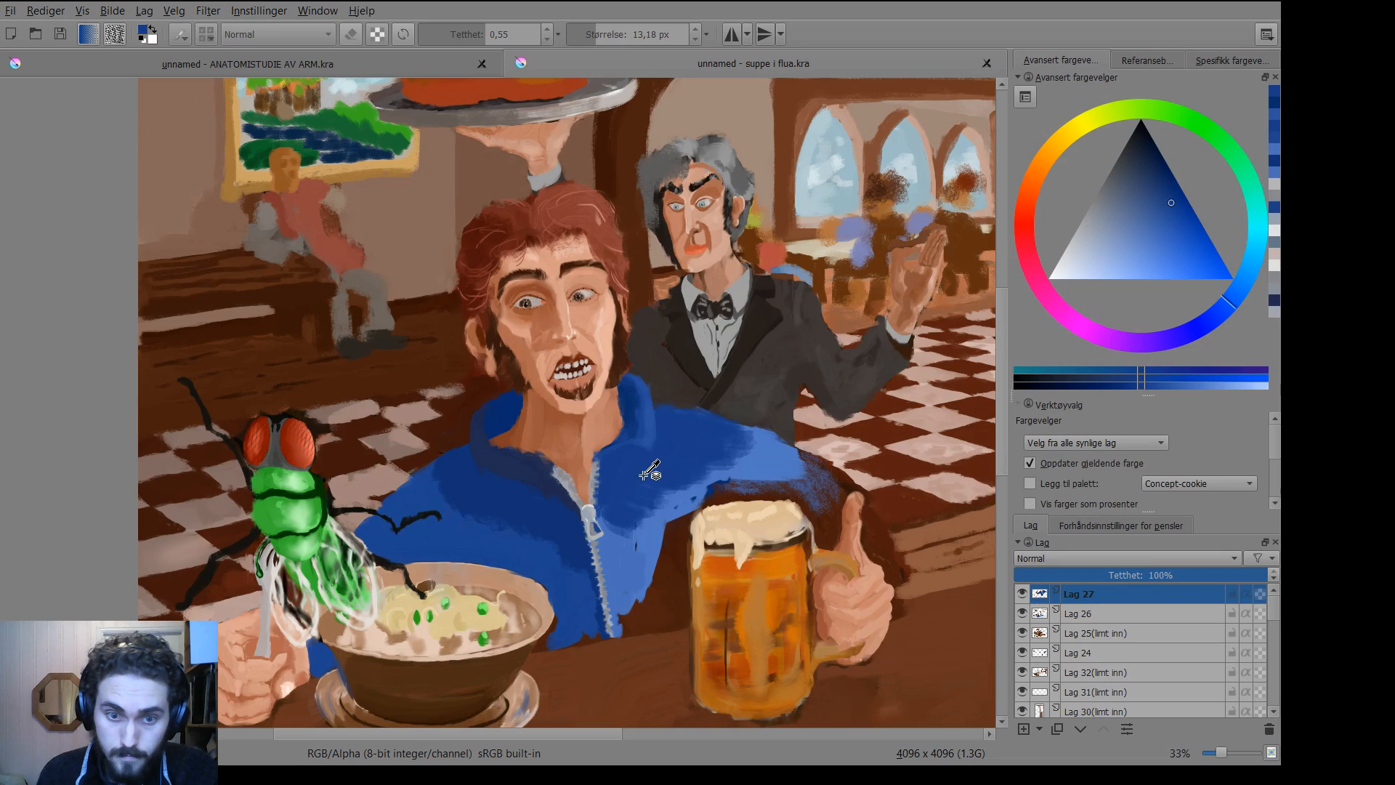
key("b")
left_click_drag(625, 481, 665, 481)
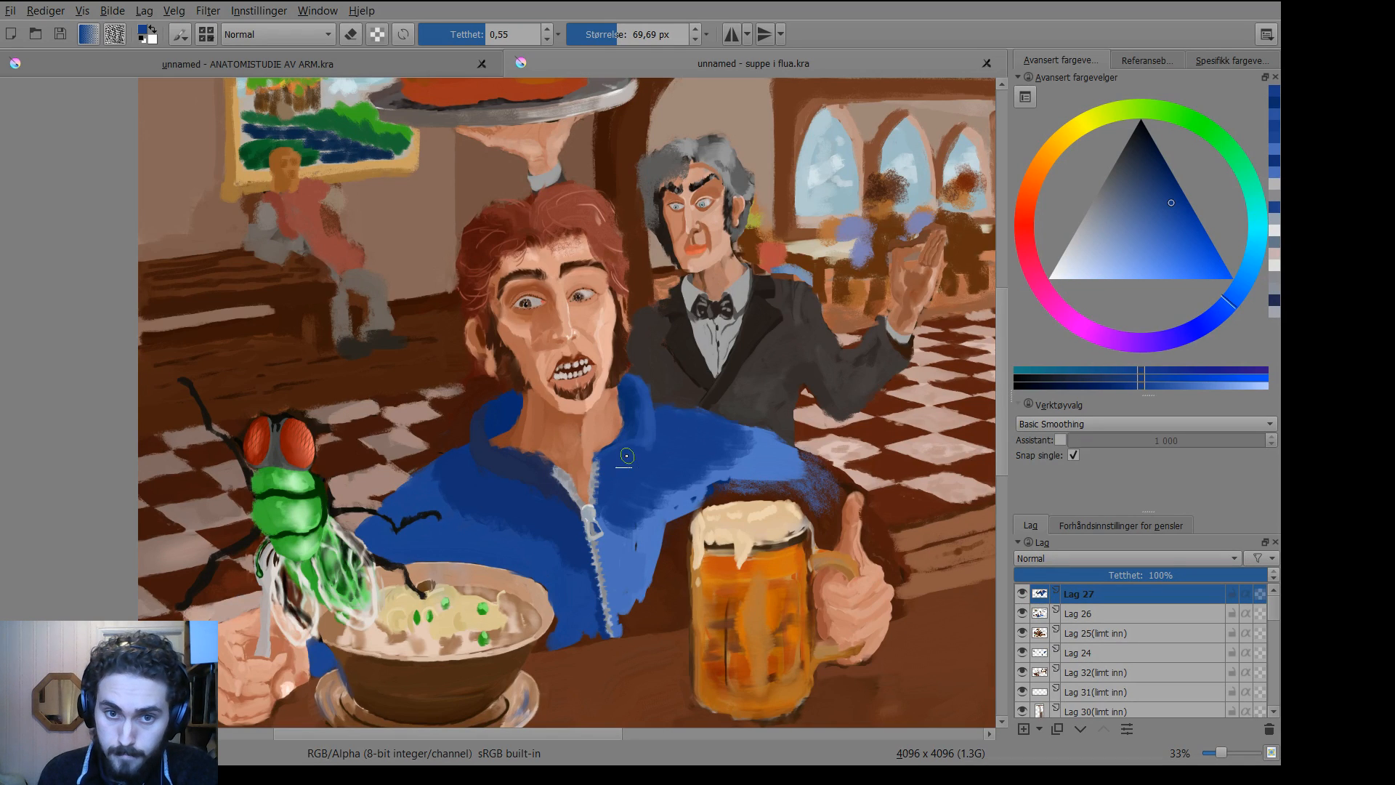
left_click_drag(633, 461, 612, 470)
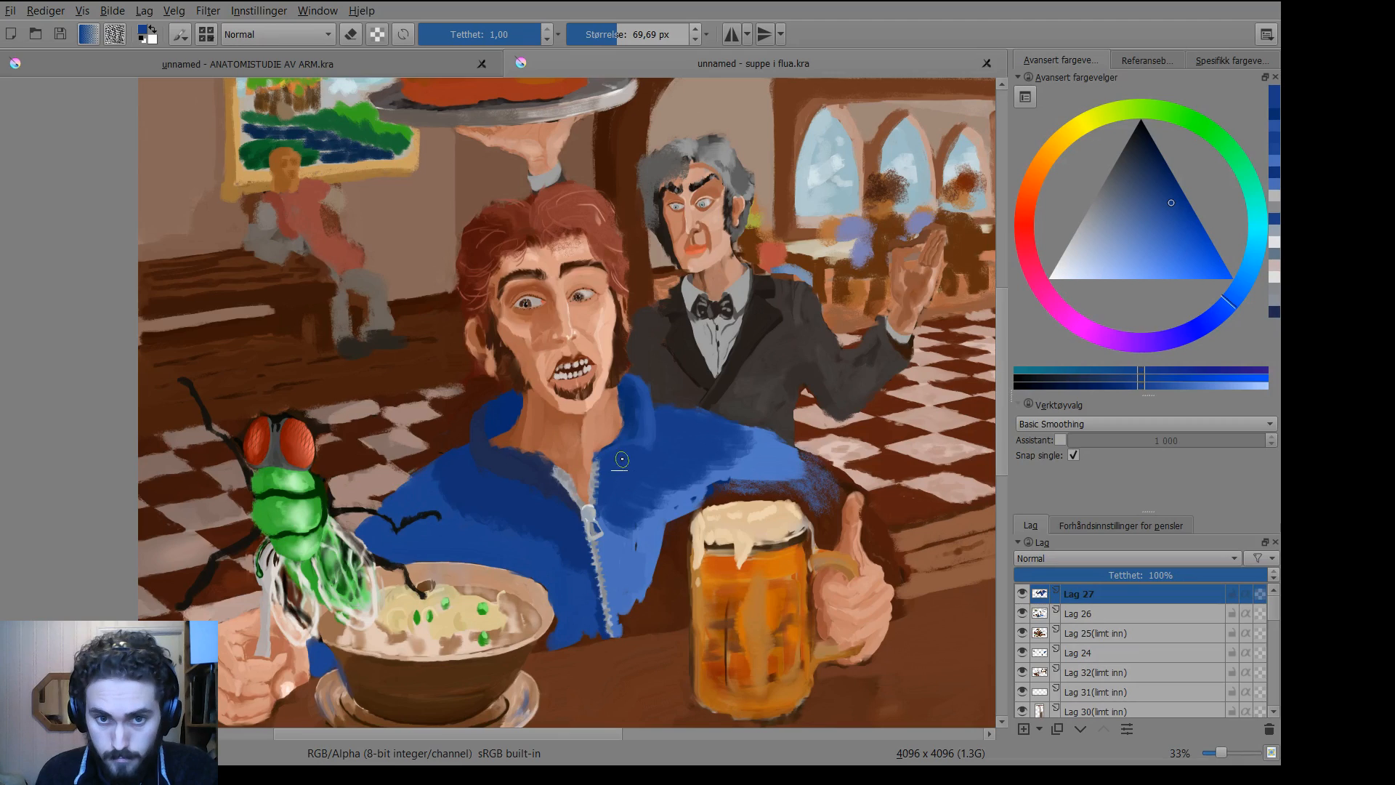
left_click_drag(623, 459, 609, 465)
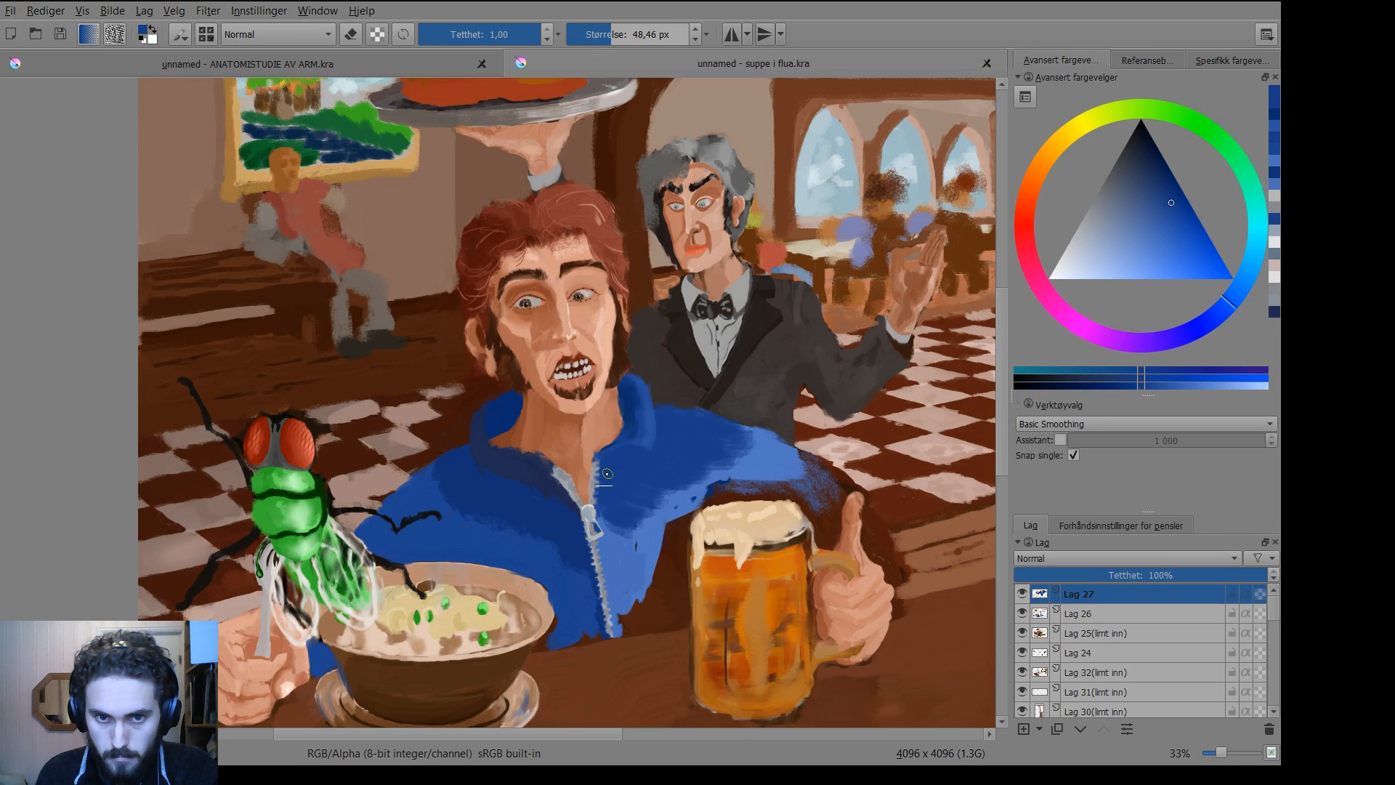
Resample the jacket's chest blue, darken it slightly, and shade beside the collar flap with a 48.46 px brush at full opacity.
key("p")
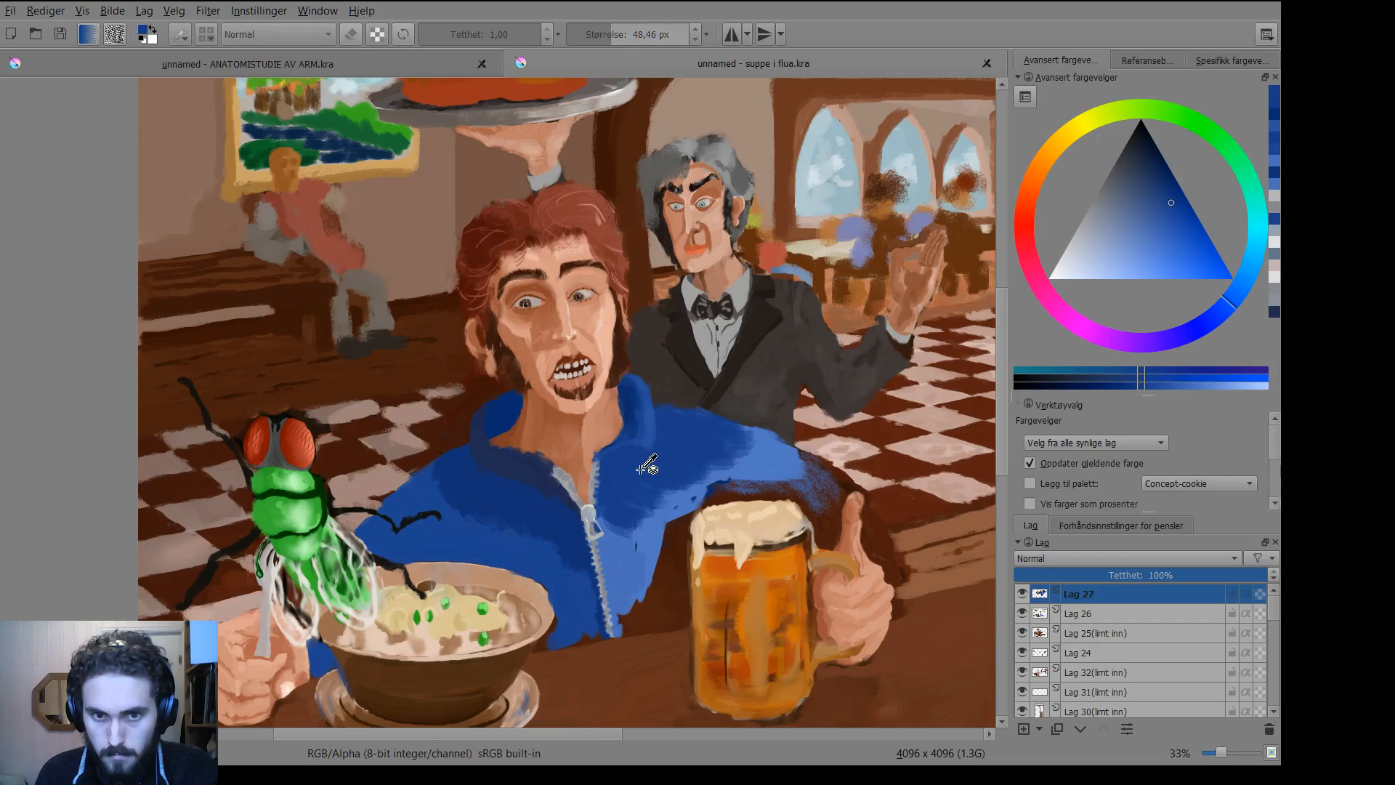
key("b")
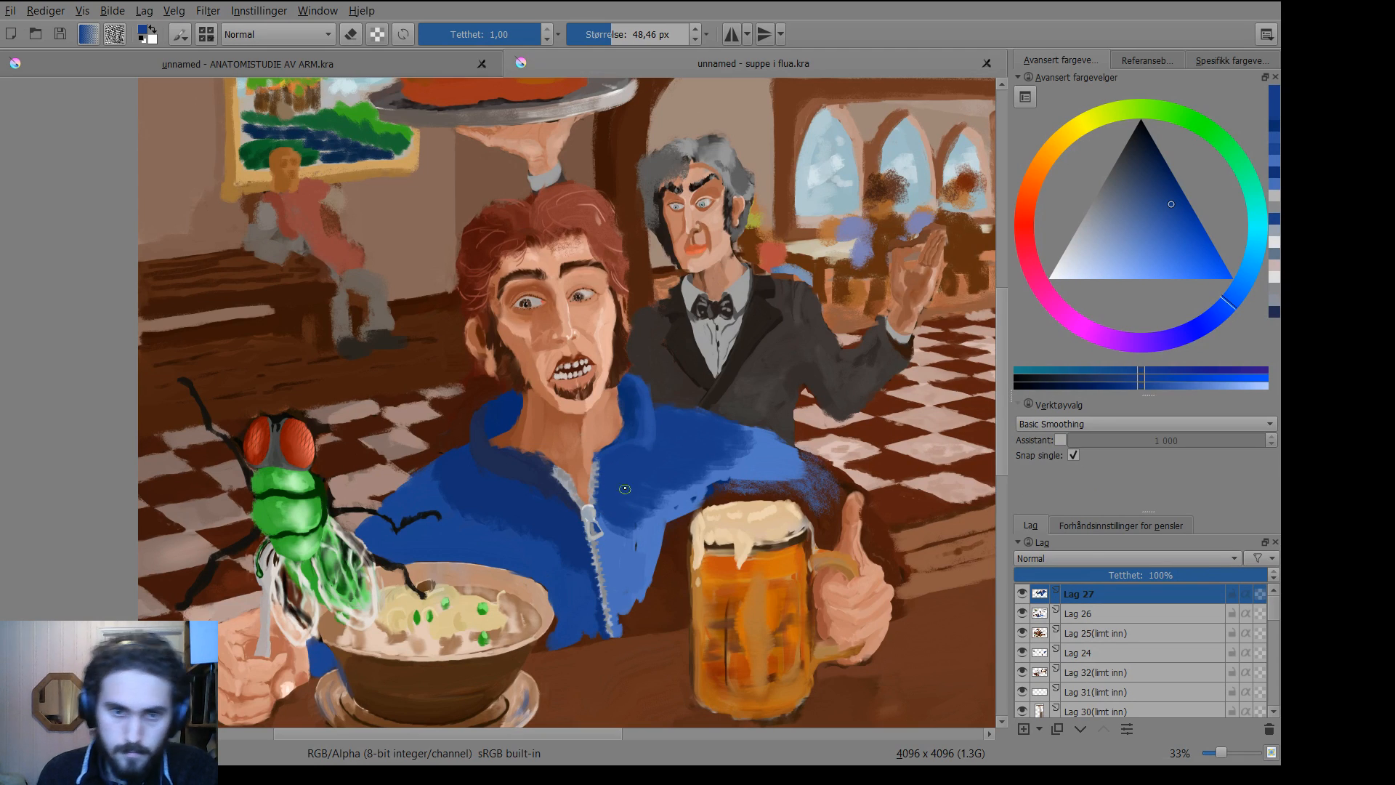
key("p")
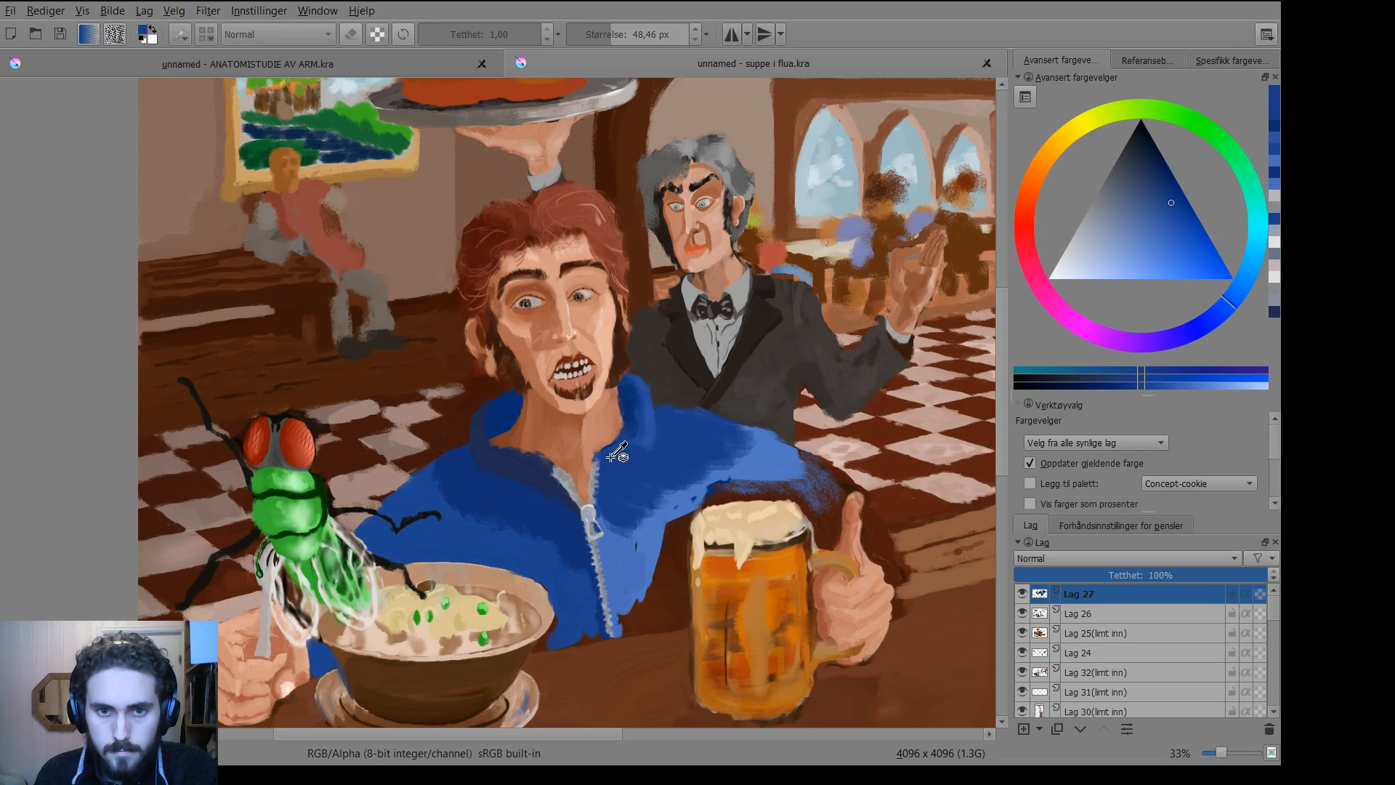
key("b")
left_click(1131, 386)
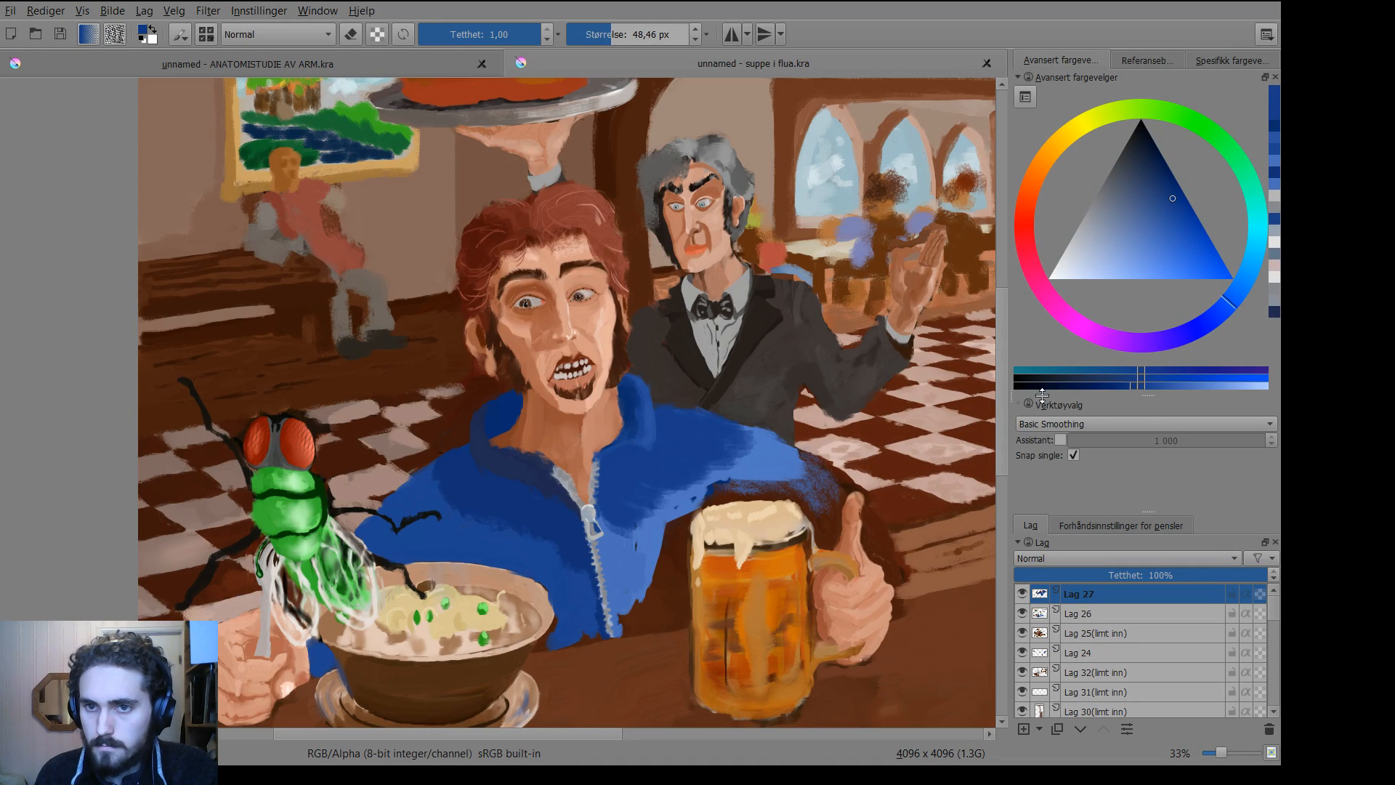
mouse_move(612, 461)
left_mouse_down()
mouse_move(631, 450)
mouse_move(608, 462)
left_mouse_up()
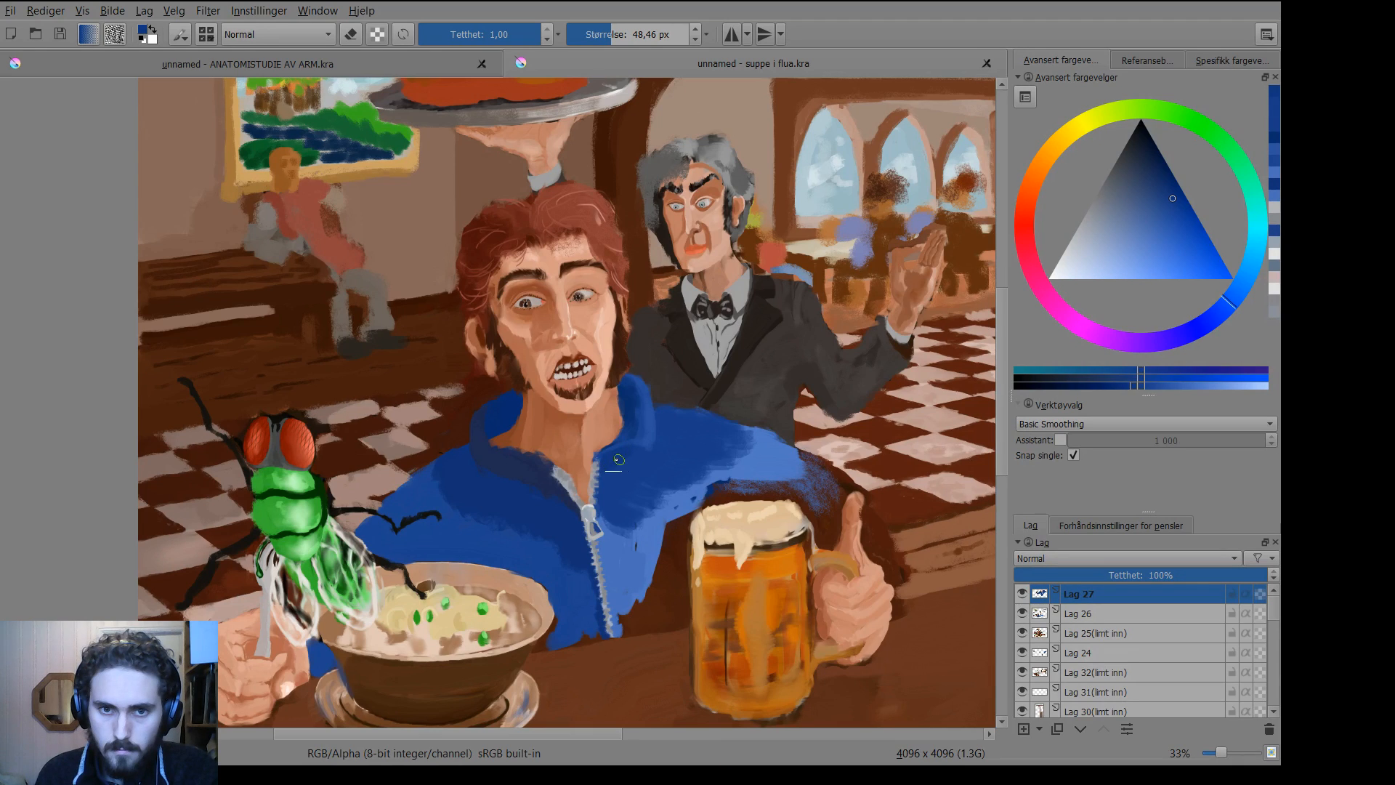
Sample the chest blue, darken it in small amounts, and deepen the shadow below the collar at 0.74 brush opacity.
key("p")
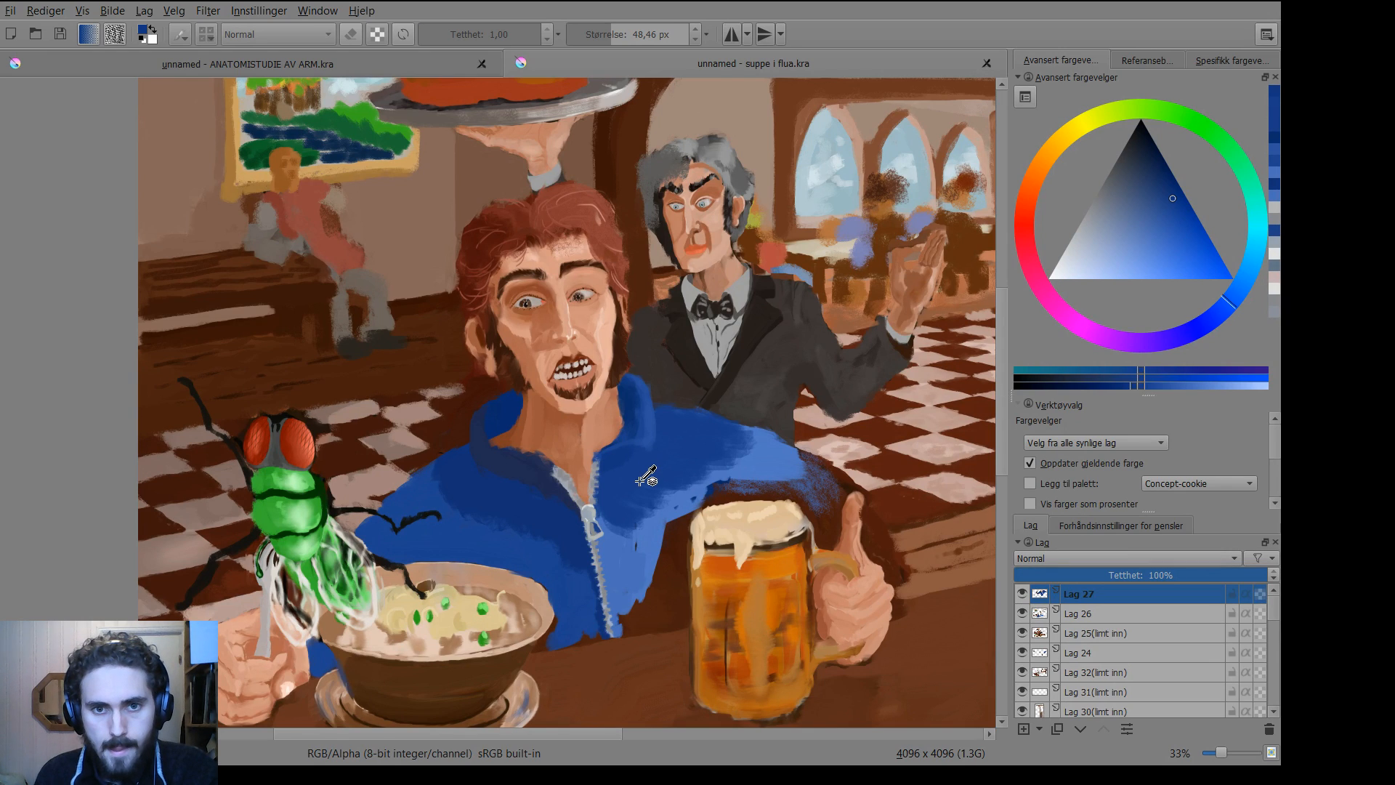
left_click(638, 471, "ctrl")
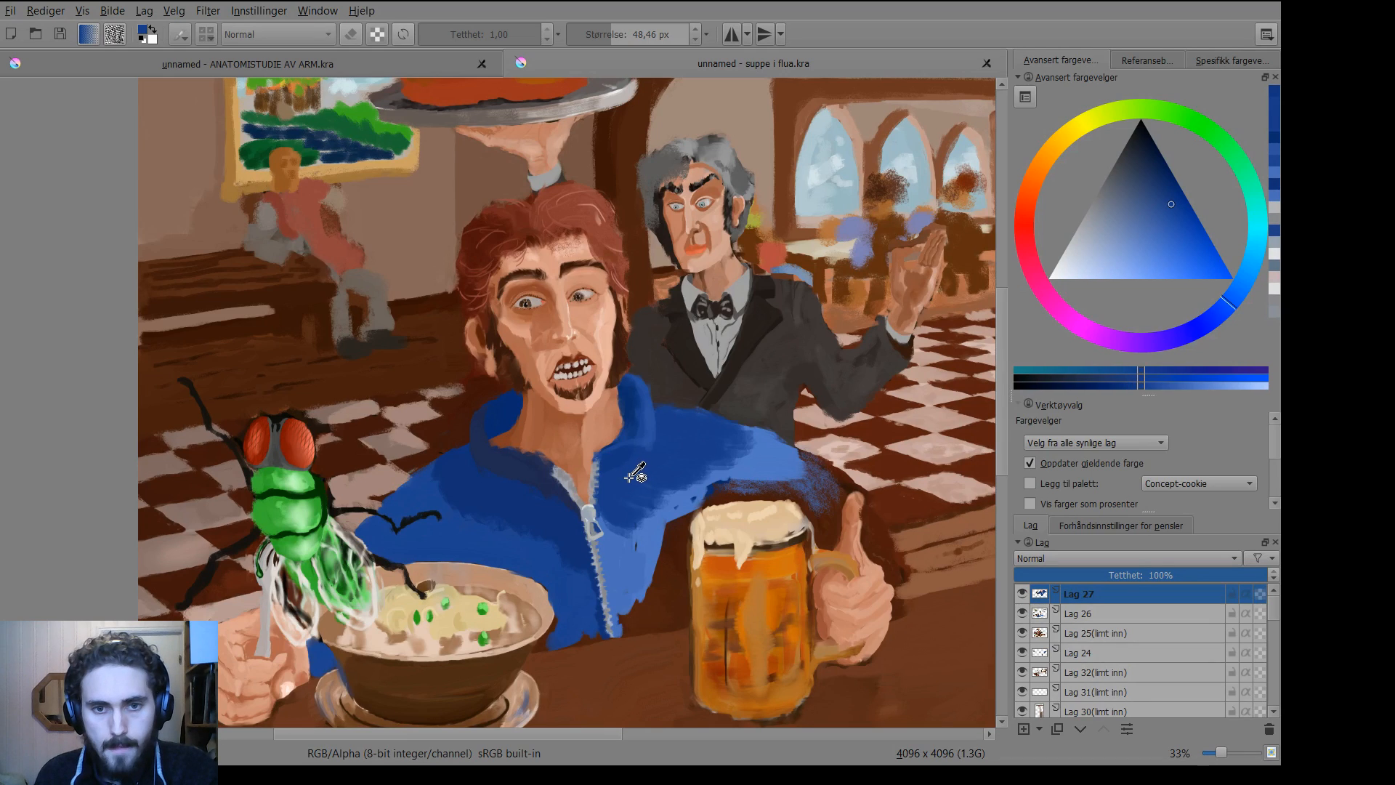
left_click(1130, 386)
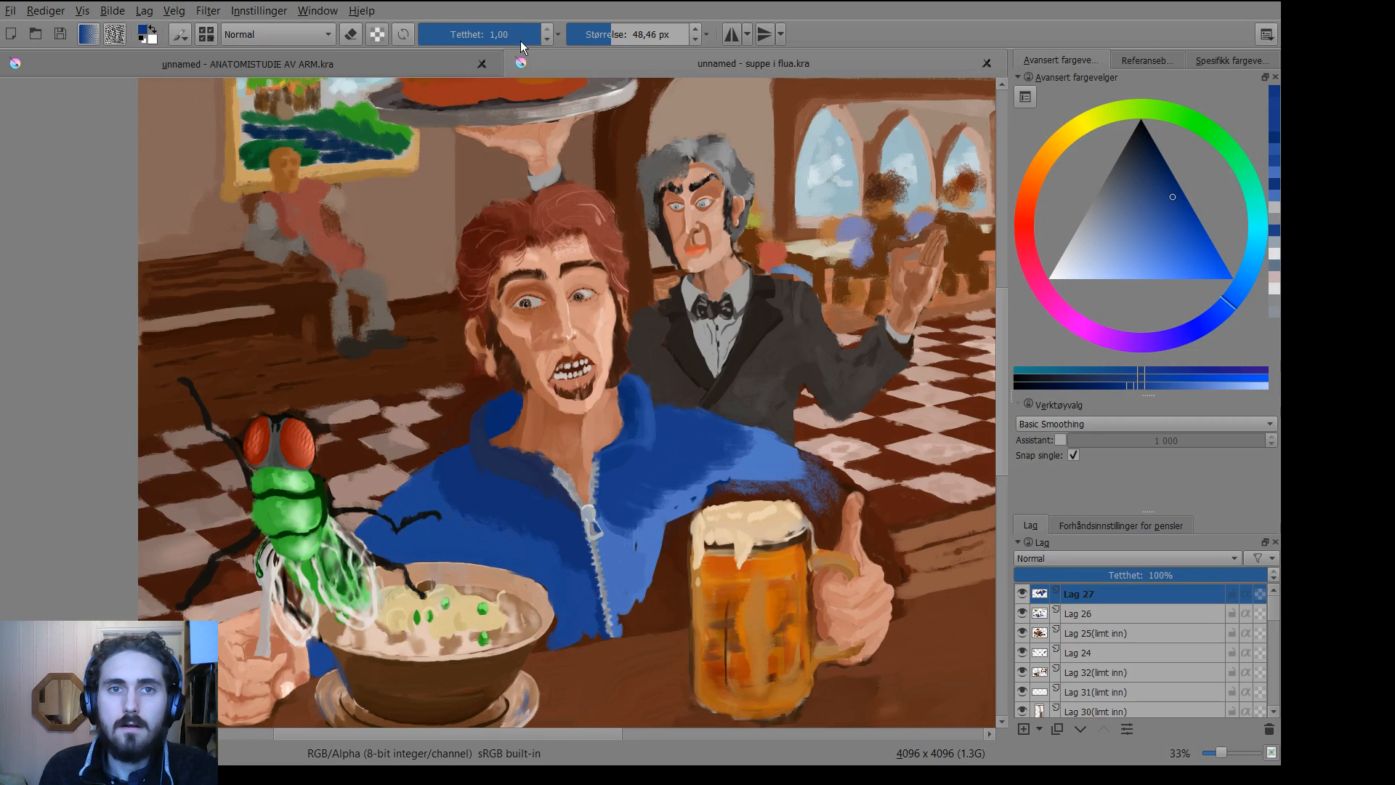
mouse_move(620, 491)
left_mouse_down()
mouse_move(615, 504)
mouse_move(618, 468)
mouse_move(626, 507)
mouse_move(615, 487)
mouse_move(628, 468)
left_mouse_up()
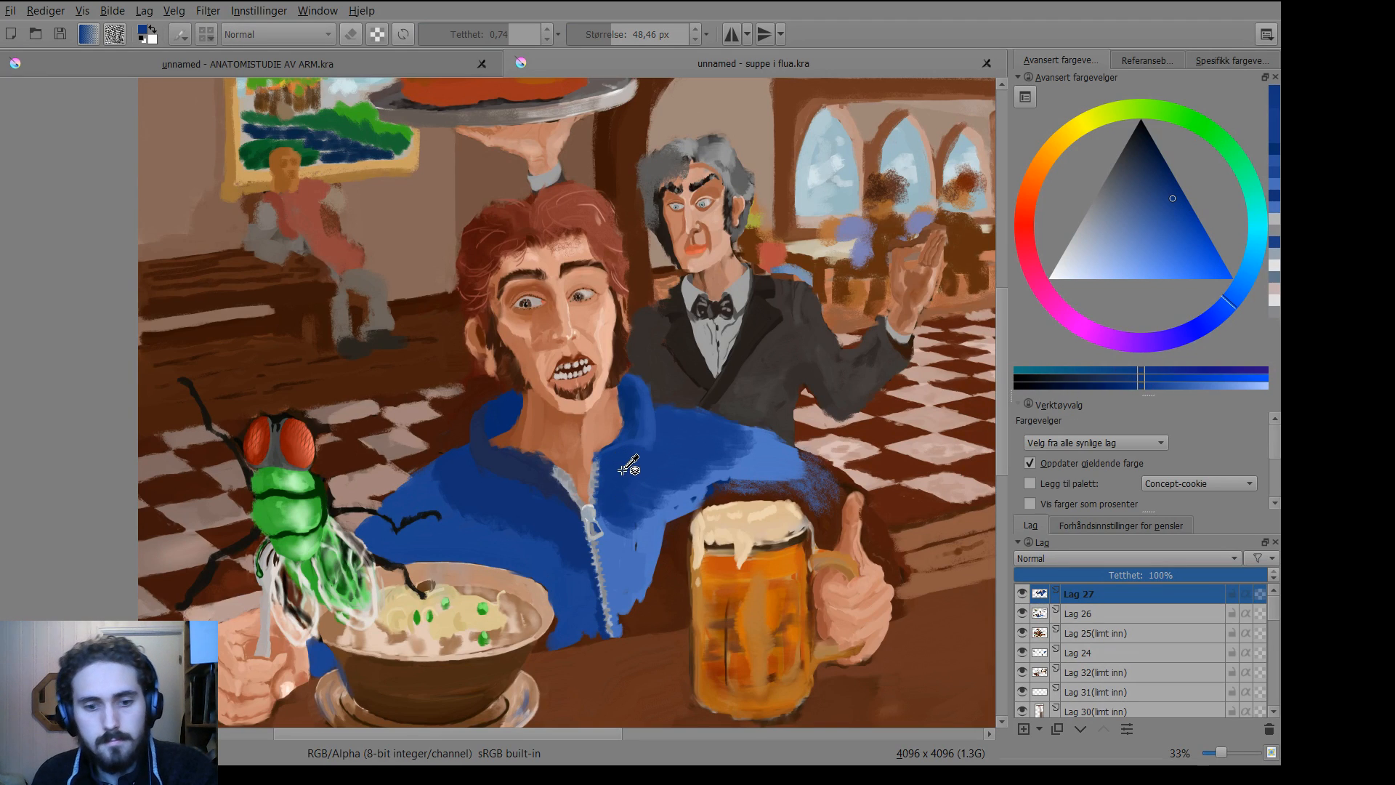
left_click(1133, 387)
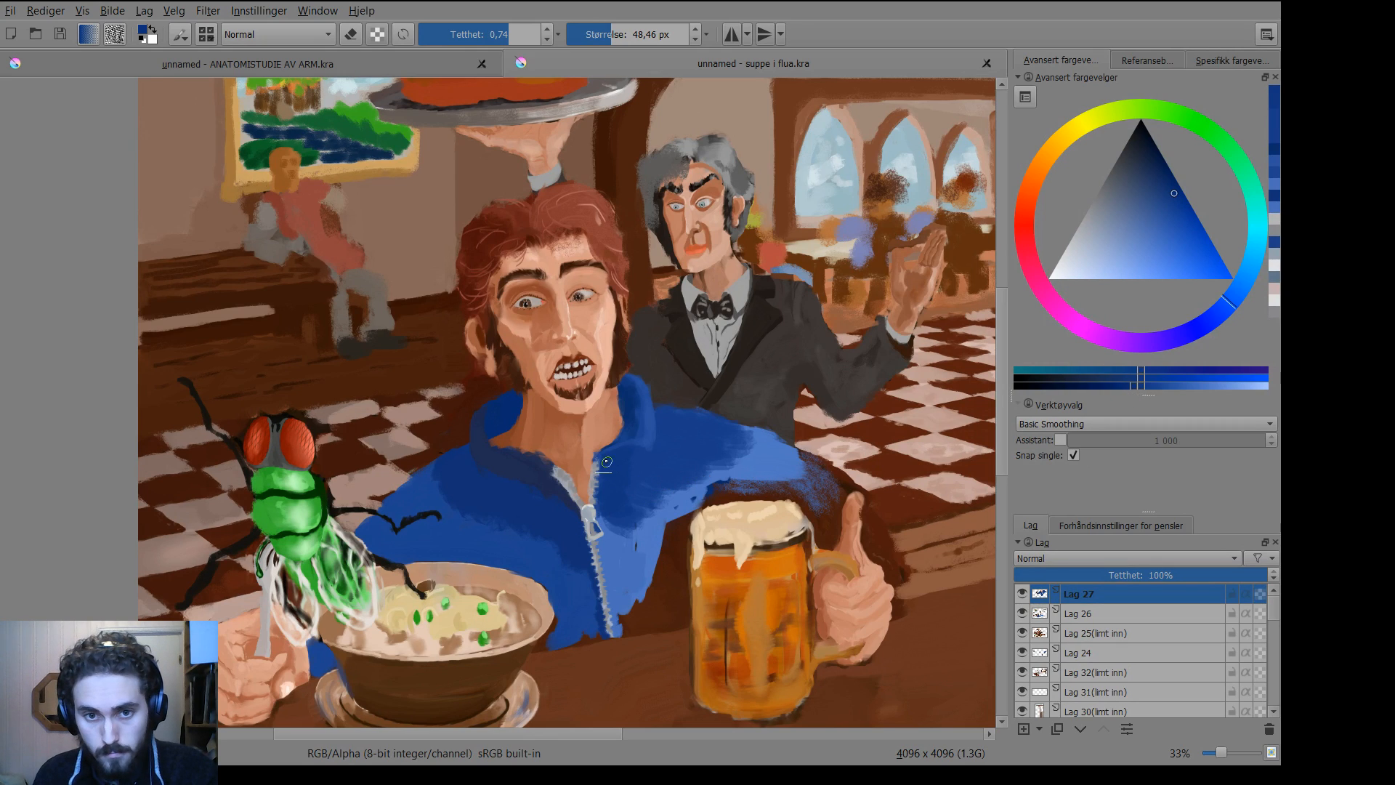
mouse_move(607, 461)
left_mouse_down()
mouse_move(630, 454)
mouse_move(604, 470)
mouse_move(615, 456)
left_mouse_up()
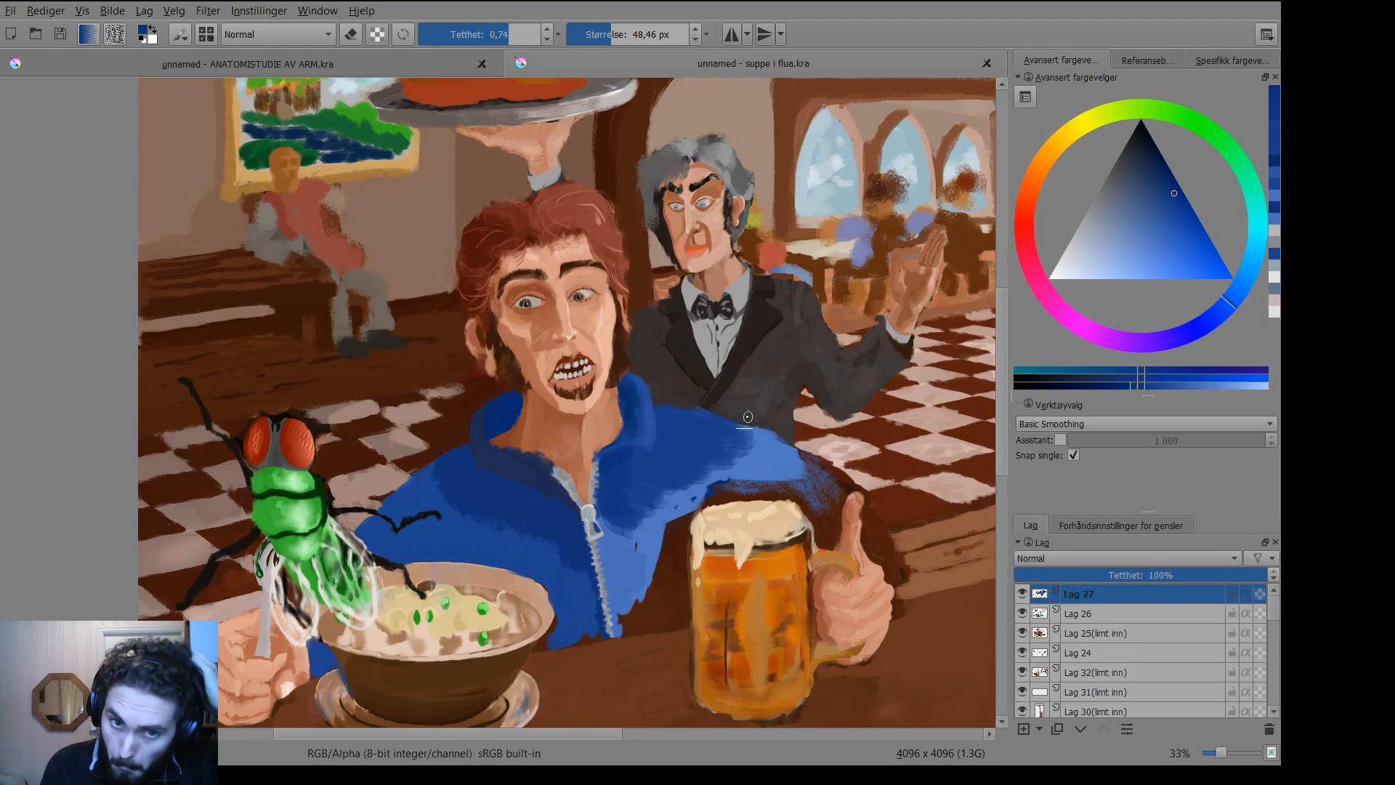
Sample the shaded blue on the chest and blend it into the collar shadow with the 48.46 px brush.
key("p")
left_click(632, 480)
key("b")
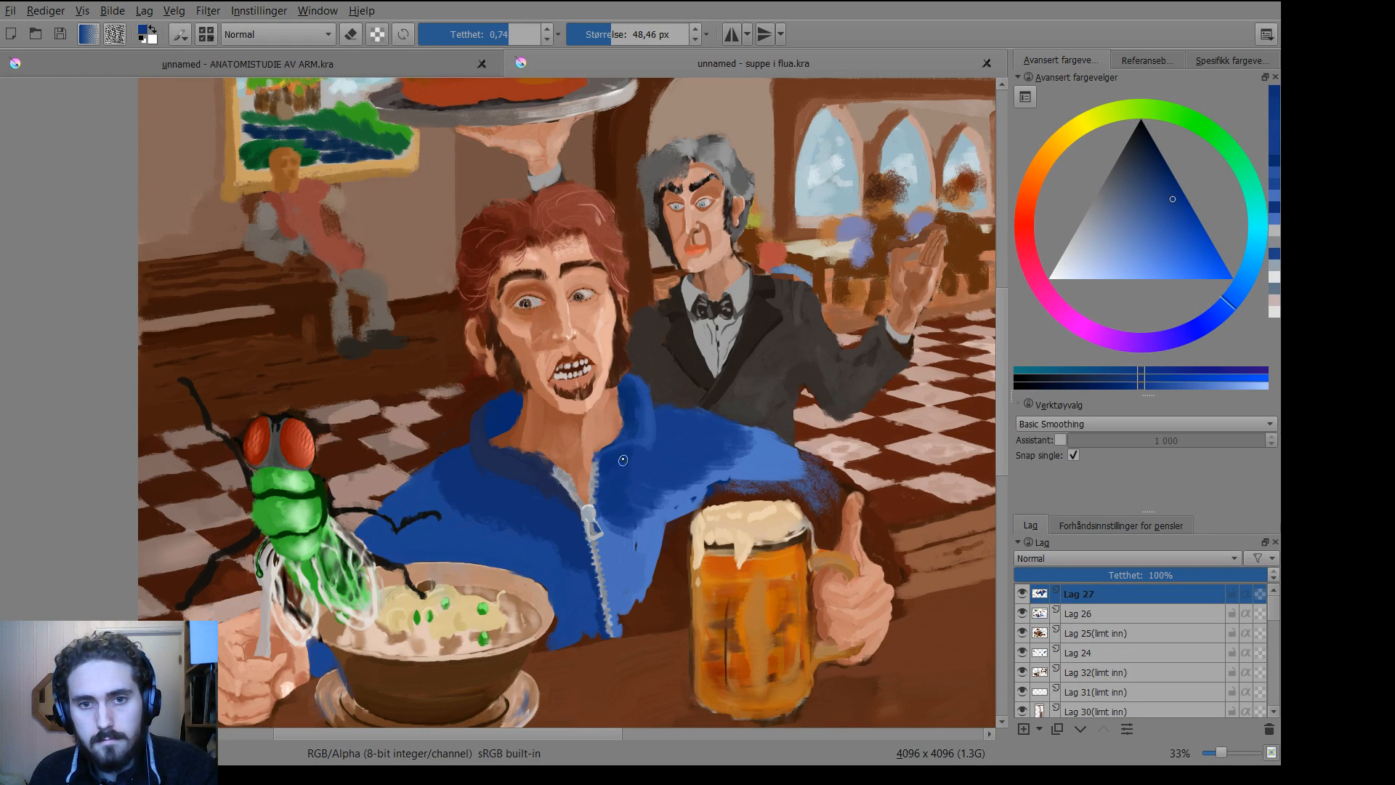
left_click_drag(625, 458, 626, 460)
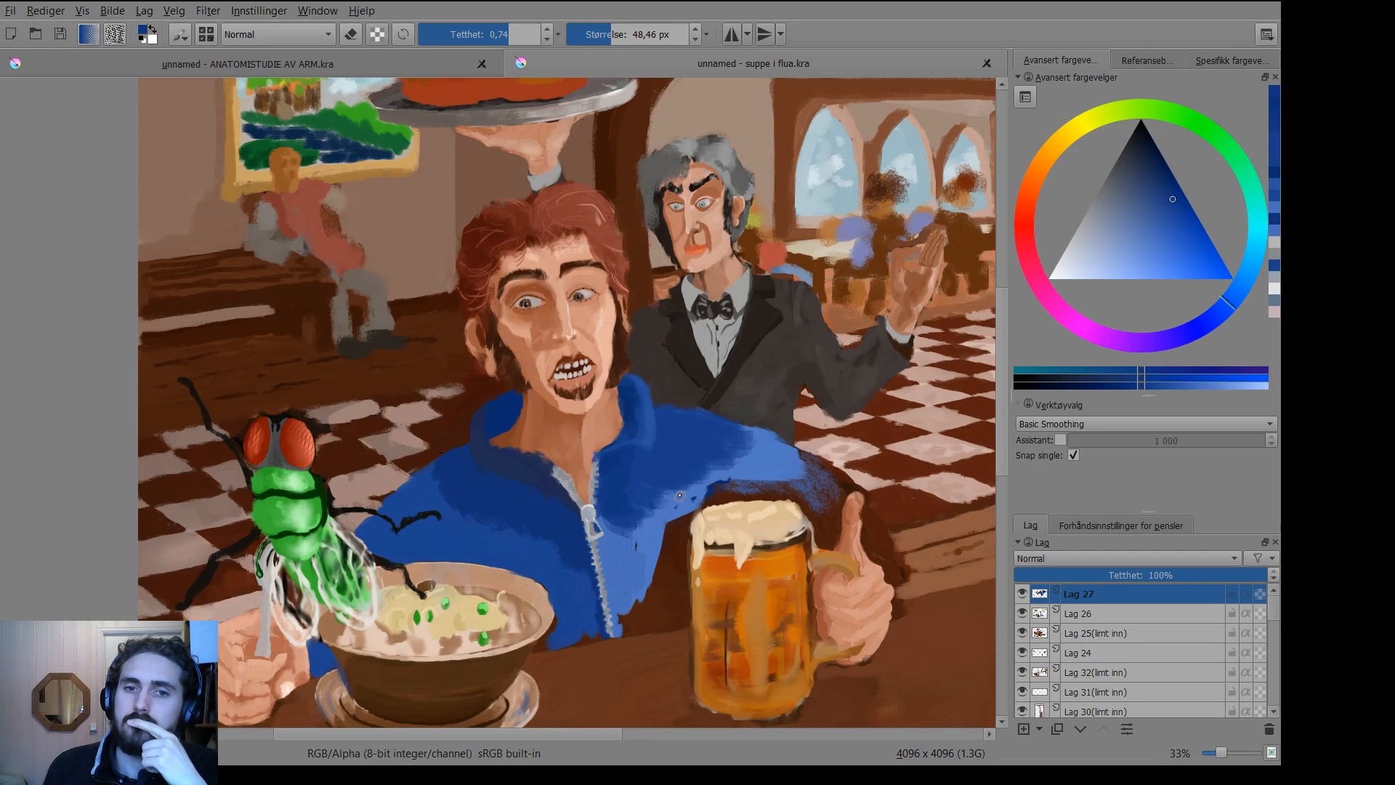
View the whole painting and toggle the visibility of Lag 27 repeatedly to compare the jacket with and without the new paint.
scroll(680, 497, "down", 5)
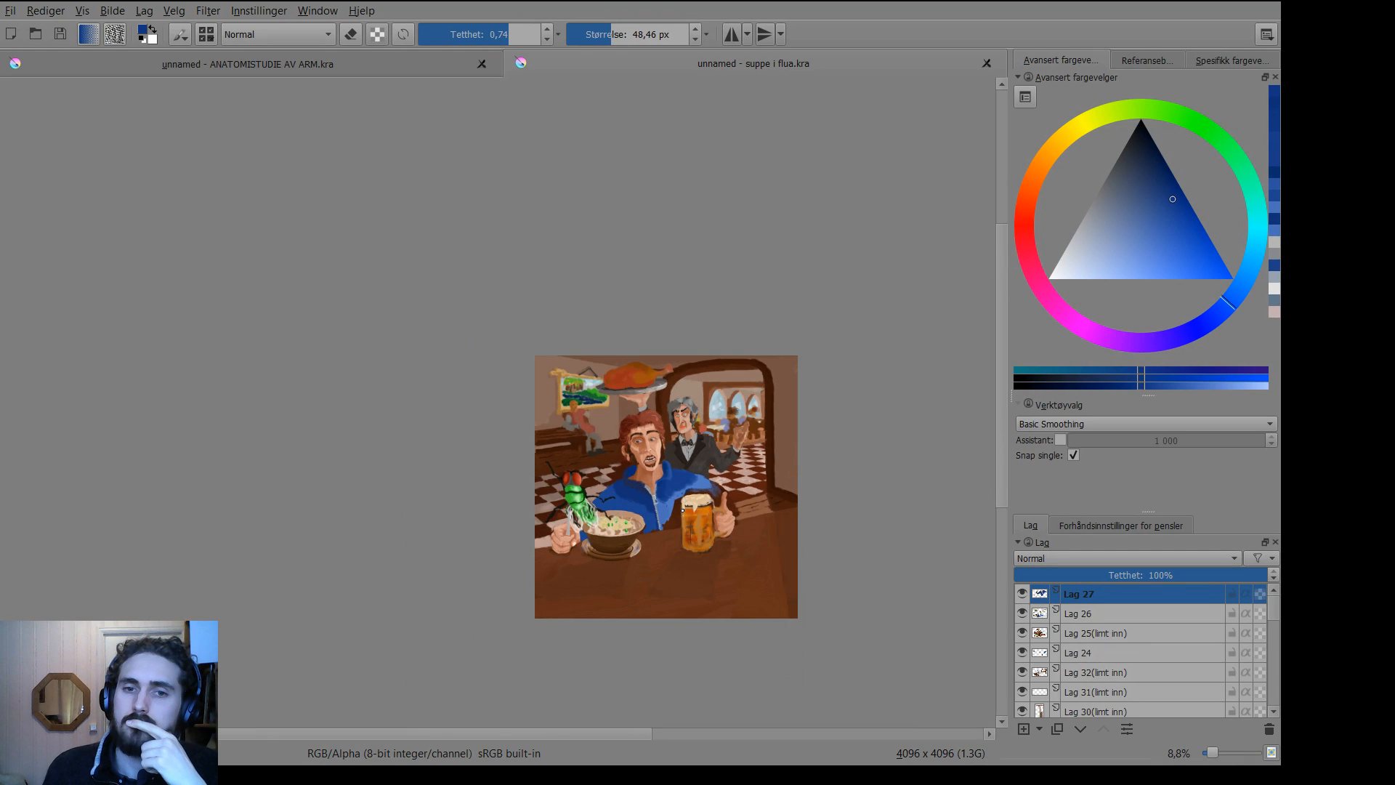
scroll(683, 511, "up", 4)
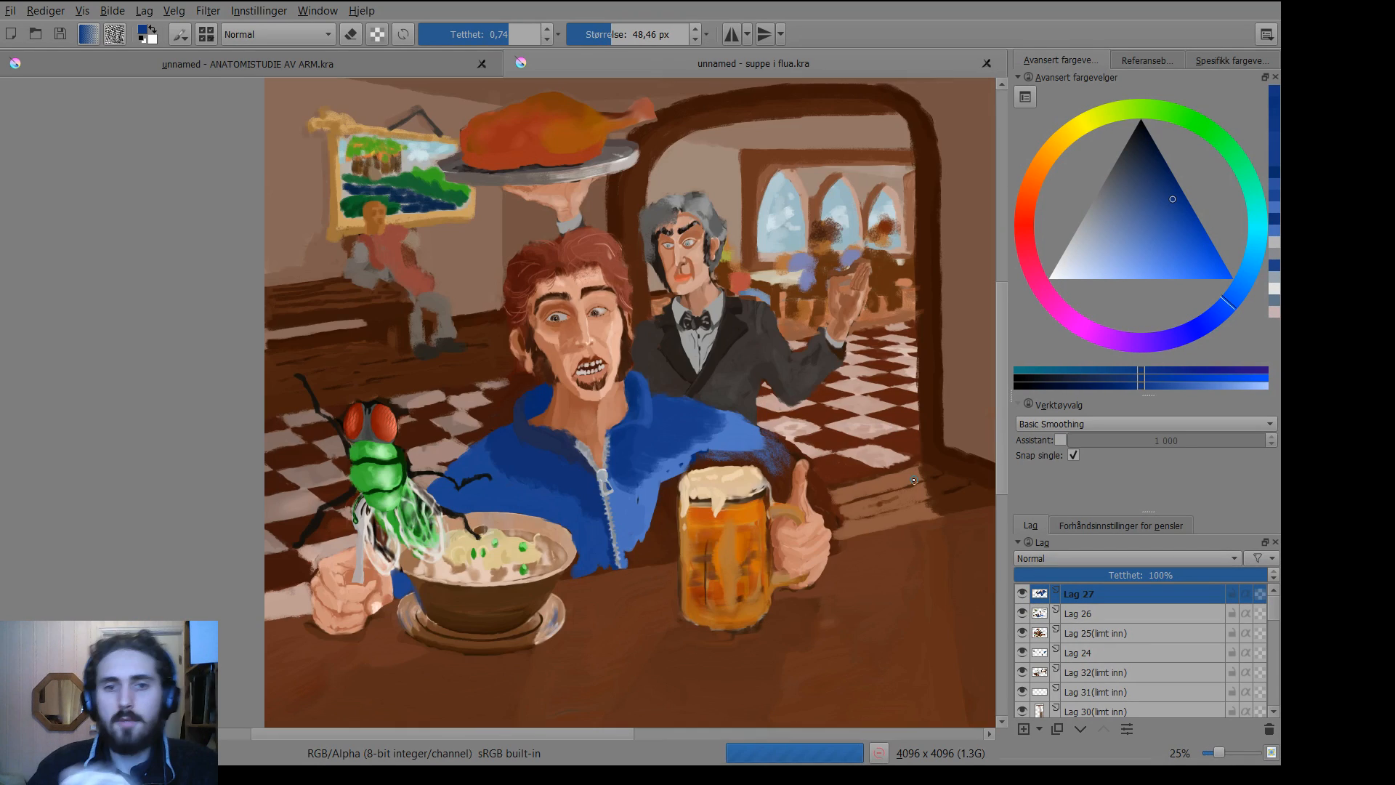
left_click(1024, 595)
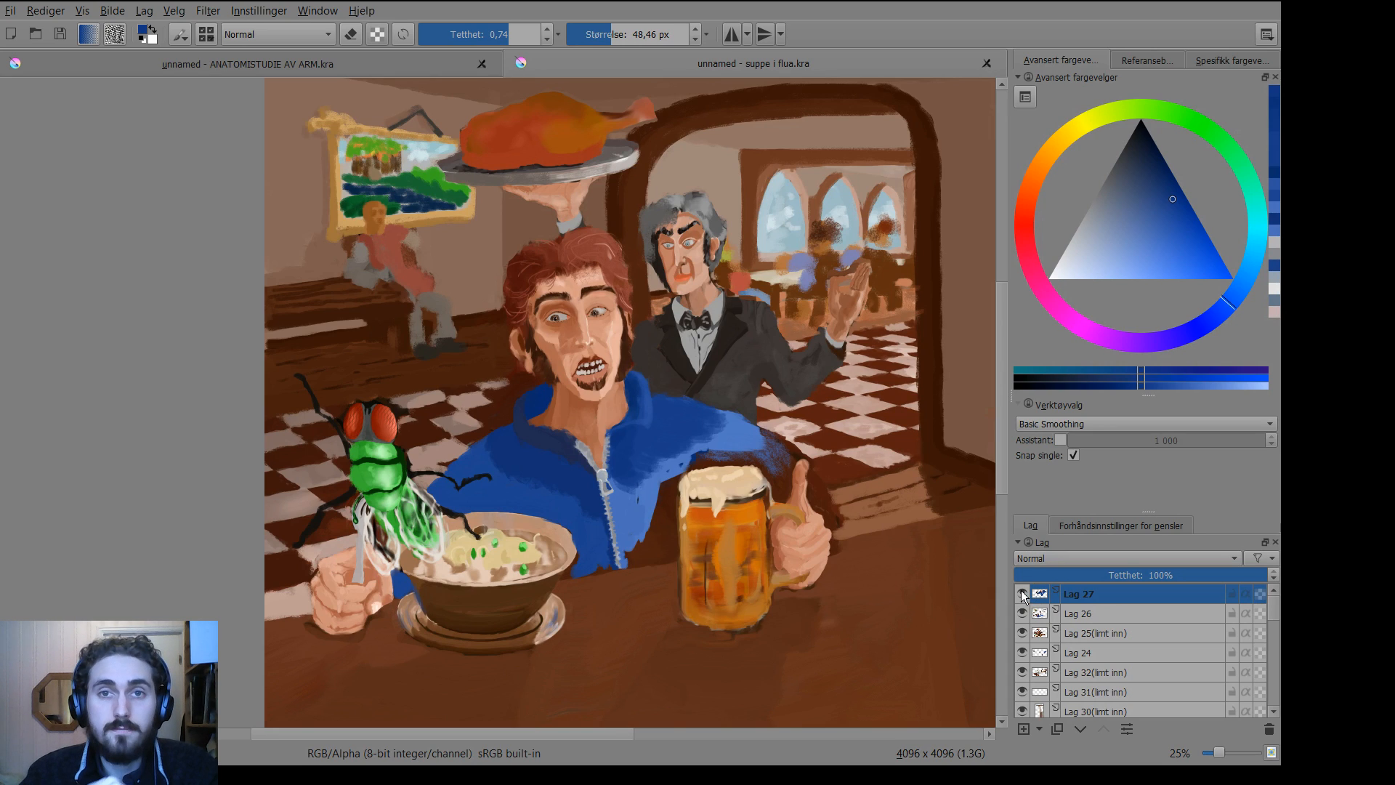
left_click(1024, 595)
left_click(1023, 594)
left_click(1023, 595)
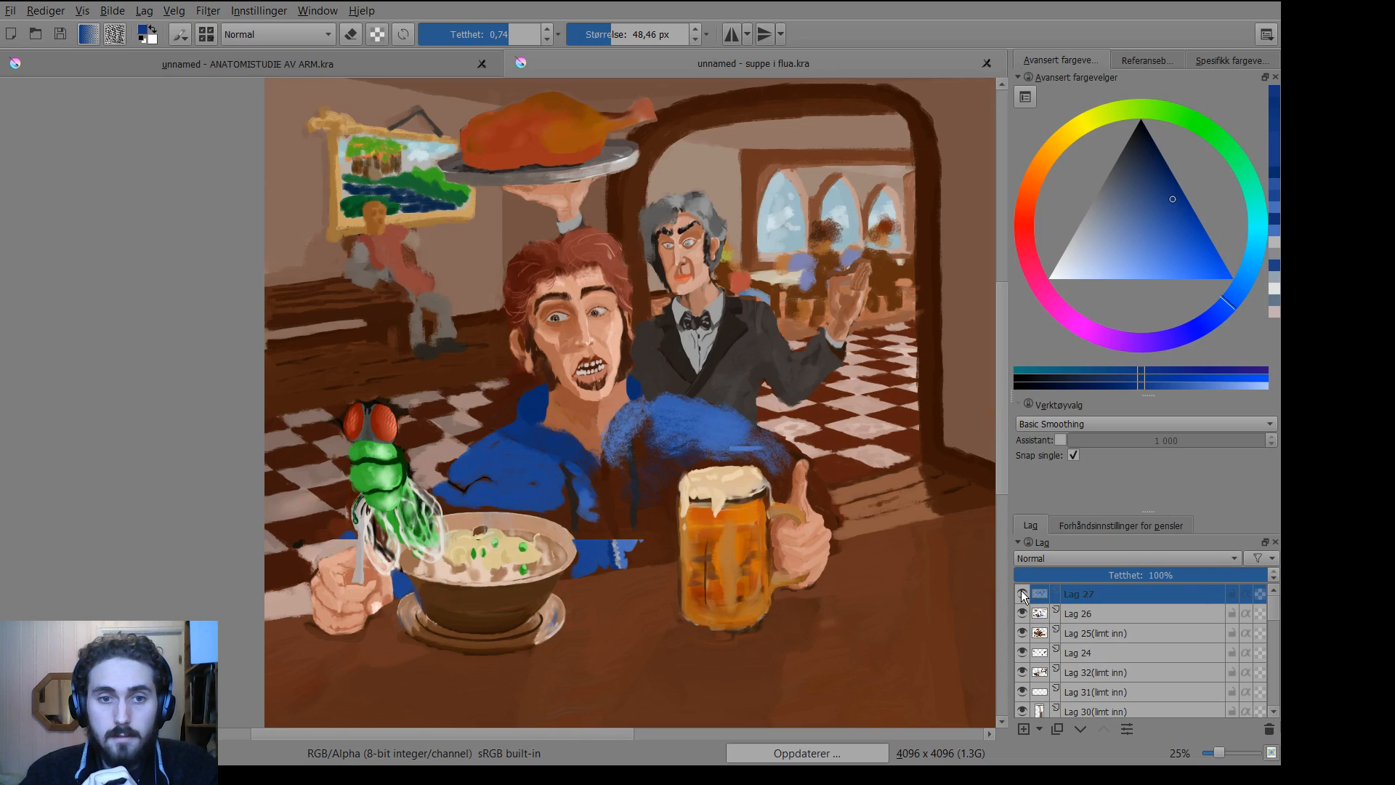
left_click(1023, 595)
left_click(1023, 595)
left_click(1023, 594)
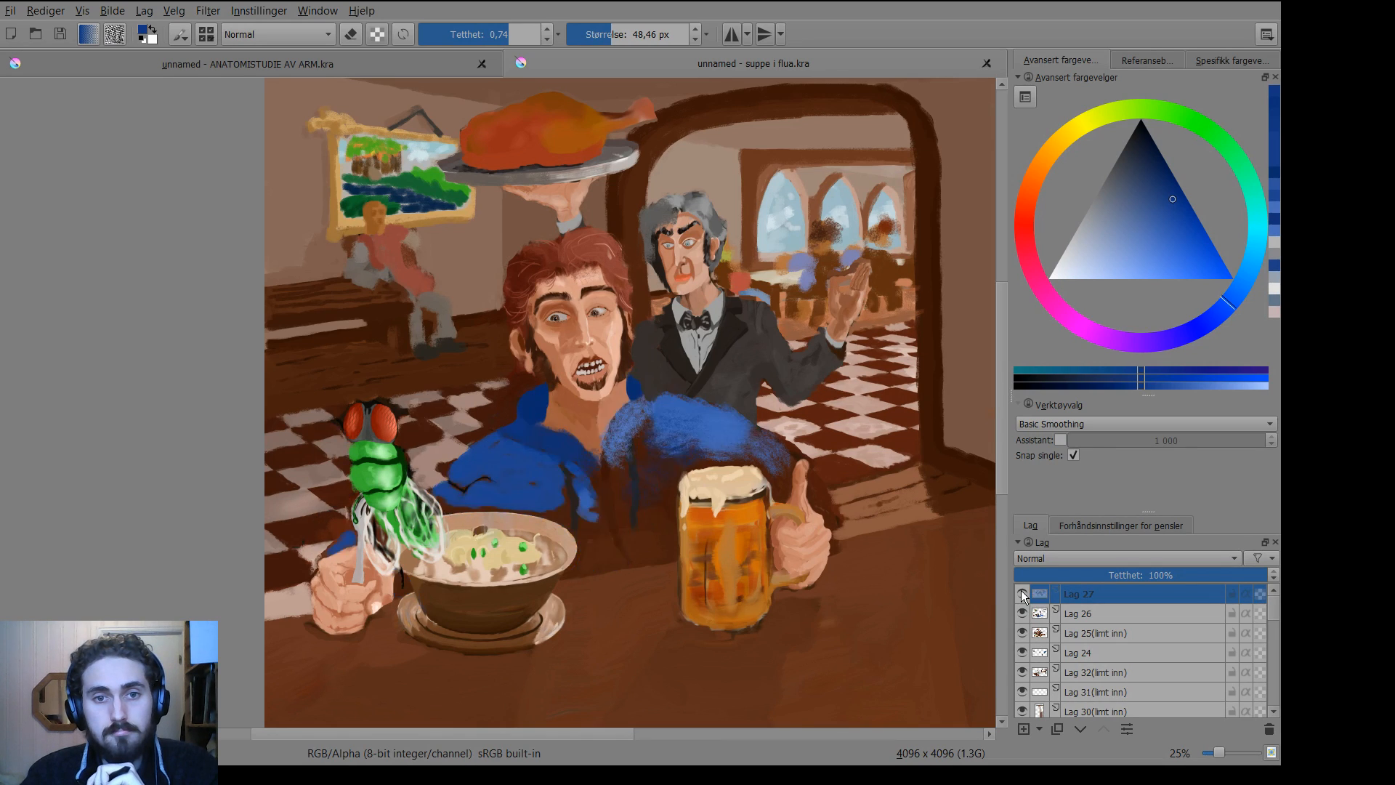
left_click(1023, 594)
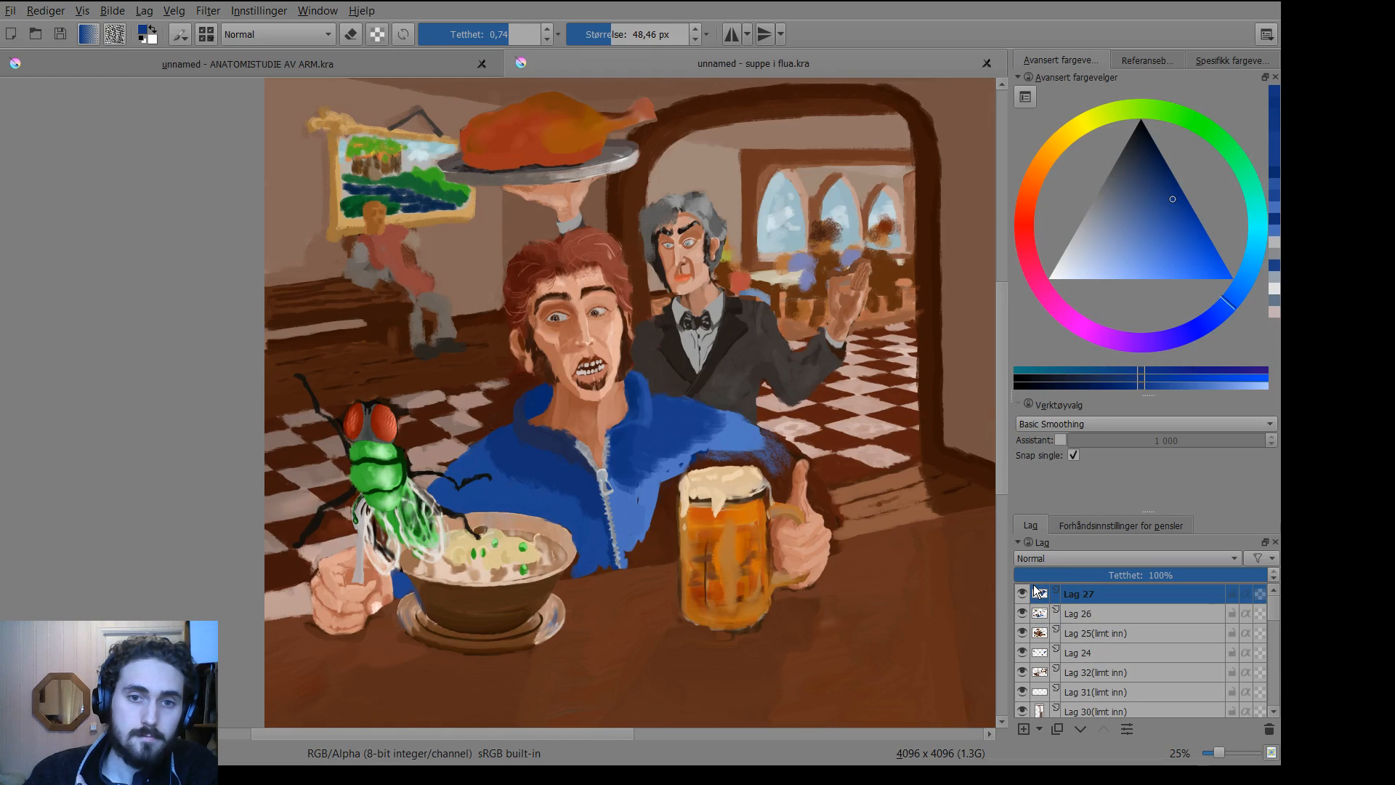
left_click(1023, 594)
left_click(1023, 595)
left_click(1023, 595)
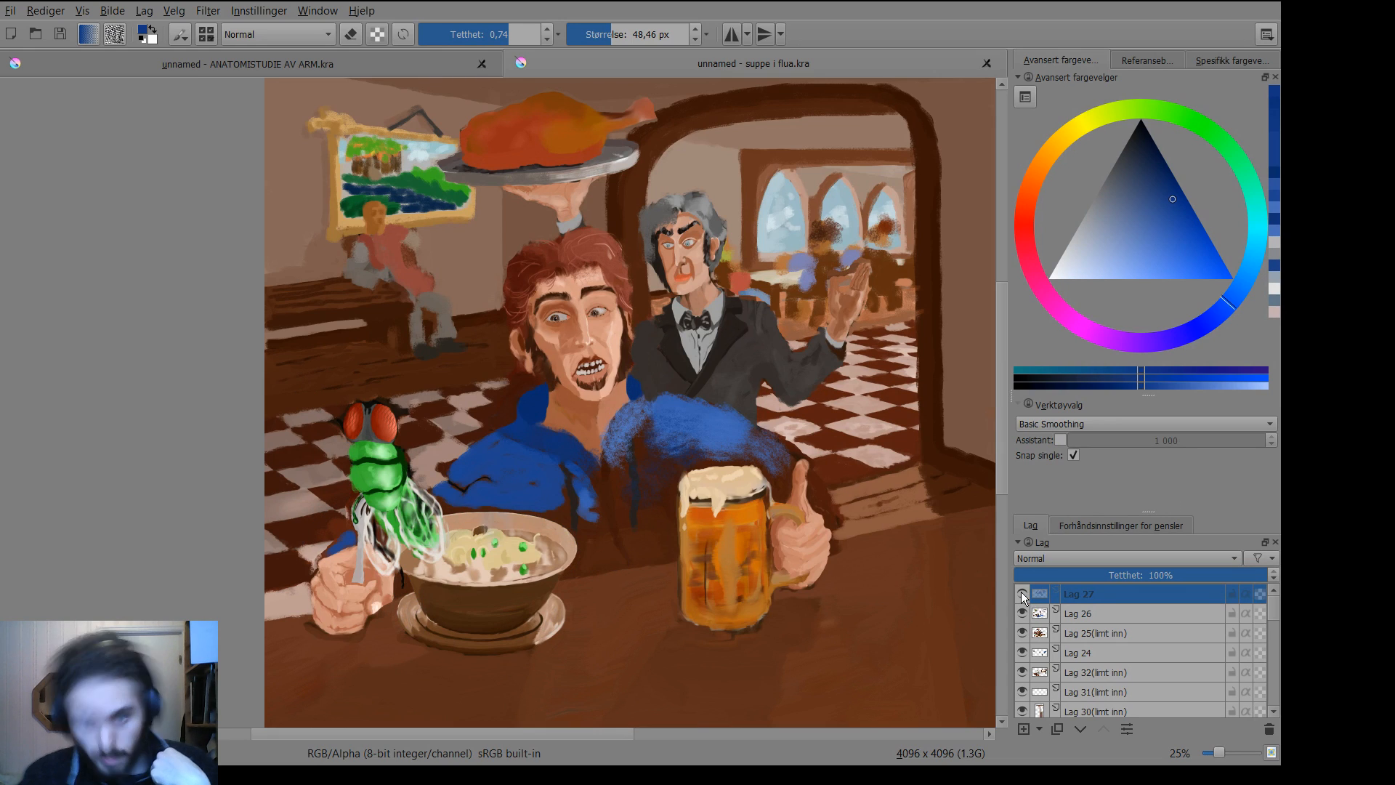
left_click(1023, 592)
left_click(1023, 593)
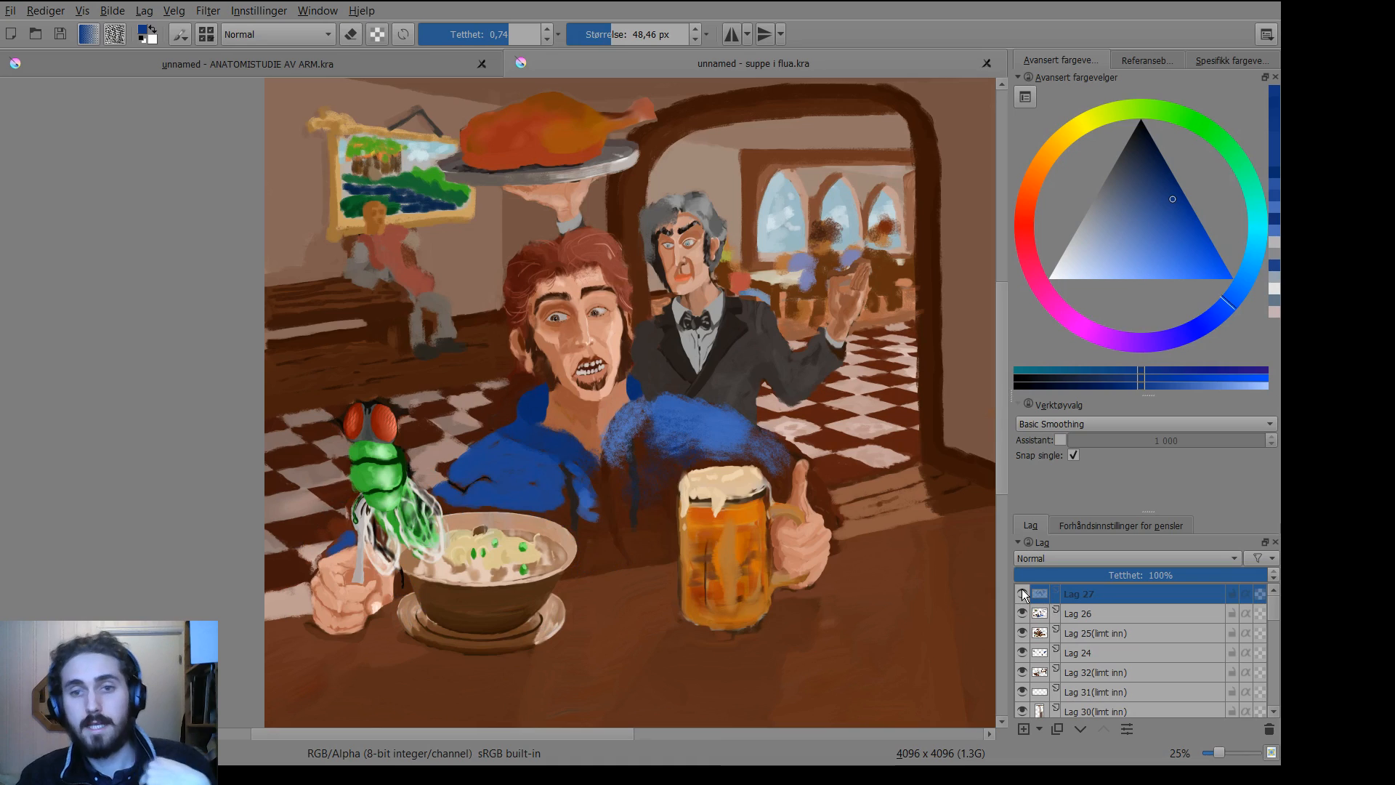